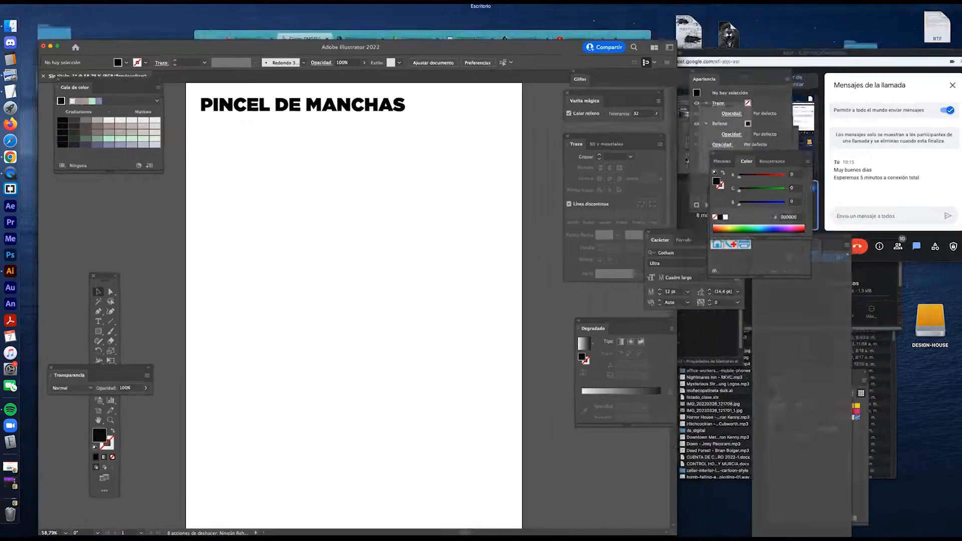
Step: Review the brush types notes in the course section "CLASE # 7 PINCELES PARTE 1" and return to the Illustrator document
click(569, 322)
scroll(385, 199, up, 15)
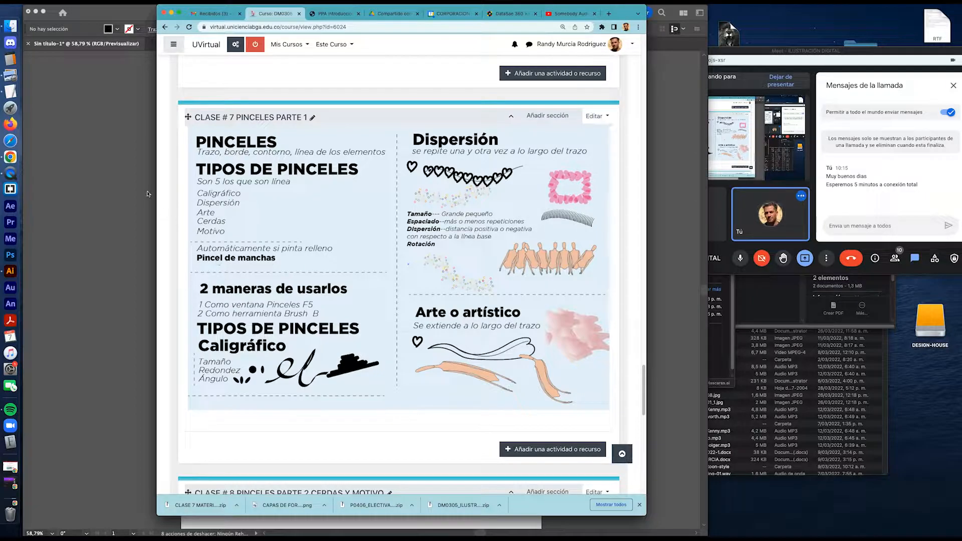
click(151, 220)
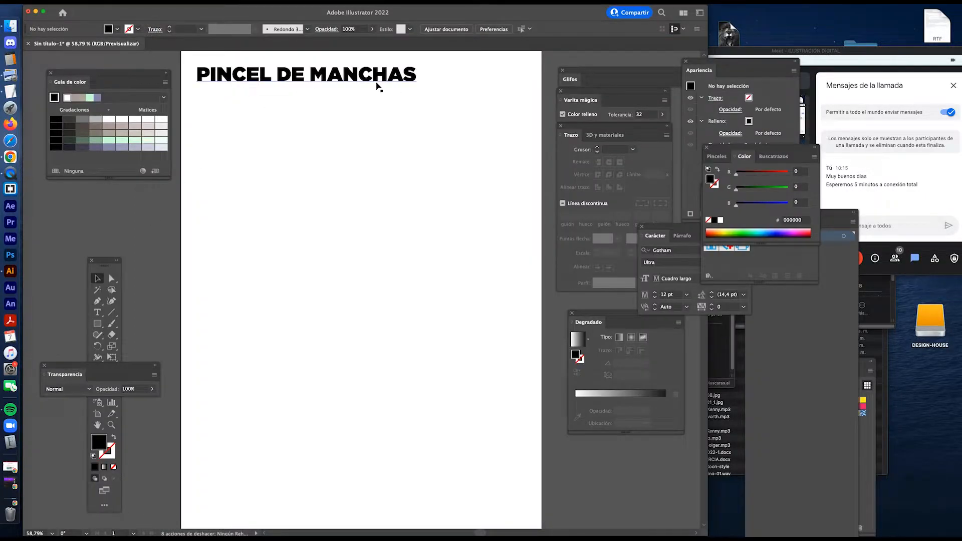
Step: Duplicate the "PINCEL DE MANCHAS" heading just below itself and replace the copy's text with "Automáticamente genera áreas de relleno"
drag(375, 78, 377, 102)
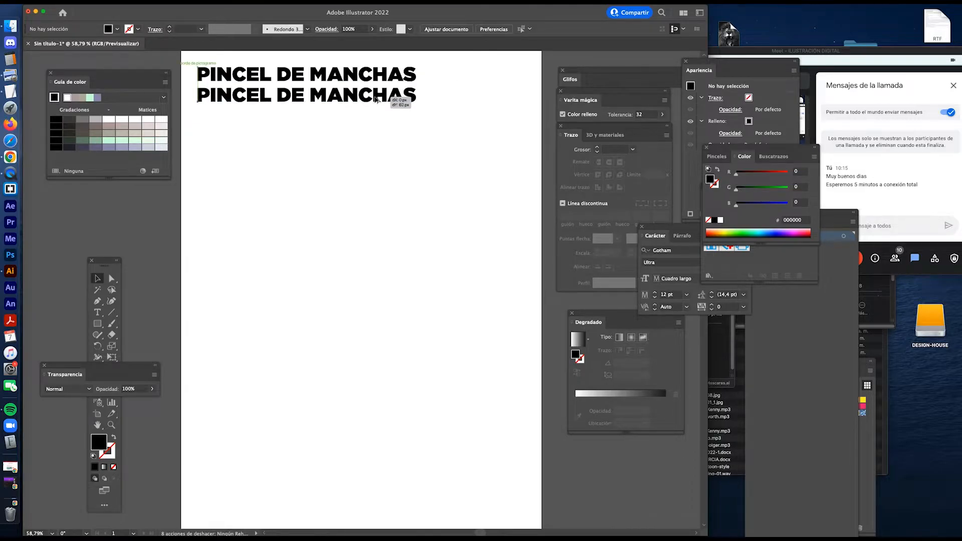
double_click(377, 103)
triple_click(377, 103)
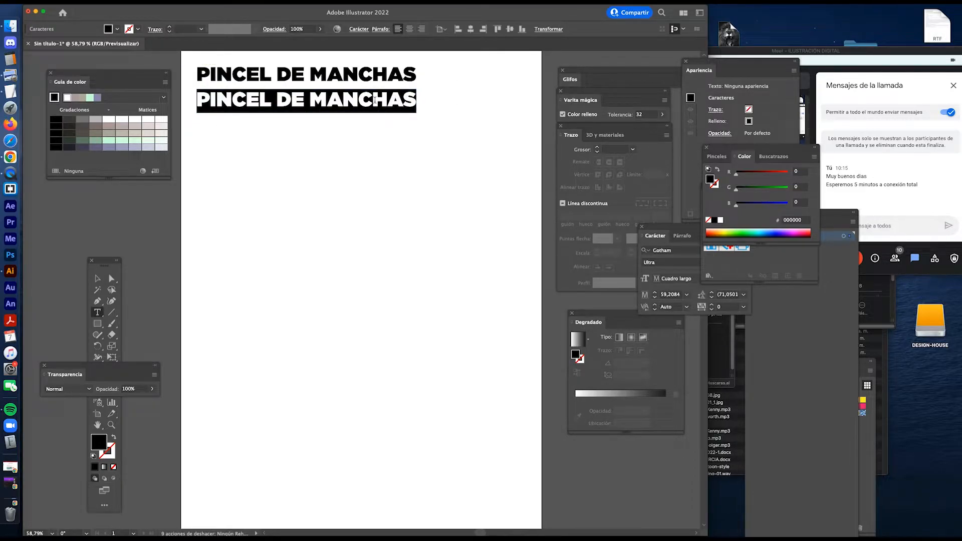
text(Au)
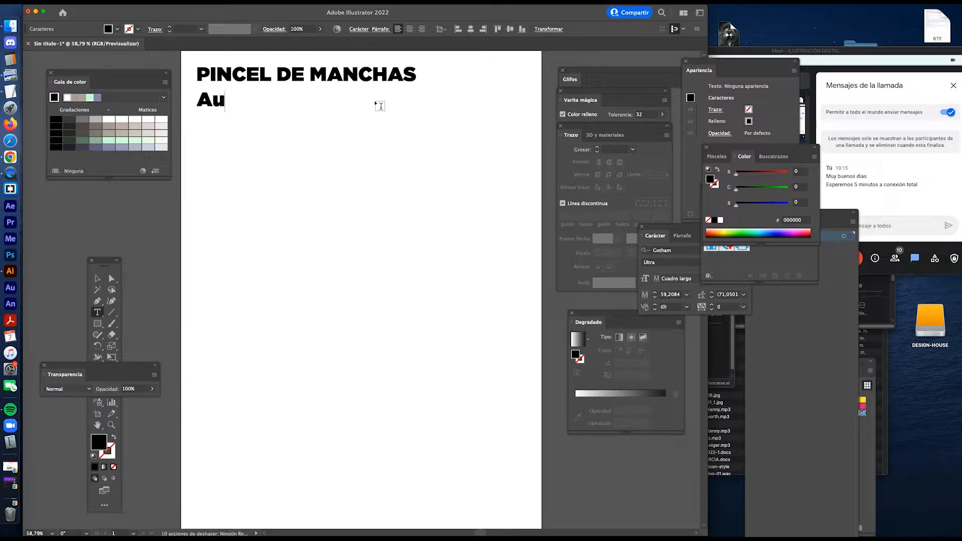
text(tomá)
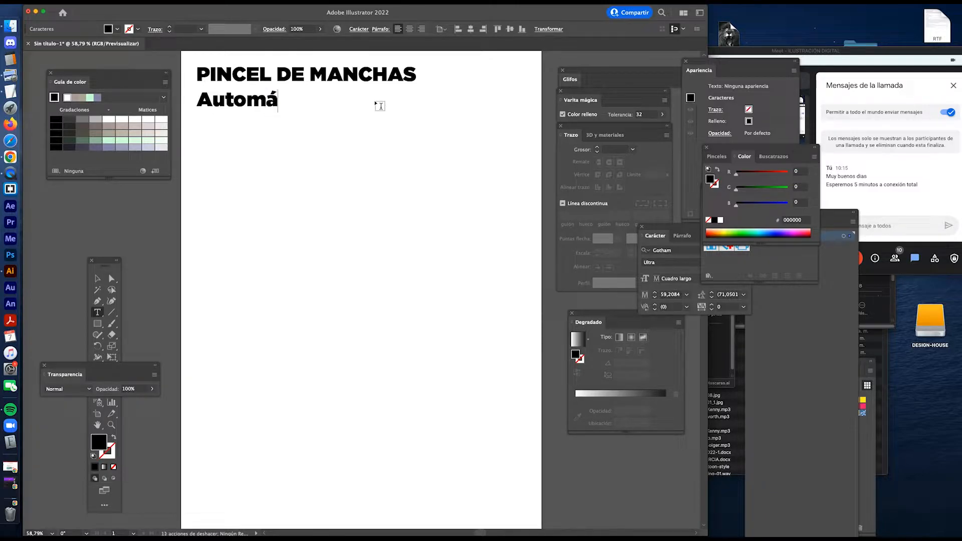
text(ticamenyt)
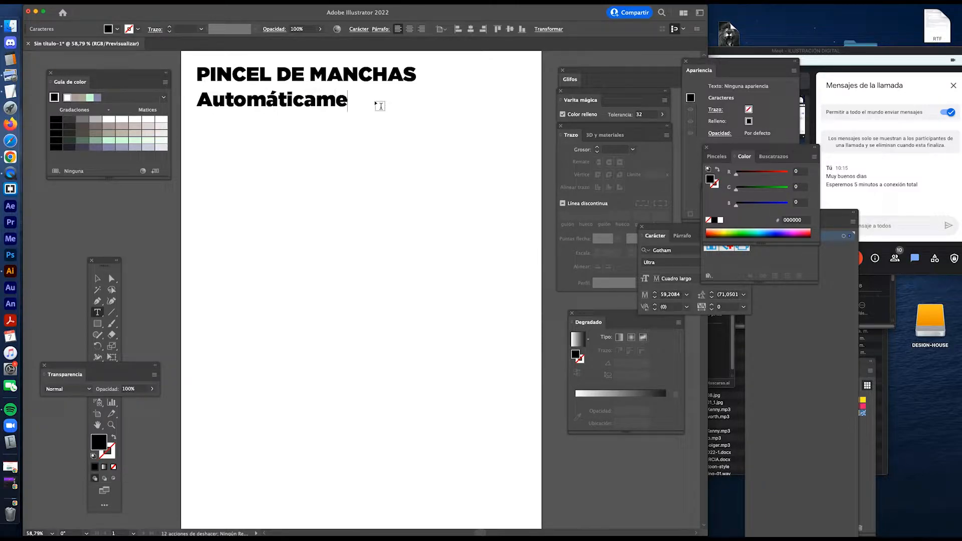
key(BackSpace)
key(BackSpace)
text(te genere)
key(BackSpace)
text(a ár)
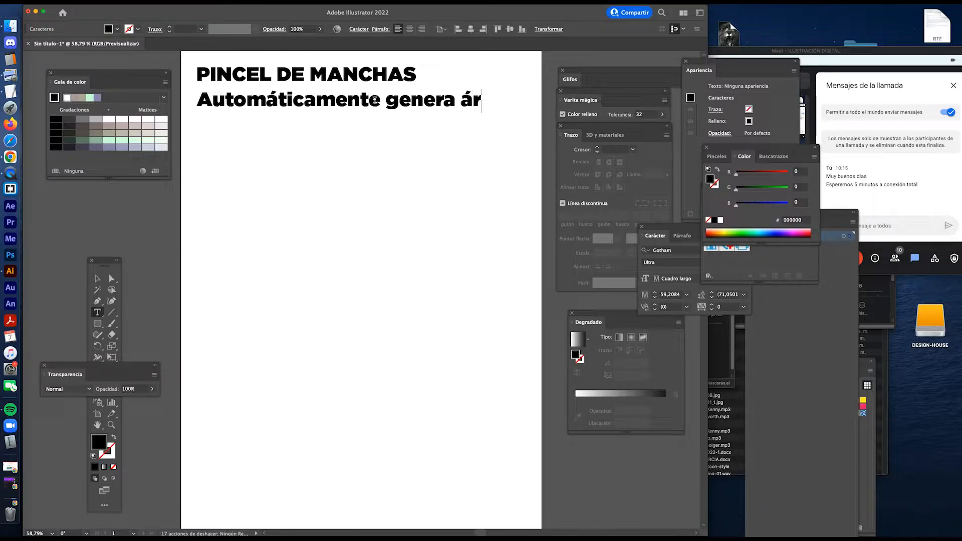
text(eas de rell)
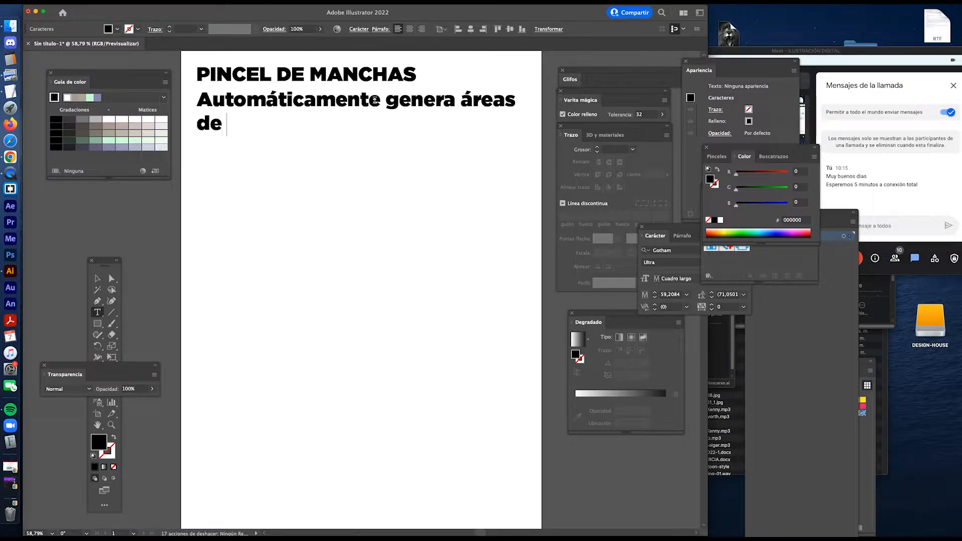
text(eno)
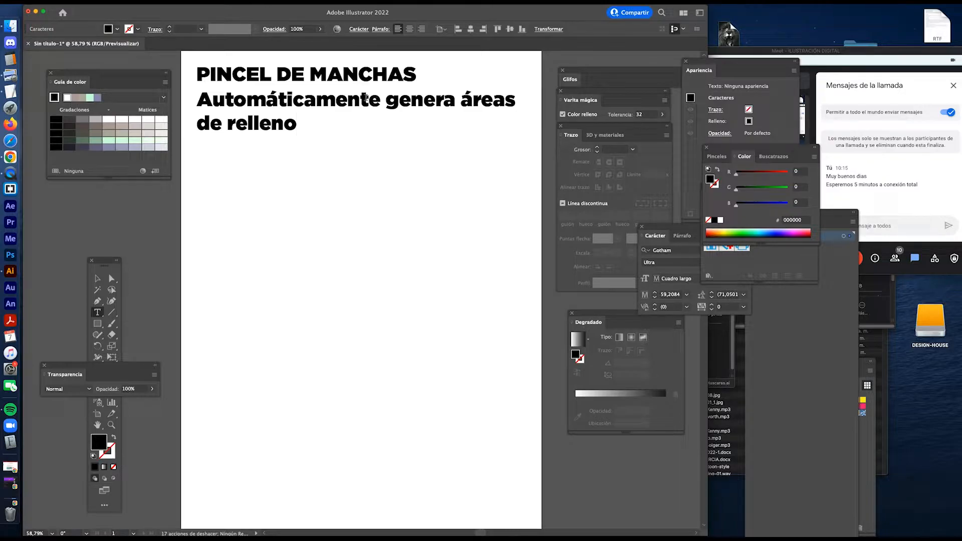
key(Escape)
Step: Change the font of the "Automáticamente genera áreas de relleno" text to Gotham-BookItalic
click(692, 236)
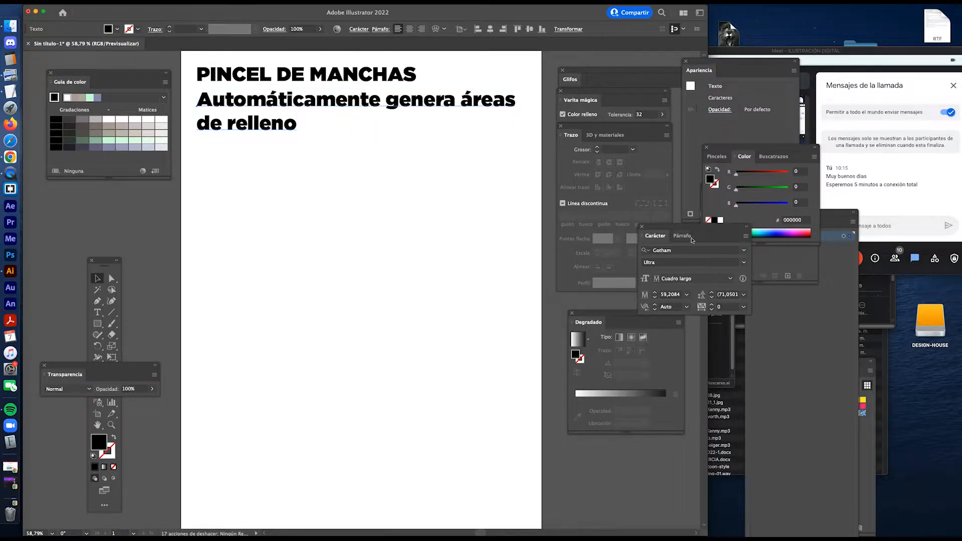
click(704, 250)
key(Down)
key(Down)
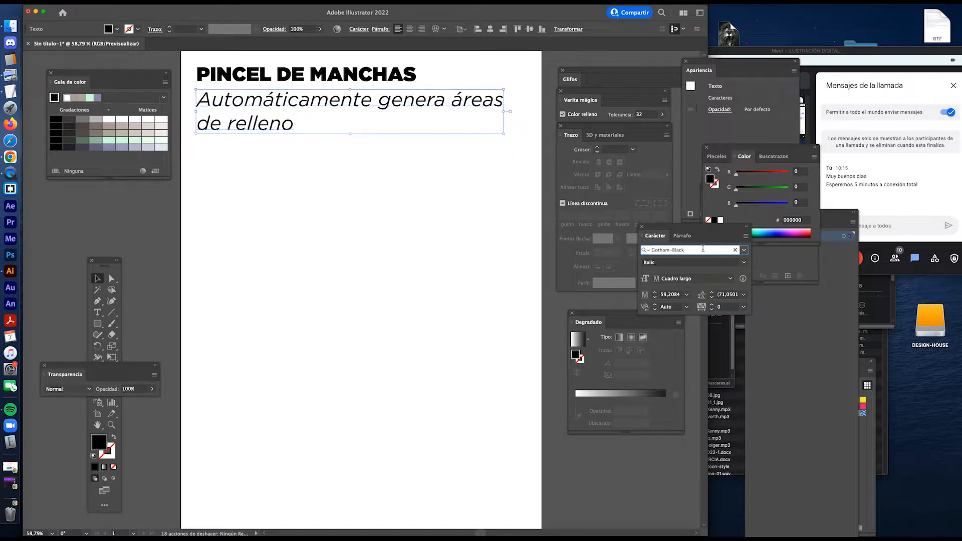
key(Down)
key(Up)
click(401, 158)
click(259, 124)
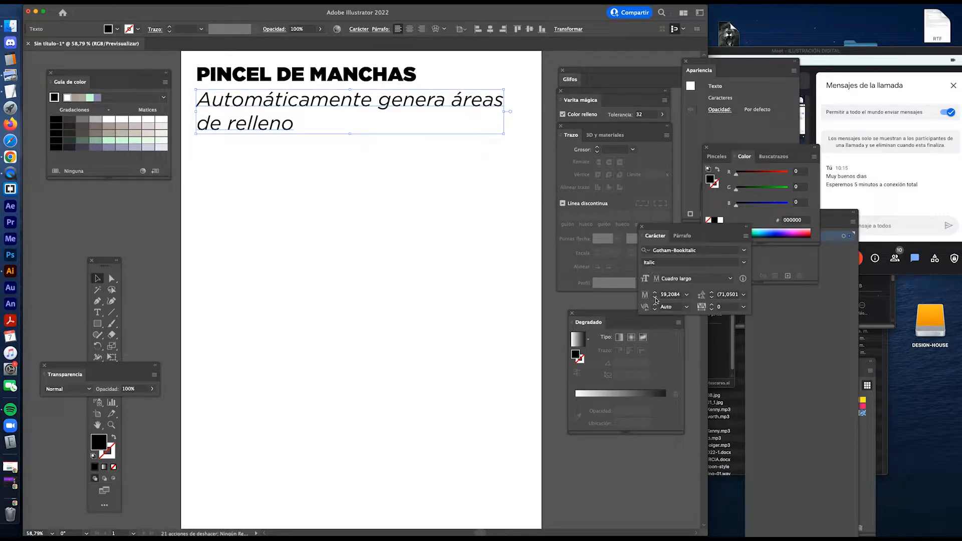
Step: Reduce the leading of the two-line italic text to 50 pt and deselect it
click(712, 298)
click(712, 299)
click(712, 299)
click(712, 298)
click(712, 299)
click(712, 299)
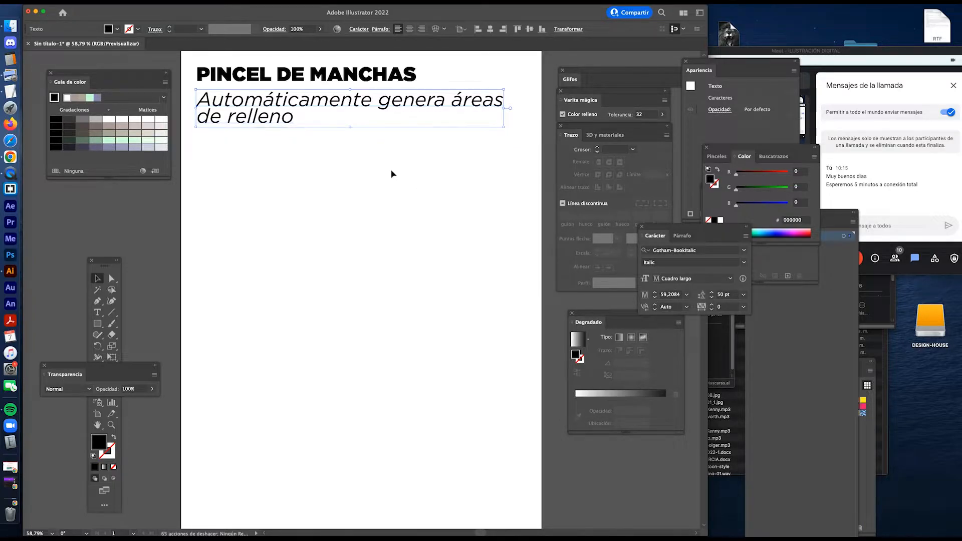
click(383, 166)
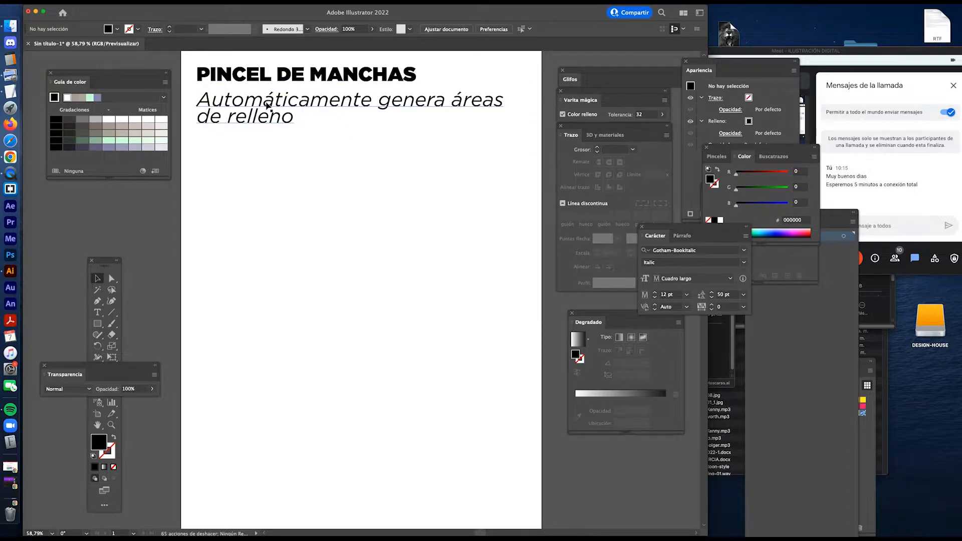
Step: Copy the italic text below itself, reword it "Pero funciona con los mismos parámetros que el pincel caligráfico" and shrink it to the same width
drag(405, 110, 408, 146)
triple_click(408, 144)
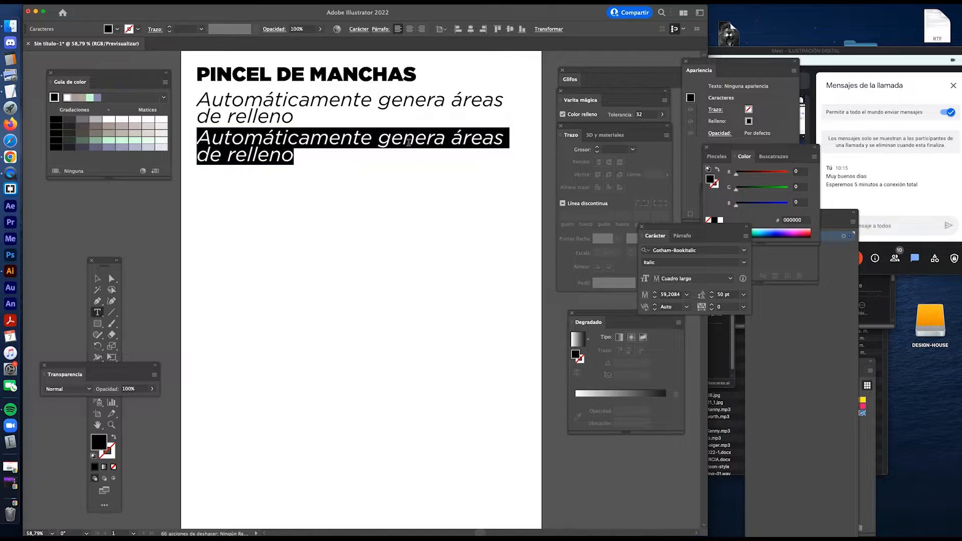
text(Pero funciona co)
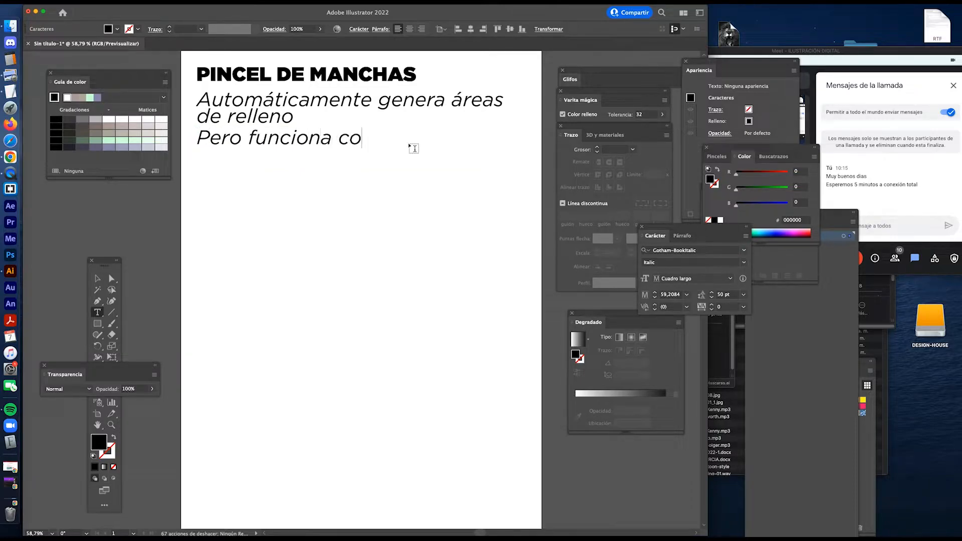
text(n los mismos parámetros )
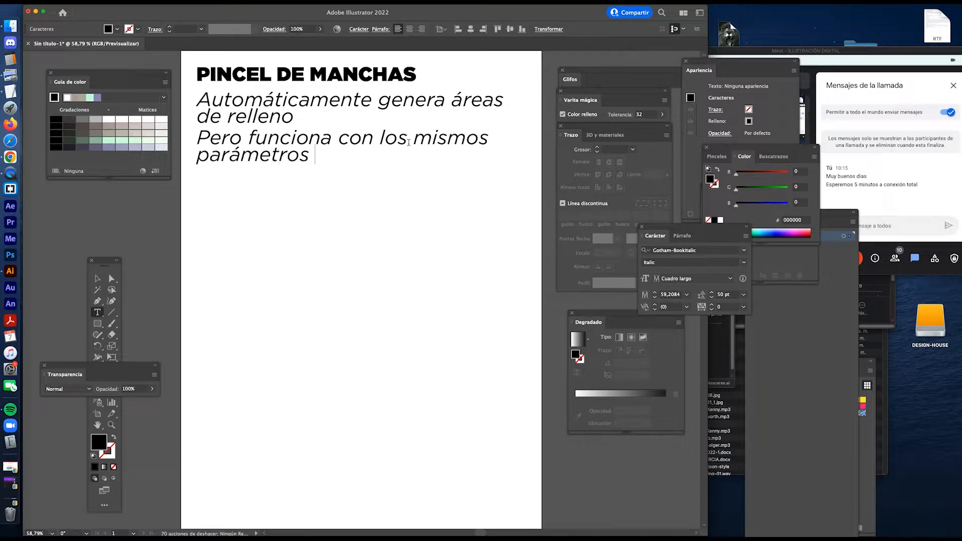
text(que el ìn)
text(cel)
key(BackSpace)
key(BackSpace)
key(BackSpace)
key(BackSpace)
key(BackSpace)
text(pincel caligr)
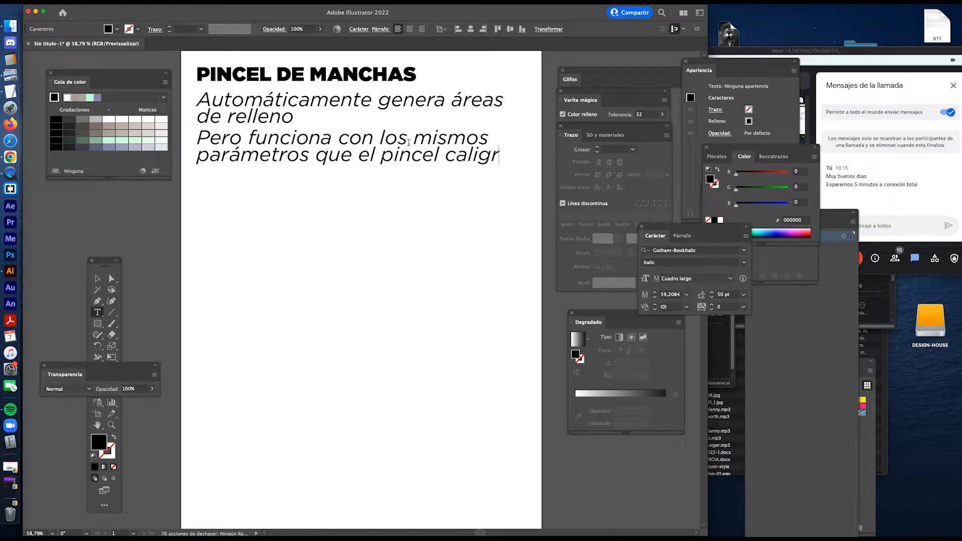
text(áfico)
key(Escape)
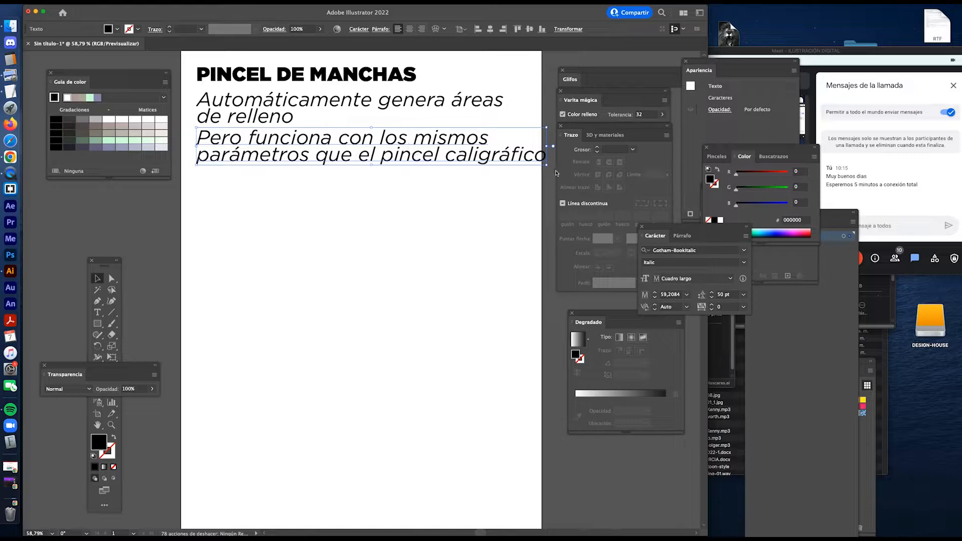
mouse_move(549, 166)
mouse_down()
mouse_move(510, 153)
mouse_move(540, 162)
mouse_up()
click(510, 185)
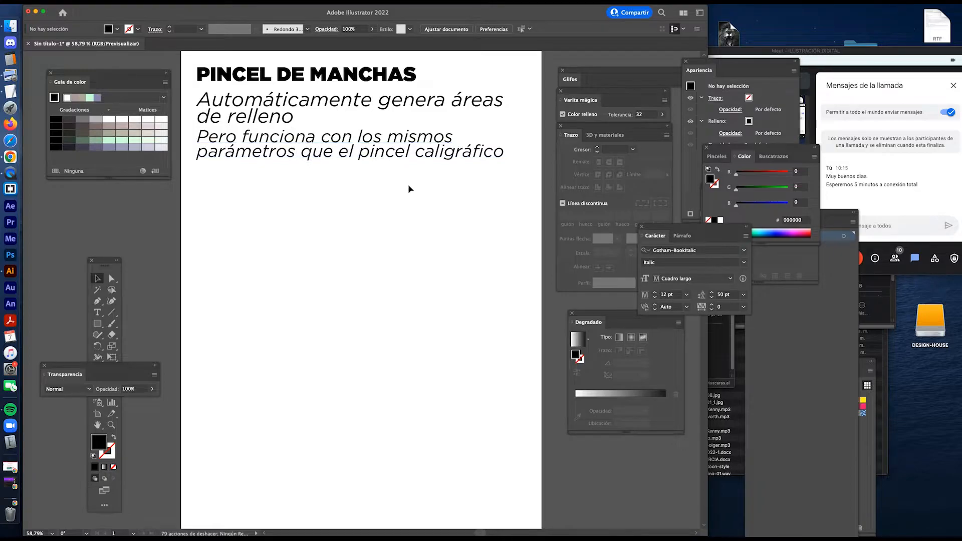
Step: Duplicate the bold heading below the italic paragraphs and replace the copy's text with "CRACTERÍSTICAS"
drag(351, 78, 349, 176)
triple_click(350, 176)
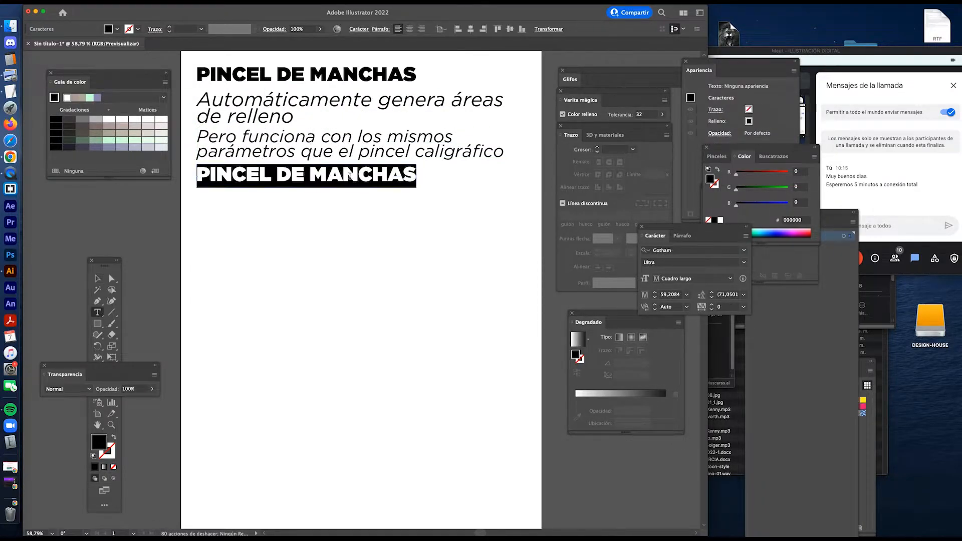
text(CRACTERÍ)
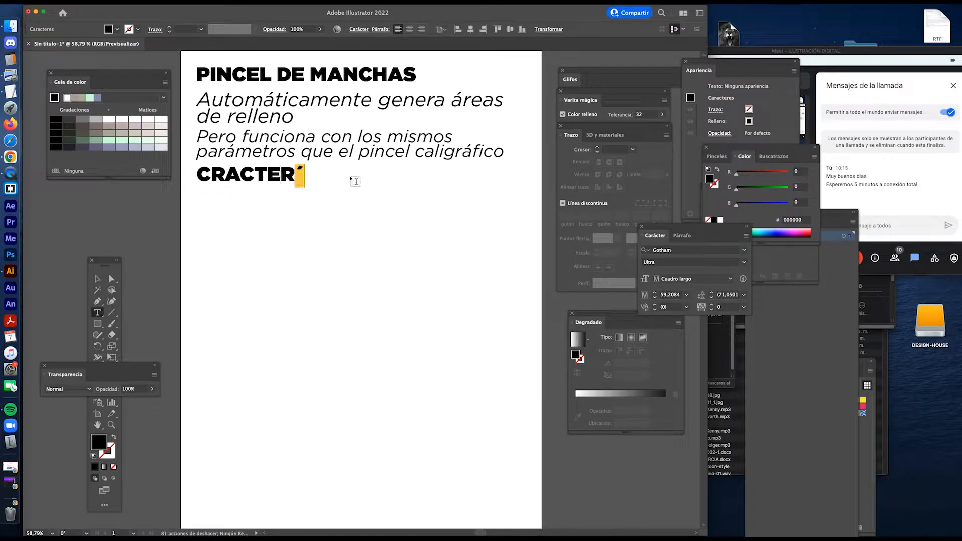
text(STICAS)
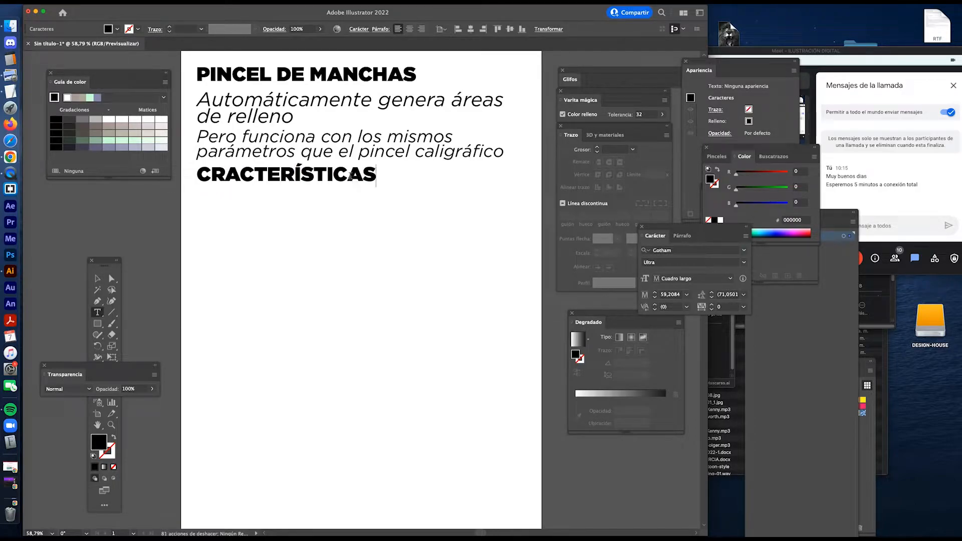
key(Escape)
Step: Copy the first italic paragraph below the "CRACTERÍSTICAS" heading and replace its text with "Tamaño"
drag(300, 103, 292, 203)
triple_click(292, 203)
text(Tamaño)
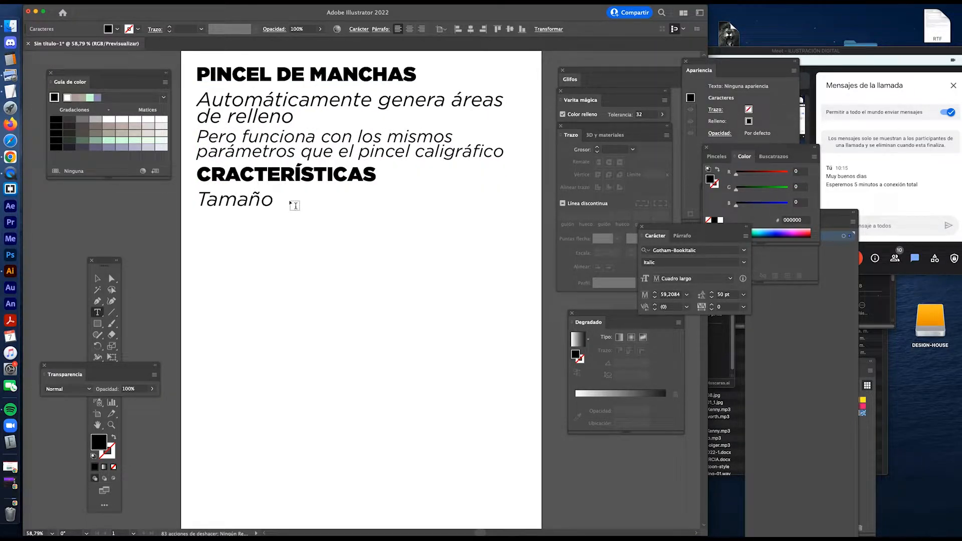
key(Escape)
click(261, 226)
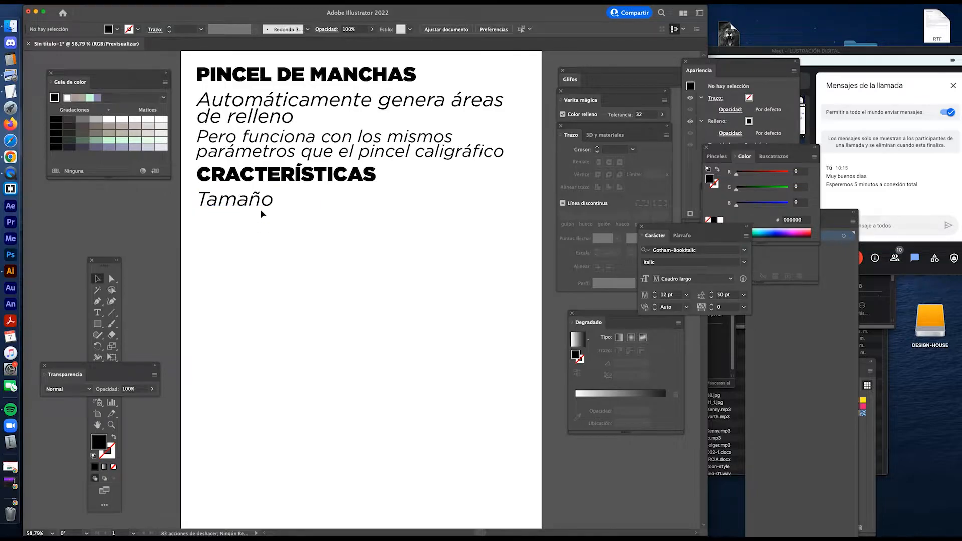
Step: Duplicate "Tamaño" to its right on the same line and change the copy to "Ángulo"
drag(261, 214, 367, 215)
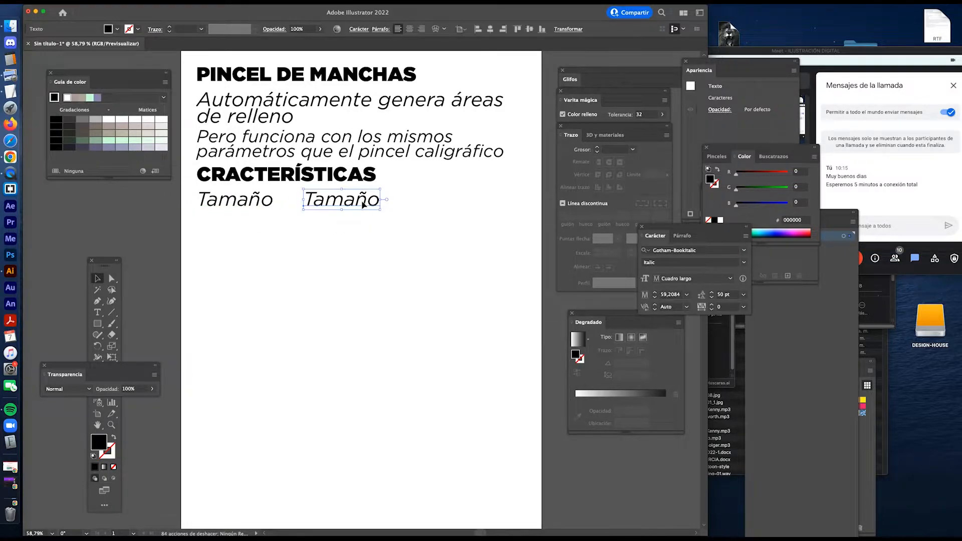
double_click(362, 202)
text(Ángulo)
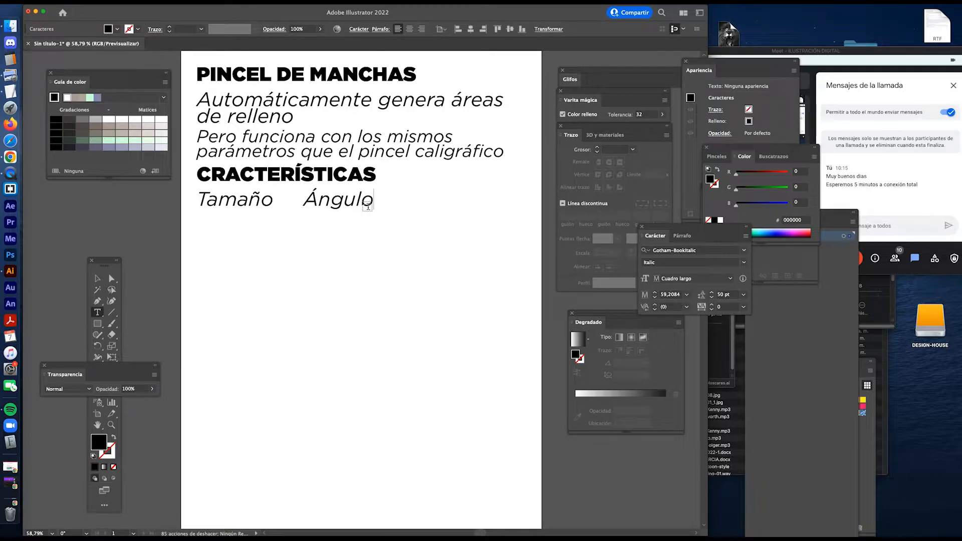
key(Escape)
Step: Duplicate "Ángulo" to its right as "Redondez" and shift "Ángulo" slightly to even out the spacing of the three words
drag(370, 202, 466, 215)
double_click(466, 200)
text(Redondez)
key(Escape)
click(335, 202)
drag(332, 200, 336, 203)
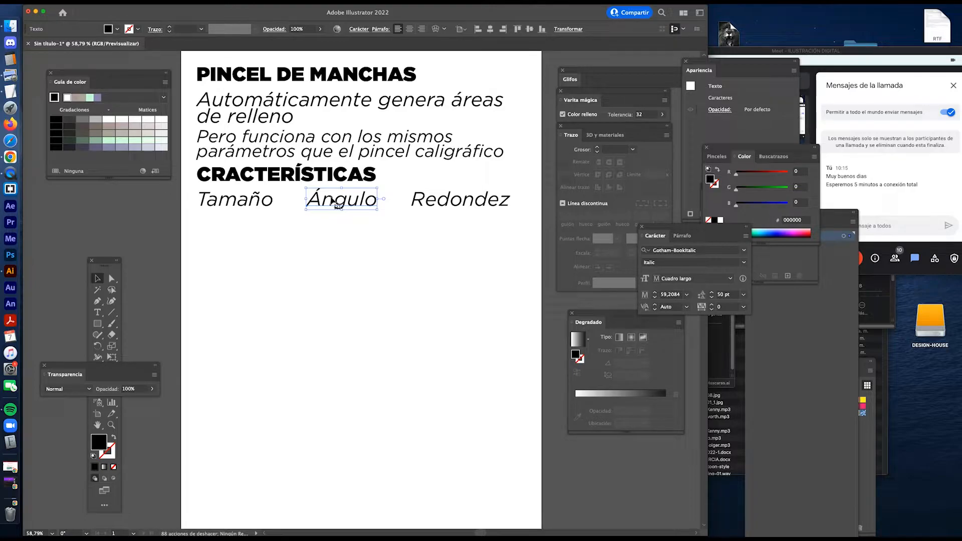
click(350, 230)
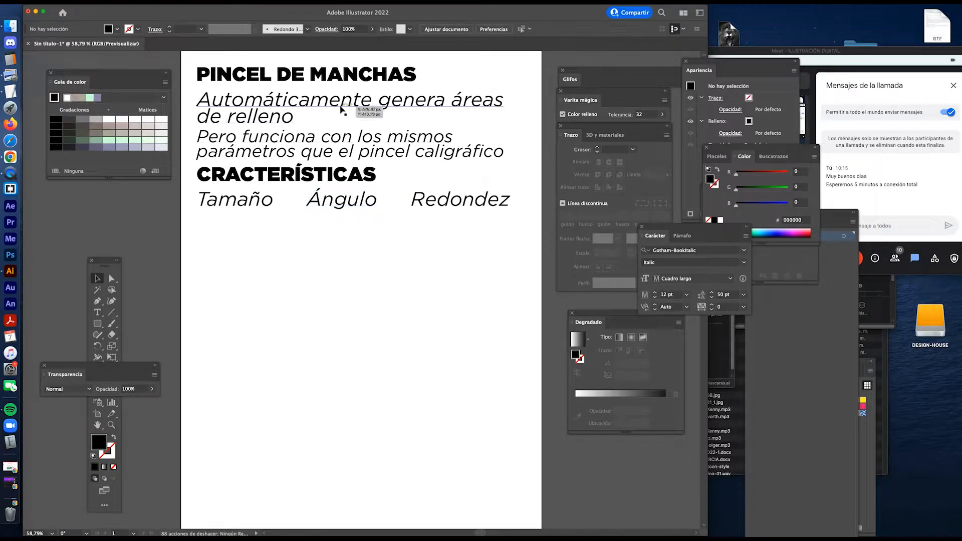
Step: Select all the text objects and move them up together to the top of the artboard
click(368, 81)
scroll(363, 125, up, 5)
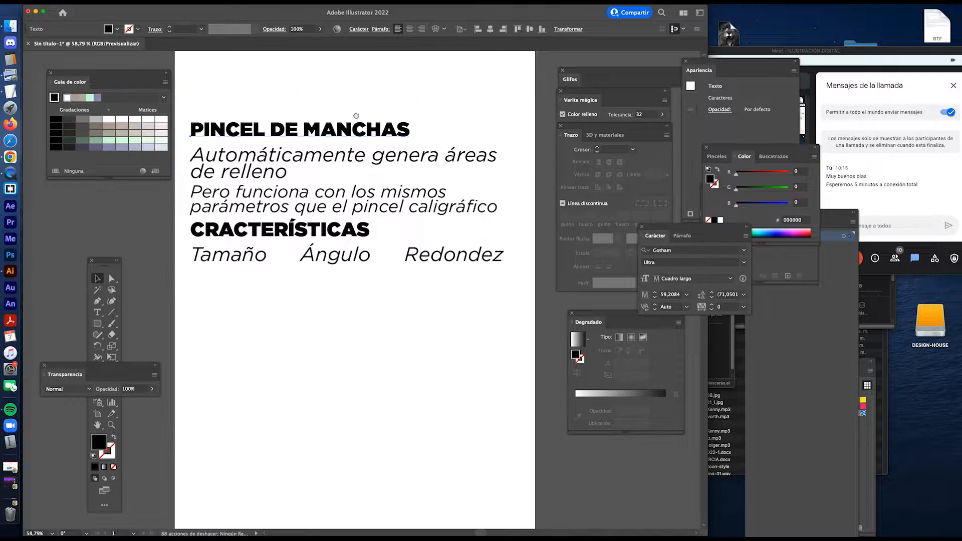
scroll(359, 166, up, 1)
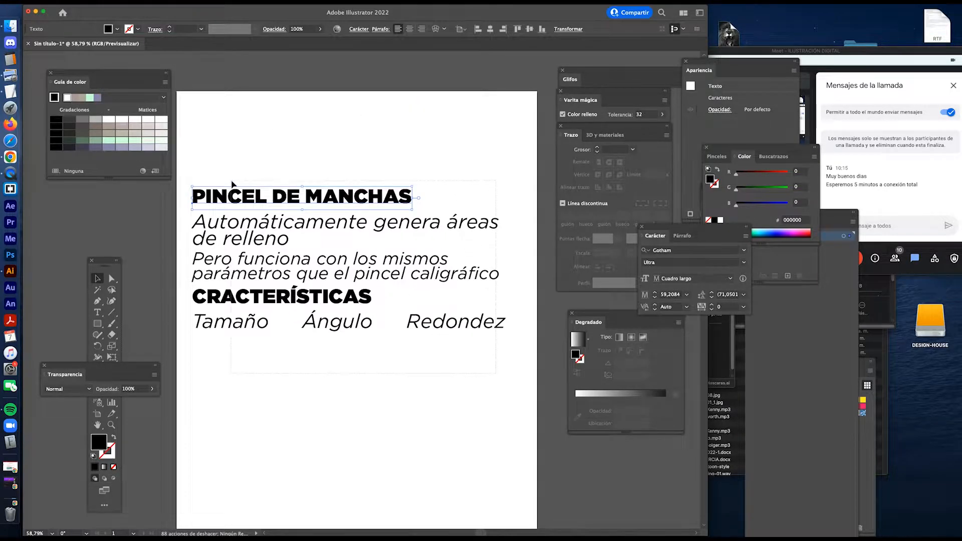
key(super+a)
drag(241, 203, 253, 124)
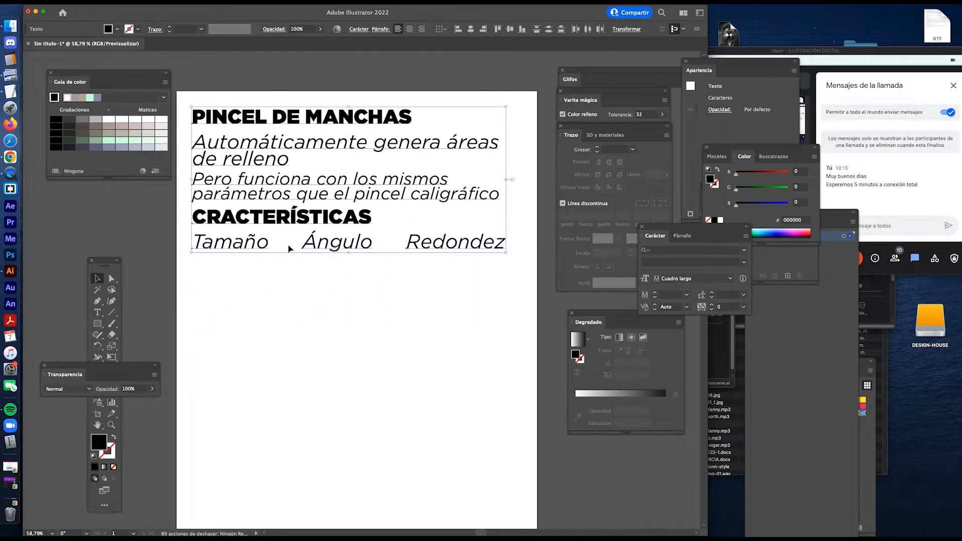
click(308, 157)
Step: Duplicate the "PINCEL DE MANCHAS" title to its right on the same line and replace the copy's text with "SHIF B"
scroll(322, 161, up, 1)
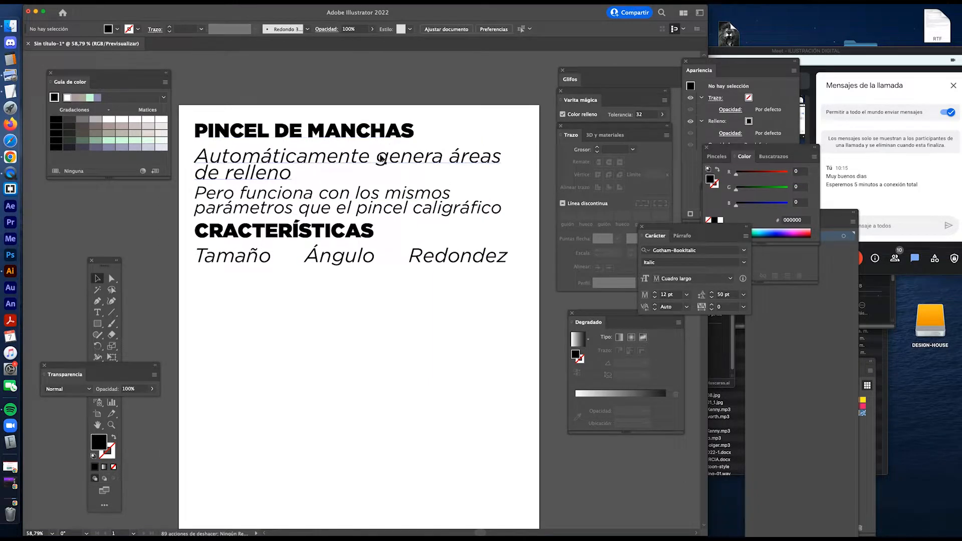
drag(271, 135, 430, 133)
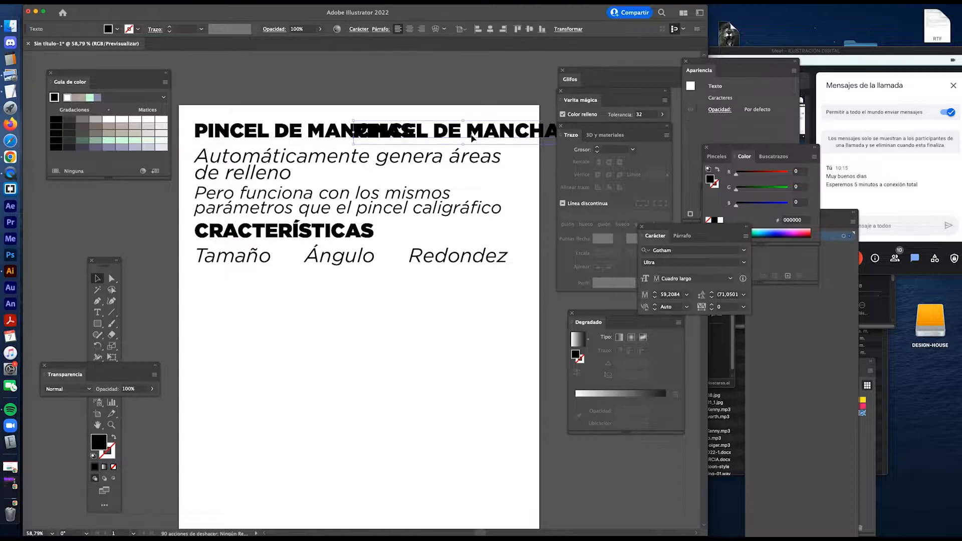
triple_click(474, 137)
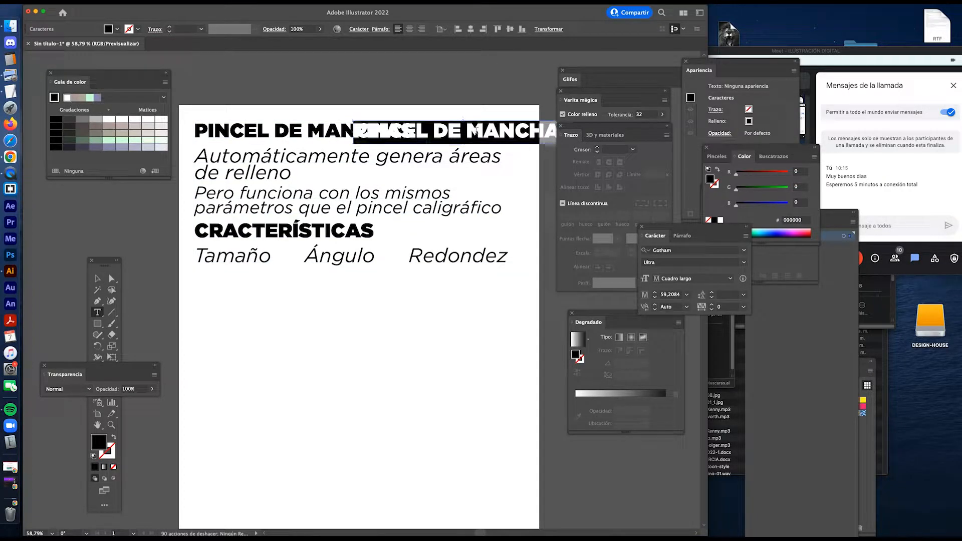
text(SHA)
key(BackSpace)
text(IFT B)
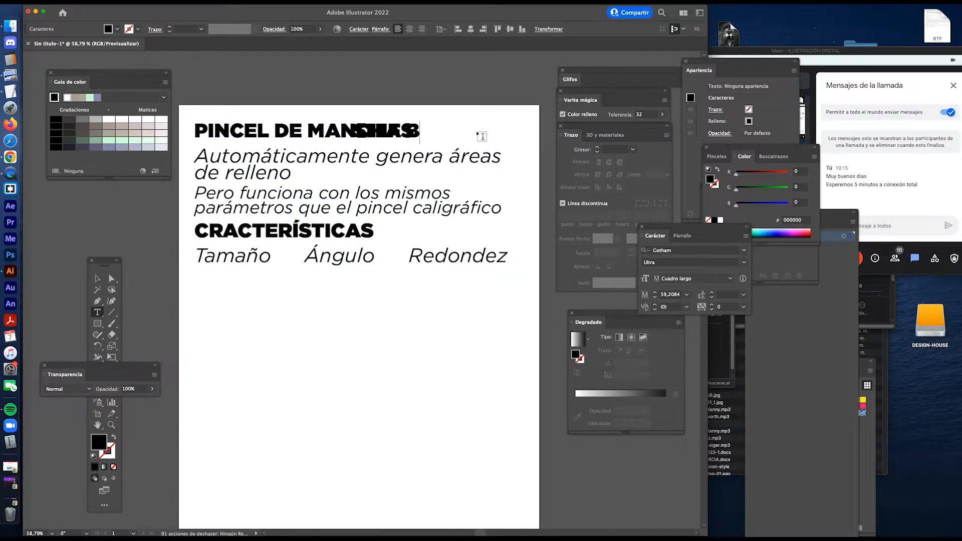
key(Escape)
Step: Nudge the copied text horizontally clear of the title and correct its wording to "SHIFT B"
key(shift+Right)
key(shift+Right)
key(shift+Right)
key(shift+Right)
key(shift+Right)
key(shift+Right)
key(shift+Right)
key(shift+Right)
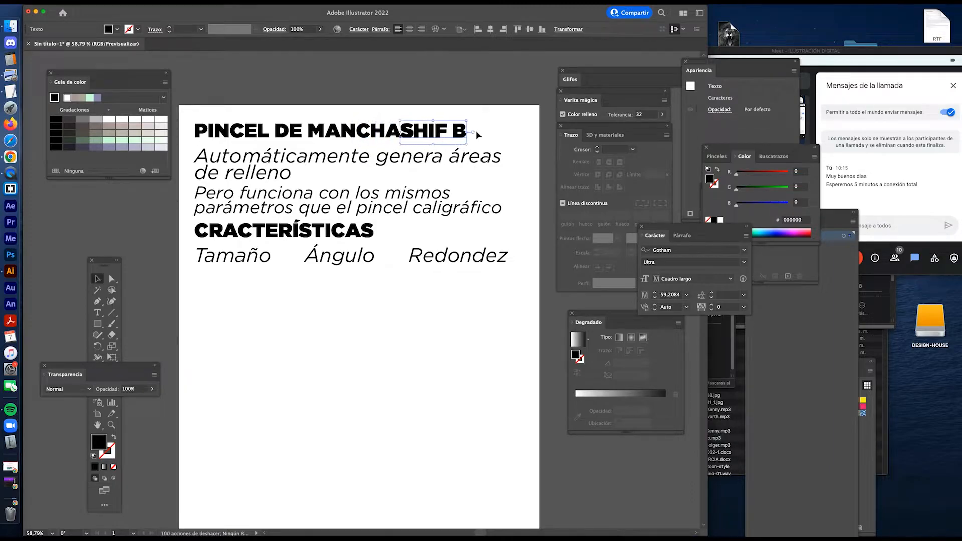
double_click(468, 130)
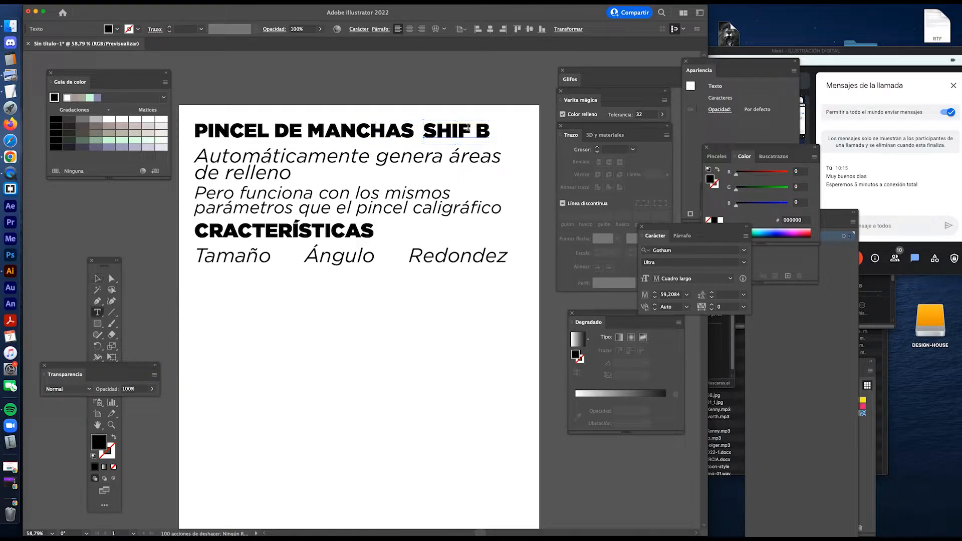
text(T)
key(Escape)
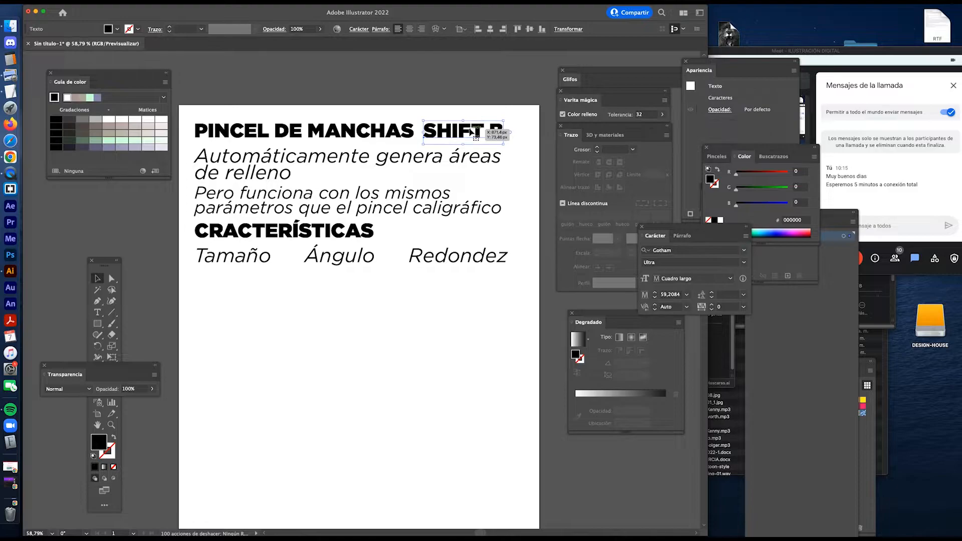
Step: Shift the "SHIFT B" text slightly farther from the title, colour it red (R 255) and deselect it
mouse_move(462, 131)
mouse_down()
mouse_move(437, 131)
mouse_move(471, 131)
mouse_up()
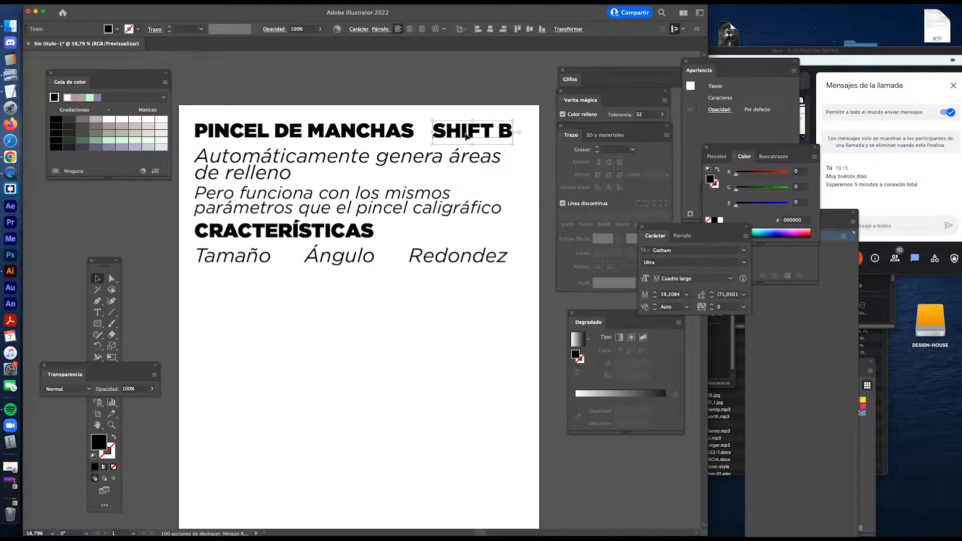
drag(736, 173, 790, 173)
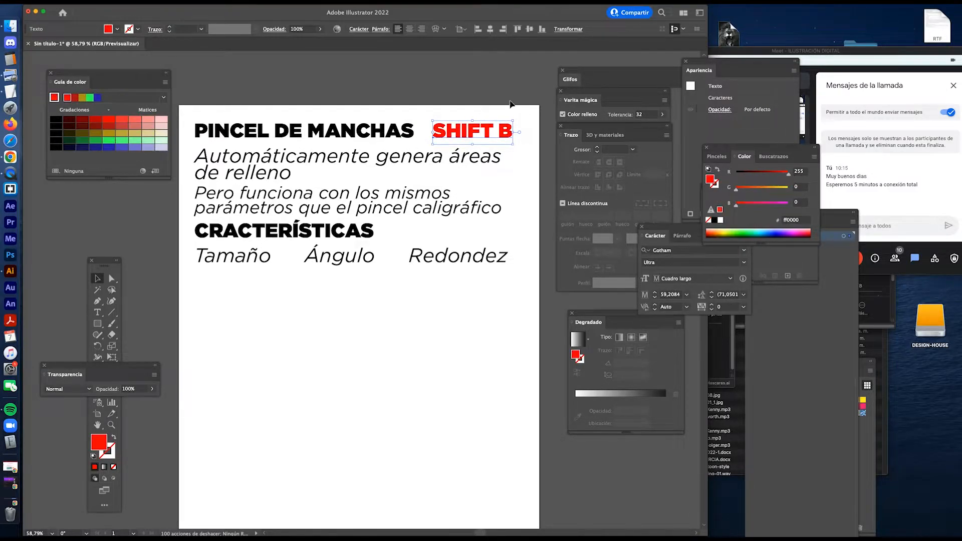
click(479, 121)
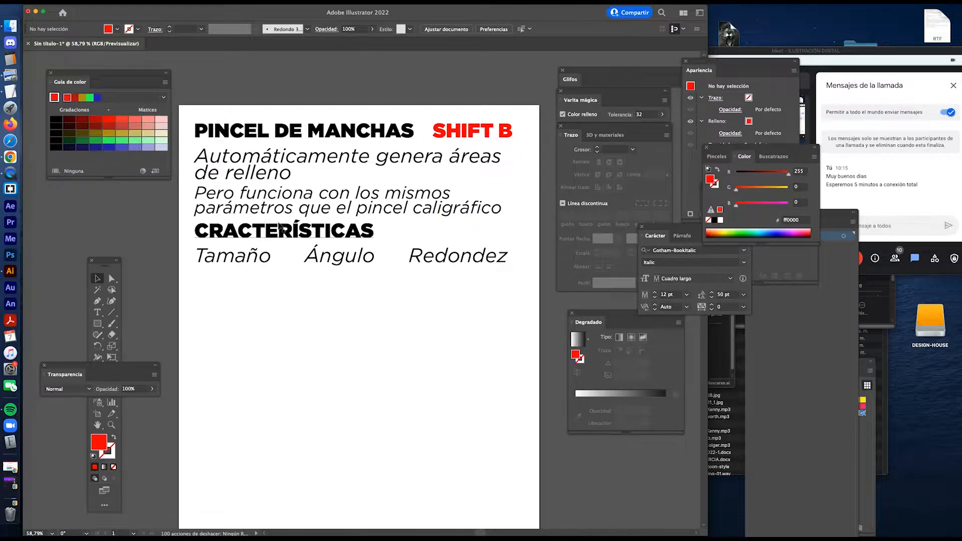
Step: Move the toolbox closer to the artboard and activate the blob brush (Pincel de manchas)
click(115, 264)
drag(109, 256, 141, 224)
click(140, 288)
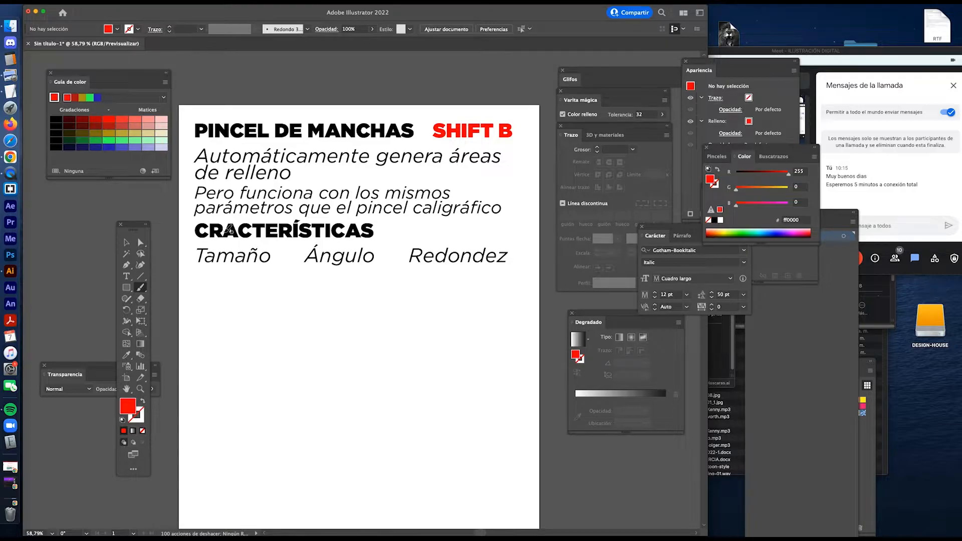
key(shift+b)
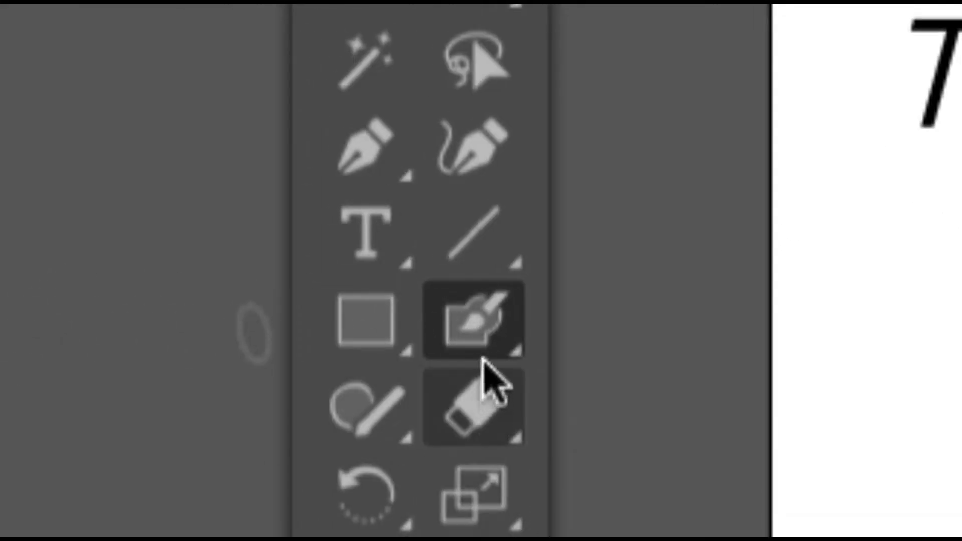
click(483, 328)
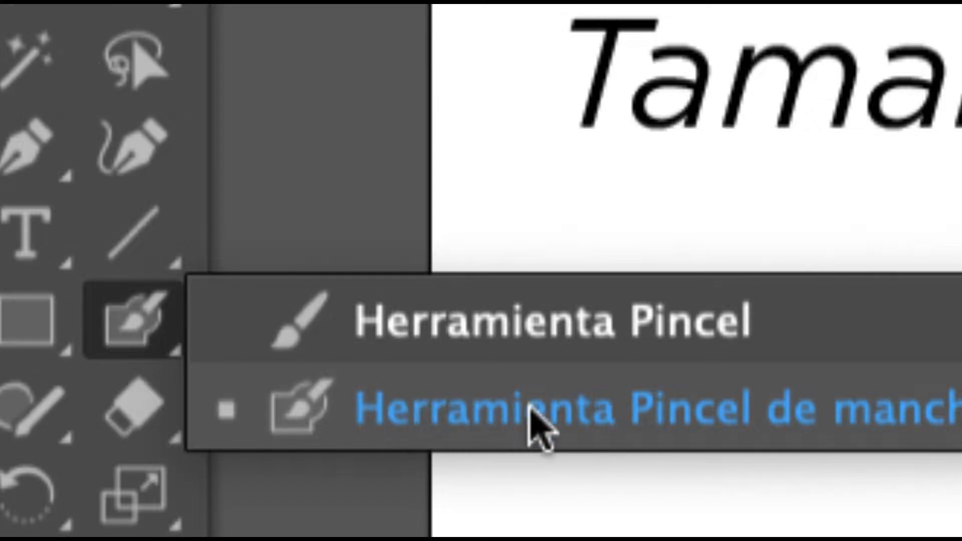
click(566, 411)
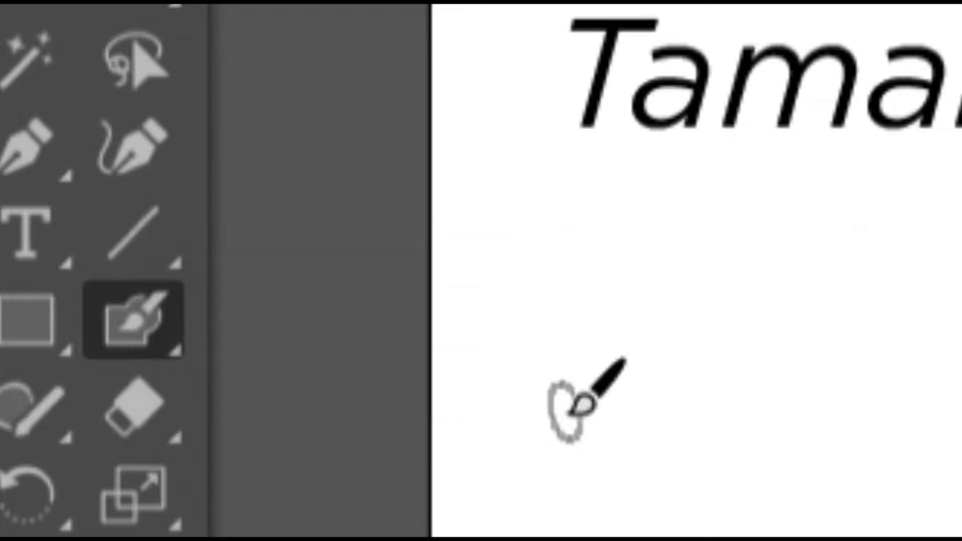
Step: Bring the notes page back into view and switch to the regular paintbrush (Herramienta Pincel)
alt+super+click(585, 378)
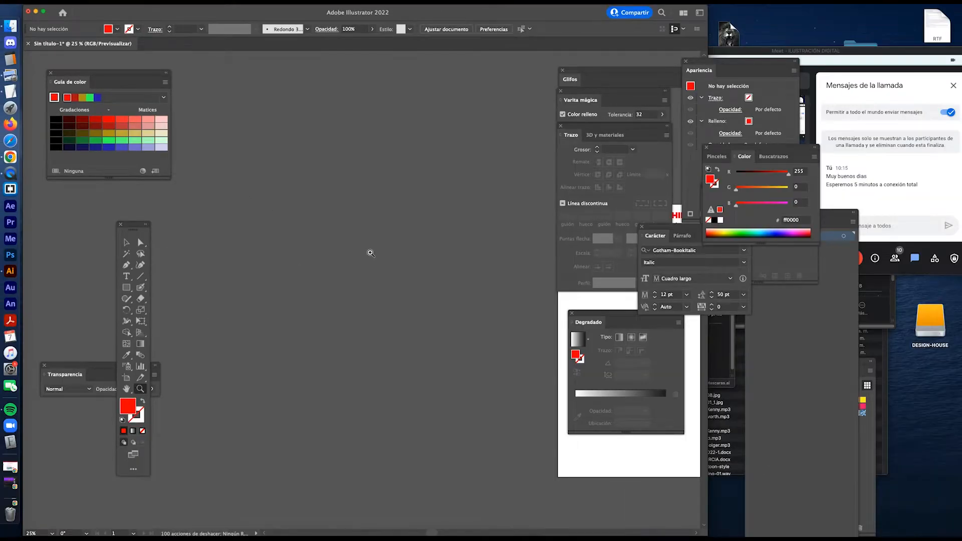
scroll(370, 252, down, 3)
scroll(369, 251, right, 5)
scroll(292, 242, up, 5)
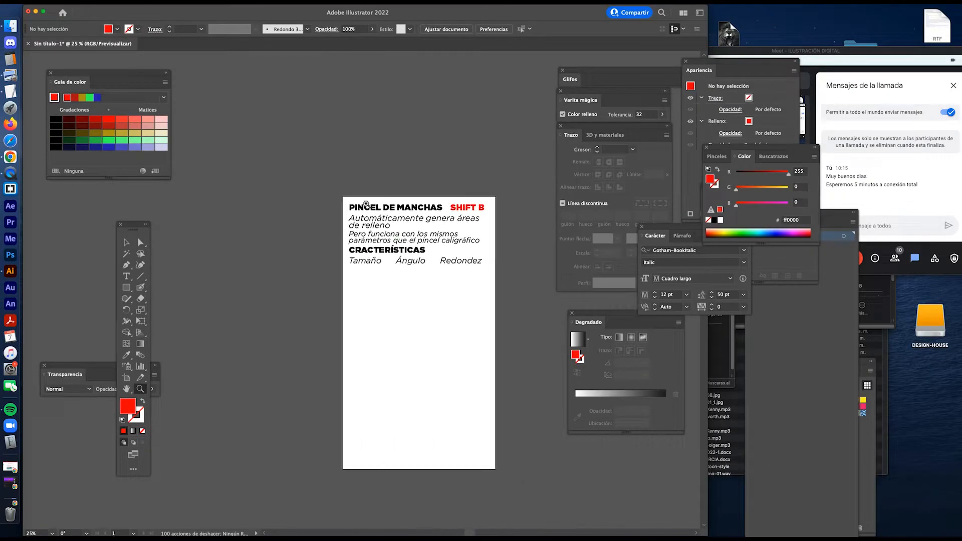
scroll(398, 197, down, 2)
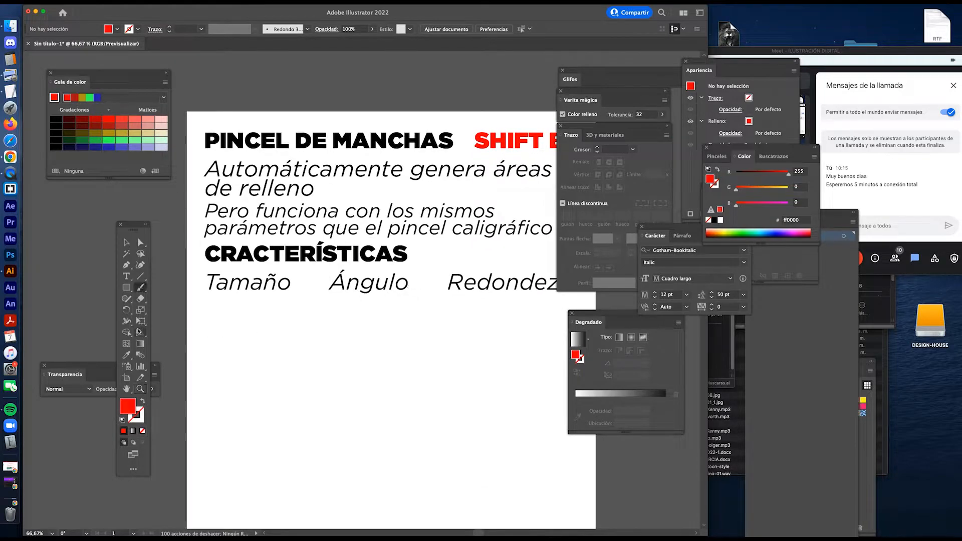
click(142, 288)
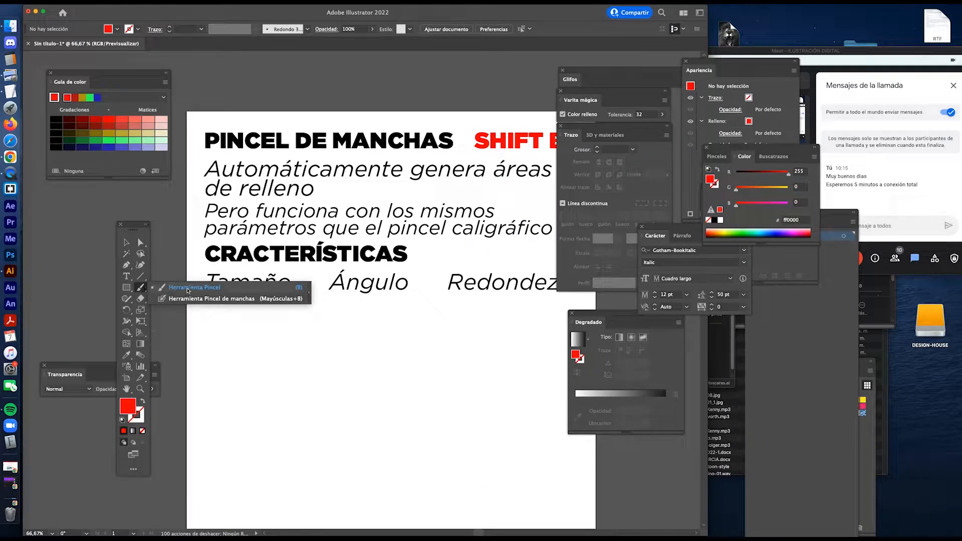
click(190, 288)
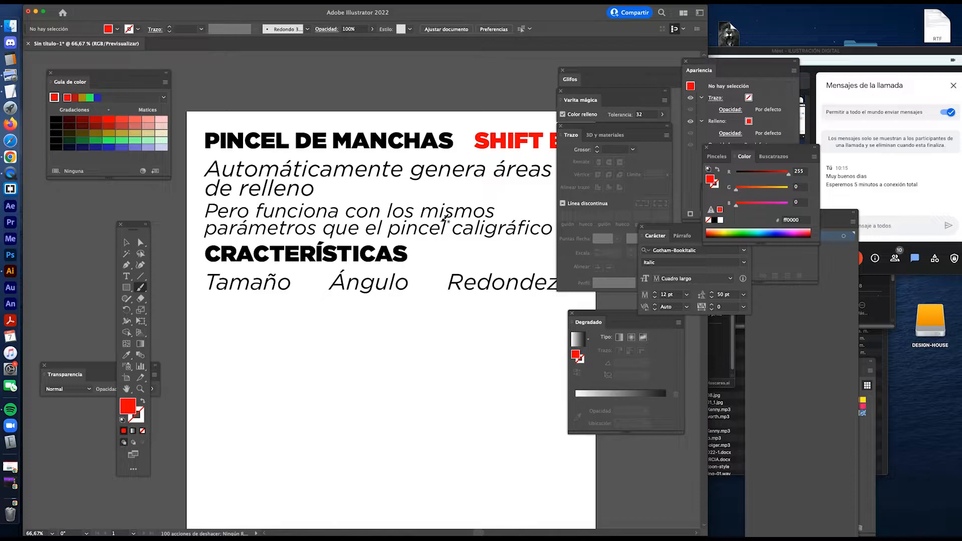
Step: Show the brushes panel (Pinceles) and place it over the empty area of the artboard below "Tamaño"
key(F5)
mouse_move(735, 147)
mouse_down()
mouse_move(387, 82)
mouse_move(271, 211)
mouse_move(224, 330)
mouse_up()
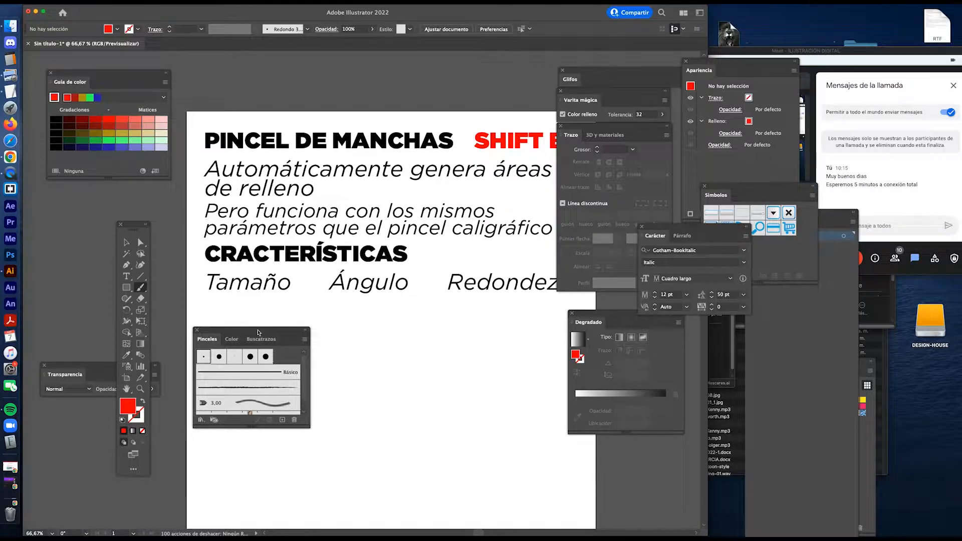
drag(259, 333, 272, 374)
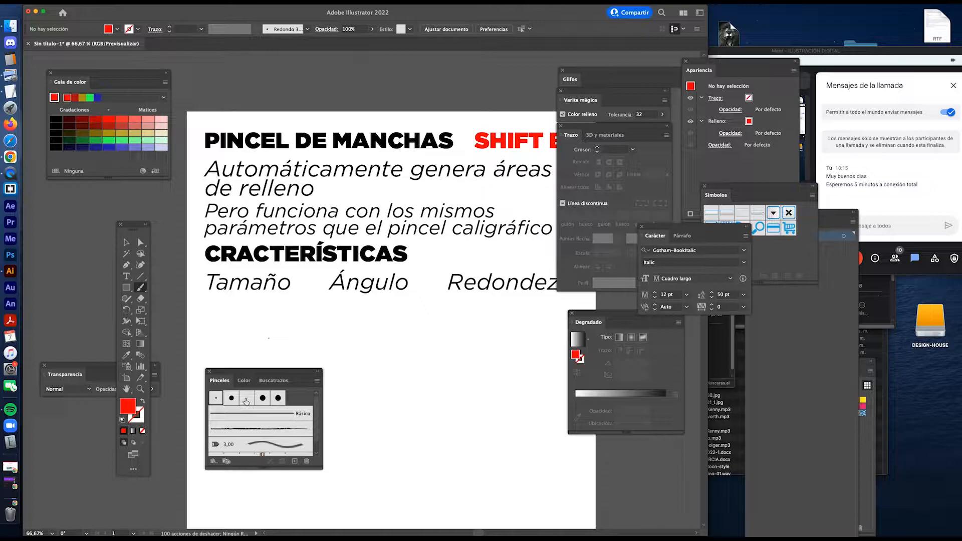
Step: Set the "Plano 5 pt." calligraphic brush to an angle of 101°, 40% roundness and a size of 26 pt
click(247, 399)
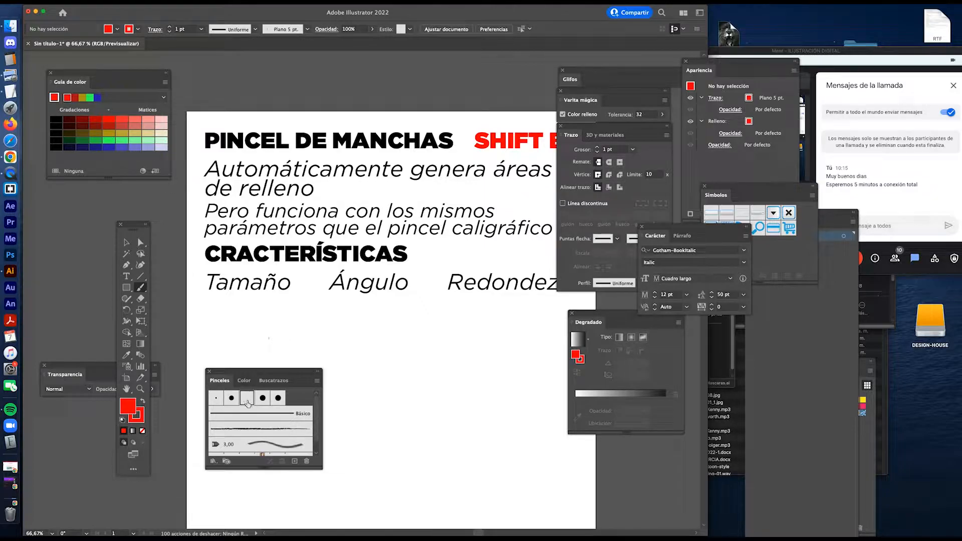
double_click(246, 399)
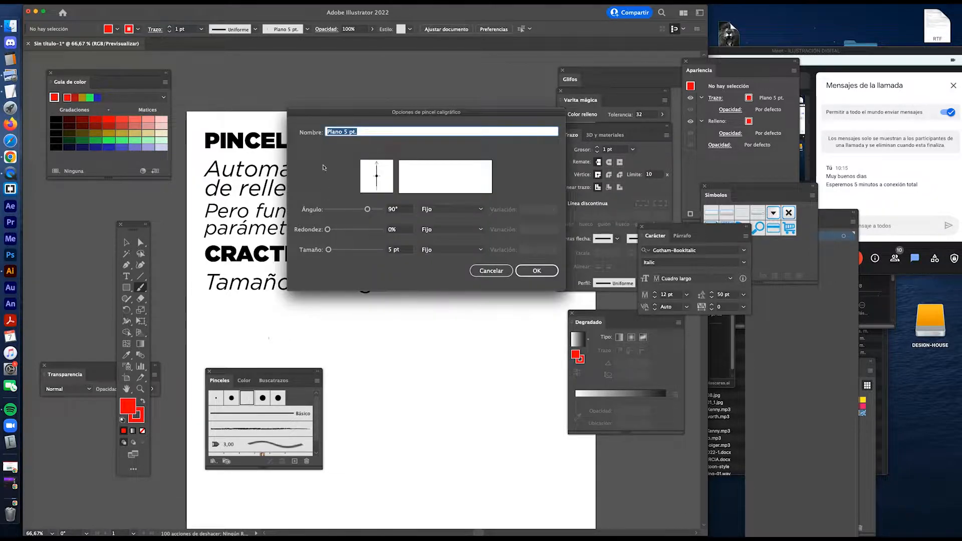
mouse_move(428, 170)
mouse_down()
mouse_move(392, 191)
mouse_move(409, 191)
mouse_move(396, 211)
mouse_up()
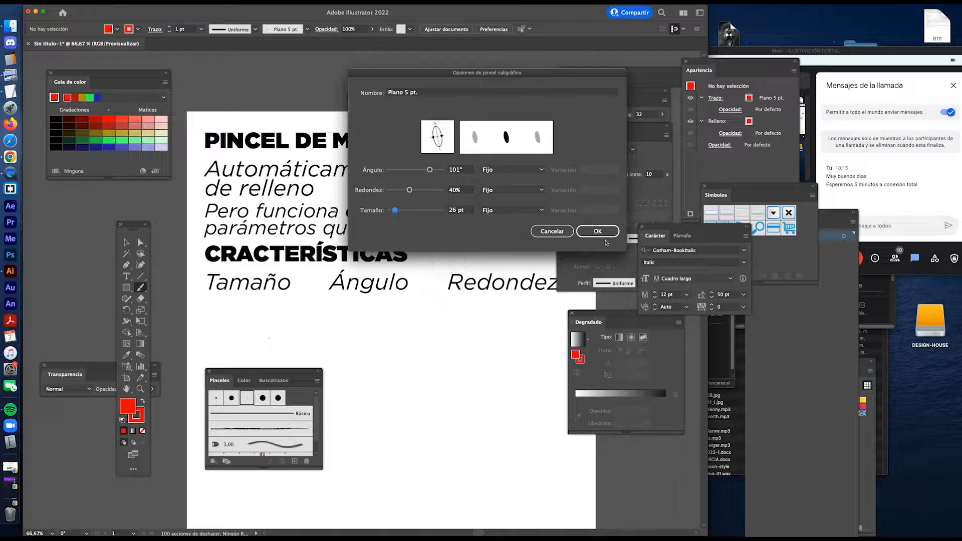
click(599, 231)
Step: Move the brushes panel lower and paint a cluster of crossing red strokes below "Tamaño" with the calligraphic brush
drag(274, 379, 298, 444)
drag(232, 311, 274, 388)
mouse_move(264, 309)
mouse_down()
mouse_move(247, 356)
mouse_move(246, 391)
mouse_up()
mouse_move(230, 326)
mouse_down()
mouse_move(286, 368)
mouse_move(298, 355)
mouse_move(229, 366)
mouse_move(280, 377)
mouse_move(226, 349)
mouse_move(248, 309)
mouse_move(238, 331)
mouse_move(258, 348)
mouse_move(236, 334)
mouse_move(302, 352)
mouse_up()
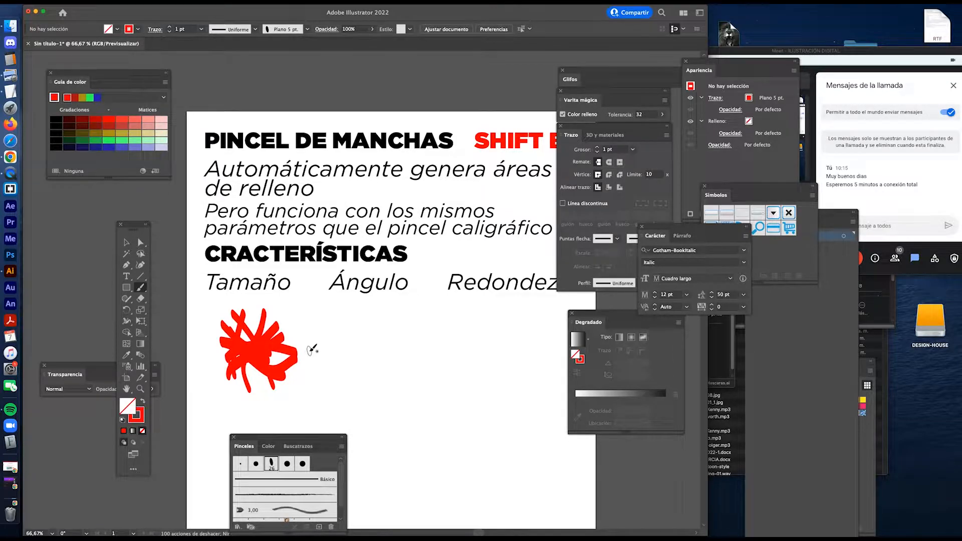
Step: Inspect the structure of the crossing paintbrush strokes in outline view and return to preview
key(ctrl+y)
key(v)
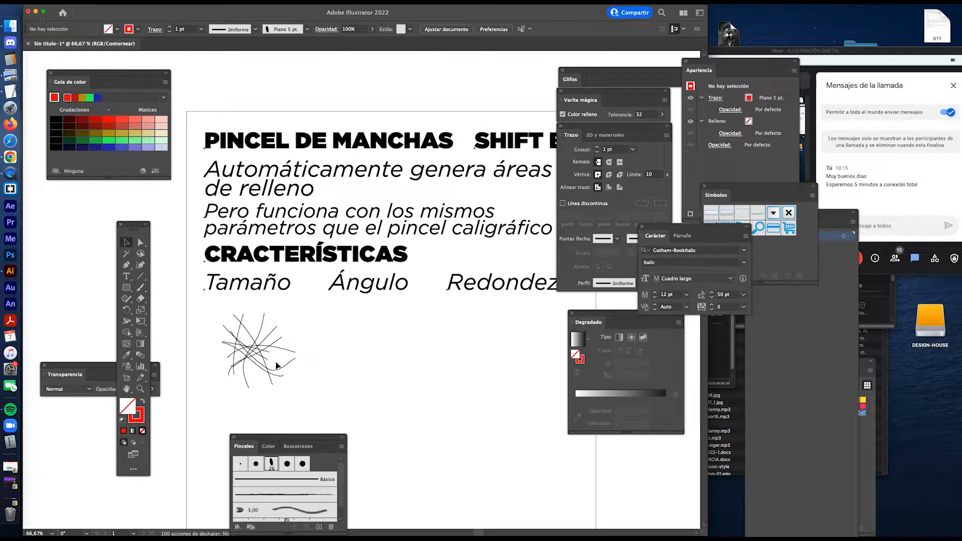
key(ctrl+y)
Step: Shift one paintbrush stroke aside as a test and delete the whole cluster of strokes
click(261, 346)
mouse_move(262, 346)
mouse_down()
mouse_move(253, 353)
mouse_move(245, 331)
mouse_move(241, 364)
mouse_move(308, 354)
mouse_move(292, 361)
mouse_up()
drag(322, 394, 211, 307)
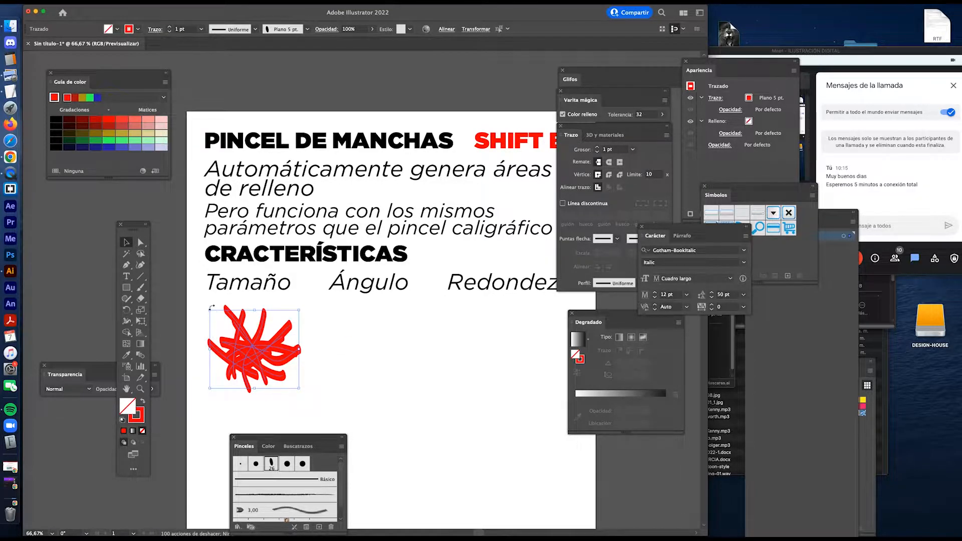
key(Delete)
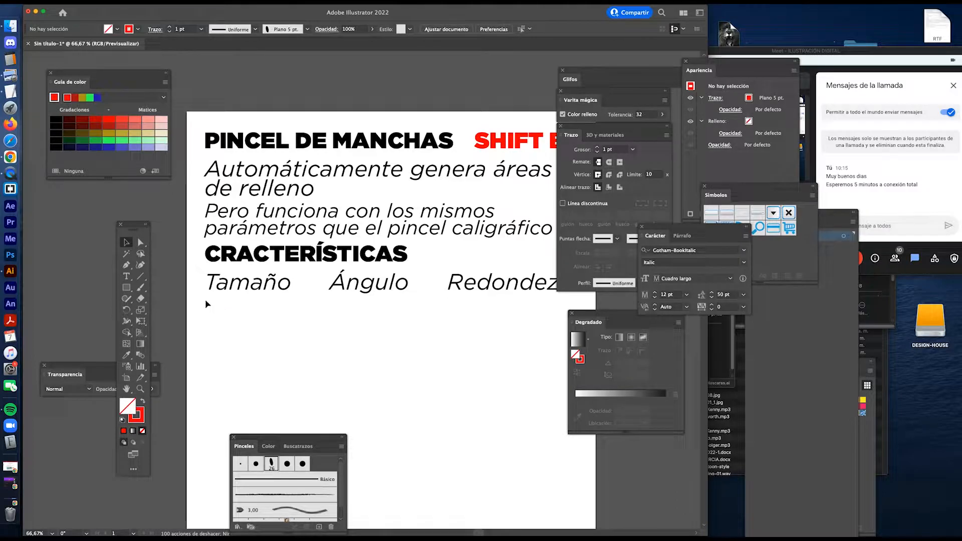
Step: Paint a cluster of crossing red strokes below "Tamaño" with the blob brush (Pincel de manchas)
drag(141, 288, 244, 300)
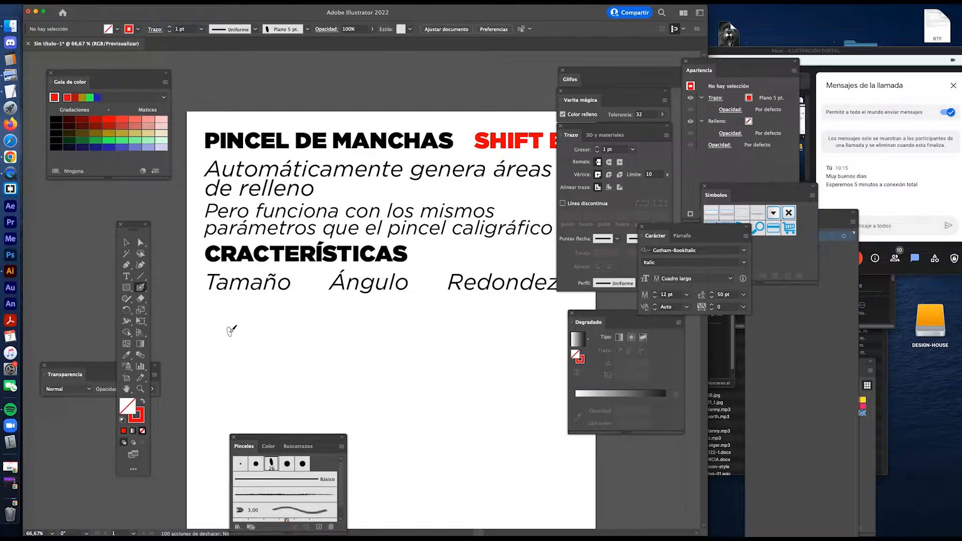
drag(220, 315, 262, 356)
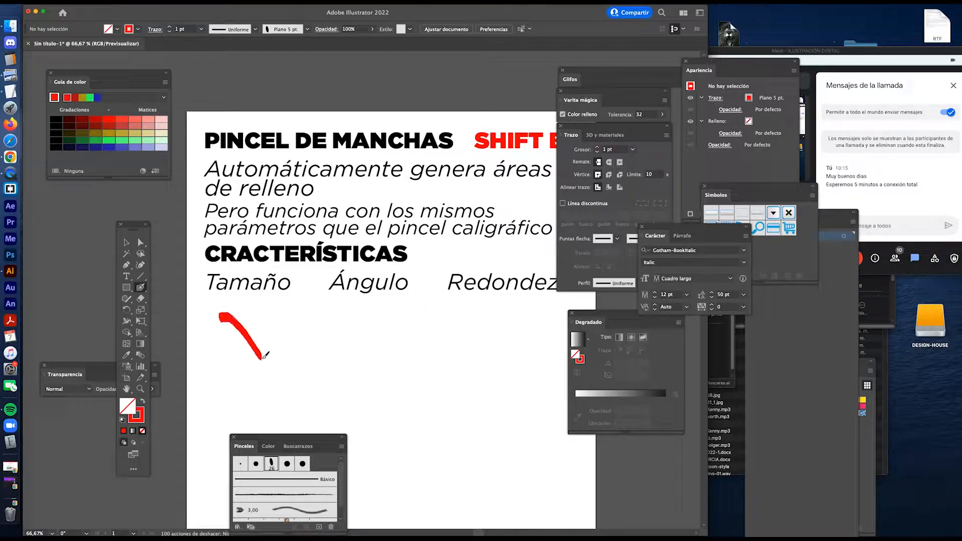
drag(254, 312, 226, 384)
mouse_move(216, 345)
mouse_down()
mouse_move(264, 354)
mouse_move(292, 332)
mouse_move(250, 341)
mouse_move(243, 364)
mouse_move(237, 351)
mouse_move(257, 351)
mouse_move(239, 351)
mouse_move(251, 342)
mouse_move(234, 353)
mouse_move(261, 353)
mouse_up()
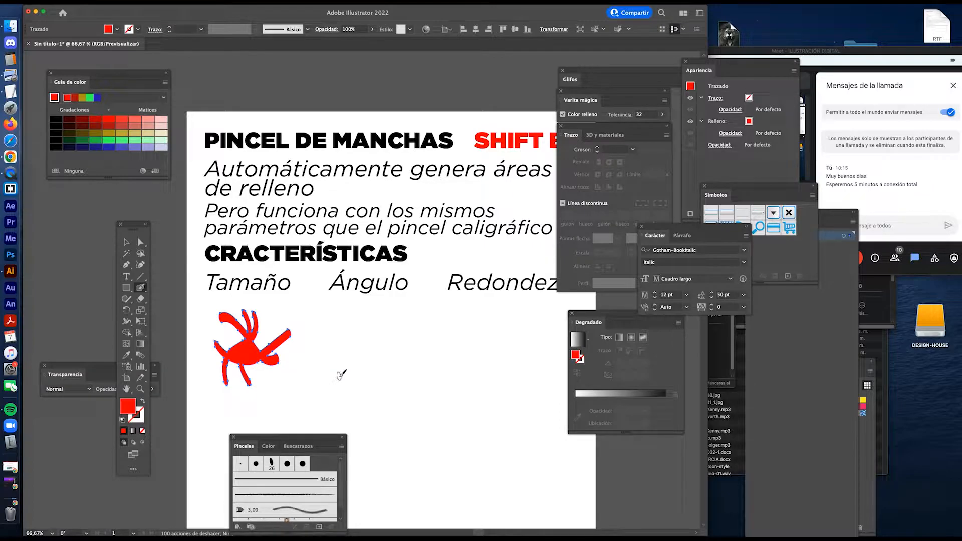
Step: Inspect the blob brush shape in outline view, shift it slightly to the right, and return to the blob brush in preview
key(super+y)
key(v)
click(318, 360)
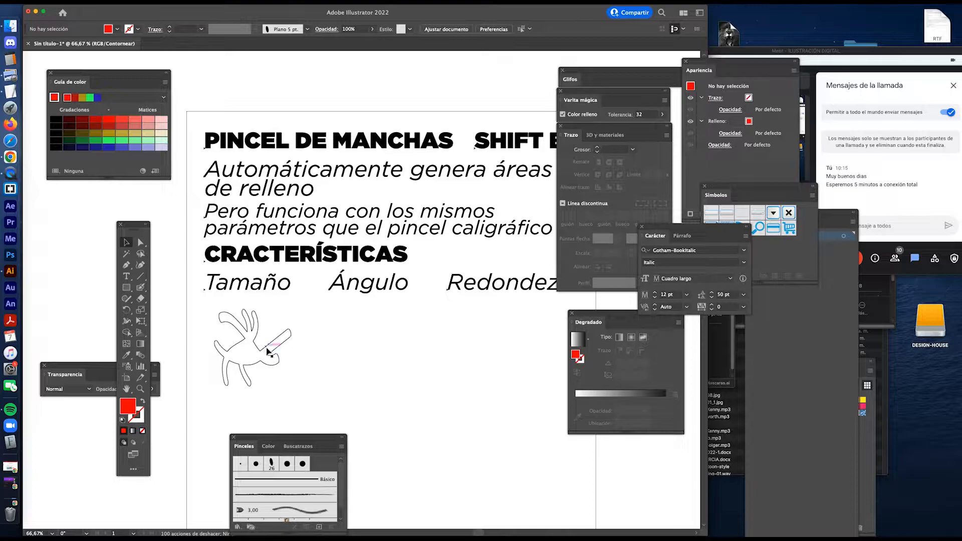
drag(269, 352, 291, 349)
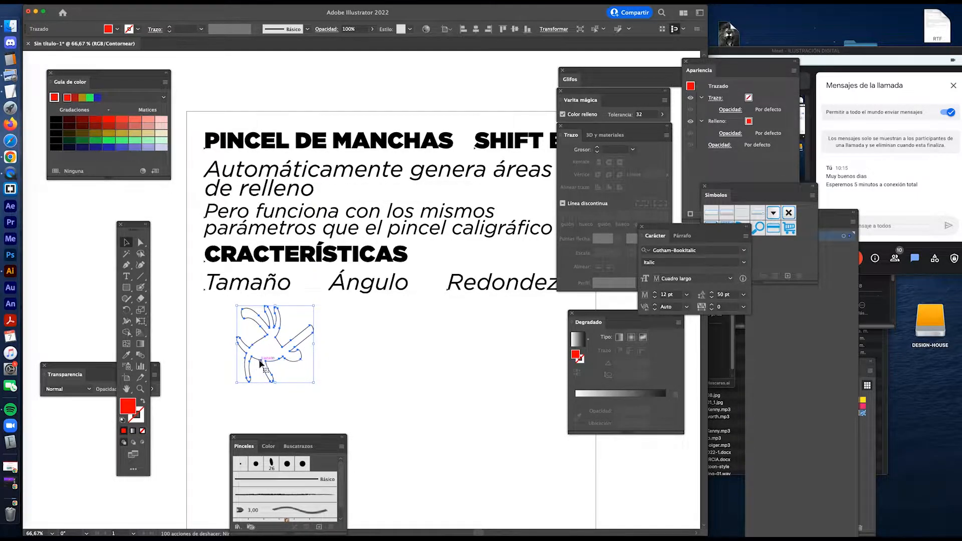
click(269, 357)
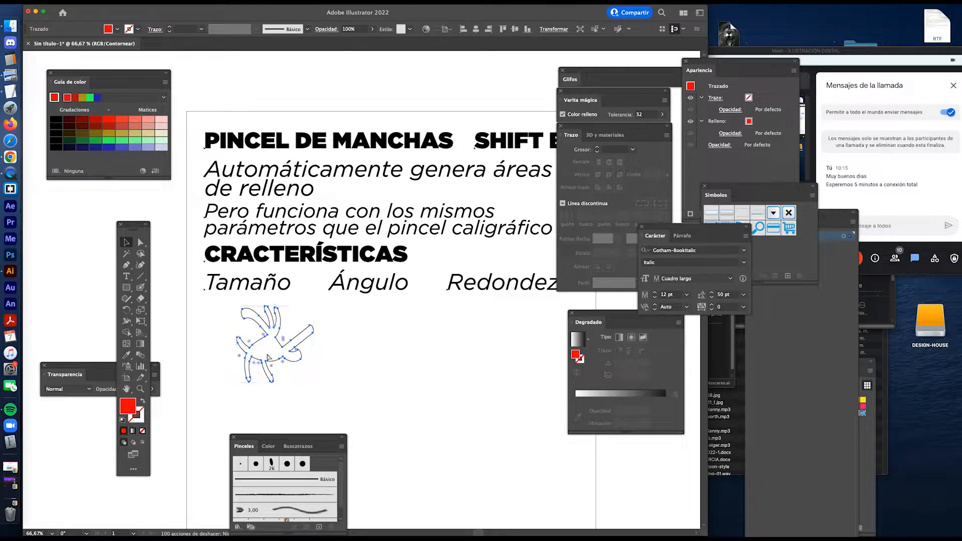
key(super+y)
key(shift+b)
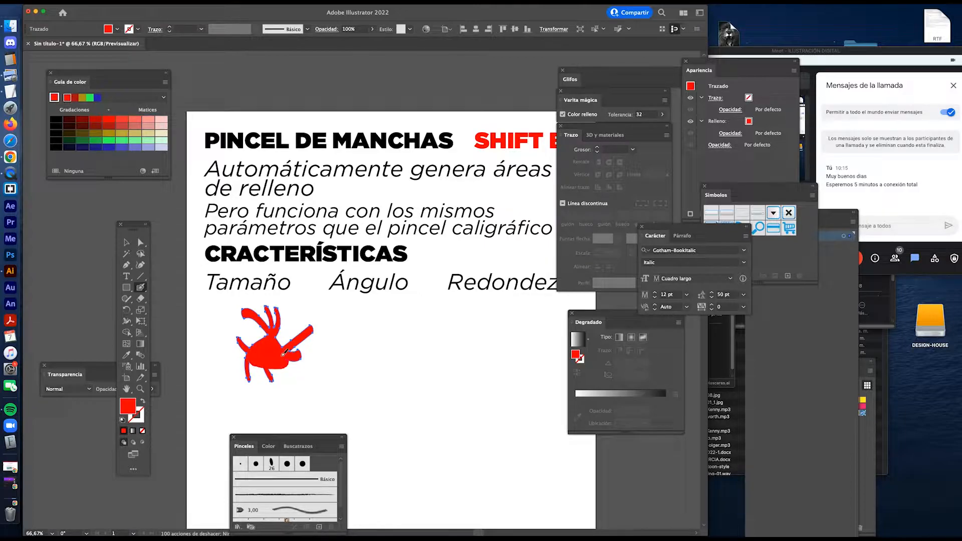
Step: Move the red blob shape to the open area beneath "Redondez" and extend it with another blob brush stroke
key(v)
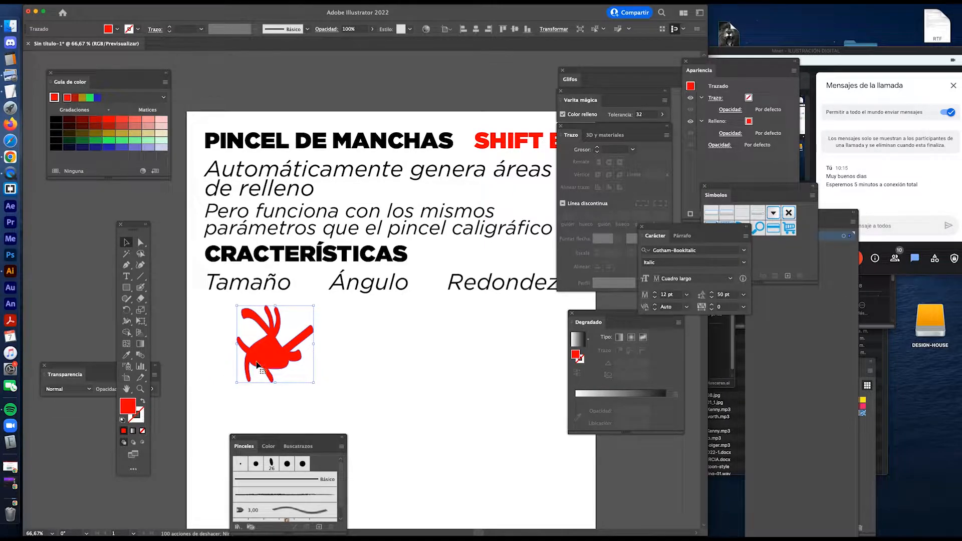
drag(273, 357, 472, 373)
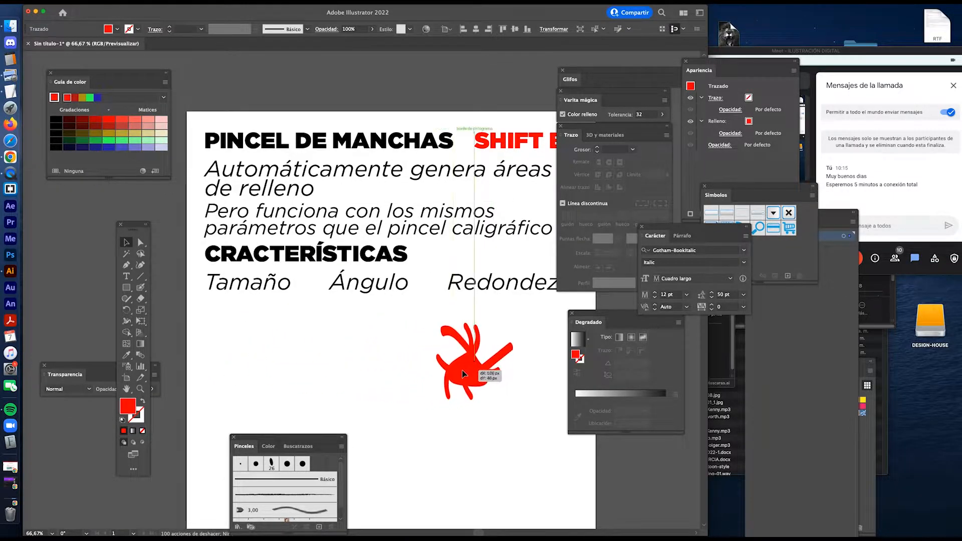
key(shift+b)
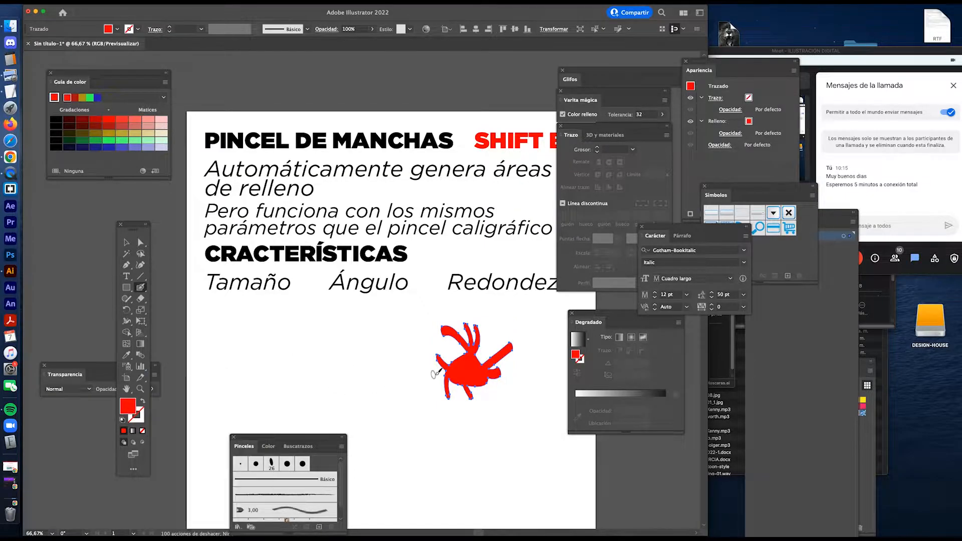
mouse_move(452, 372)
mouse_down()
mouse_move(425, 375)
mouse_move(404, 399)
mouse_up()
Step: Shift the red shape slightly to the left and thicken its body with more blob brush strokes
key(v)
click(469, 436)
mouse_move(479, 372)
mouse_down()
mouse_move(448, 370)
mouse_move(461, 378)
mouse_up()
click(482, 431)
key(shift+b)
mouse_move(437, 344)
mouse_down()
mouse_move(428, 361)
mouse_move(455, 340)
mouse_move(427, 365)
mouse_move(475, 367)
mouse_move(453, 379)
mouse_move(424, 366)
mouse_move(449, 384)
mouse_move(470, 380)
mouse_move(446, 383)
mouse_move(428, 369)
mouse_move(438, 384)
mouse_move(491, 375)
mouse_up()
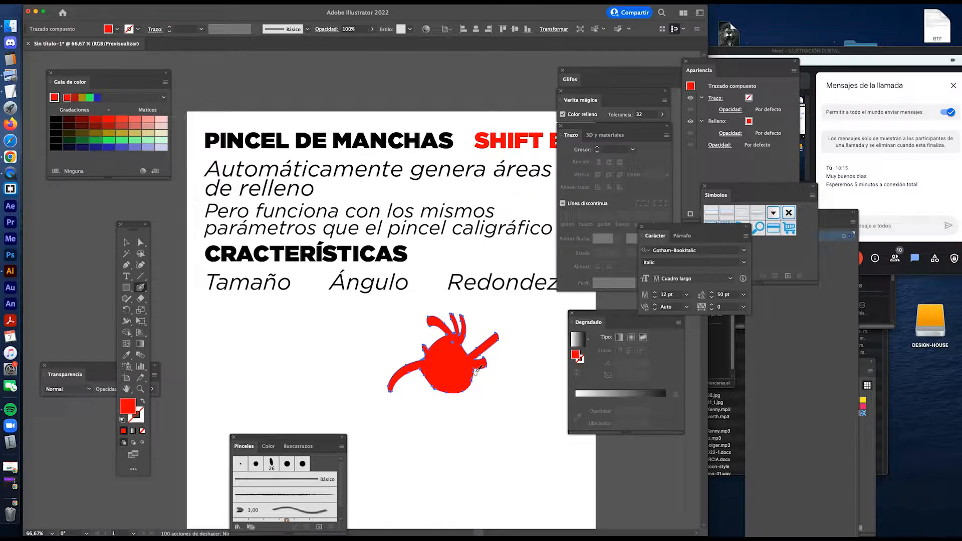
Step: Add a black 1 pt stroke to the merged red shape and deselect it
key(v)
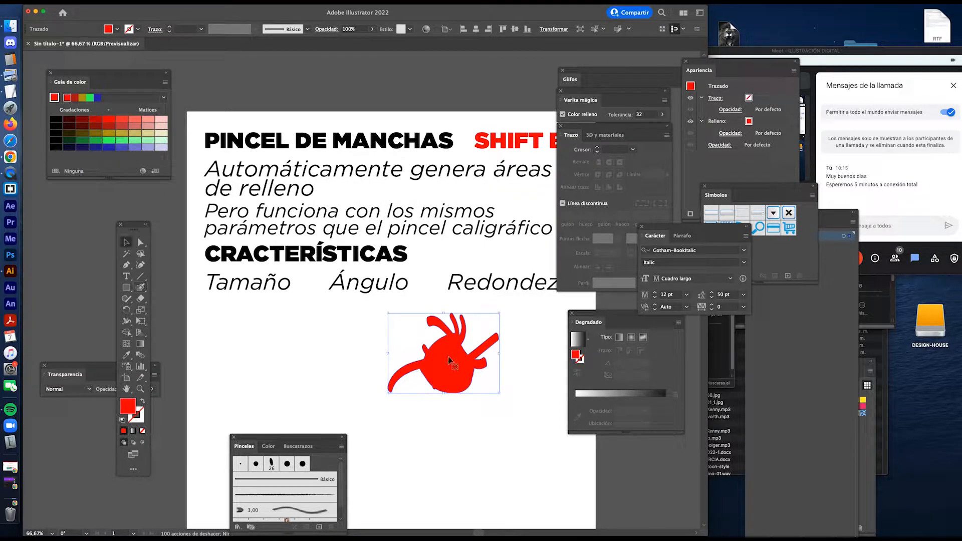
key(x)
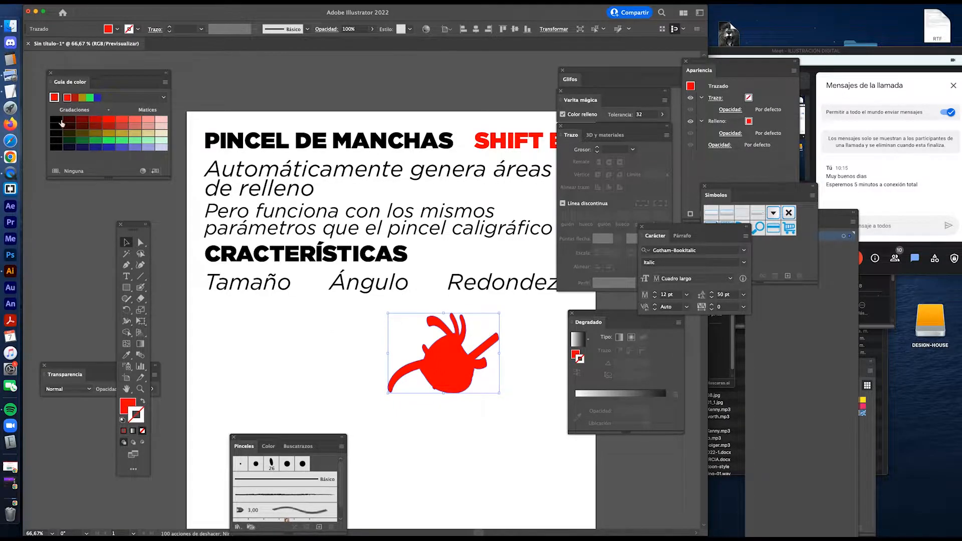
click(60, 123)
click(471, 444)
mouse_move(446, 384)
mouse_down()
mouse_move(481, 400)
mouse_move(450, 403)
mouse_up()
Step: Inspect the outlined red shape up close and delete it from the page
key(z)
drag(401, 369, 461, 293)
key(v)
click(388, 284)
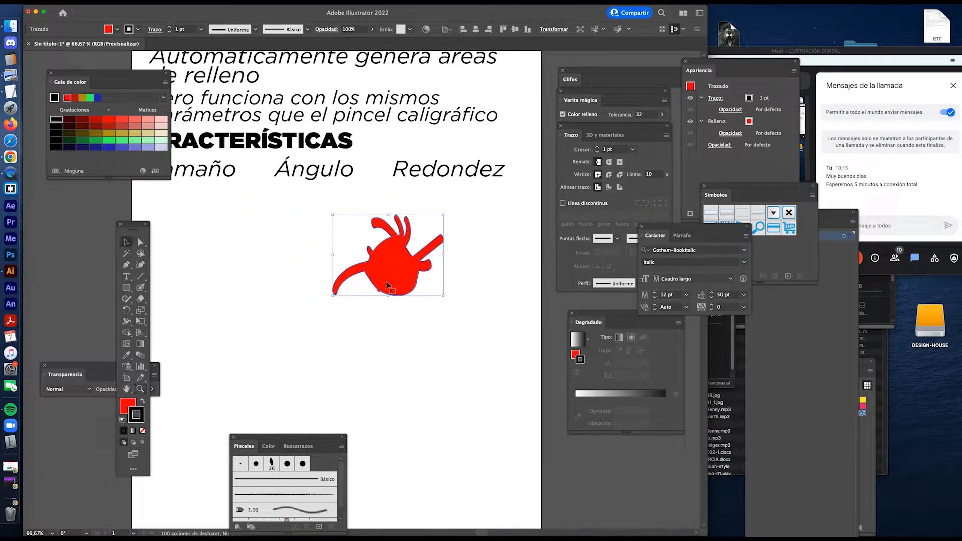
key(Delete)
drag(387, 279, 421, 304)
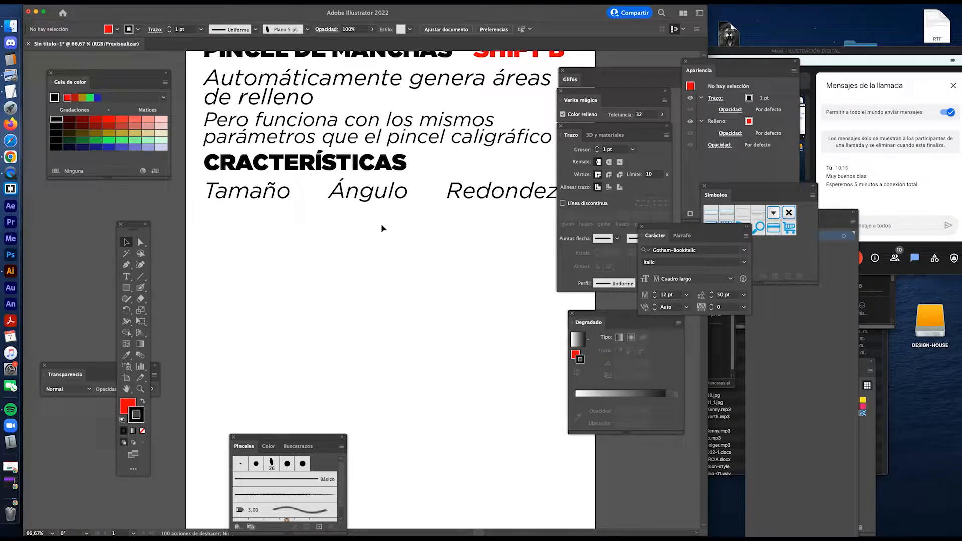
Step: Hide the panels and duplicate the "CRACTERÍSTICAS" heading directly below the "Tamaño", "Ángulo" and "Redondez" row
key(Tab)
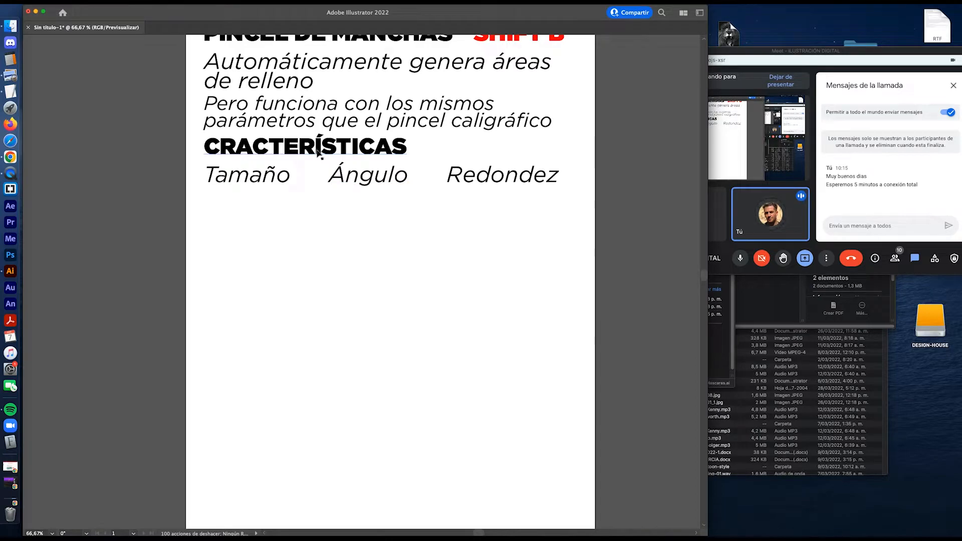
drag(346, 152, 346, 207)
double_click(350, 208)
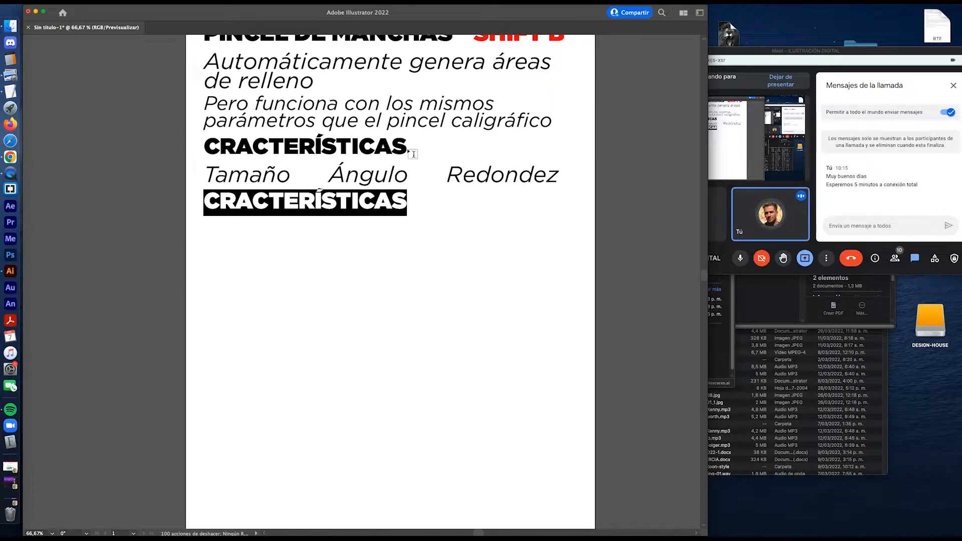
Step: Replace the text of the upper "CRACTERÍSTICAS" heading with "PROPIEDADES"
drag(411, 153, 199, 130)
text(PRIPO)
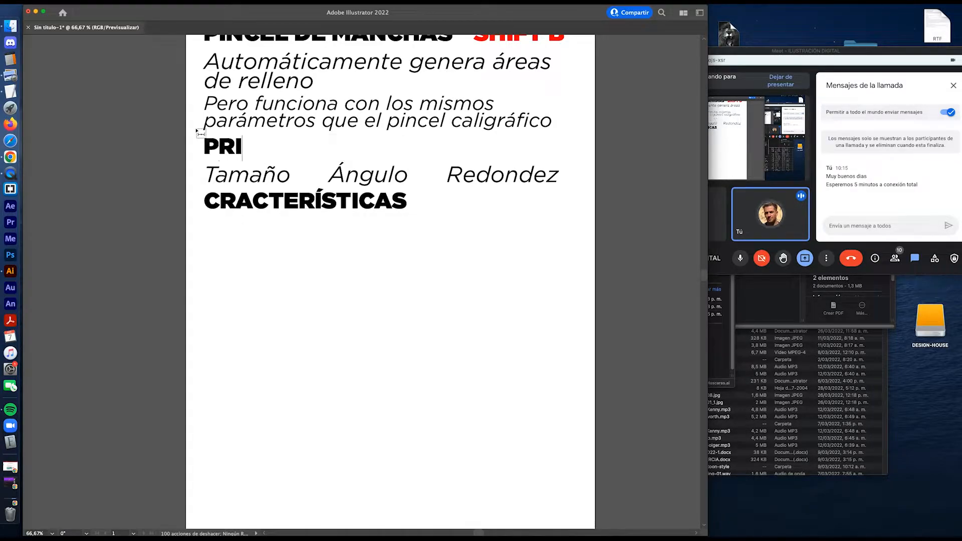
key(BackSpace)
key(BackSpace)
key(BackSpace)
text(OPIEDADE)
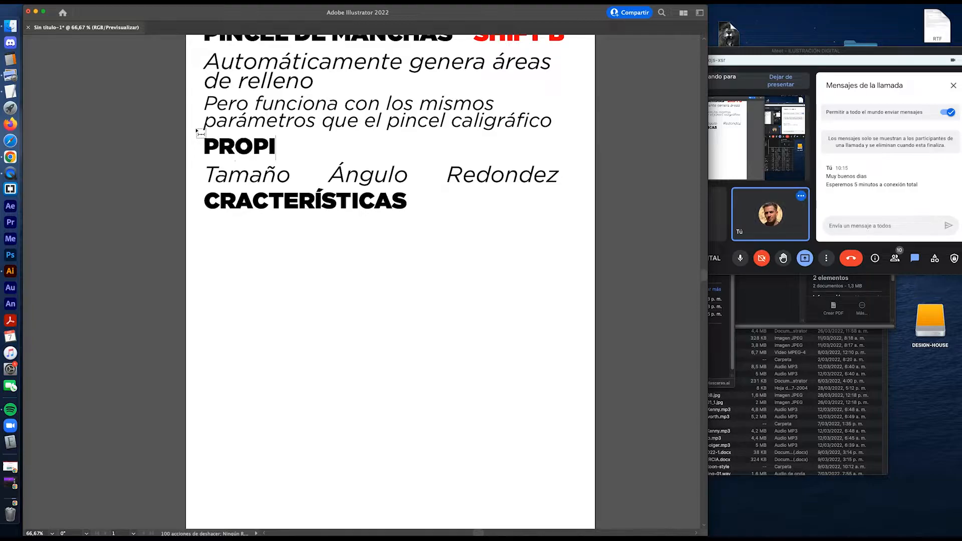
text(S)
key(Escape)
Step: Duplicate the "Tamaño" text below the "CRACTERÍSTICAS" heading and change the copy to "Se va combinando con nuevas pinceladas"
drag(248, 183, 250, 234)
double_click(250, 234)
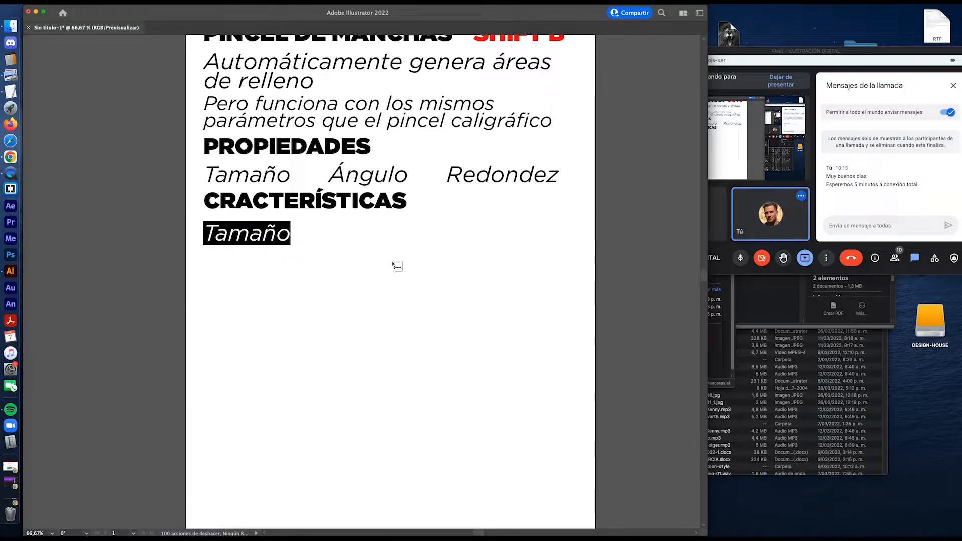
text(Se va com)
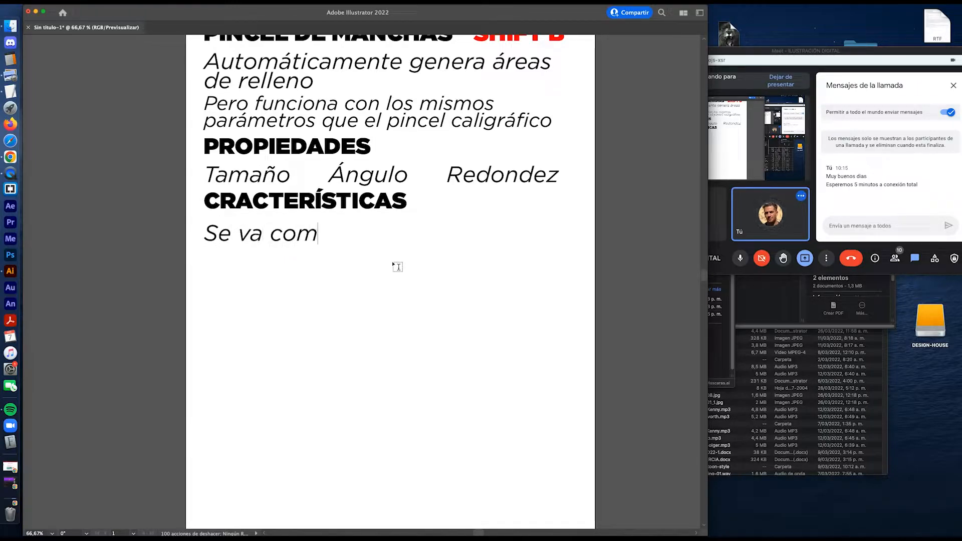
text(binando co)
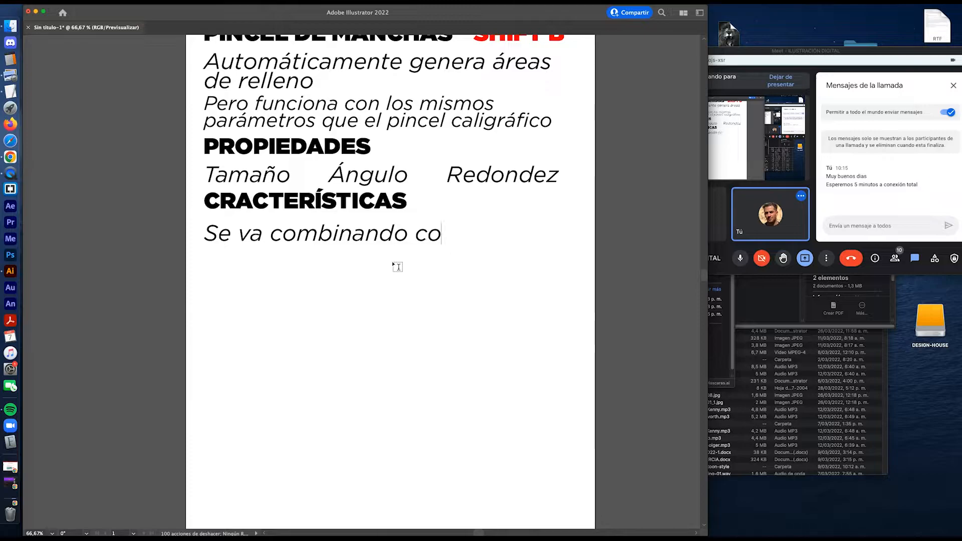
text(n njue)
key(BackSpace)
key(BackSpace)
key(BackSpace)
text(uevas )
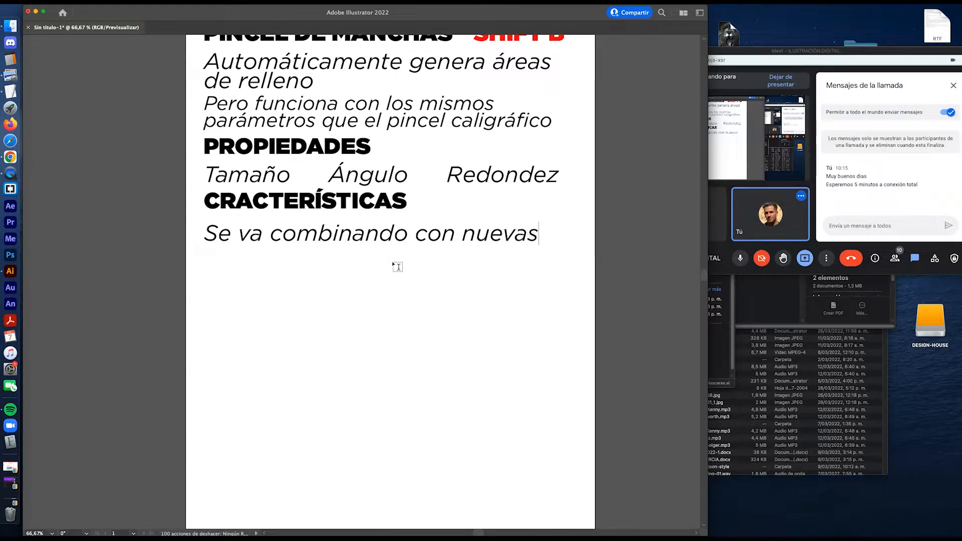
text(pinceladas)
key(Escape)
Step: Shrink the new sentence to the page width and append ", siemore y cuando uses el mismo color y no tenga trazo" as wrapped text
drag(664, 246, 575, 244)
click(566, 245)
key(t)
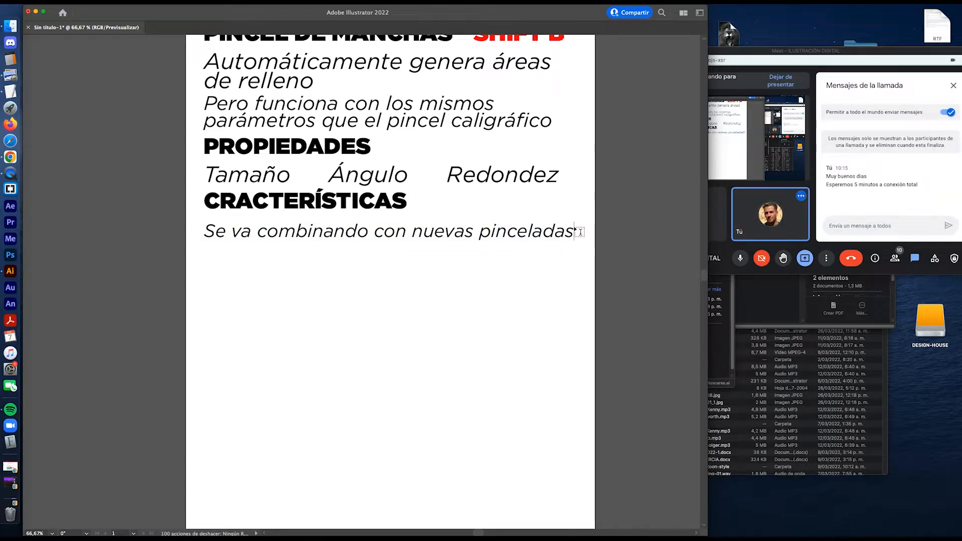
text(siemore y )
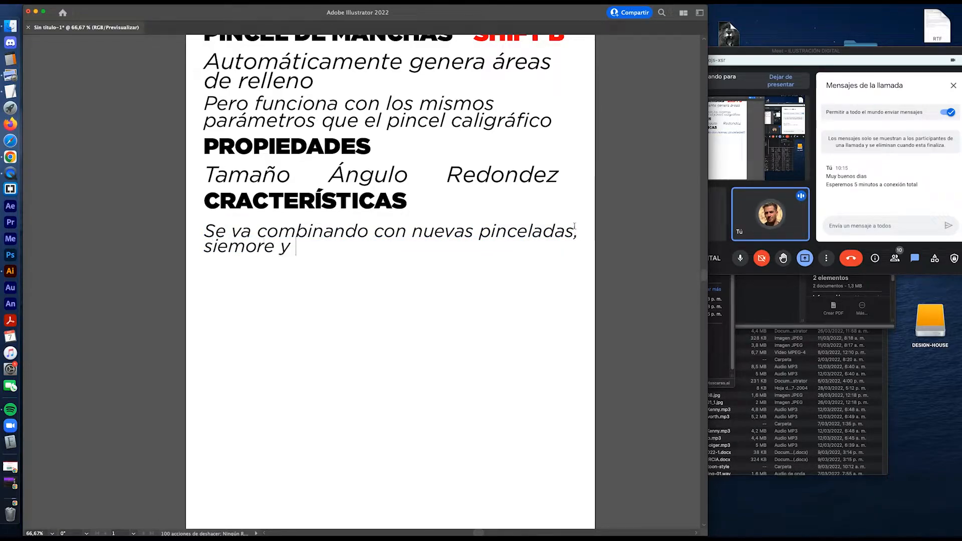
text(cuando uses el )
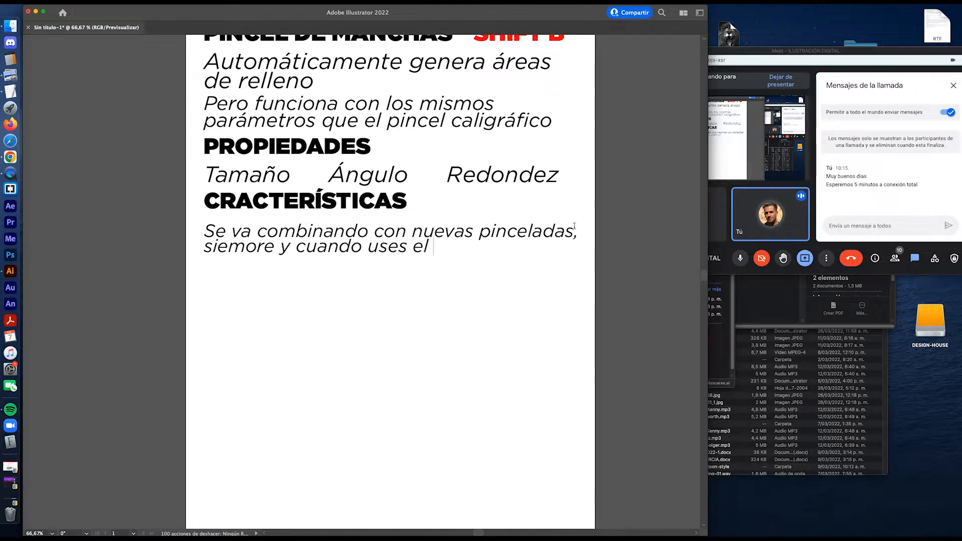
text(mismo col)
key(BackSpace)
text(olor)
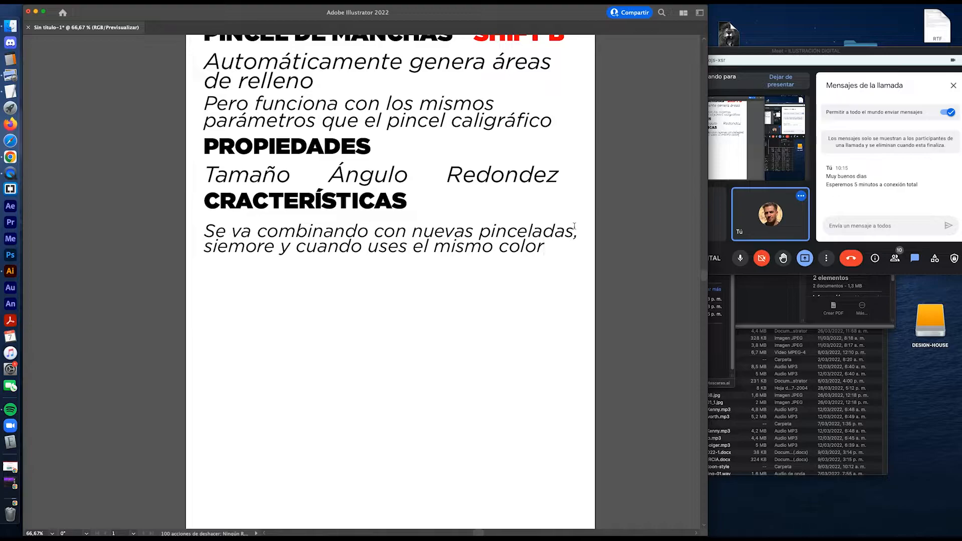
text(y)
key(Return)
text(no tenga trazo)
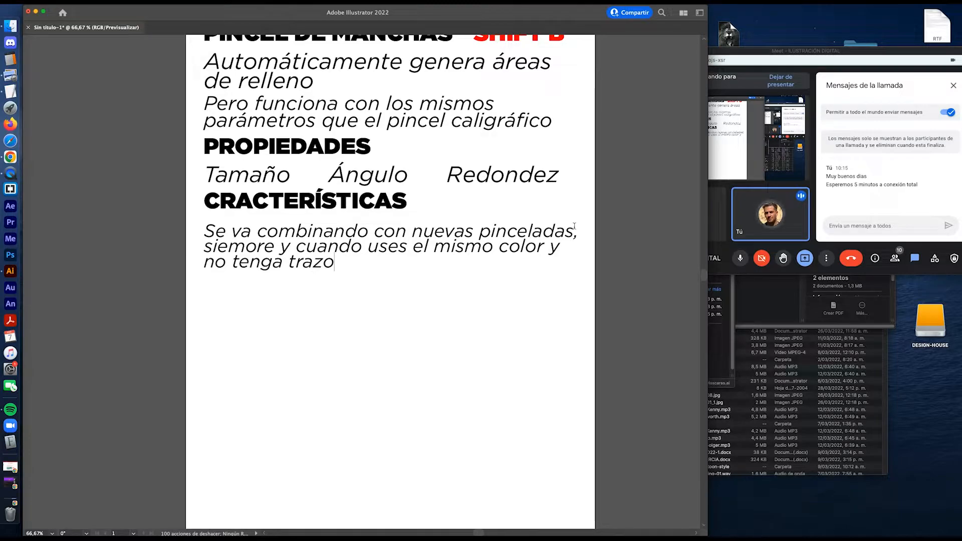
key(Escape)
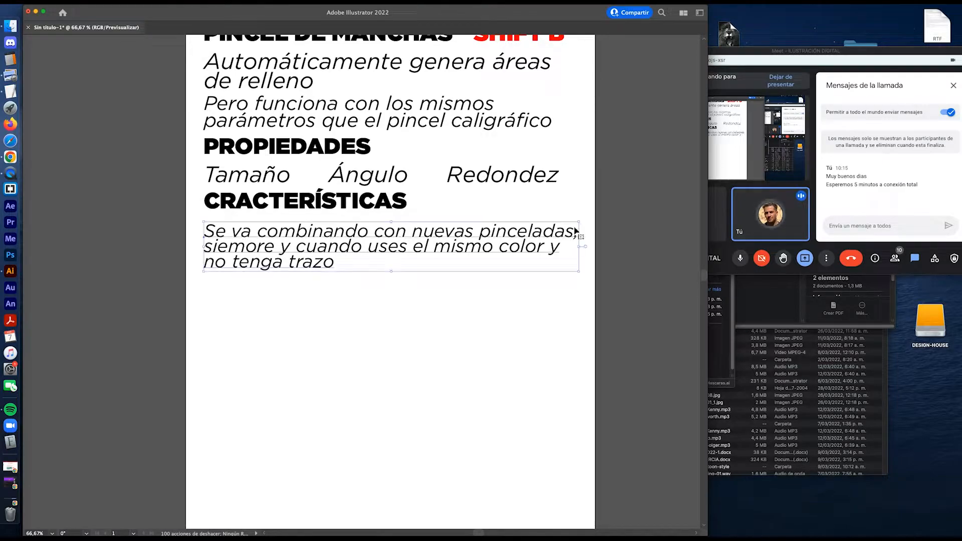
Step: Review the paintbrush tool options and the blob brush (Pincel de manchas) tool options, closing both dialogs
click(457, 299)
key(shift+b)
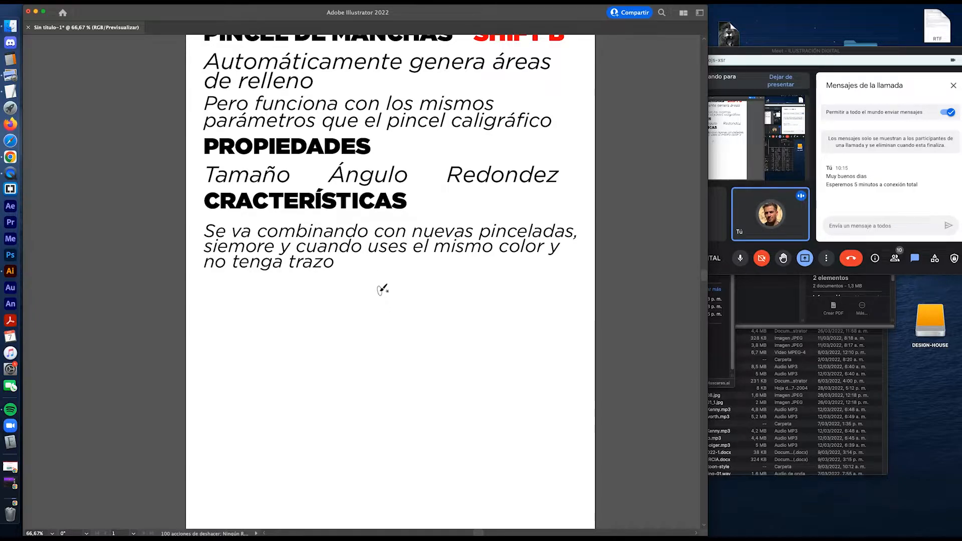
key(Return)
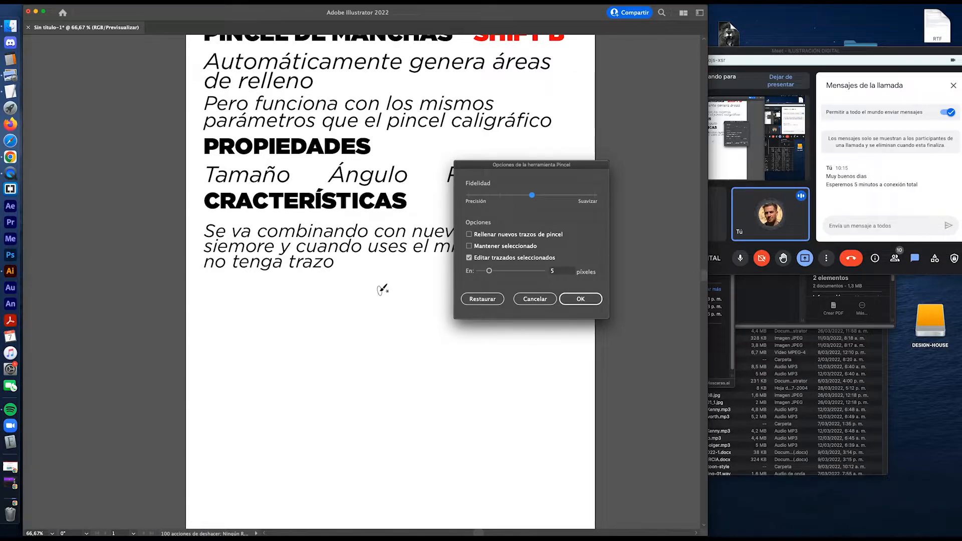
key(Return)
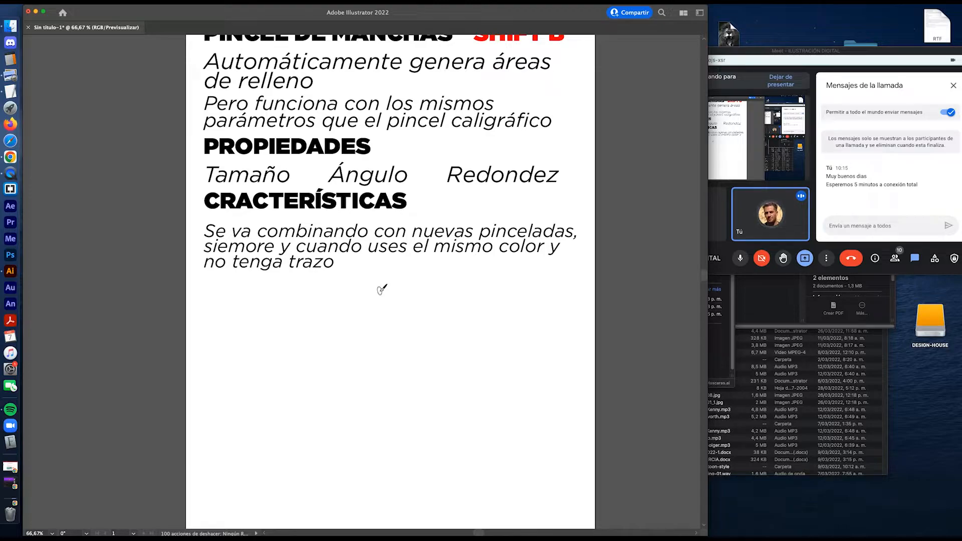
key(Return)
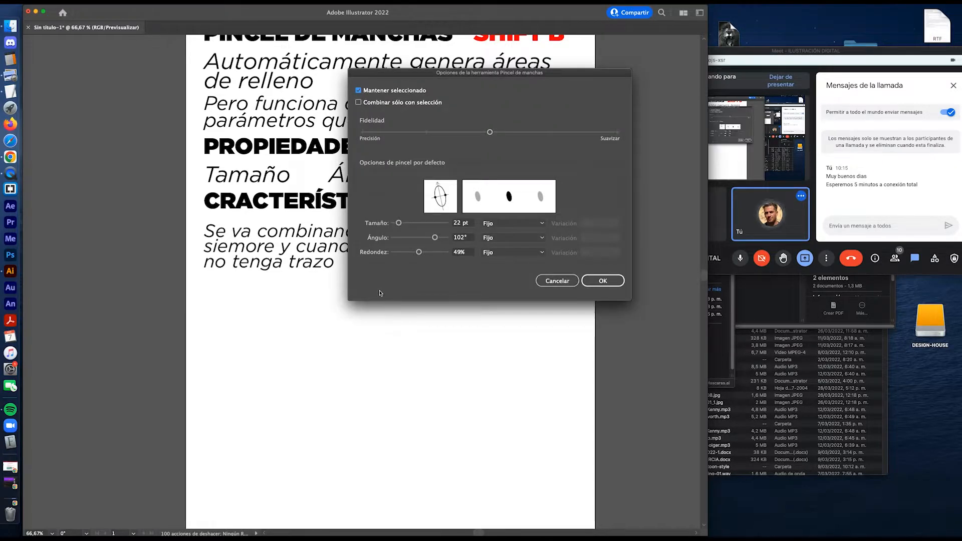
drag(454, 74, 564, 168)
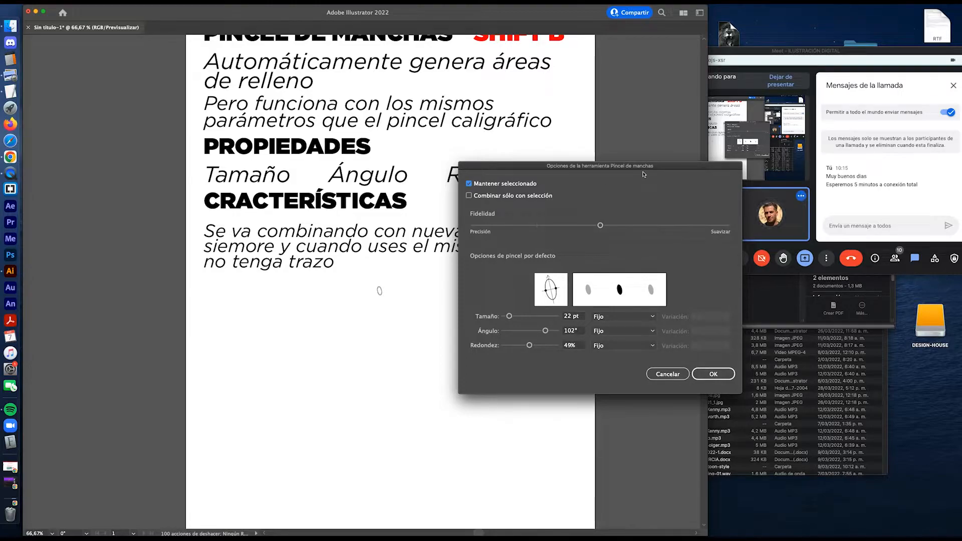
drag(644, 174, 544, 169)
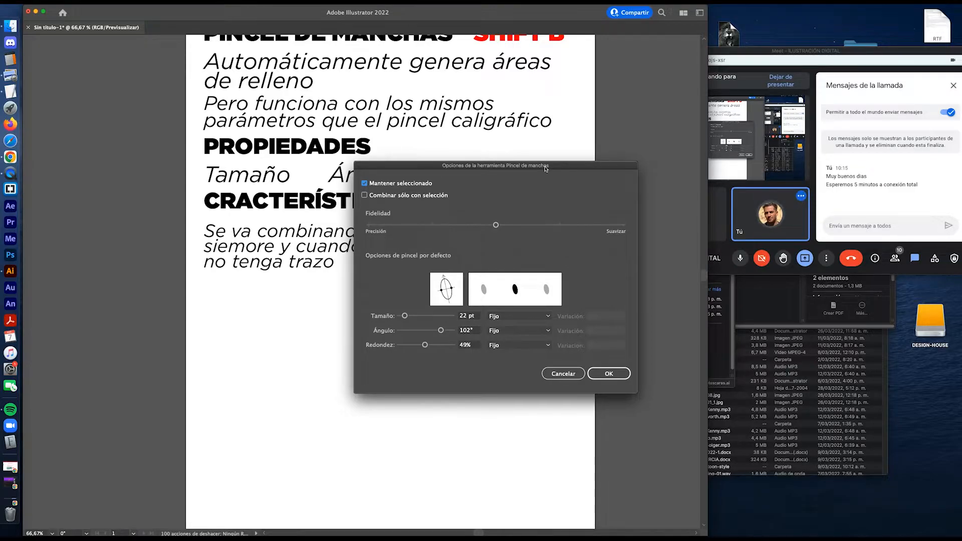
key(Return)
key(Tab)
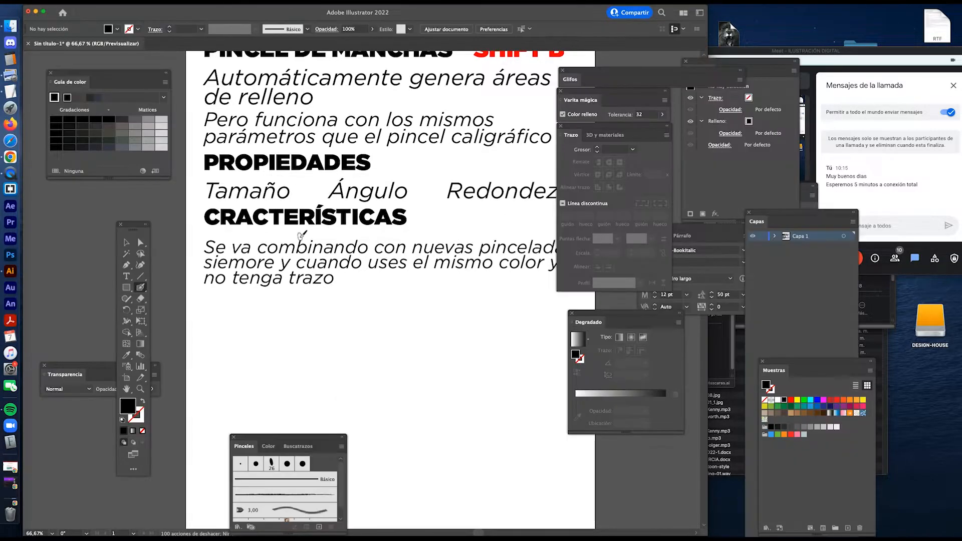
key(Tab)
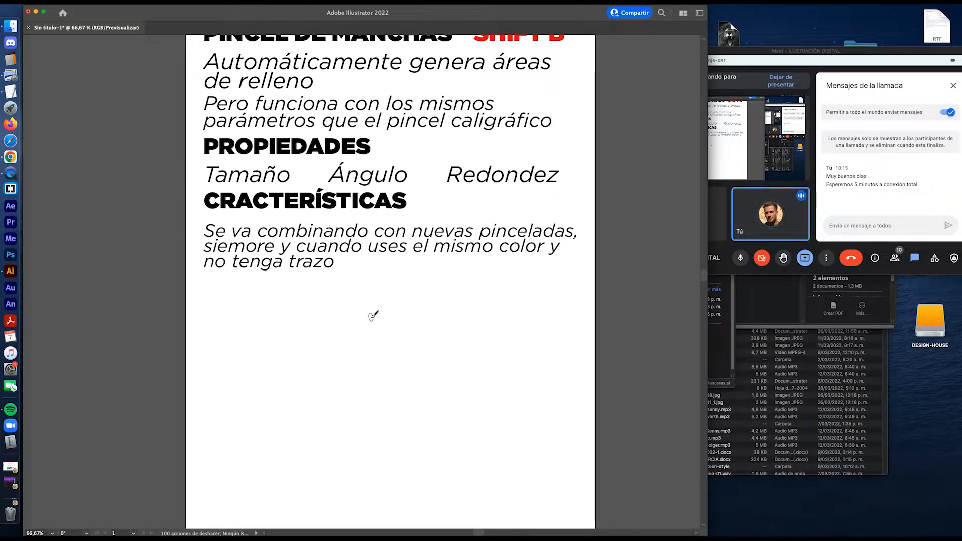
Step: Set the blob brush's default angle (Ángulo) to 57° and its roundness (Redondez) to 64% in the tool options
key(Return)
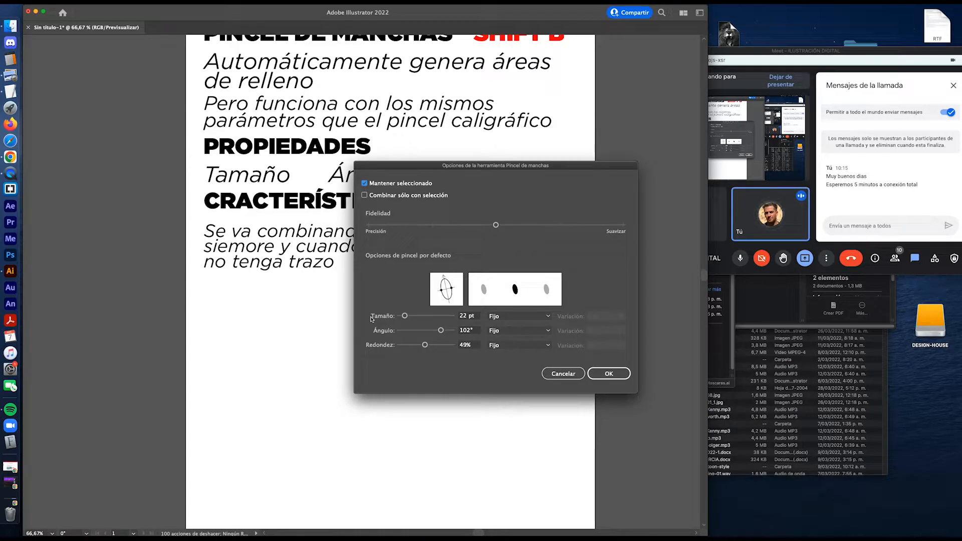
mouse_move(462, 167)
mouse_down()
mouse_move(549, 169)
mouse_move(556, 195)
mouse_up()
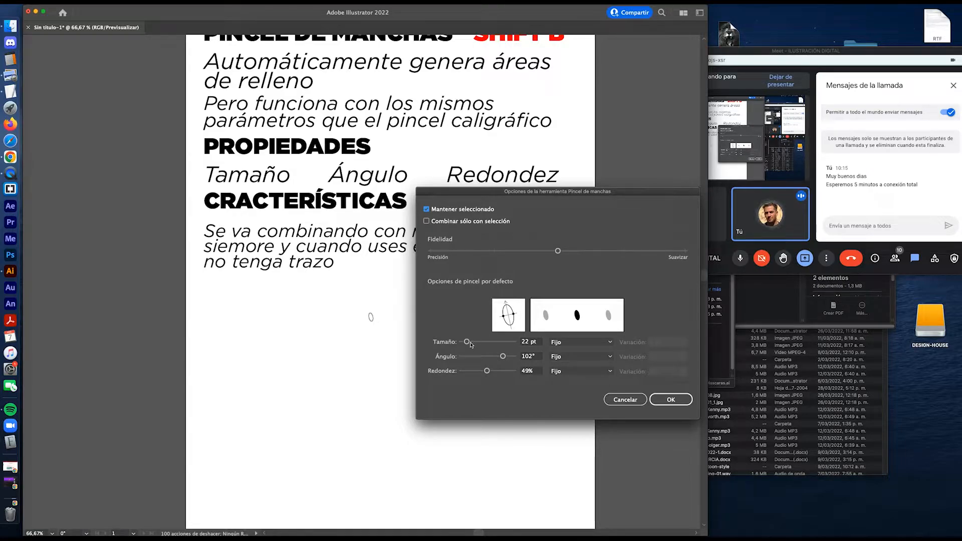
drag(514, 315, 516, 315)
mouse_move(503, 357)
mouse_down()
mouse_move(493, 357)
mouse_move(501, 356)
mouse_move(495, 371)
mouse_up()
drag(511, 305, 516, 306)
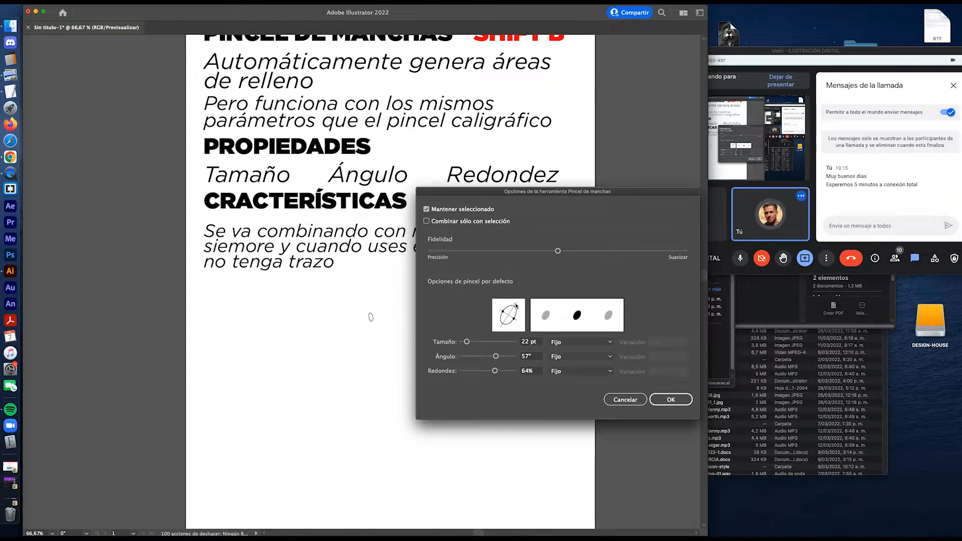
Step: Try the blob brush's Fidelidad setting towards Precisión and Suavizar, and return it to the midpoint
drag(511, 196, 530, 215)
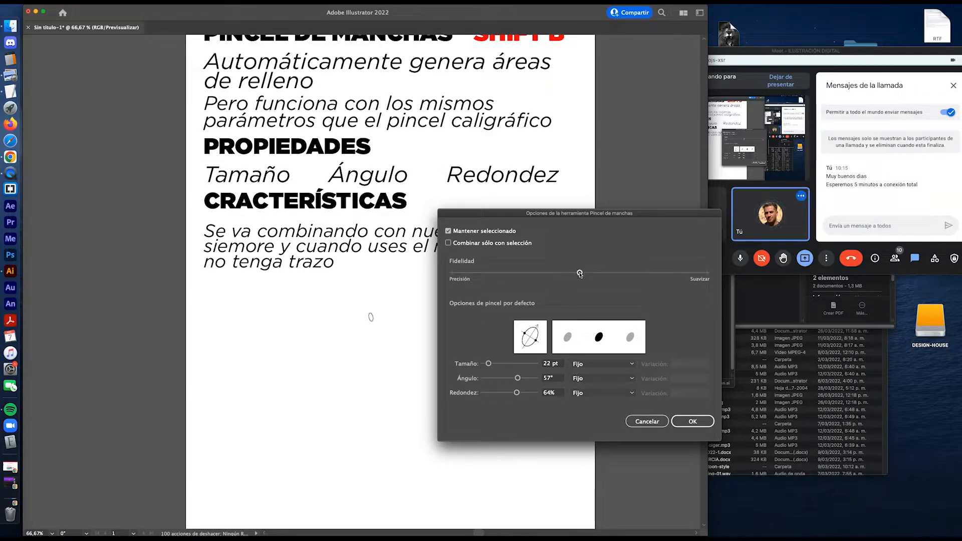
drag(580, 274, 532, 277)
drag(484, 282, 583, 287)
drag(712, 292, 582, 294)
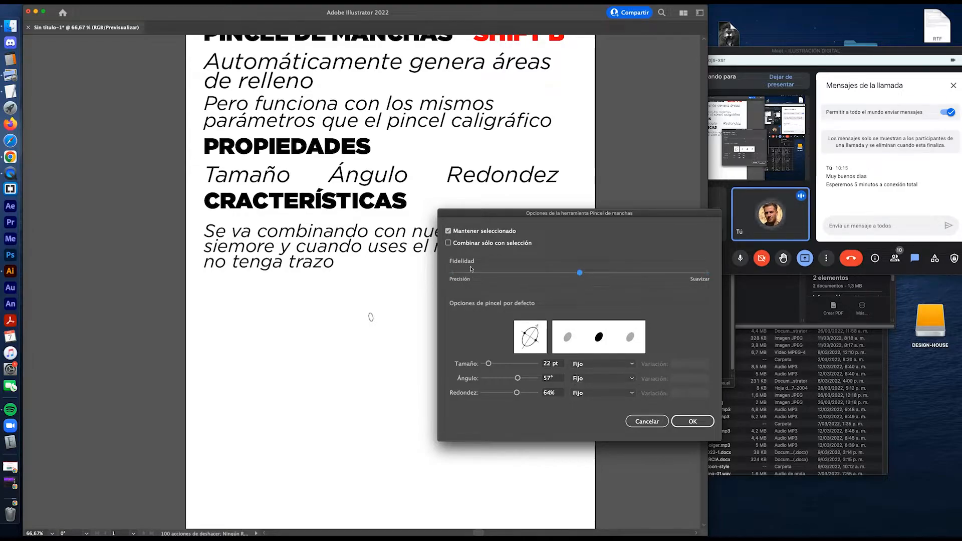
Step: Compare the Fidelidad extremes for the blob brush and accept the tool options with the slider back at the middle
drag(580, 275, 644, 274)
drag(733, 289, 584, 285)
drag(580, 275, 453, 276)
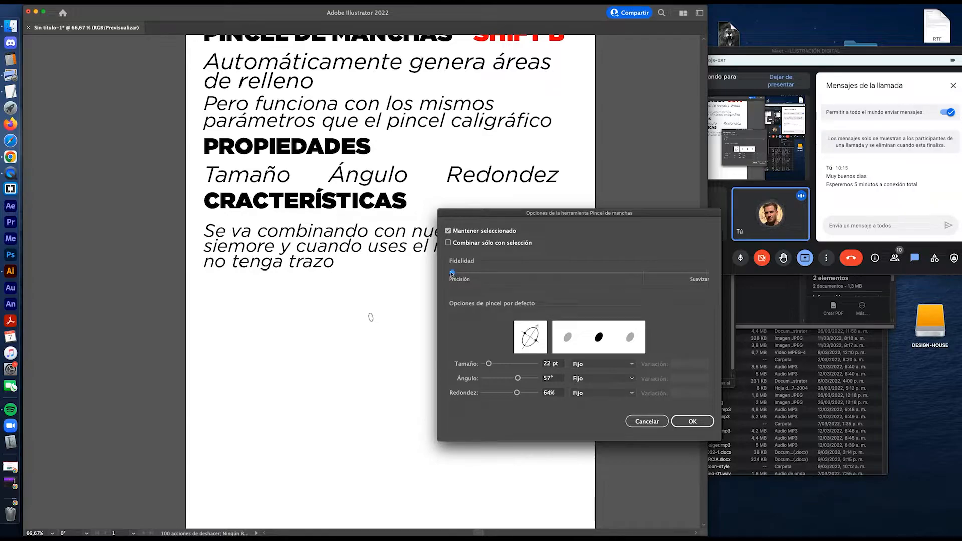
drag(482, 274, 716, 294)
drag(491, 214, 516, 199)
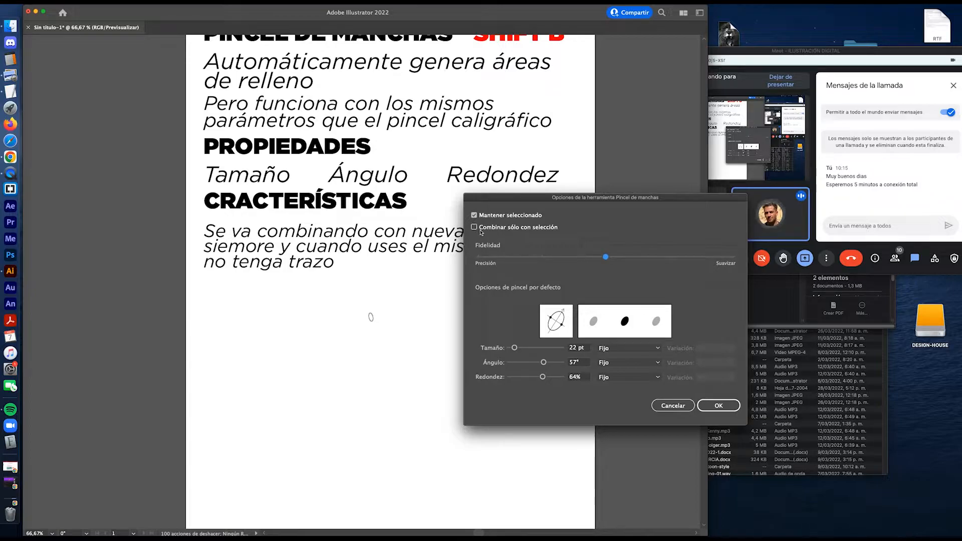
click(709, 405)
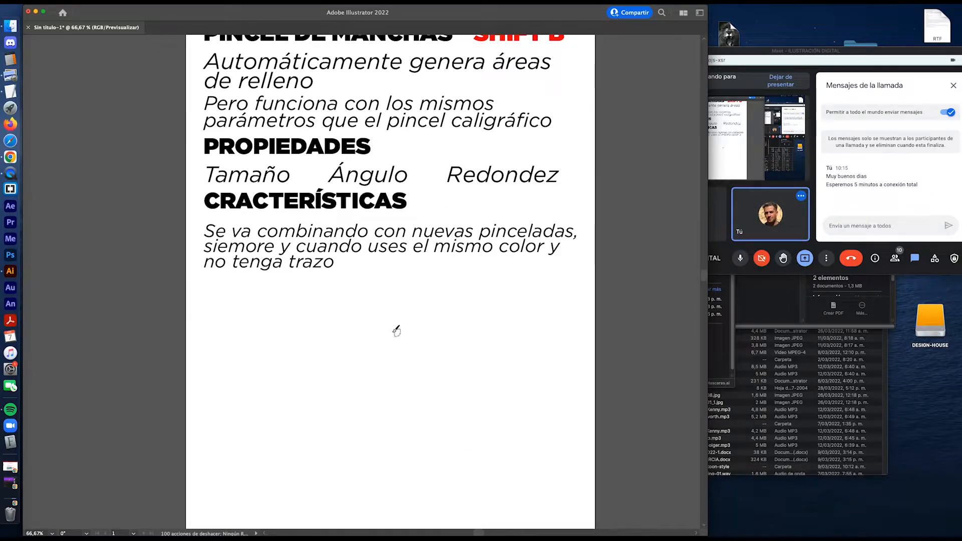
Step: Set the blob brush size (Tamaño) to 154 pt and paint a slanted black oval below the CRACTERÍSTICAS paragraph
key(Return)
drag(515, 347, 532, 348)
key(Return)
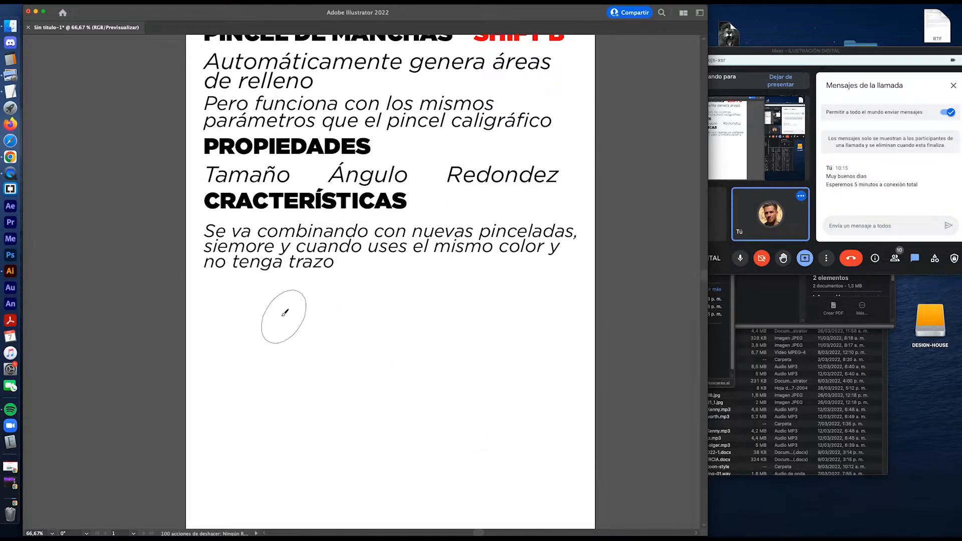
click(284, 322)
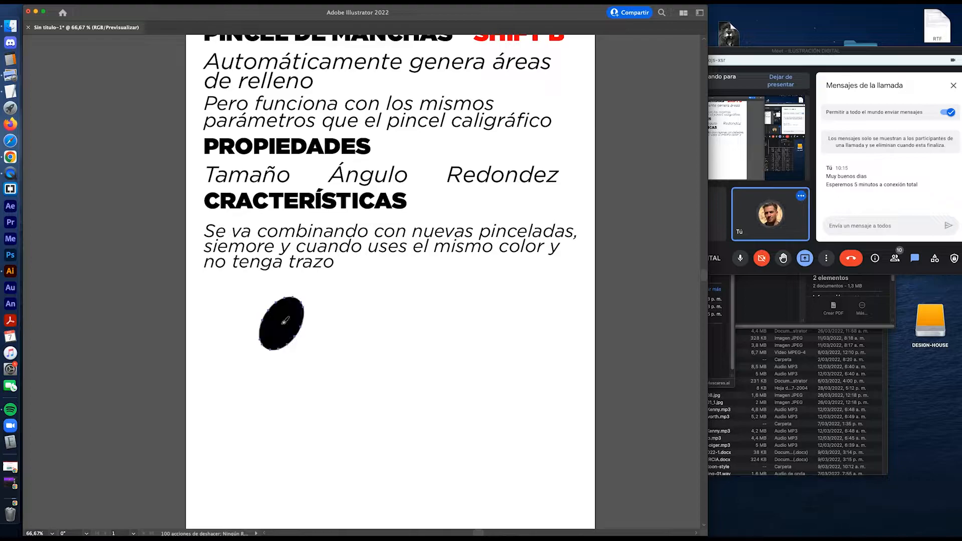
mouse_move(281, 320)
mouse_down()
mouse_move(295, 313)
mouse_move(283, 317)
mouse_move(283, 331)
mouse_move(296, 321)
mouse_move(289, 313)
mouse_move(281, 323)
mouse_move(310, 337)
mouse_up()
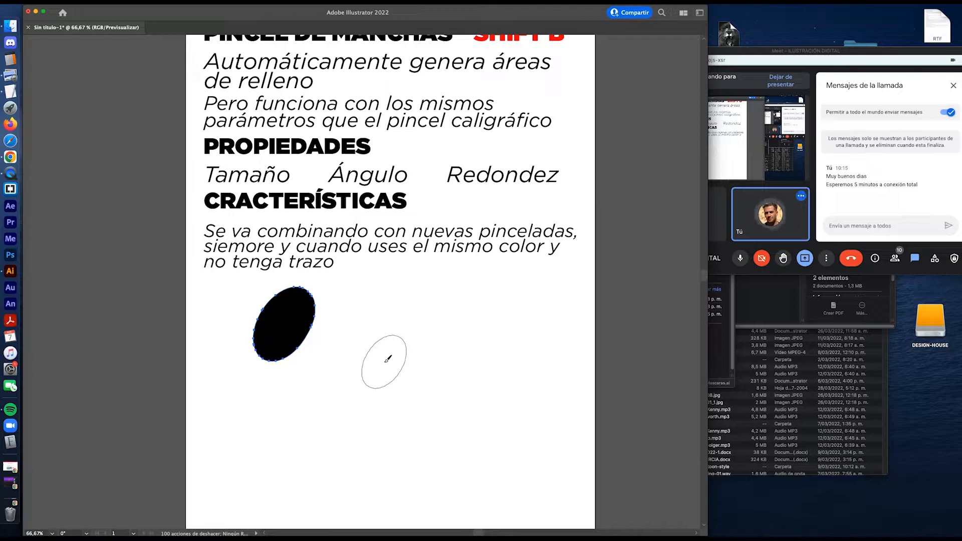
key(Return)
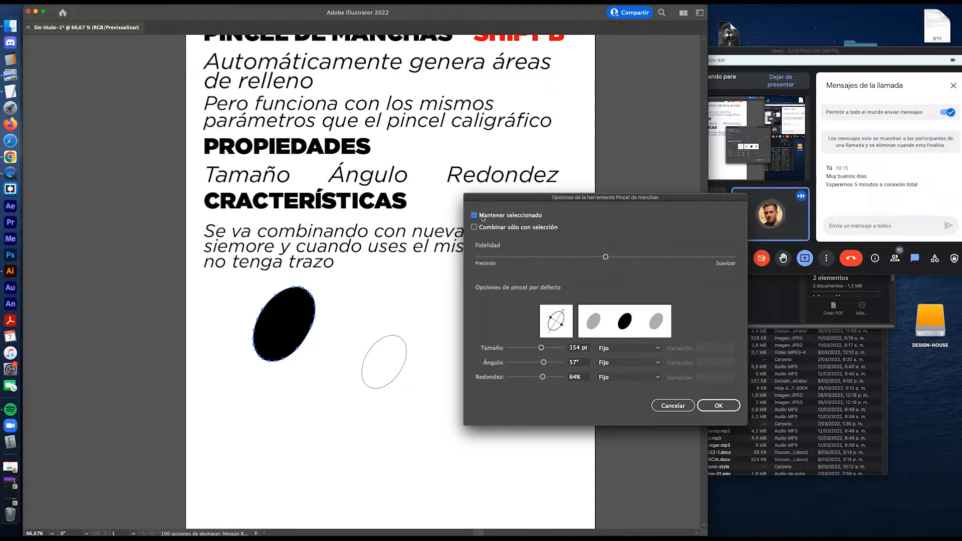
click(673, 405)
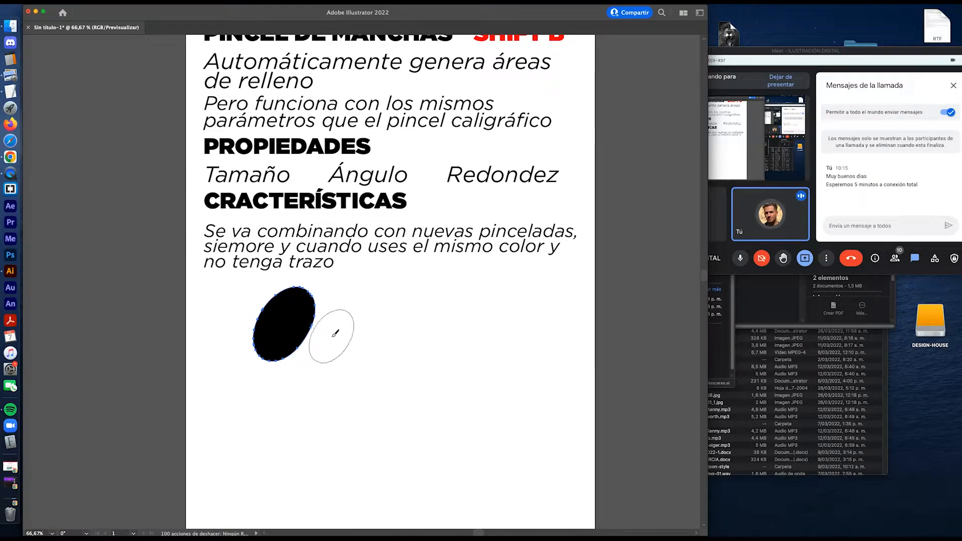
Step: Deselect the black oval and paint overlapping blob brush strokes to build one larger merged shape
key(v)
click(417, 370)
key(shift+b)
mouse_move(313, 323)
mouse_down()
mouse_move(298, 340)
mouse_move(316, 331)
mouse_move(315, 319)
mouse_move(288, 323)
mouse_move(286, 346)
mouse_move(308, 330)
mouse_move(306, 313)
mouse_move(284, 317)
mouse_move(276, 348)
mouse_move(299, 355)
mouse_move(315, 334)
mouse_move(313, 310)
mouse_move(293, 312)
mouse_move(272, 357)
mouse_move(368, 371)
mouse_up()
key(v)
click(286, 359)
key(shift+b)
mouse_move(376, 322)
mouse_down()
mouse_move(355, 329)
mouse_move(347, 363)
mouse_move(361, 370)
mouse_move(394, 362)
mouse_move(401, 323)
mouse_move(391, 314)
mouse_move(352, 335)
mouse_move(333, 366)
mouse_move(366, 376)
mouse_move(395, 362)
mouse_move(404, 332)
mouse_move(390, 314)
mouse_move(333, 353)
mouse_move(333, 377)
mouse_move(372, 374)
mouse_move(397, 355)
mouse_move(405, 314)
mouse_up()
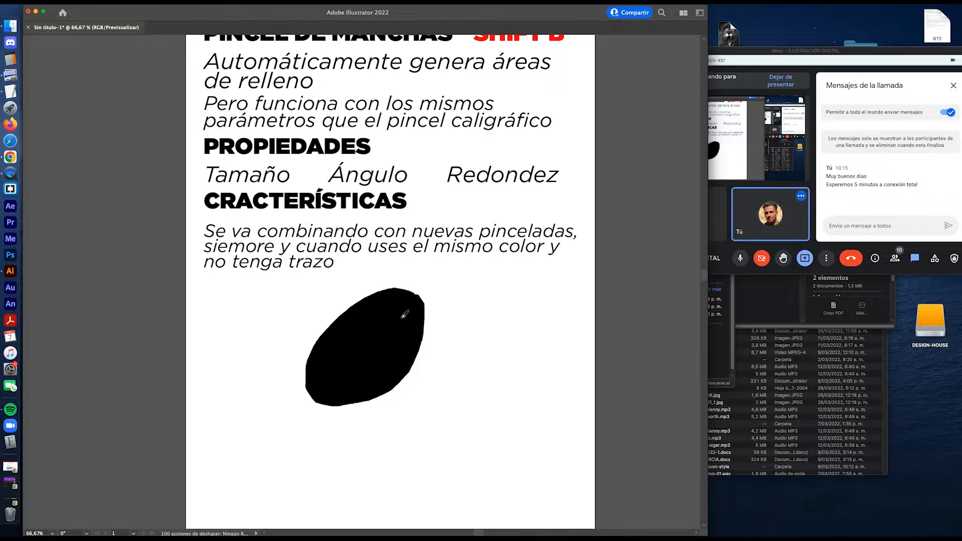
Step: Move the merged black shape close to the page's left margin, below the CRACTERÍSTICAS paragraph
key(v)
click(383, 348)
drag(382, 348, 350, 338)
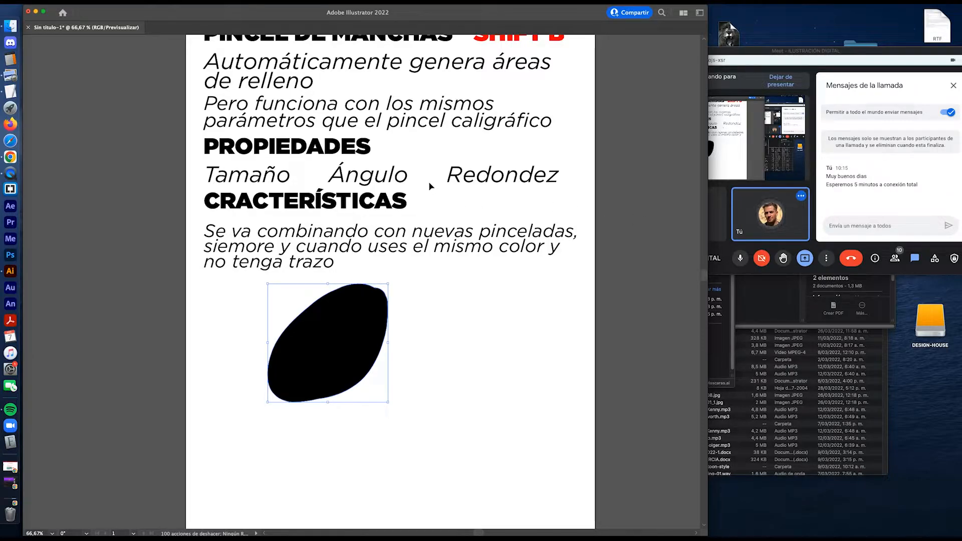
scroll(432, 187, up, 3)
drag(358, 404, 297, 404)
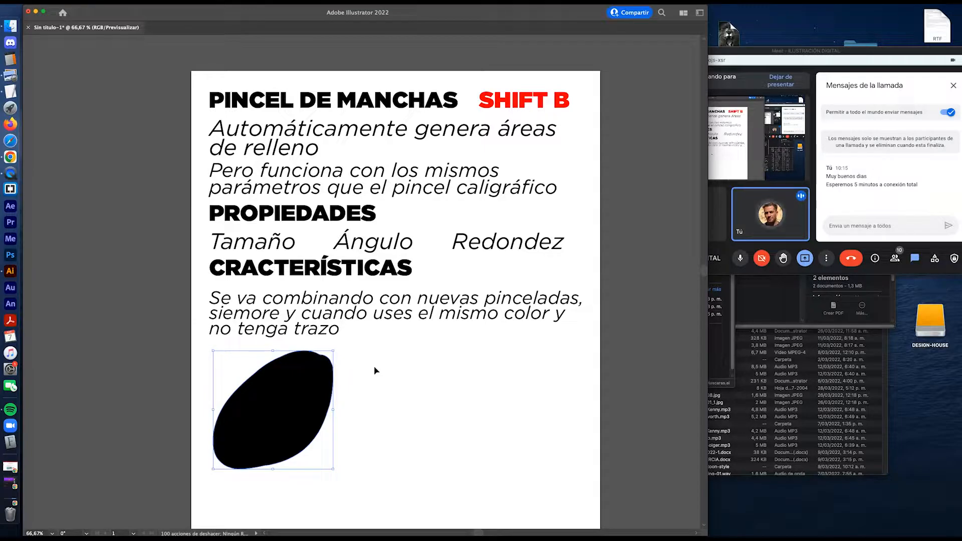
key(Return)
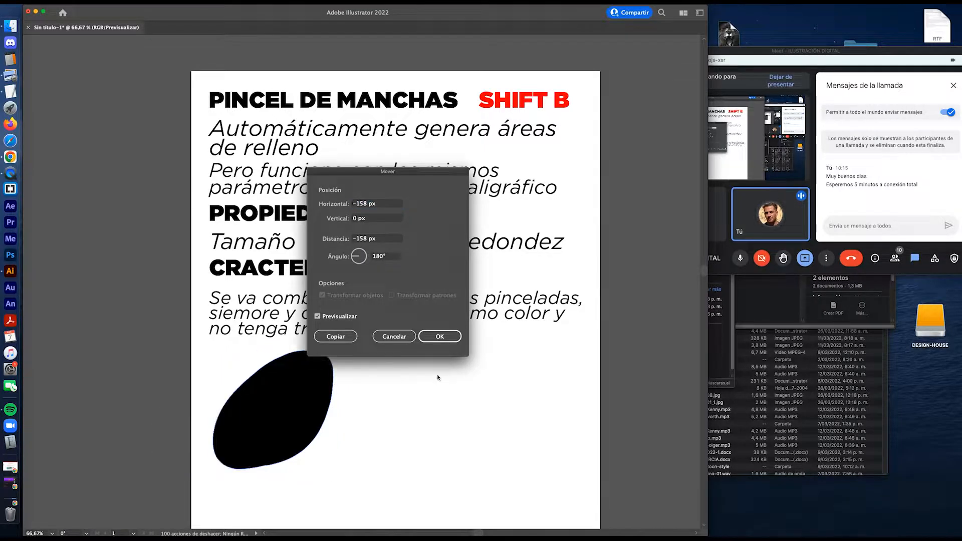
key(Escape)
Step: Reduce the blob brush size and paint over the black shape's edges, adding bumps at its top and bottom
key(shift+b)
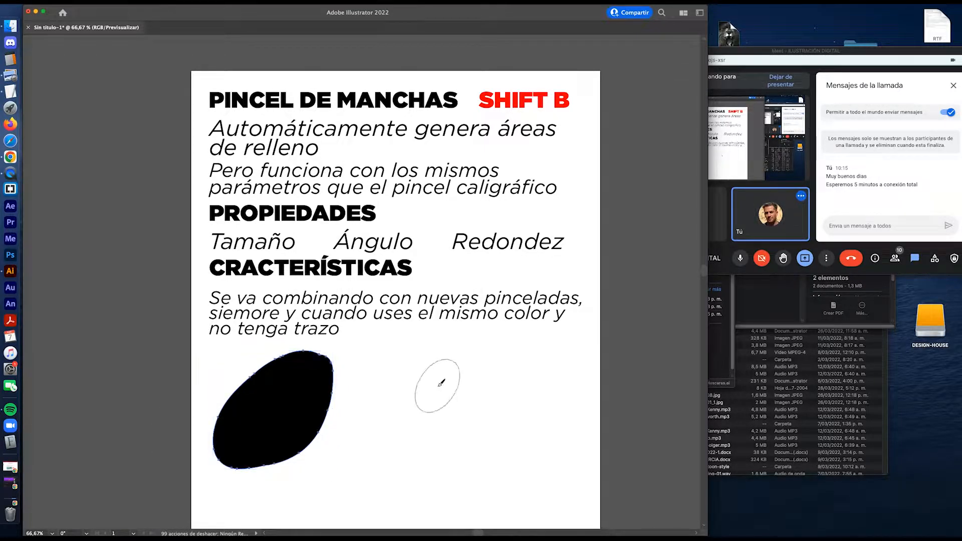
key(Return)
drag(541, 347, 516, 348)
key(Return)
drag(299, 350, 280, 350)
mouse_move(275, 362)
mouse_down()
mouse_move(303, 354)
mouse_move(282, 464)
mouse_move(263, 464)
mouse_move(297, 451)
mouse_move(261, 458)
mouse_move(271, 465)
mouse_move(298, 449)
mouse_move(289, 465)
mouse_move(260, 459)
mouse_move(283, 471)
mouse_move(301, 454)
mouse_up()
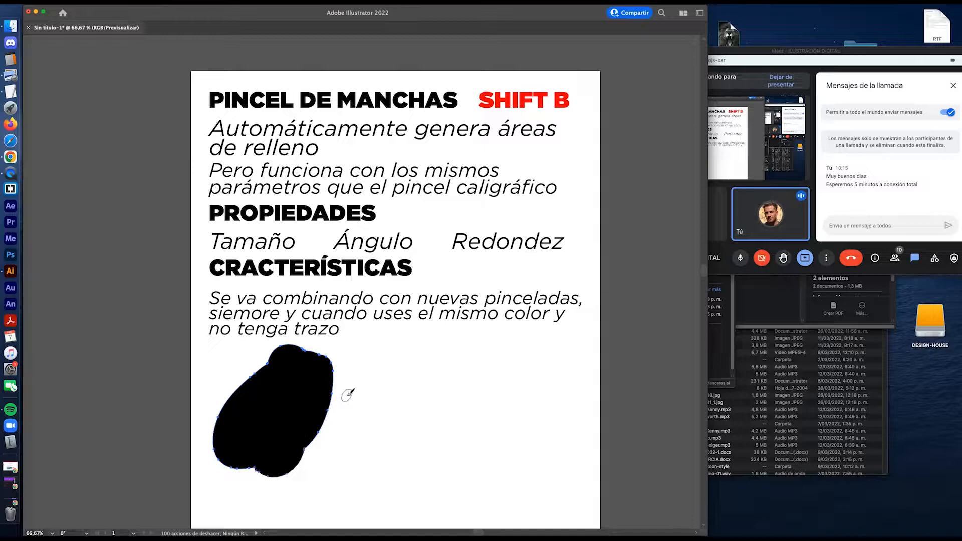
Step: Move the black shape aside and examine its contour and anchor points in outline view, returning to preview
key(v)
drag(303, 407, 425, 406)
key(a)
key(ctrl+y)
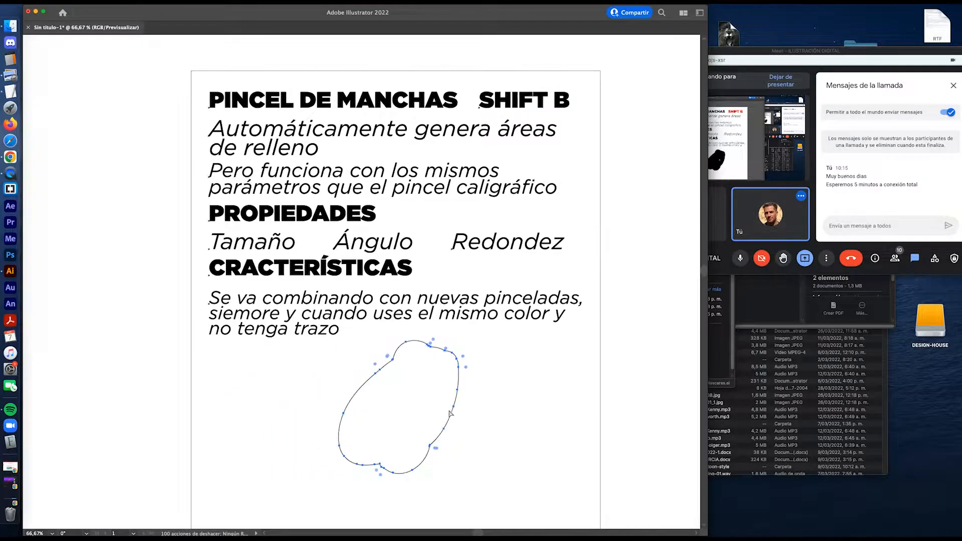
key(ctrl+y)
Step: Scale the black shape down to about half its size and place it under the CRACTERÍSTICAS paragraph
key(v)
drag(441, 409, 359, 417)
drag(377, 485, 269, 390)
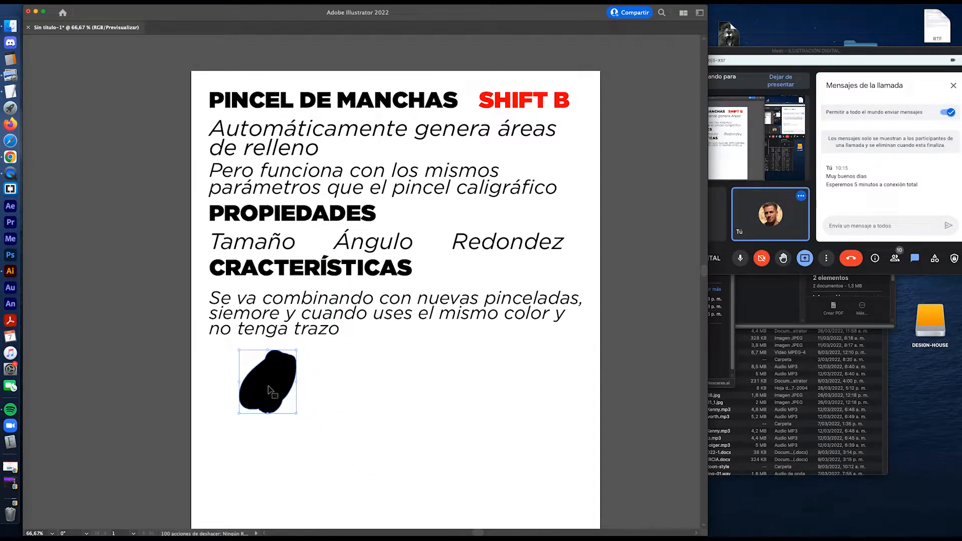
Step: Switch to the Google Meet call, mute the microphone and turn it back on
click(776, 223)
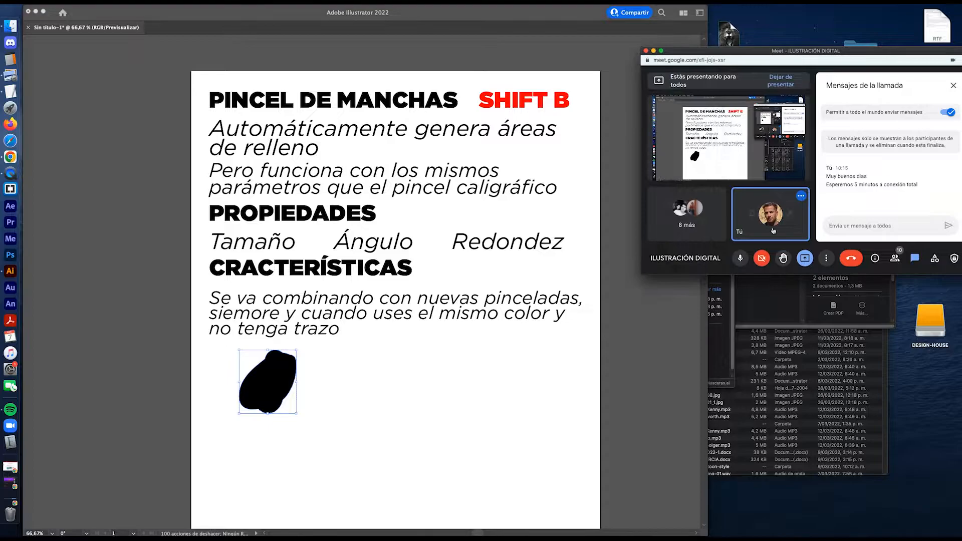
click(741, 260)
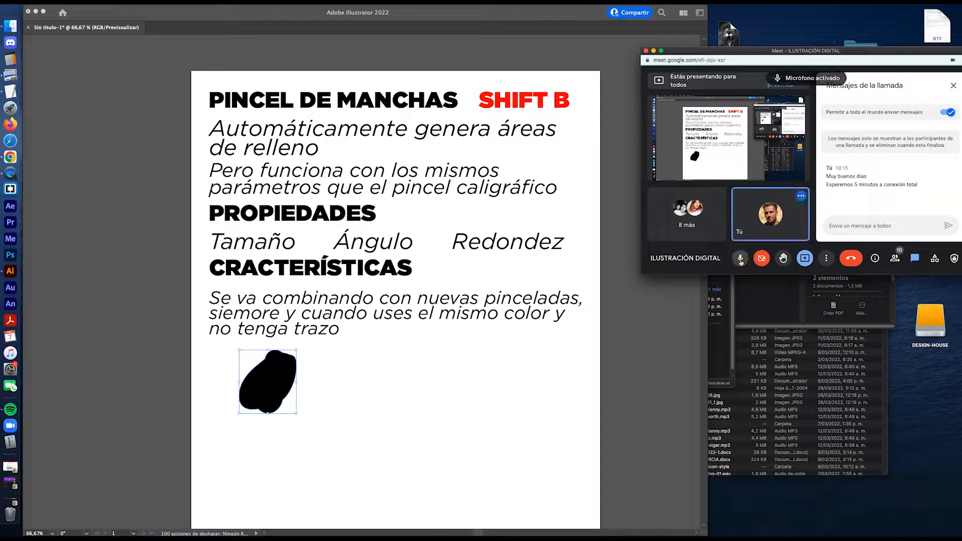
click(741, 260)
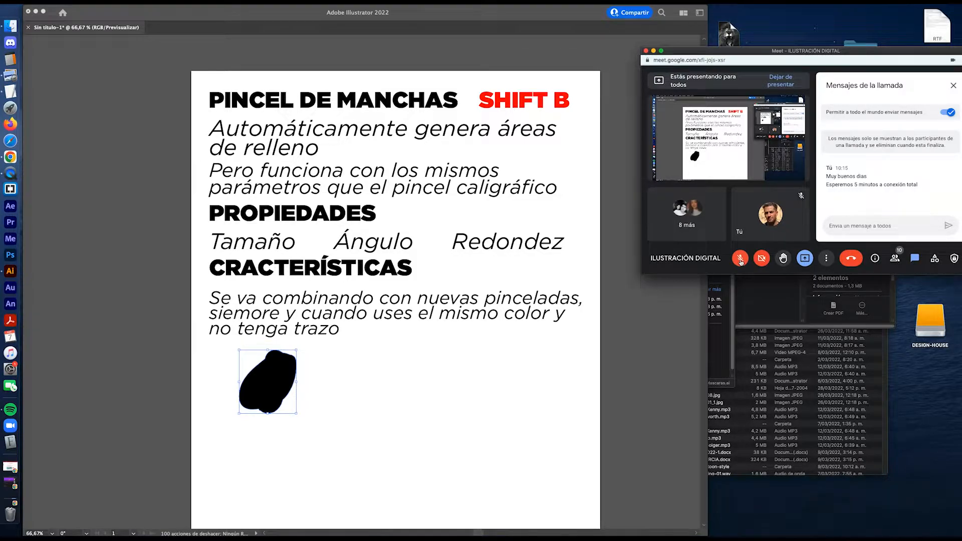
click(741, 258)
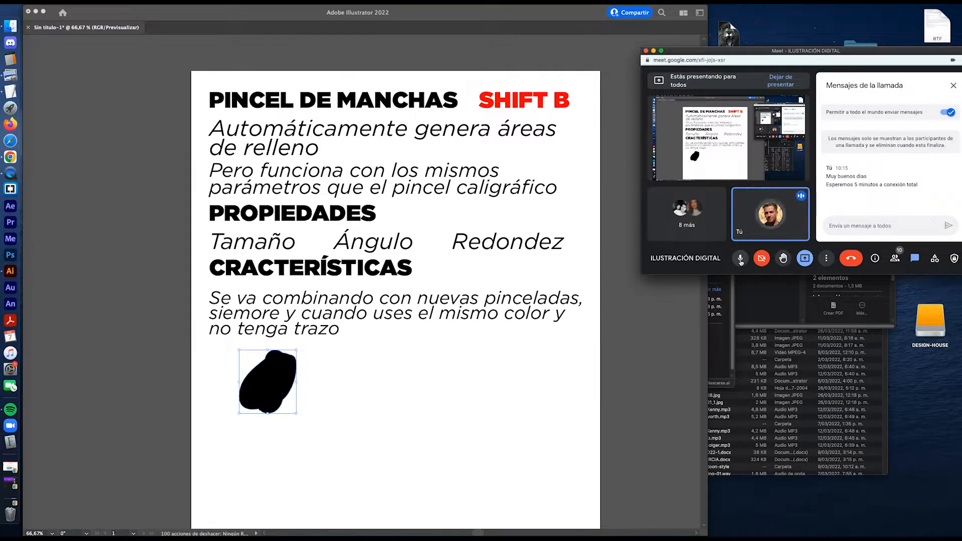
Step: Return to Illustrator and shift the small black shape slightly up and left under the paragraph, leaving it deselected
click(561, 354)
scroll(445, 356, down, 3)
key(z)
alt+click(424, 300)
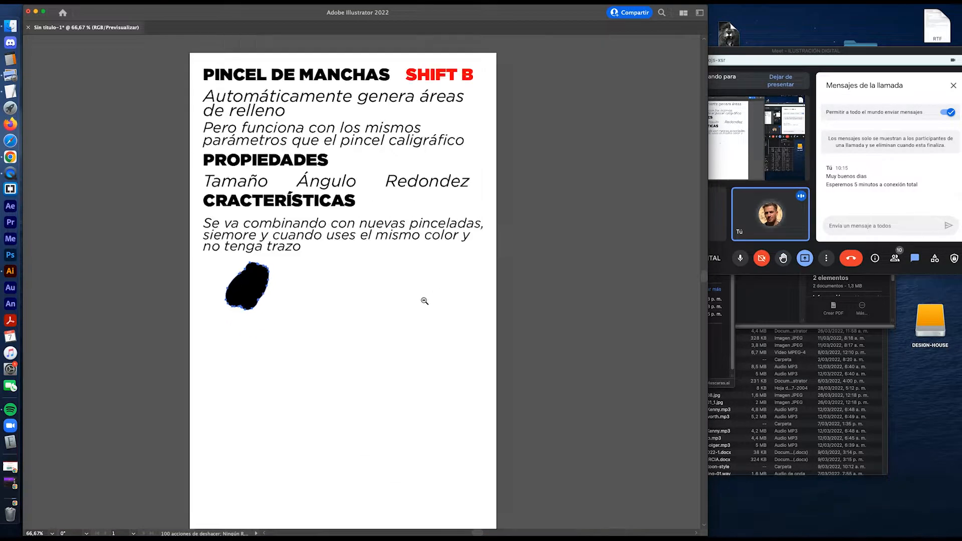
key(v)
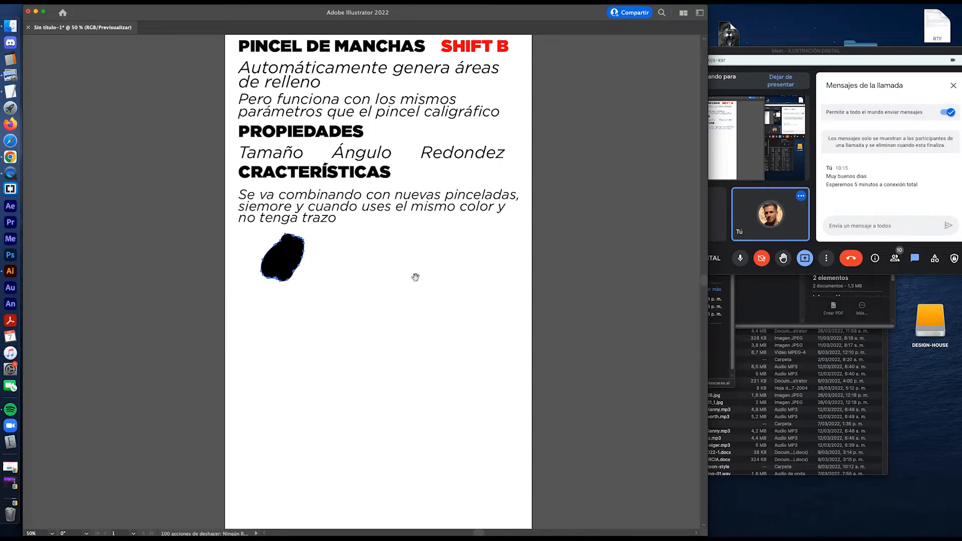
scroll(444, 281, left, 3)
scroll(444, 281, up, 1)
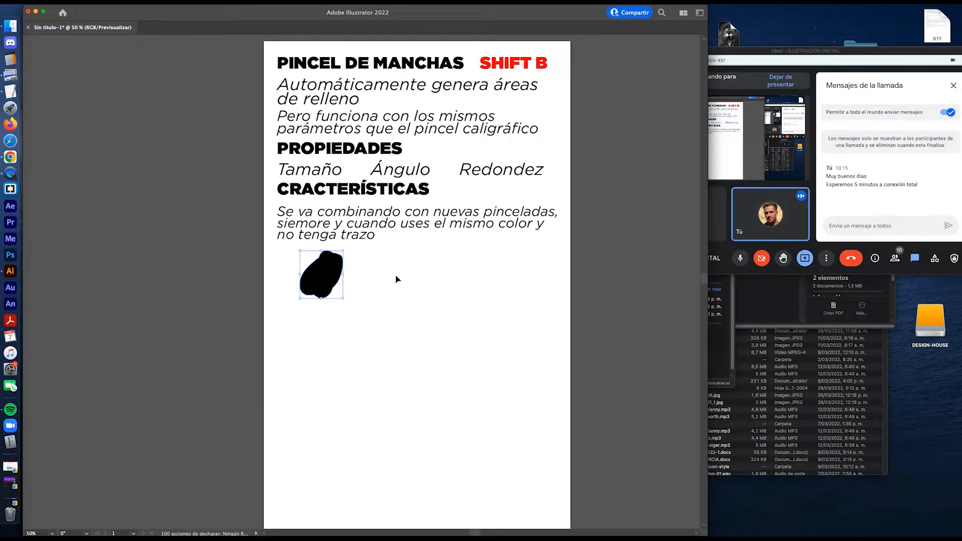
drag(334, 271, 313, 265)
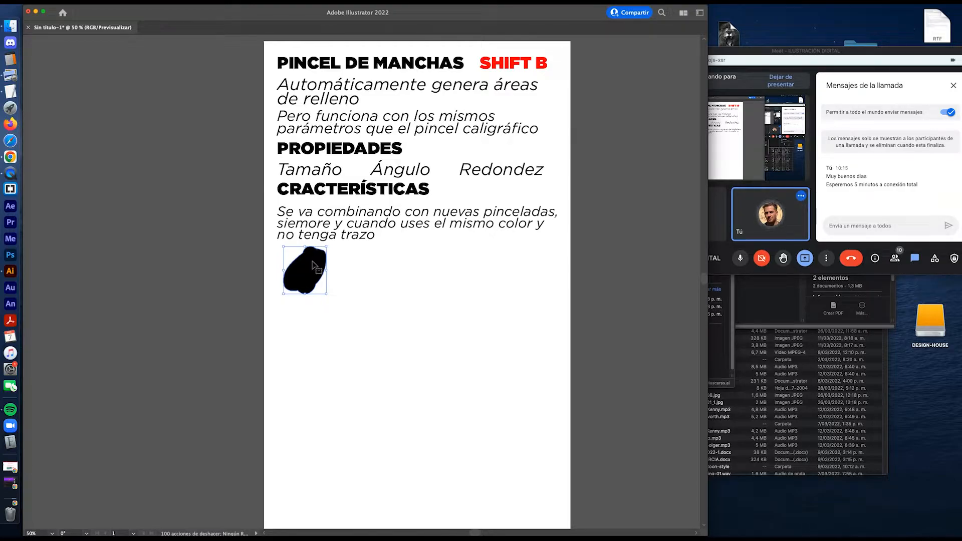
click(395, 269)
Step: Duplicate the PINCEL DE MANCHAS heading just below the black shape and replace its text with "TRAZADOS COMPUESTOS"
drag(410, 65, 392, 343)
double_click(392, 344)
key(super+a)
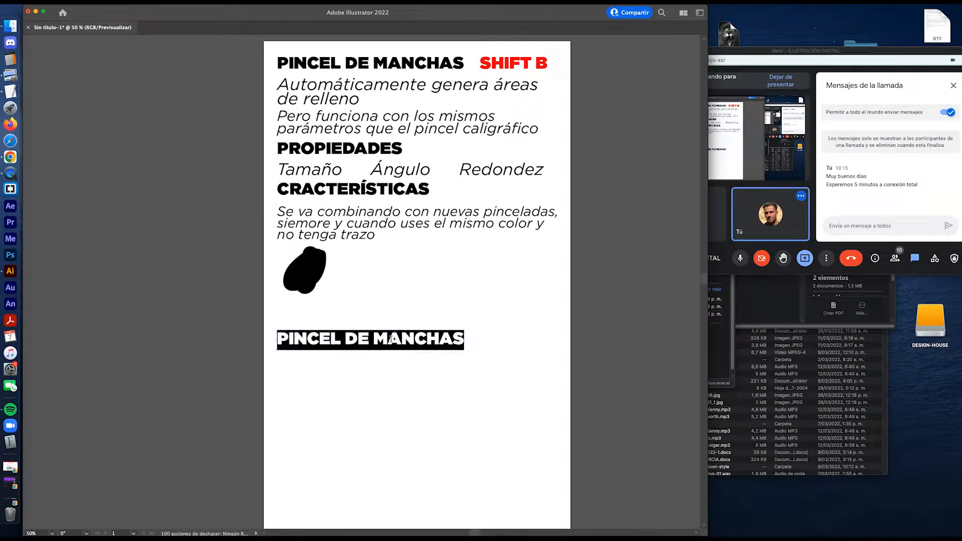
text(TRAZADOS COP)
key(BackSpace)
text(MPUESTOS)
key(Escape)
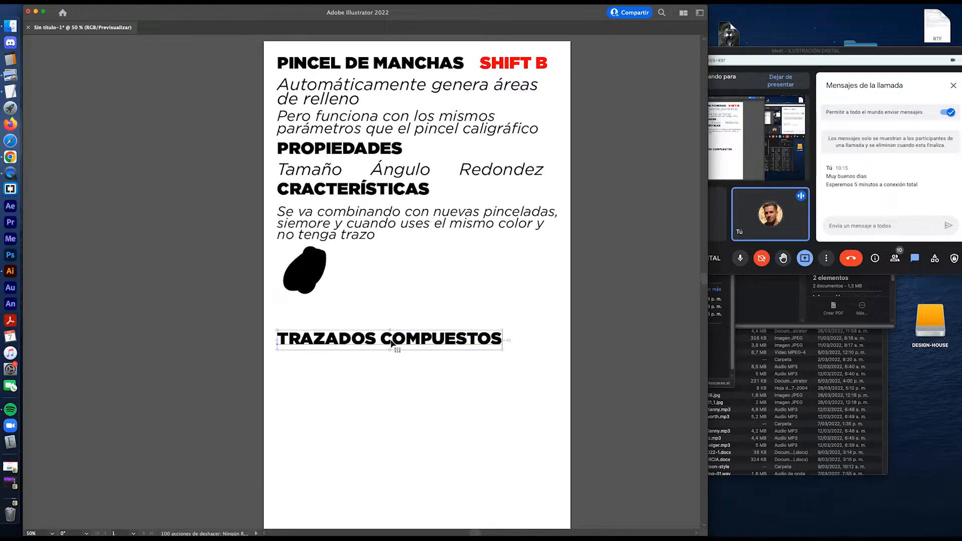
drag(446, 342, 444, 321)
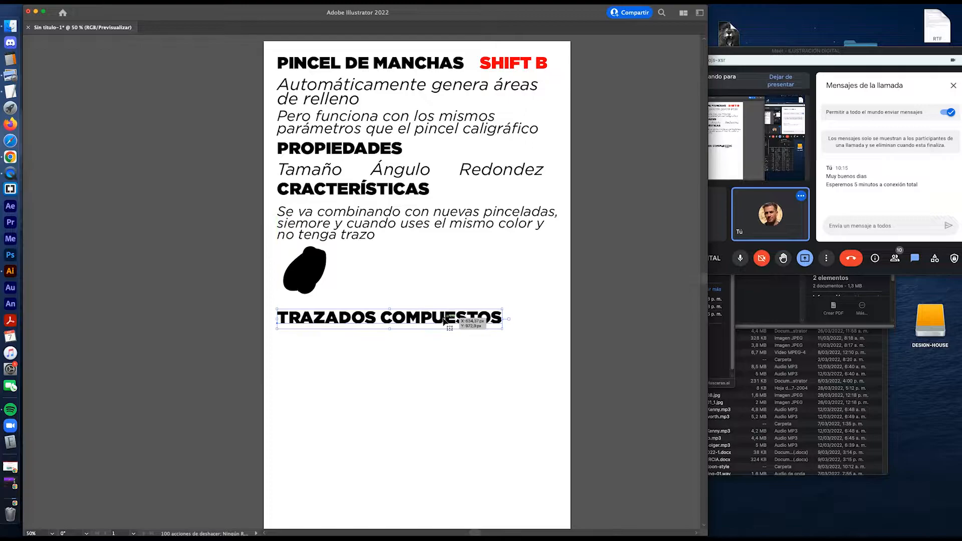
drag(444, 318, 445, 316)
Step: Duplicate the CRACTERÍSTICAS paragraph directly under the TRAZADOS COMPUESTOS heading
scroll(515, 303, down, 5)
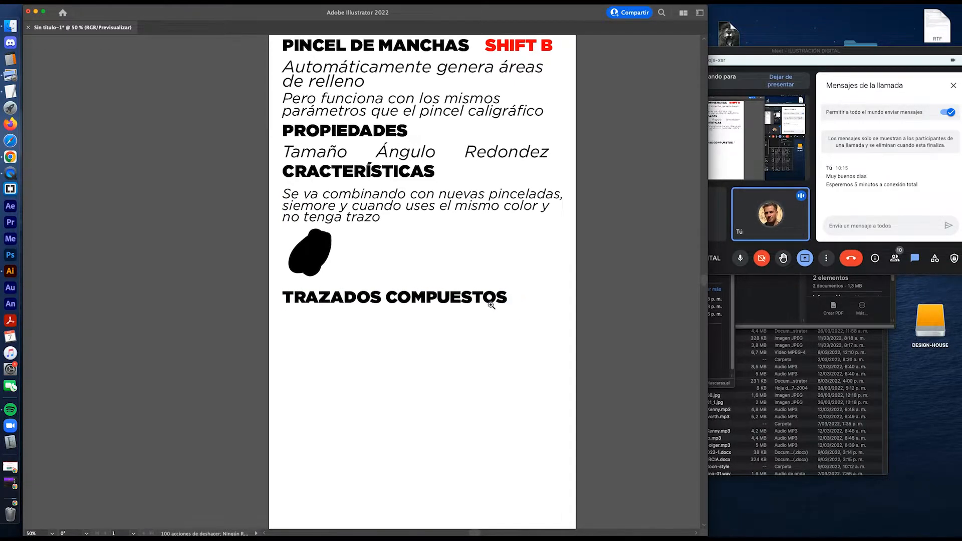
scroll(467, 291, down, 2)
drag(418, 179, 418, 296)
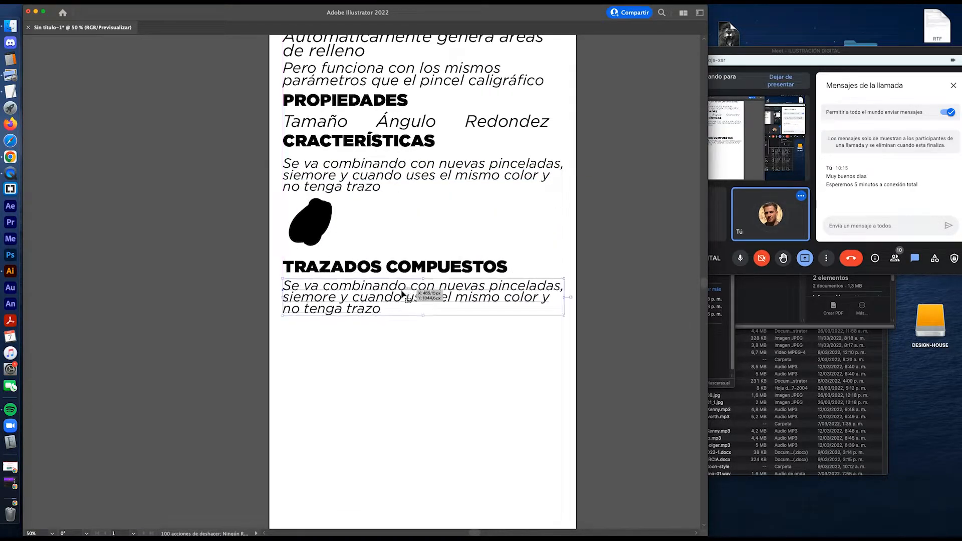
Step: Replace the copied paragraph's text with "Es la combinación de 2 o más trazados generando huecos sobre las figuras" on two lines
double_click(354, 303)
key(super+a)
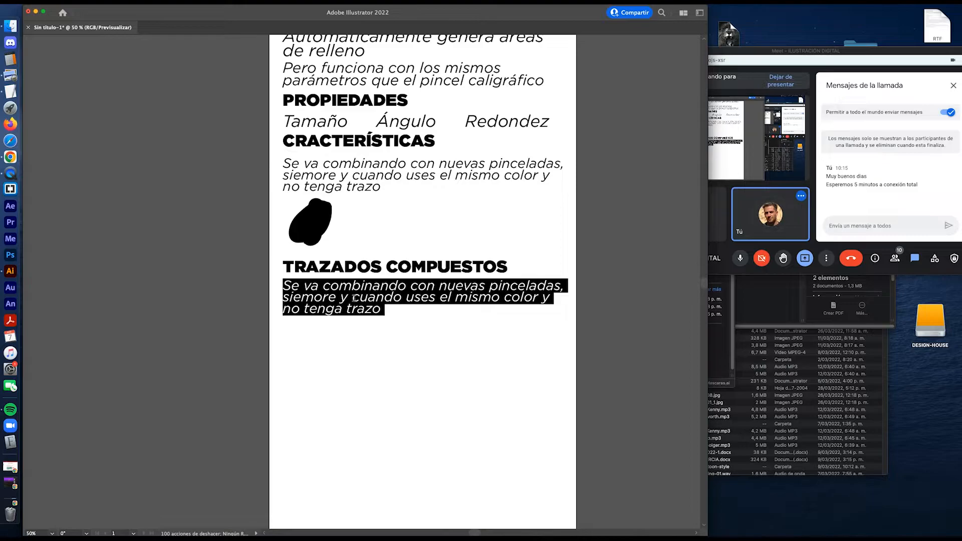
text(Es la combinación de 2 o ma)
key(BackSpace)
text(ás trazados)
key(Return)
text(generandi)
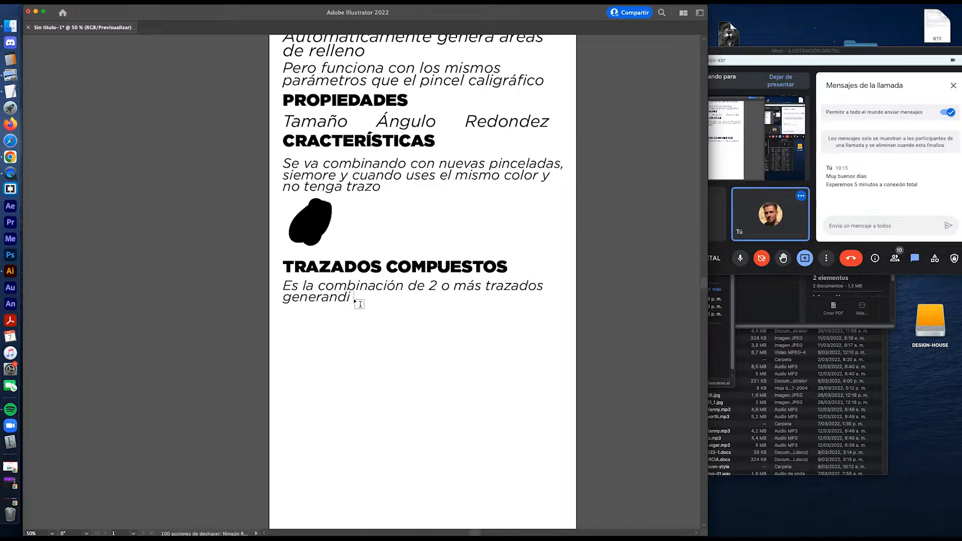
key(BackSpace)
text(o hue)
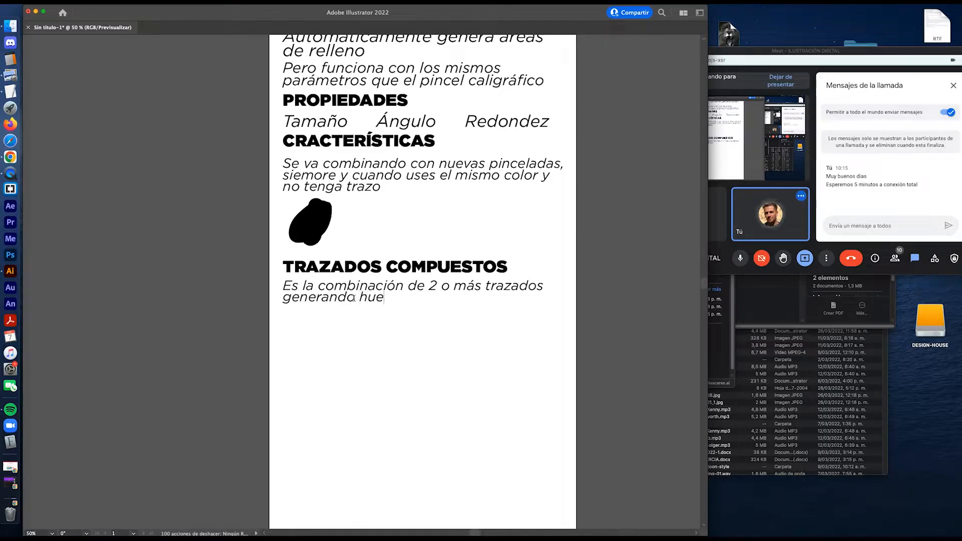
text(cos sobre las figuras)
key(Escape)
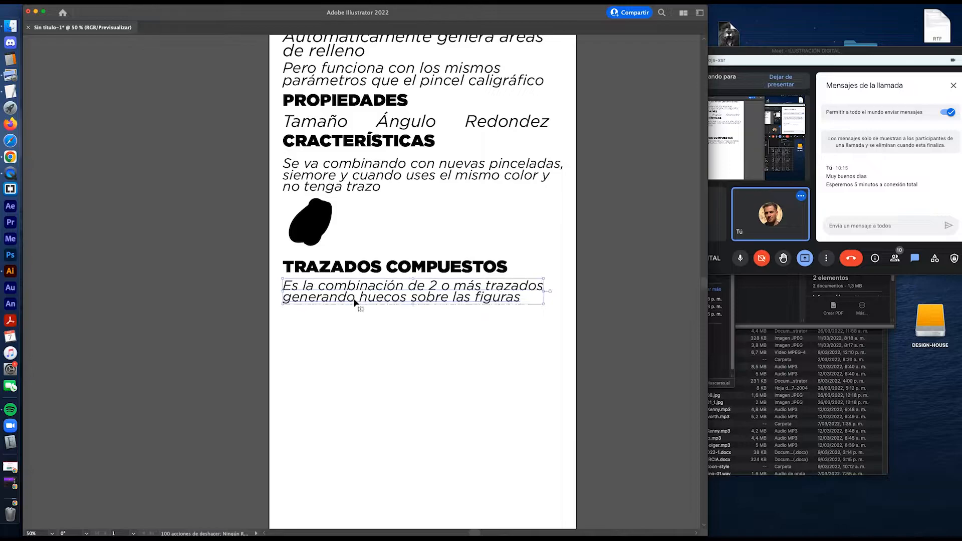
drag(415, 243, 235, 277)
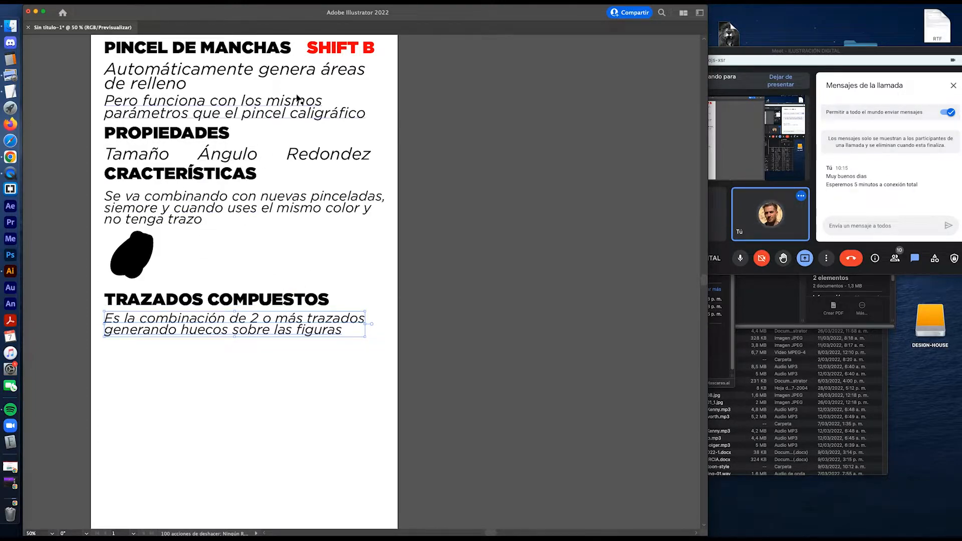
scroll(311, 106, left, 3)
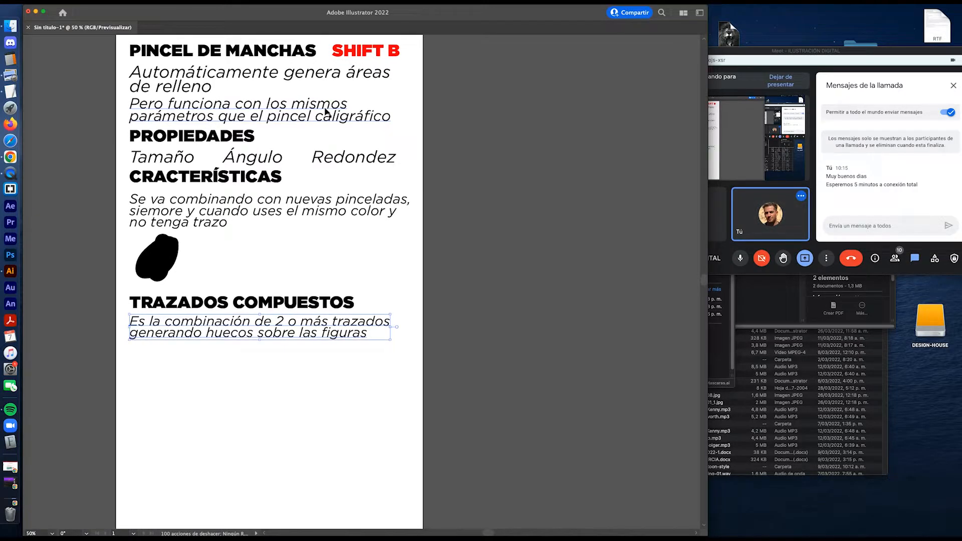
Step: Show the Appearance panel beside the artboard and check the object type of the solid black shape
key(shift+F6)
drag(732, 61, 510, 222)
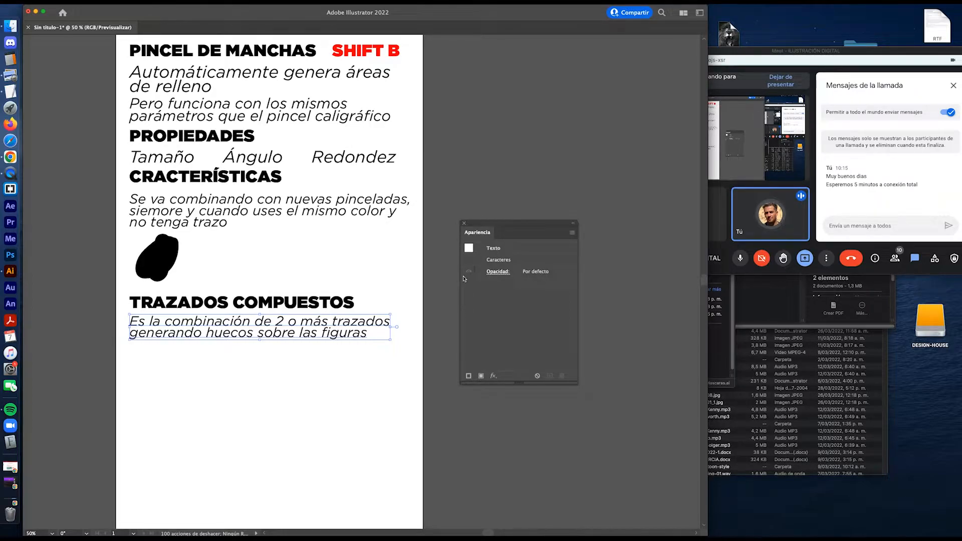
click(362, 270)
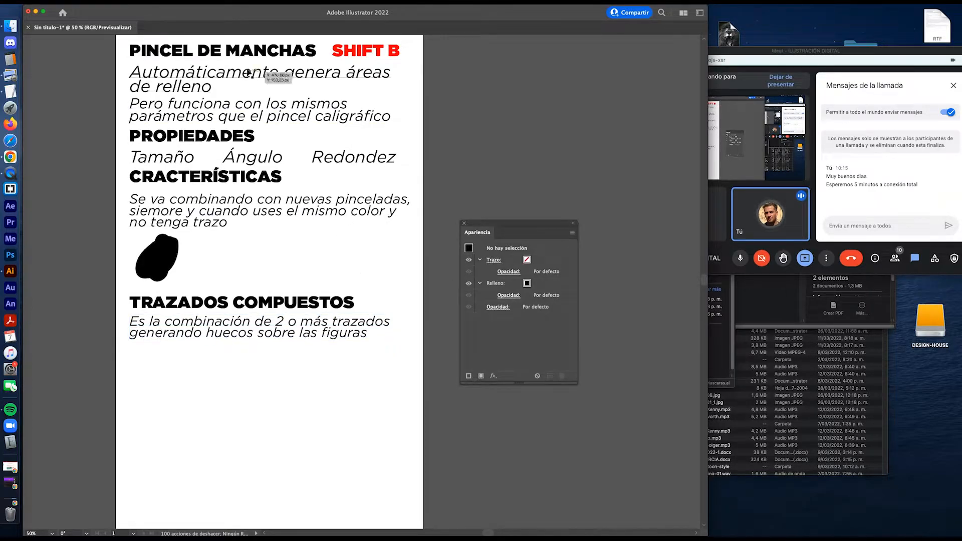
click(166, 264)
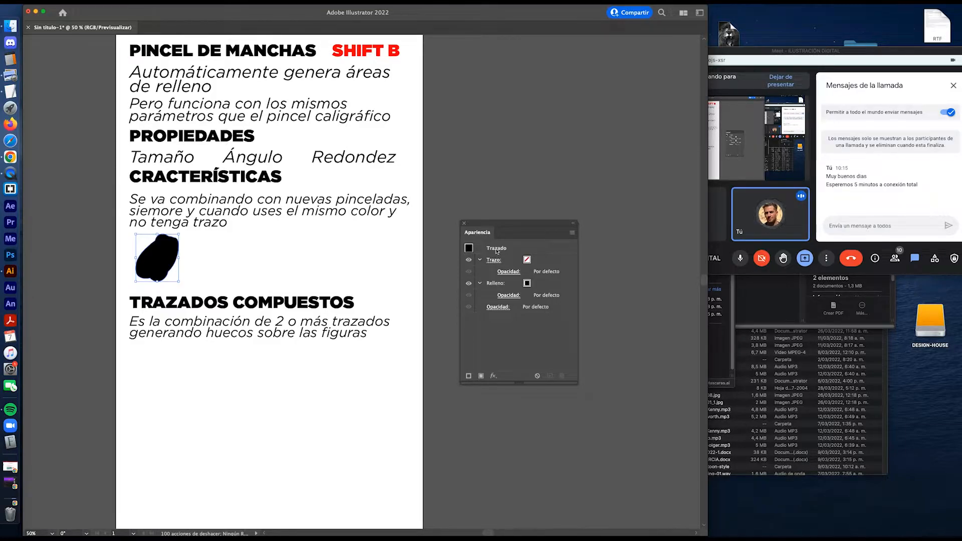
Step: Paint a black looped stroke enclosing a hole beside the solid shape with the Blob Brush and select it
click(330, 263)
super+click(248, 299)
drag(361, 254, 282, 282)
super+click(295, 287)
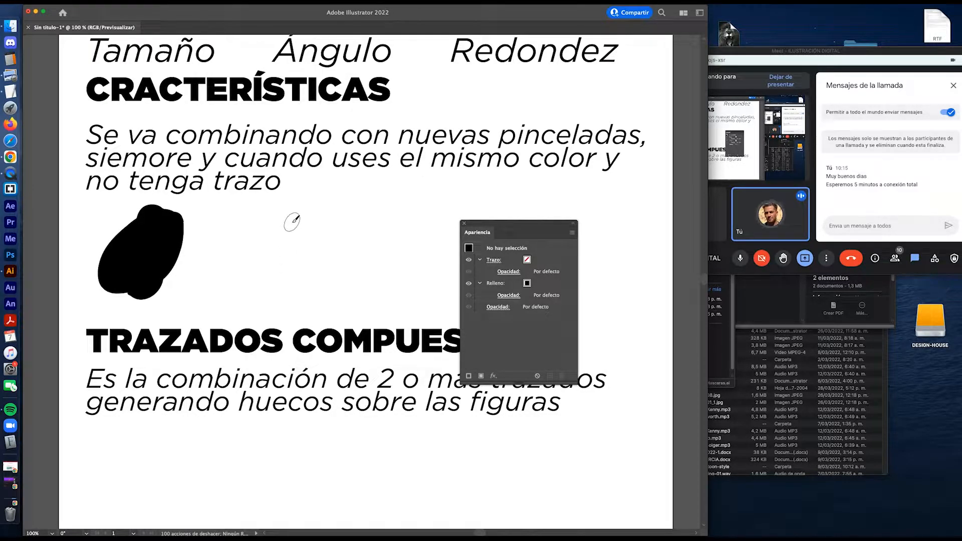
mouse_move(304, 214)
mouse_down()
mouse_move(251, 243)
mouse_move(249, 282)
mouse_move(263, 301)
mouse_move(283, 297)
mouse_move(296, 278)
mouse_move(289, 251)
mouse_move(258, 237)
mouse_move(215, 282)
mouse_up()
key(v)
click(262, 293)
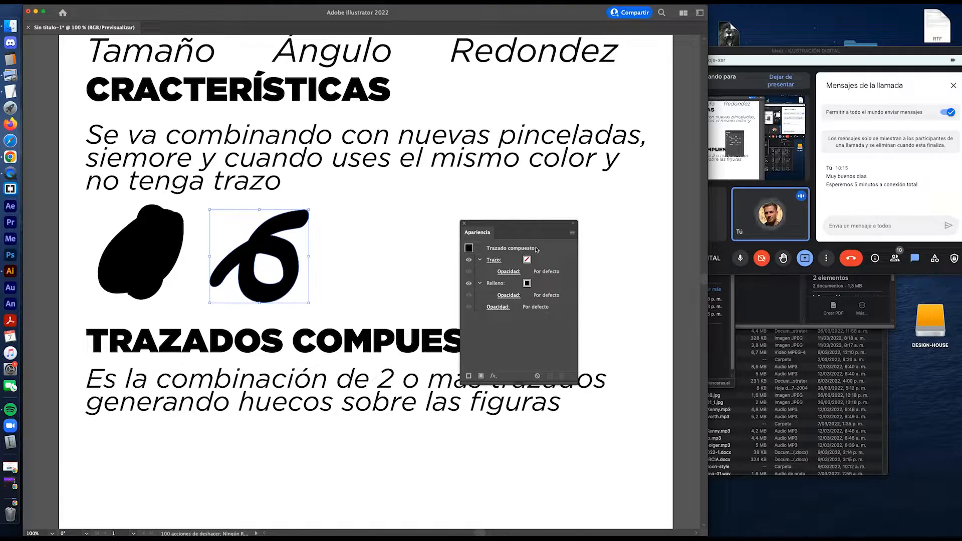
Step: Paint a third black blob with a small hole beside the looped stroke using the Blob Brush and select it
scroll(353, 251, down, 2)
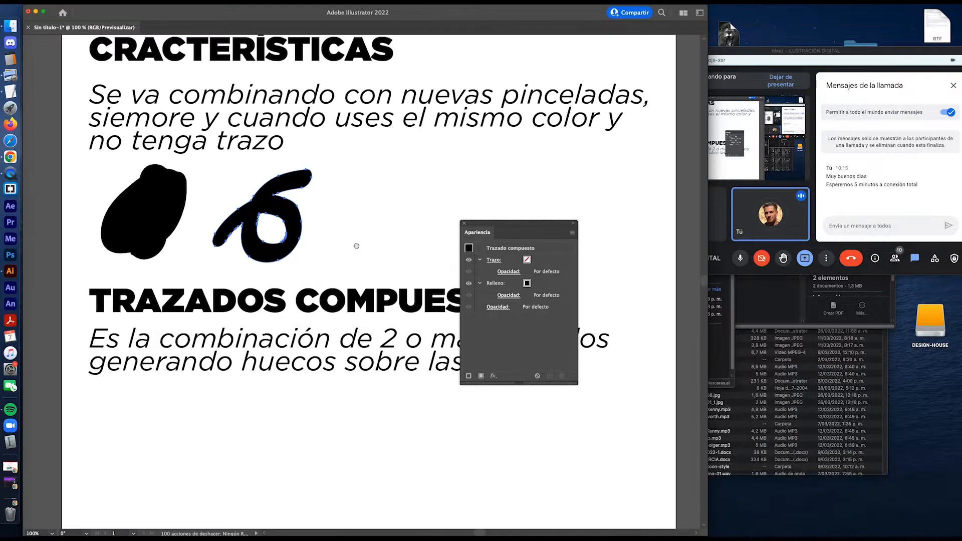
scroll(326, 261, left, 1)
mouse_move(303, 239)
mouse_down()
mouse_move(303, 160)
mouse_move(234, 193)
mouse_move(303, 235)
mouse_up()
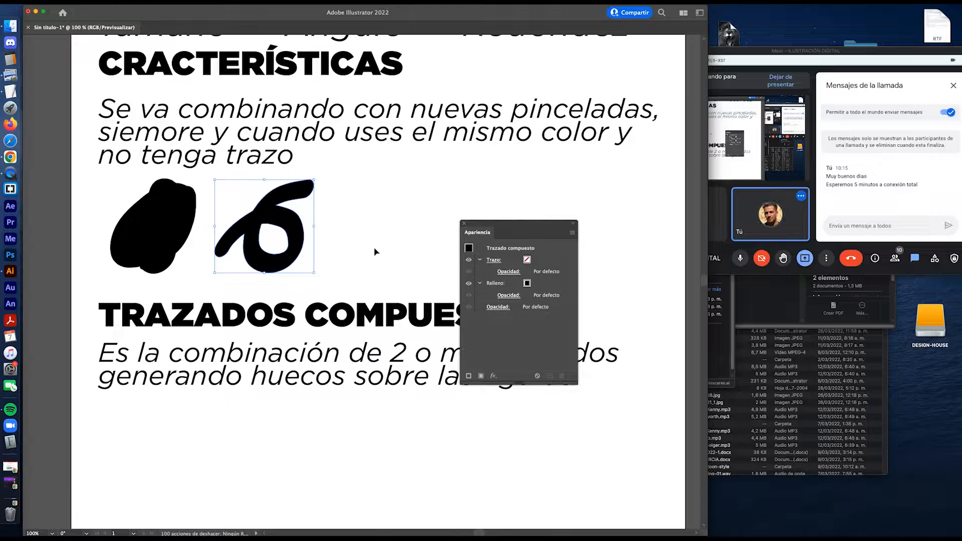
key(shift+b)
mouse_move(394, 200)
mouse_down()
mouse_move(384, 218)
mouse_move(401, 206)
mouse_move(387, 234)
mouse_move(404, 229)
mouse_move(365, 275)
mouse_move(391, 287)
mouse_move(418, 271)
mouse_move(413, 239)
mouse_move(395, 239)
mouse_move(420, 253)
mouse_move(398, 272)
mouse_move(376, 253)
mouse_move(424, 253)
mouse_move(421, 261)
mouse_move(395, 242)
mouse_up()
key(v)
click(417, 271)
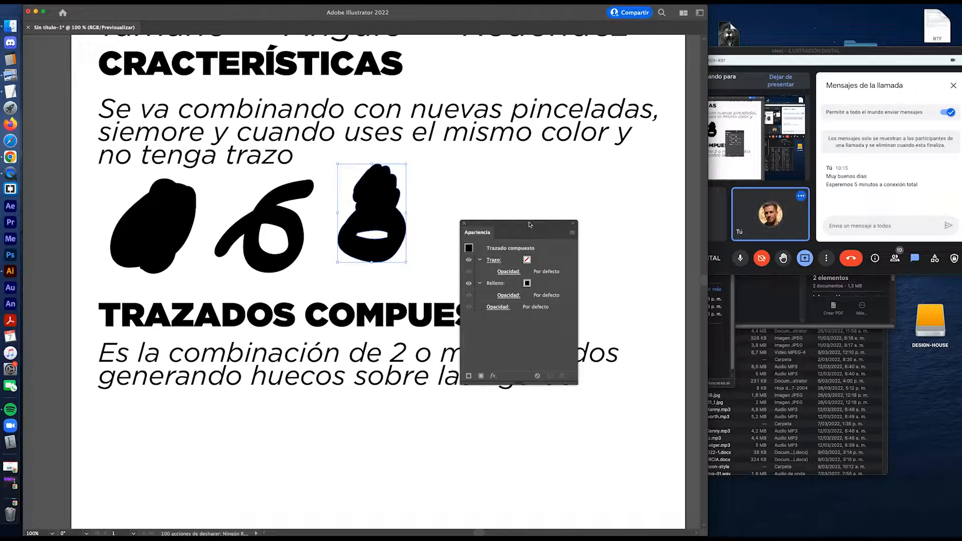
Step: Move the Appearance panel away from the shapes and check the object type of the looped stroke
drag(529, 224, 571, 159)
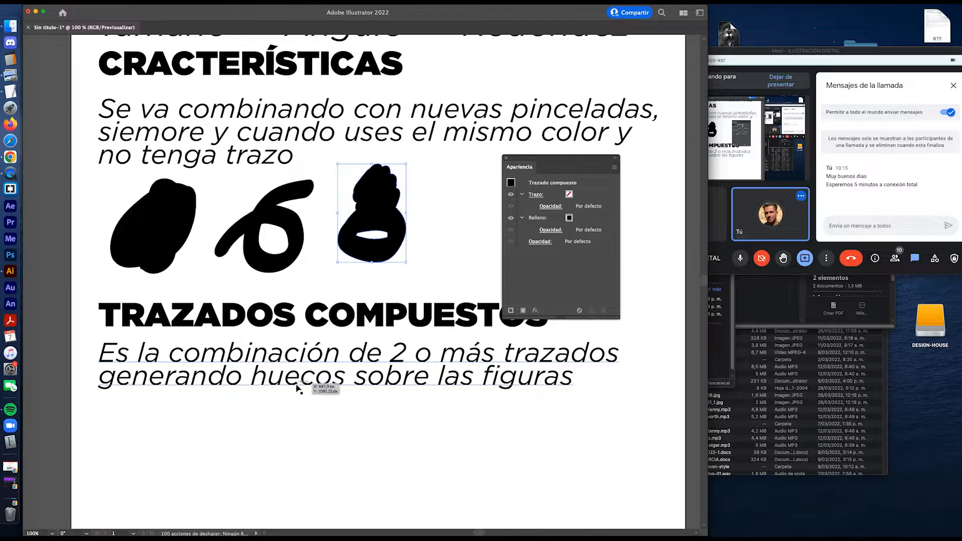
scroll(371, 240, up, 3)
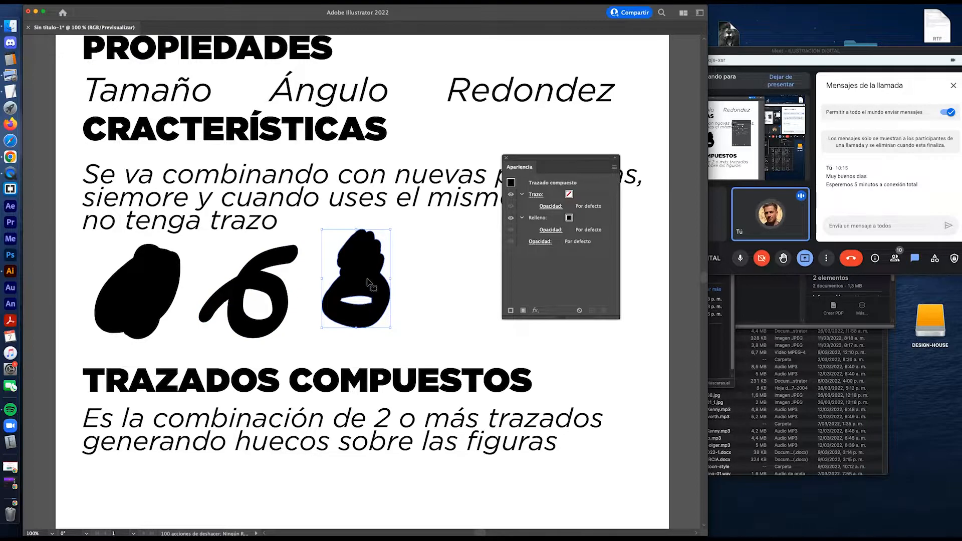
click(265, 287)
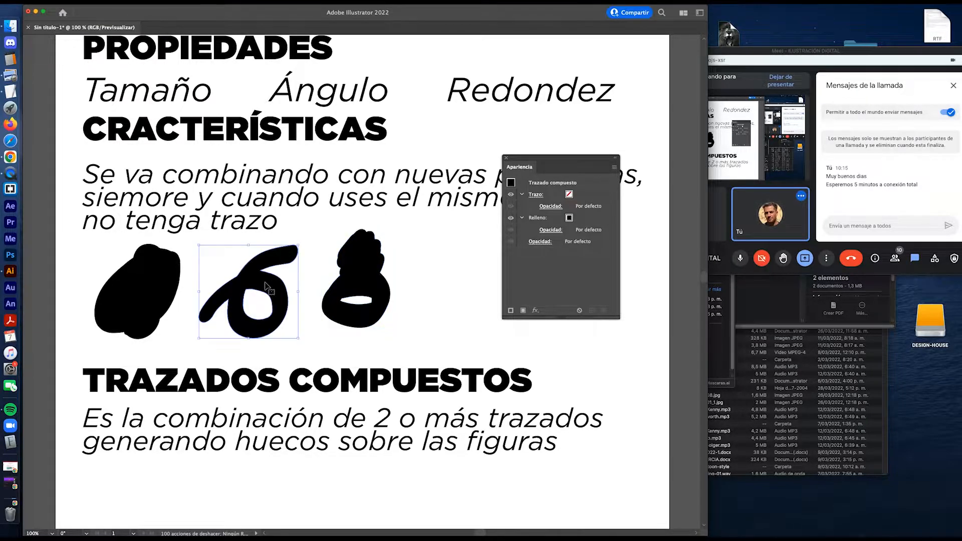
click(415, 290)
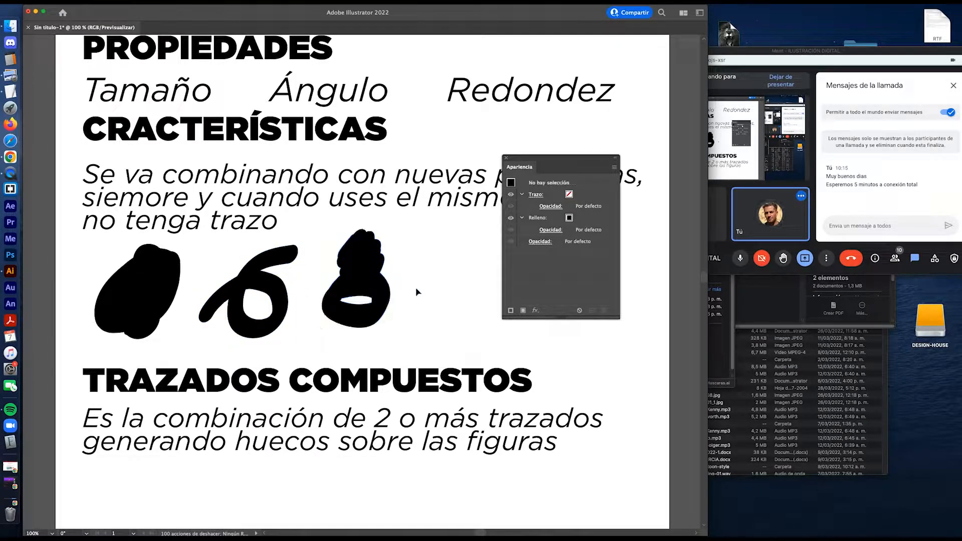
Step: Pull the looped shape's inner path out below it with Direct Selection and put it back inside the loop
key(Tab)
click(141, 242)
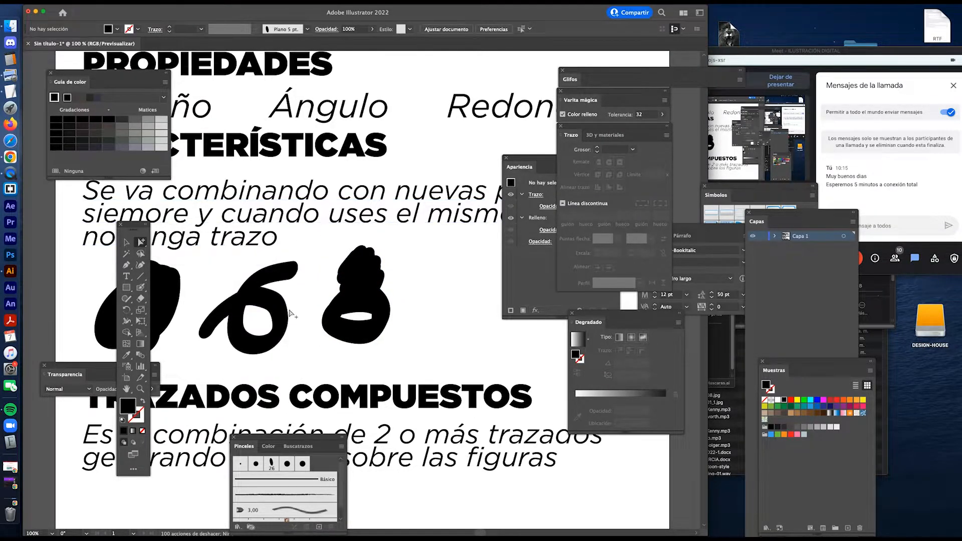
click(274, 333)
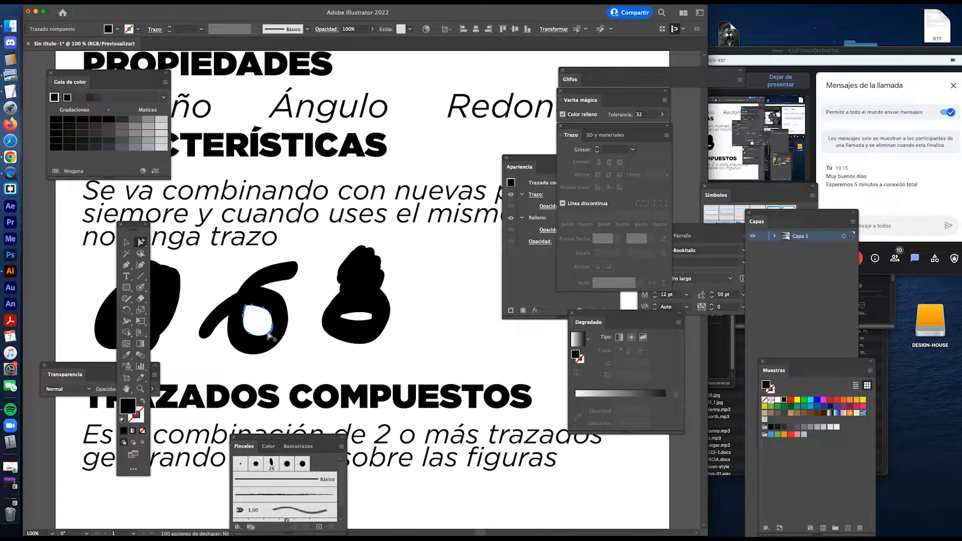
drag(269, 340, 316, 355)
click(275, 334)
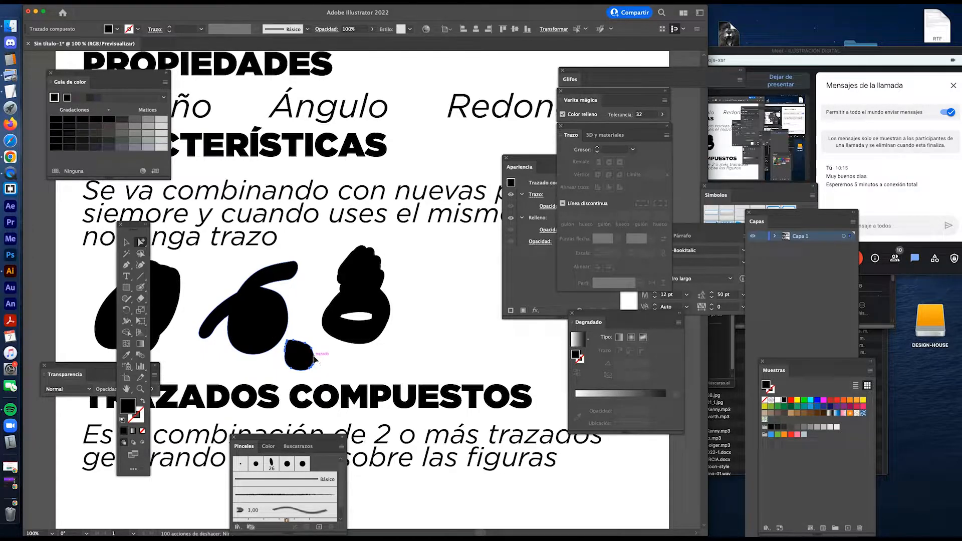
drag(313, 358, 274, 326)
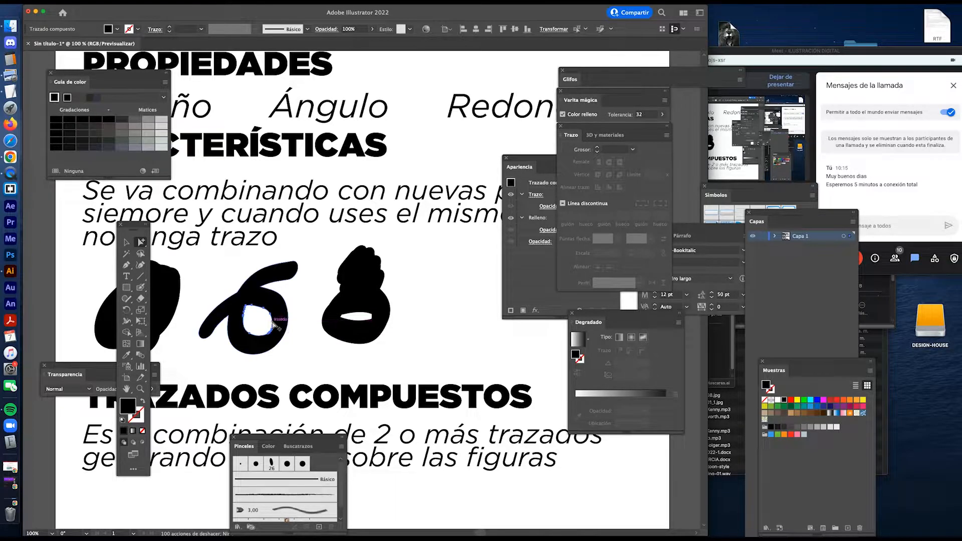
click(399, 354)
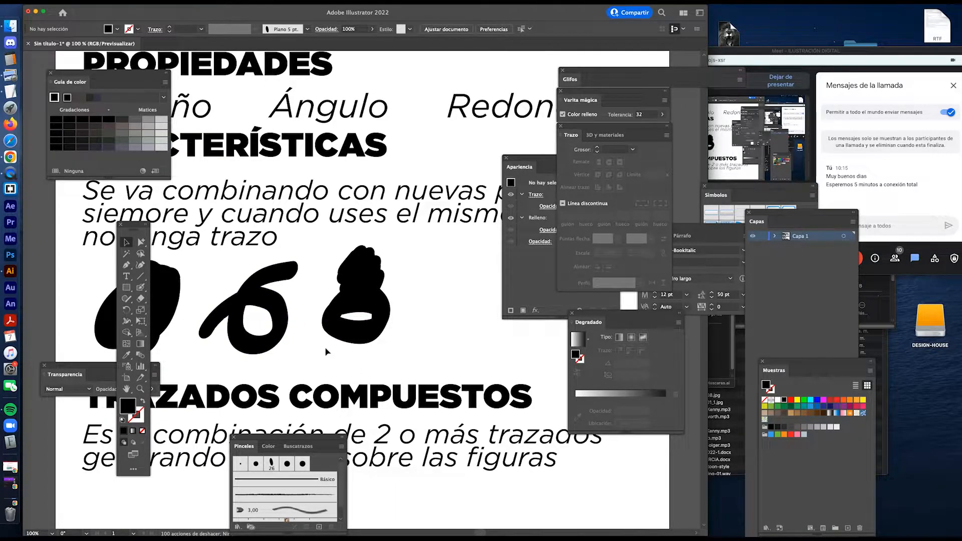
key(Tab)
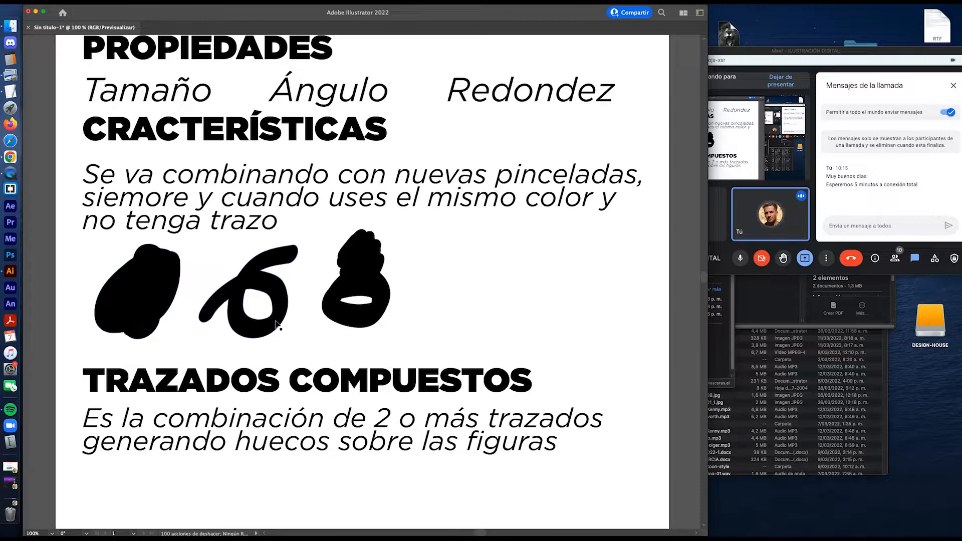
Step: Shift the three black shapes slightly left under the CRACTERÍSTICAS paragraph
drag(154, 299, 137, 299)
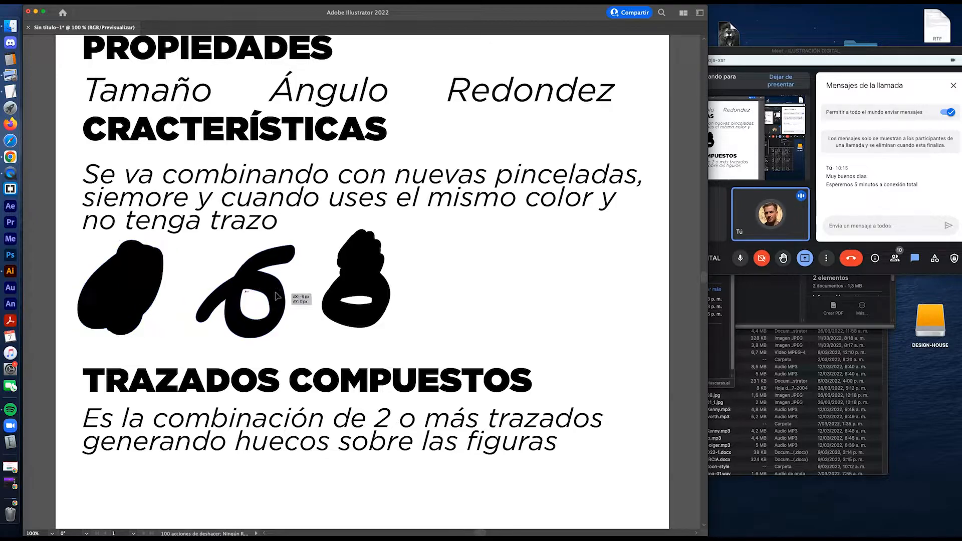
drag(301, 295, 291, 296)
click(359, 290)
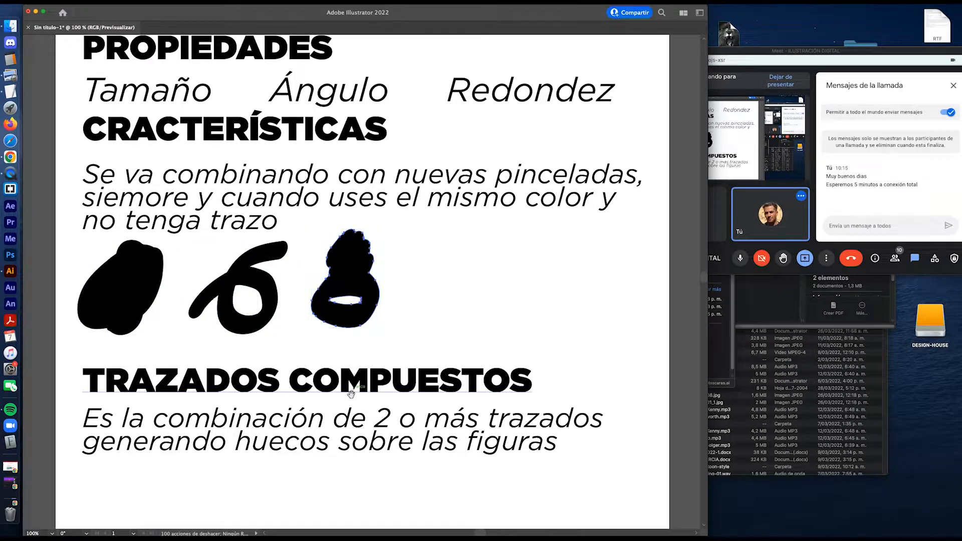
Step: Duplicate the TRAZADOS COMPUESTOS heading below its paragraph and replace its text with "CöMO LOS CREO?"
scroll(369, 320, down, 5)
scroll(368, 311, down, 3)
drag(360, 228, 357, 329)
triple_click(357, 329)
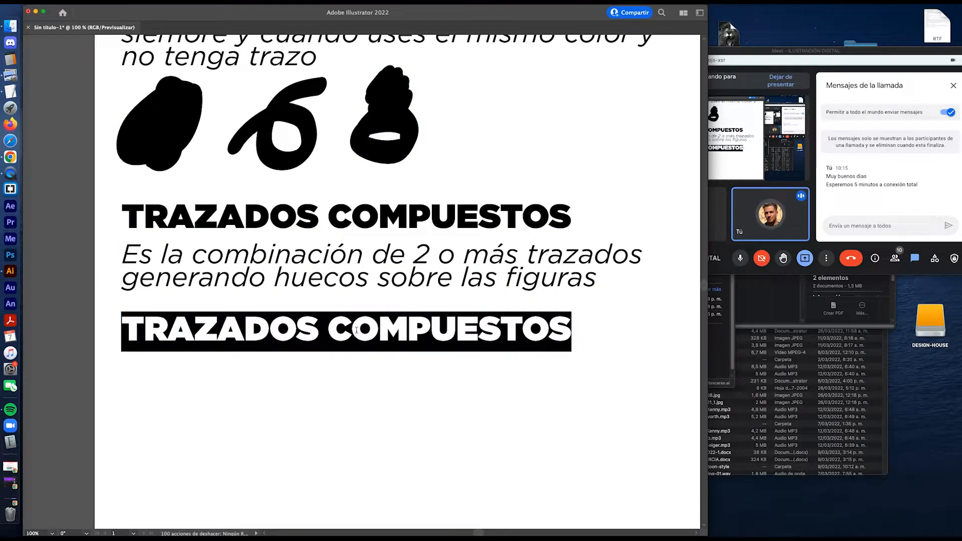
text(CöMO L)
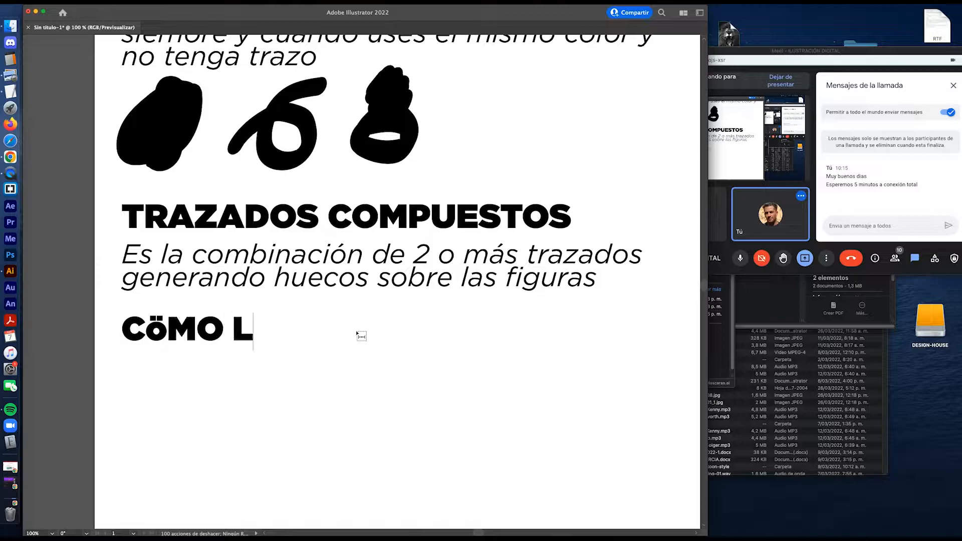
text(OS CREO?)
key(Escape)
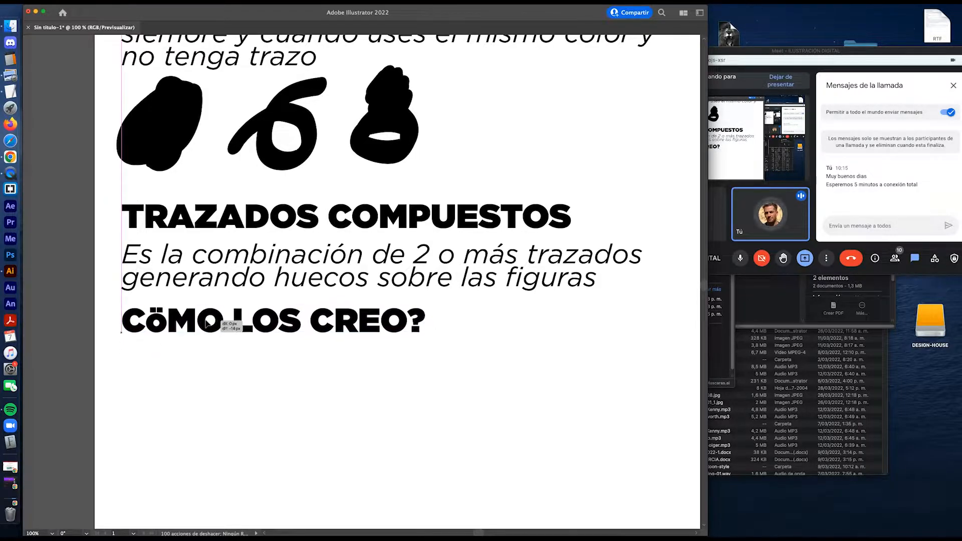
Step: Duplicate the compound paths paragraph under the "CöMO LOS CREO?" heading and replace its text with "1 Con pincel de manchas"
scroll(278, 260, down, 4)
scroll(279, 260, up, 1)
drag(314, 200, 314, 284)
double_click(315, 284)
key(super+a)
text(1 Con pin)
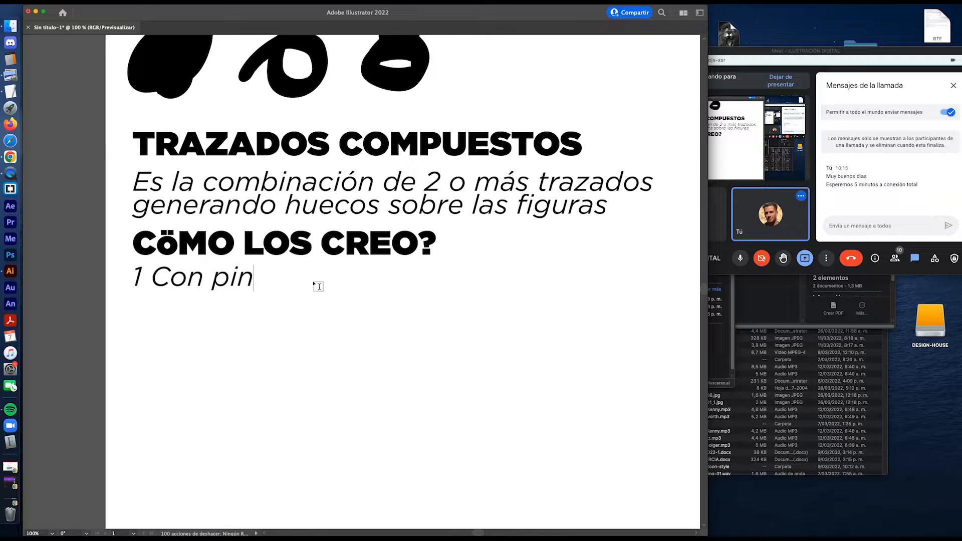
text(cel de manchas)
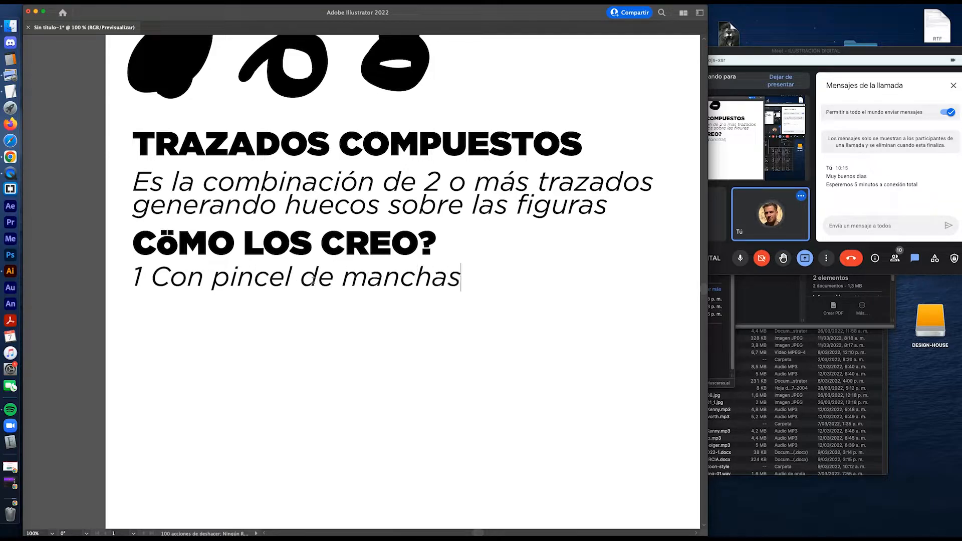
Step: Complete the new paragraph with "siempre y cuando" and a second line reading "genere huecos"
text( siemopre y)
key(BackSpace)
key(BackSpace)
key(BackSpace)
key(BackSpace)
key(BackSpace)
key(BackSpace)
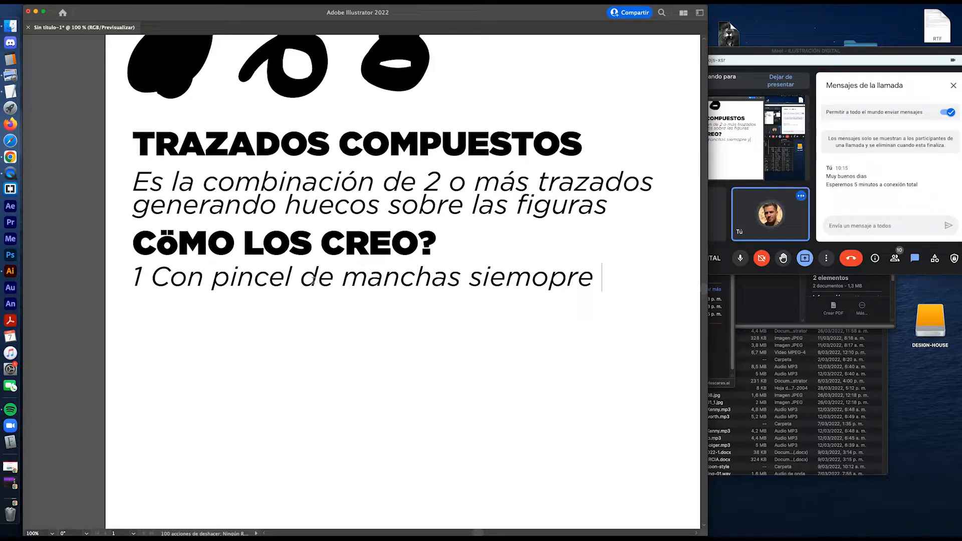
text(pre y cuando)
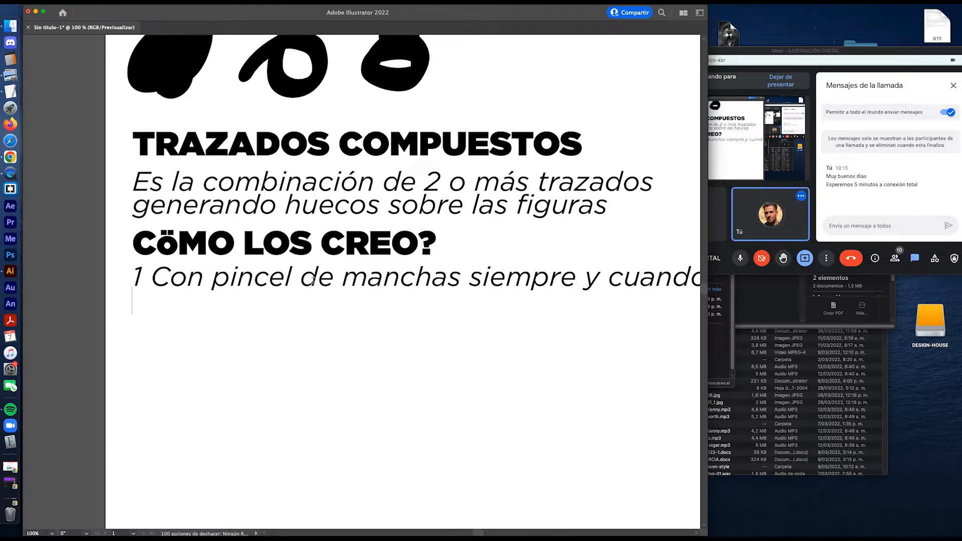
text( genere )
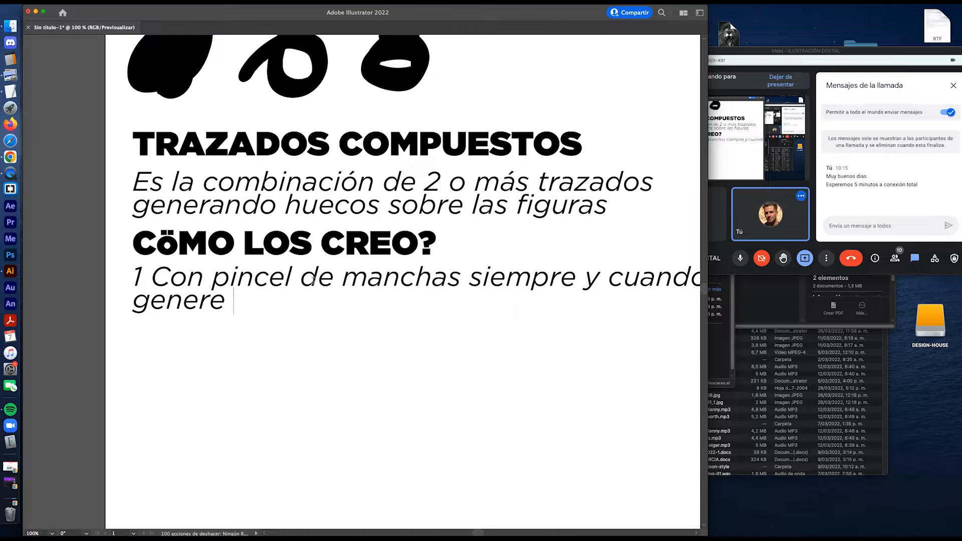
text(huecos)
key(Escape)
Step: Shift the solid black shape slightly right so its edge lines up with the headings
scroll(321, 288, up, 2)
scroll(321, 288, right, 2)
scroll(329, 295, up, 3)
scroll(329, 296, left, 1)
drag(169, 143, 174, 141)
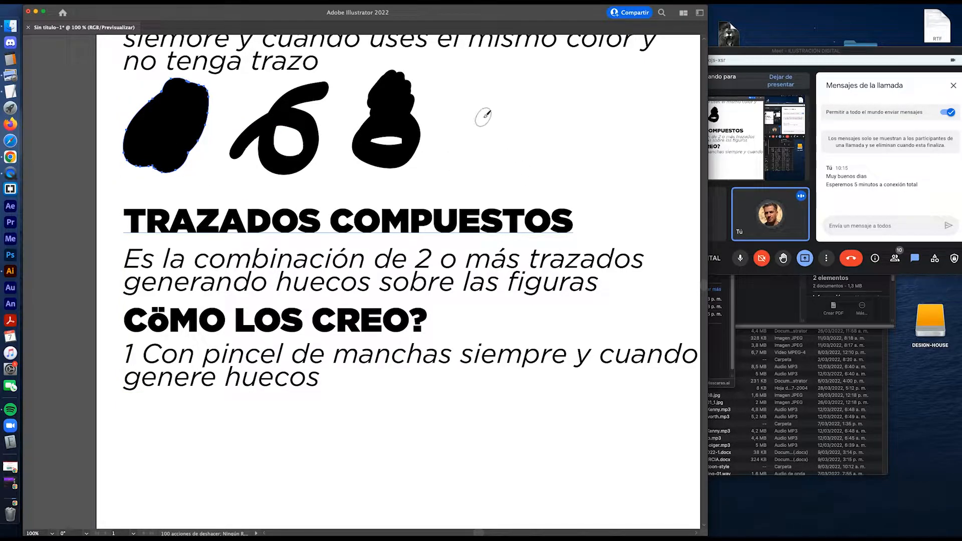
Step: Paint a thick black parallelogram outline beside the third shape with the Blob Brush and nudge it slightly left
mouse_move(504, 88)
mouse_down()
mouse_move(462, 147)
mouse_move(555, 171)
mouse_move(610, 93)
mouse_move(511, 84)
mouse_move(469, 142)
mouse_up()
key(v)
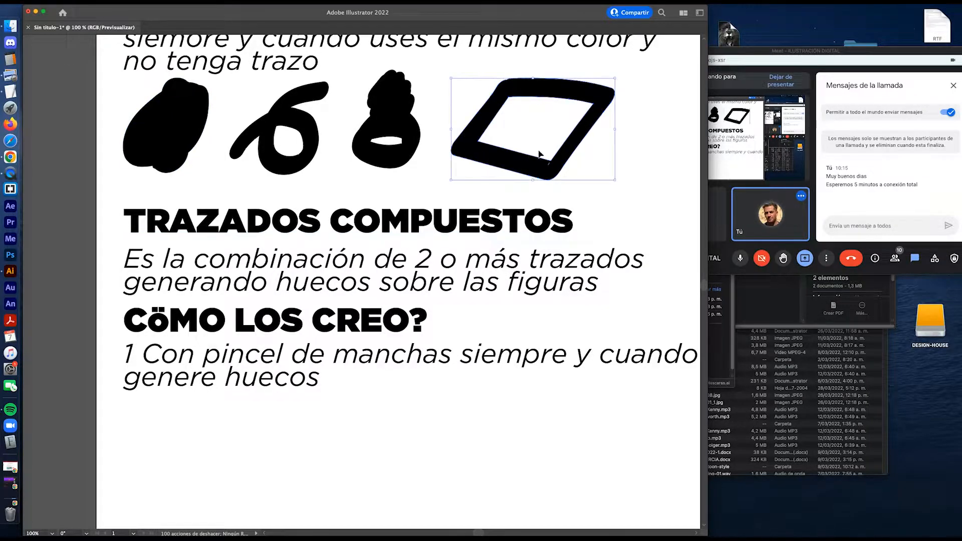
mouse_move(519, 163)
mouse_down()
mouse_move(486, 257)
mouse_move(476, 261)
mouse_move(502, 164)
mouse_up()
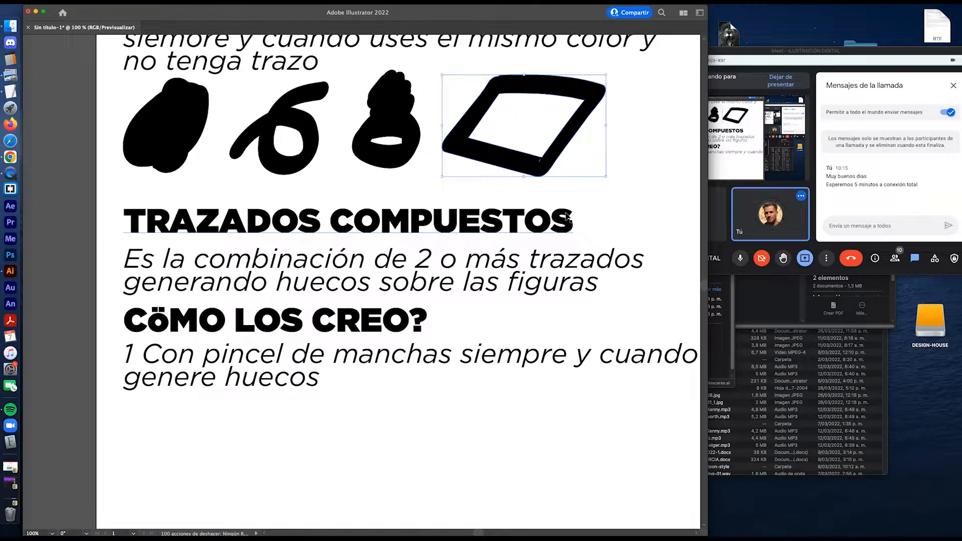
Step: Show the Appearance panel, compare the object types of the four black shapes, and move the panel below the text
key(shift+F6)
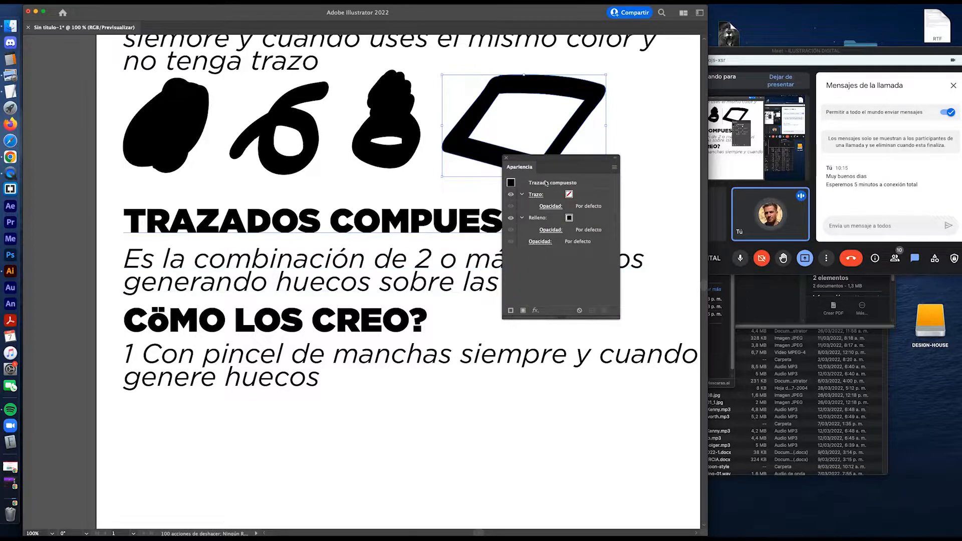
click(403, 125)
click(303, 125)
double_click(176, 130)
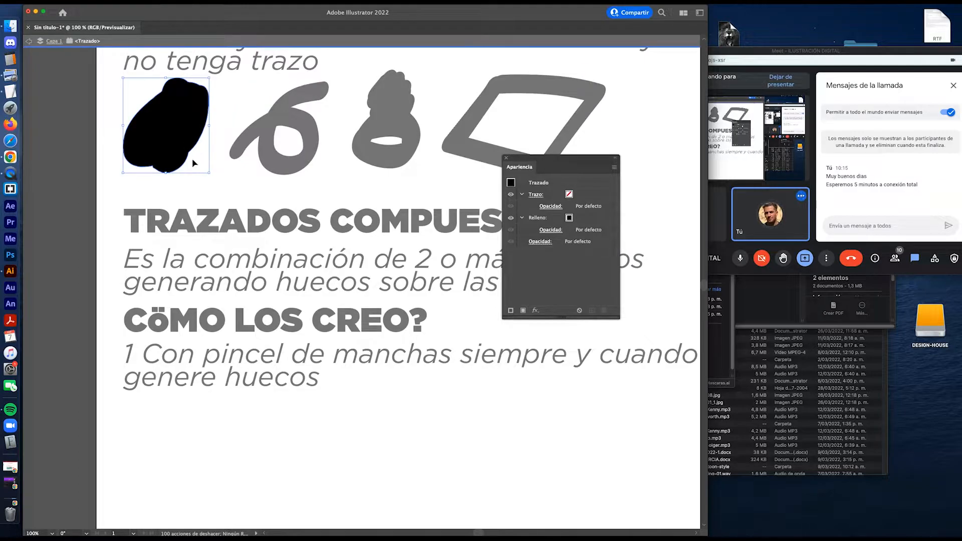
double_click(101, 162)
scroll(319, 316, down, 2)
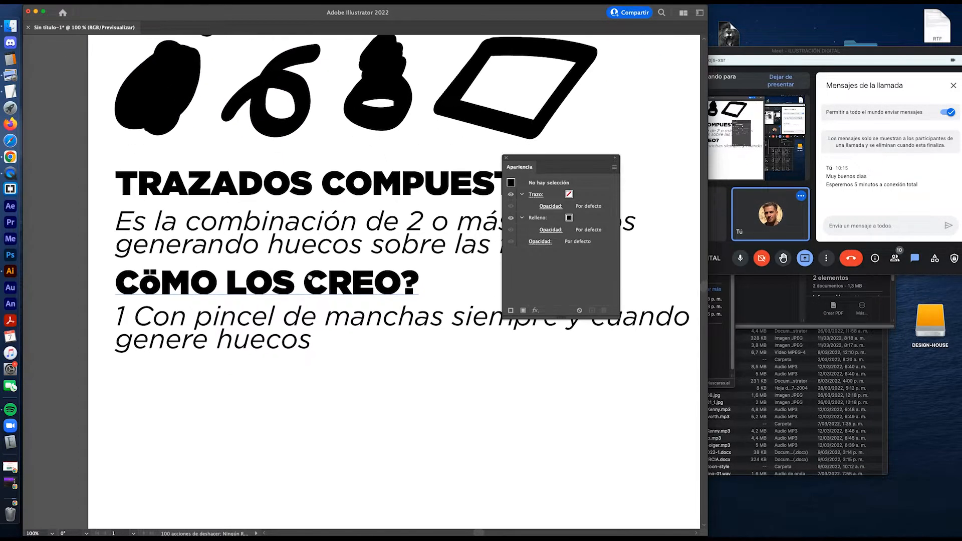
scroll(310, 277, left, 1)
drag(539, 159, 613, 345)
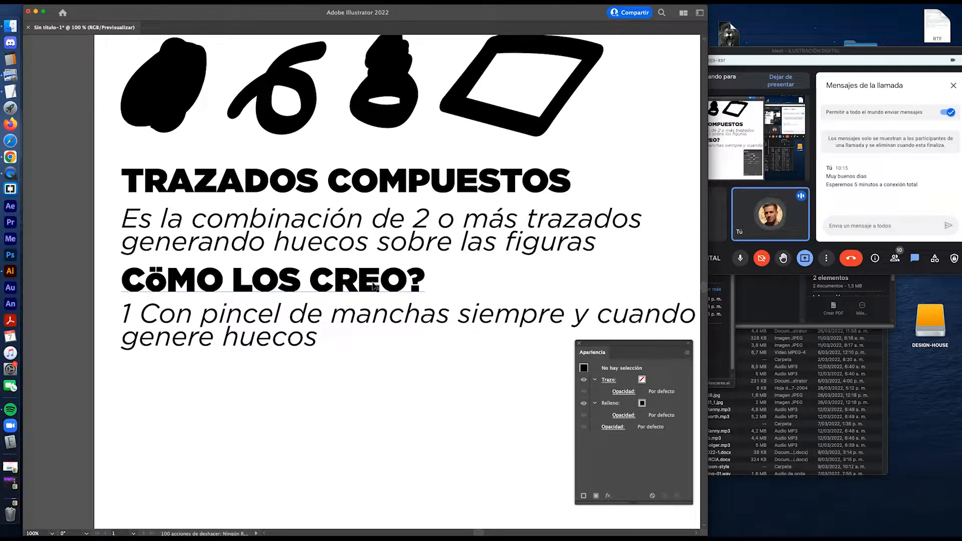
Step: Duplicate the first numbered item below itself and replace the copy's text with "2 Mediante la herramienta borrador"
drag(600, 345, 596, 346)
scroll(407, 294, down, 3)
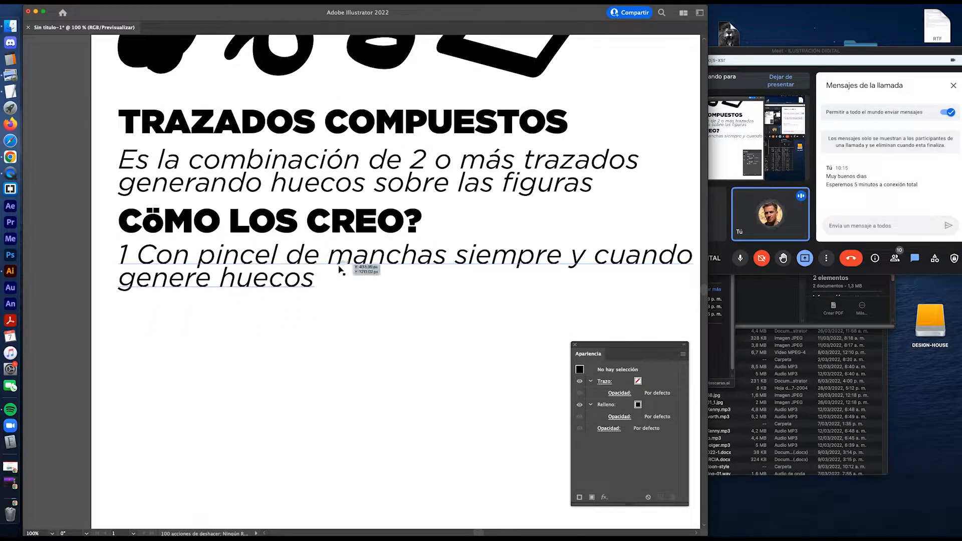
scroll(359, 269, down, 1)
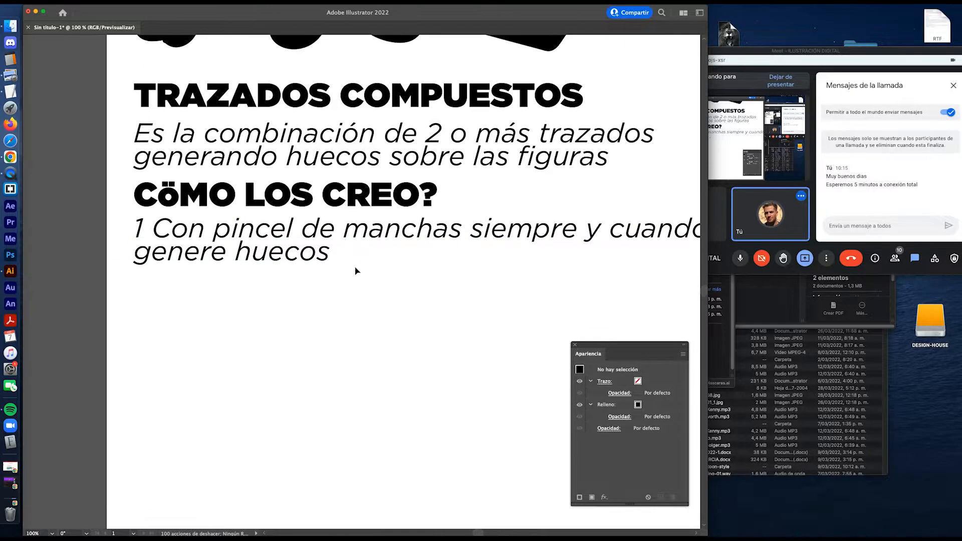
drag(303, 237, 292, 292)
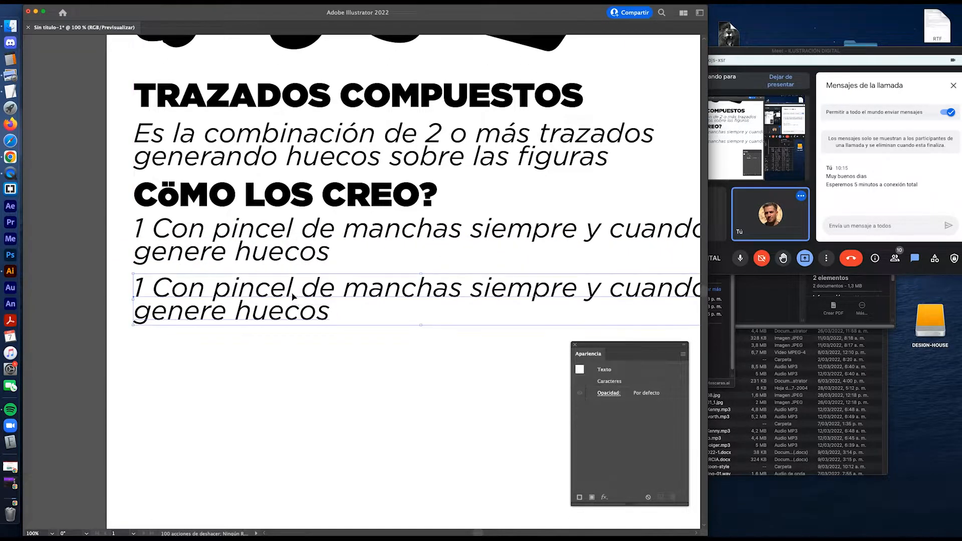
triple_click(293, 292)
text(2)
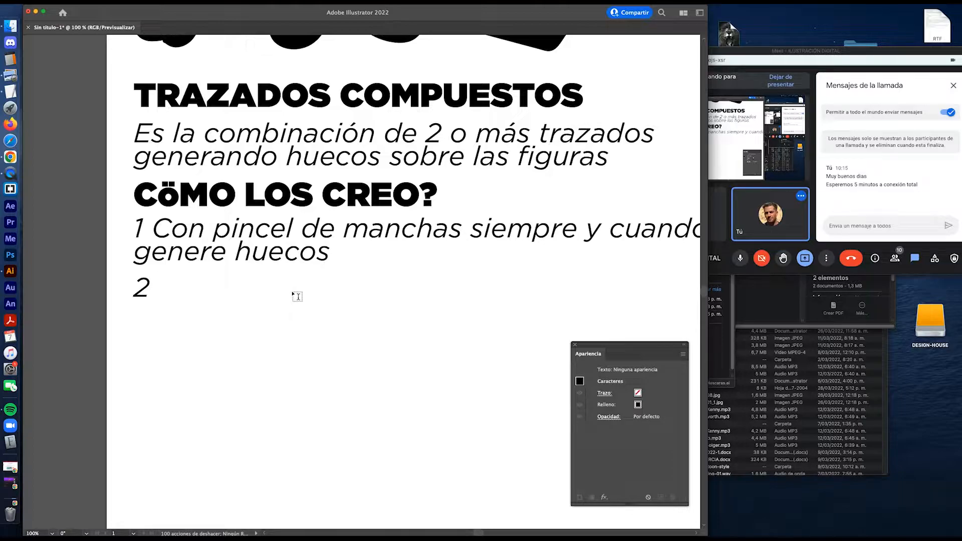
text( Mediante)
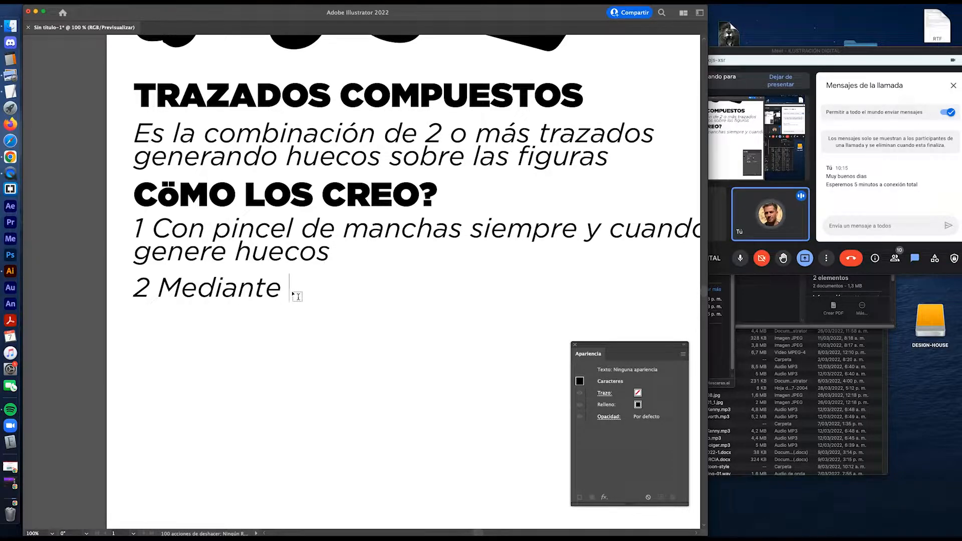
text( la herra)
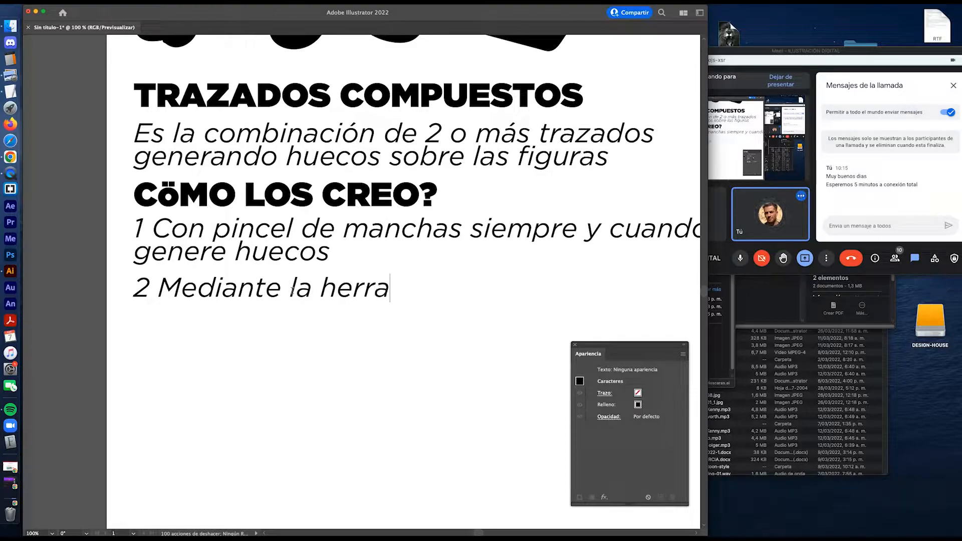
text(mienta )
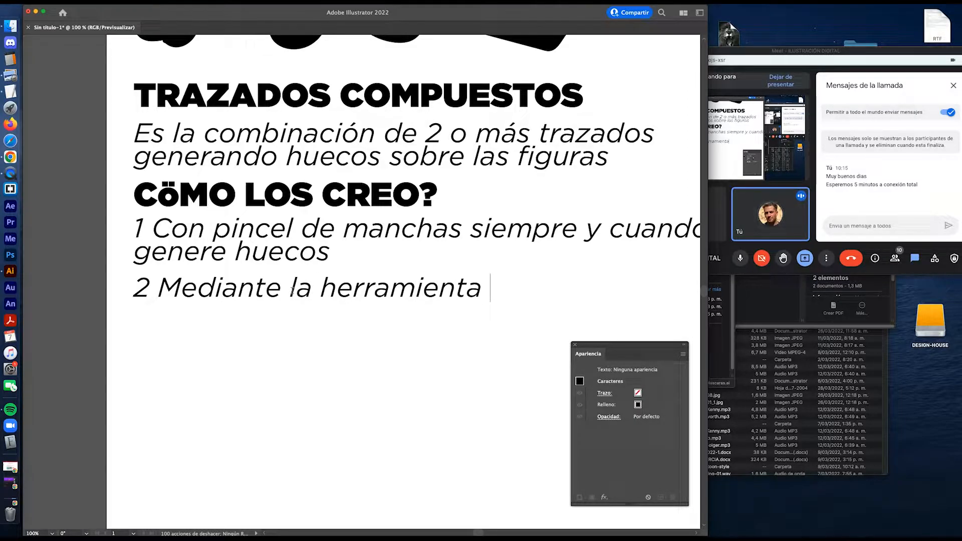
text(borrado)
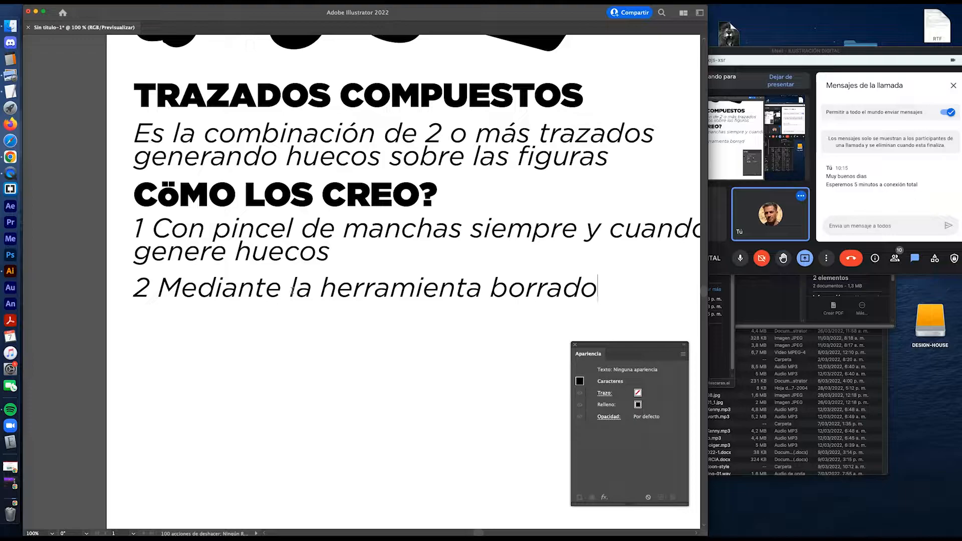
text(r /)
key(Escape)
Step: Copy the red SHIFT B label to the end of the second item and shrink it to fit inside the page edge
key(super+minus)
key(super+minus)
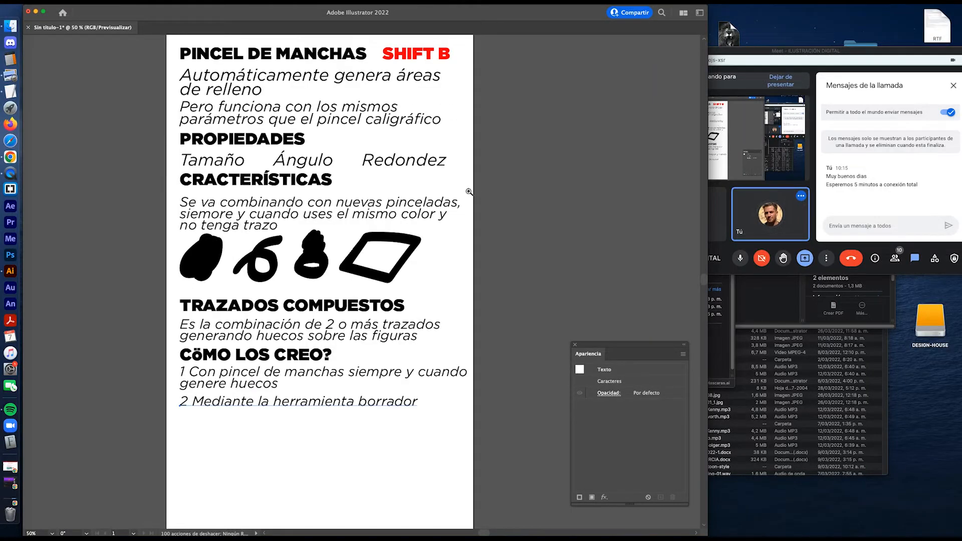
drag(432, 56, 469, 406)
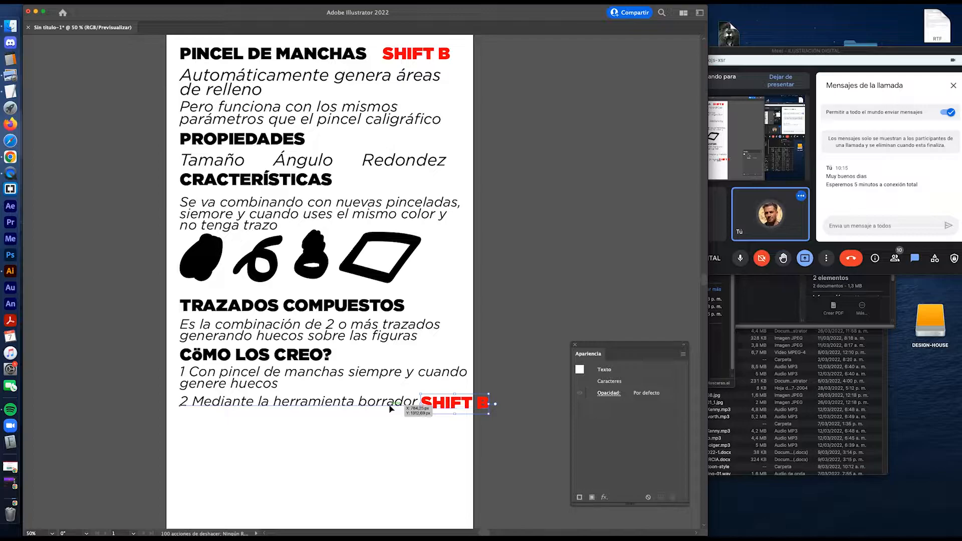
drag(390, 406, 388, 405)
click(447, 407)
mouse_move(489, 412)
mouse_down()
mouse_move(502, 416)
mouse_move(477, 408)
mouse_up()
key(Left)
key(Left)
key(Left)
key(Left)
key(Left)
key(Down)
key(Down)
key(Down)
key(Down)
key(Down)
Step: Change the letter in the small copied label so that it reads SHIFT E
click(478, 408)
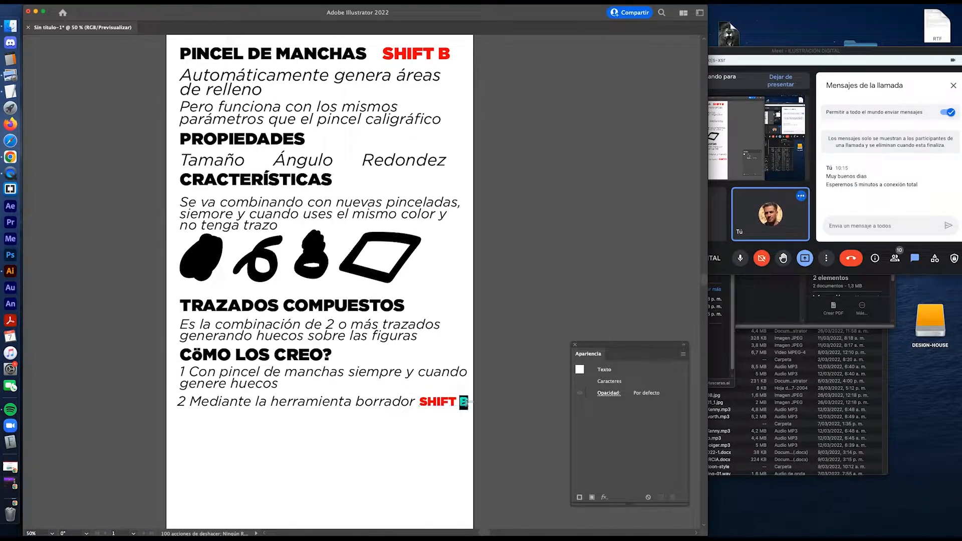
double_click(464, 402)
text(E)
key(Escape)
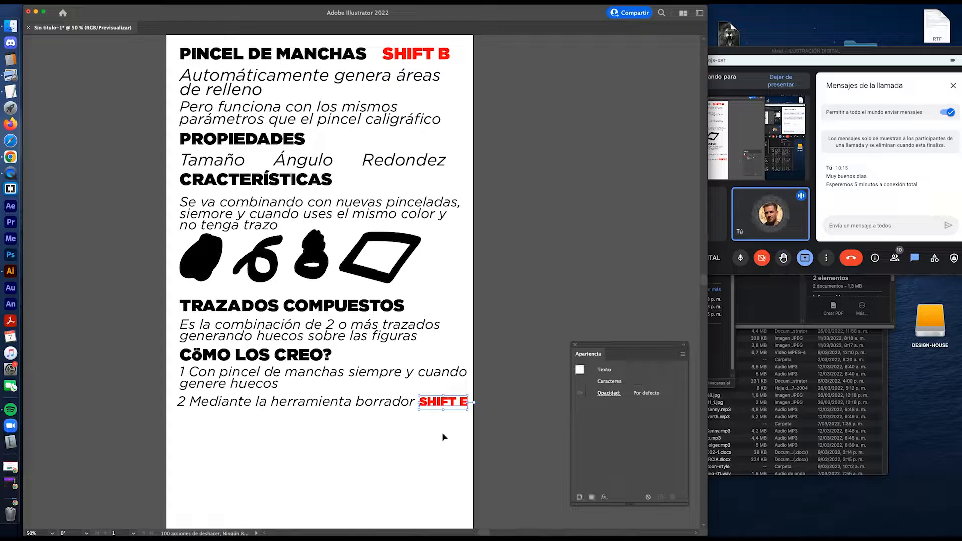
Step: Copy "siempre y cuando genere huecos" from the first item and append it to the second item, keeping the phrase on one line
click(400, 407)
double_click(399, 407)
drag(407, 373, 478, 373)
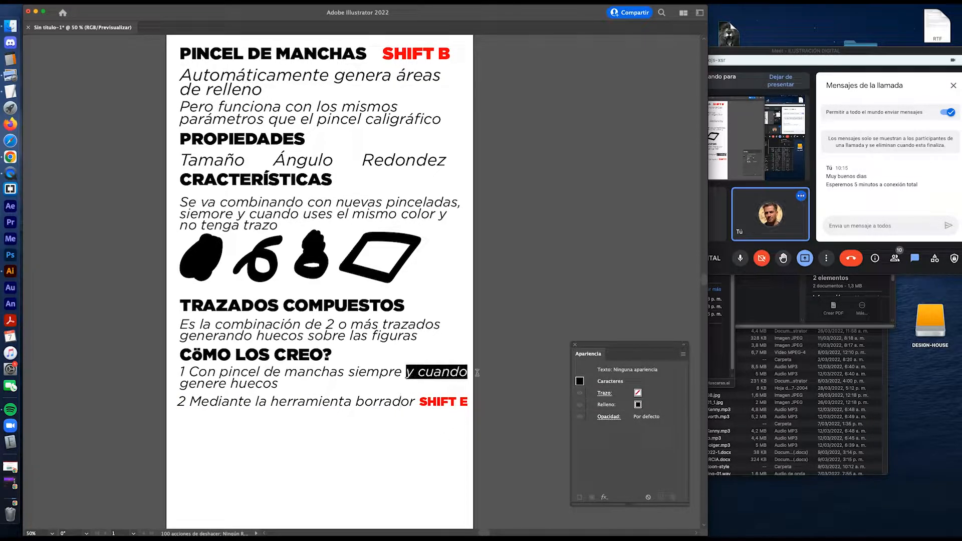
drag(348, 372, 278, 386)
key(super+c)
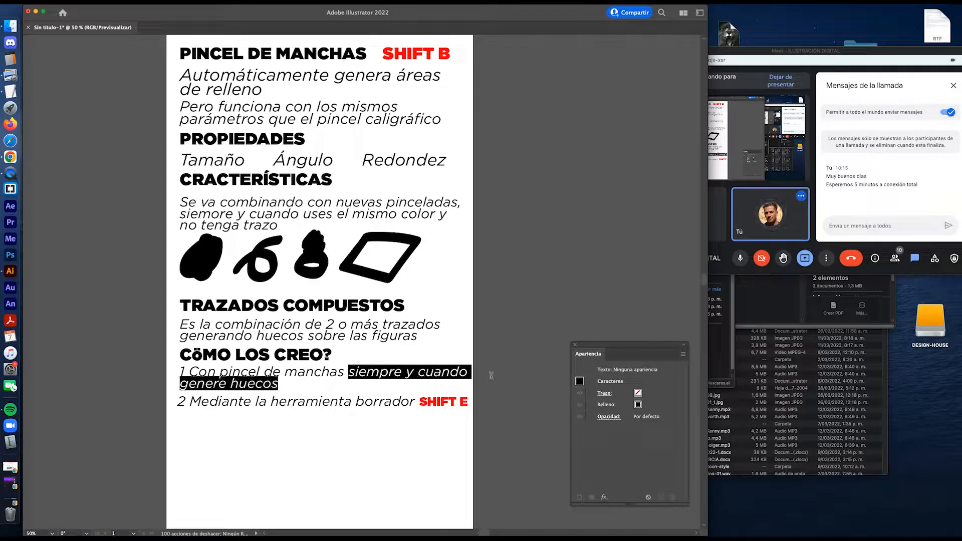
click(413, 402)
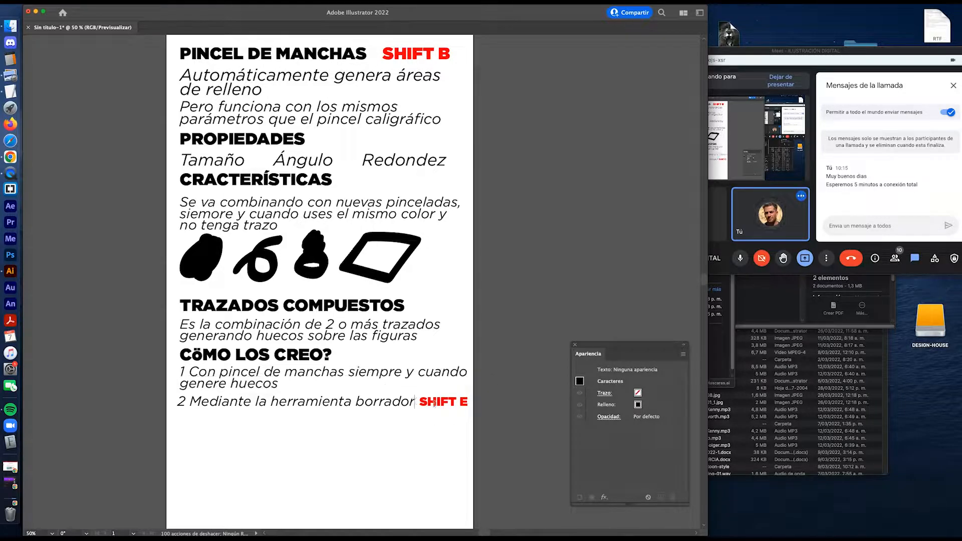
key(super+v)
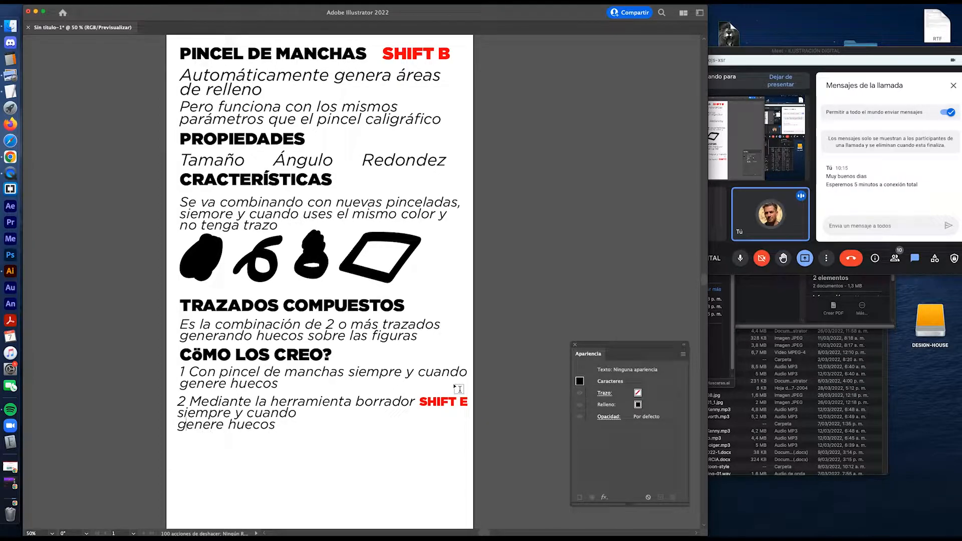
key(BackSpace)
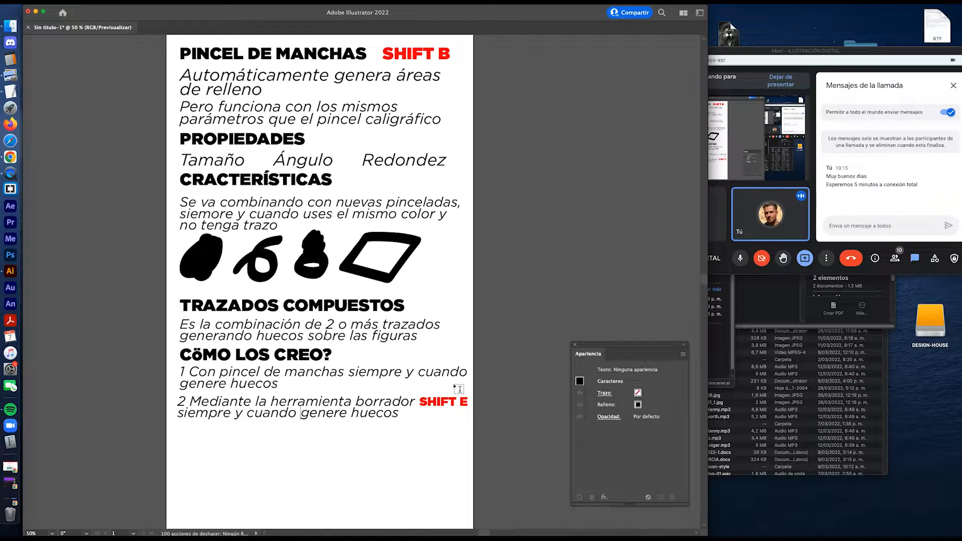
key(Escape)
click(424, 436)
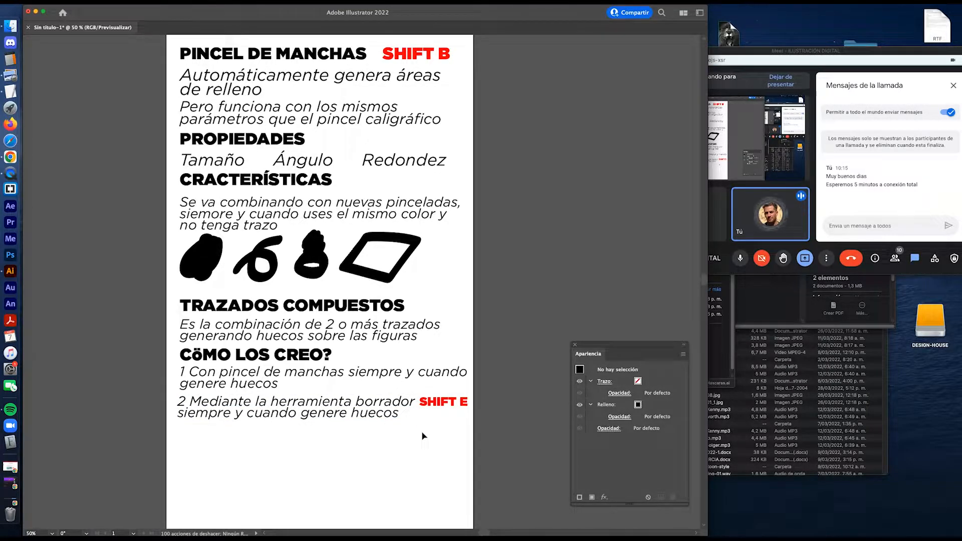
Step: Reduce the Blob Brush size and paint a curved black arrow from the first numbered item up to the parallelogram
drag(412, 415, 439, 278)
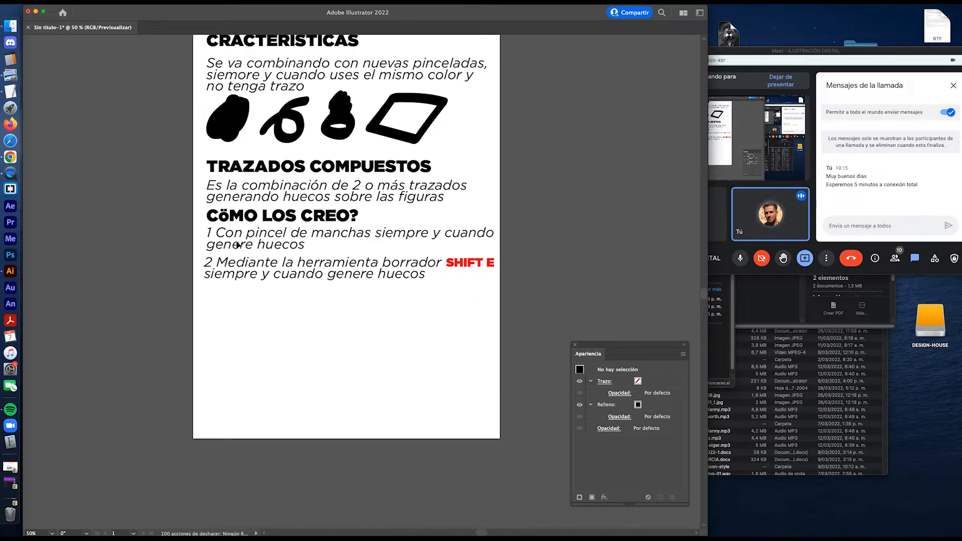
click(213, 258)
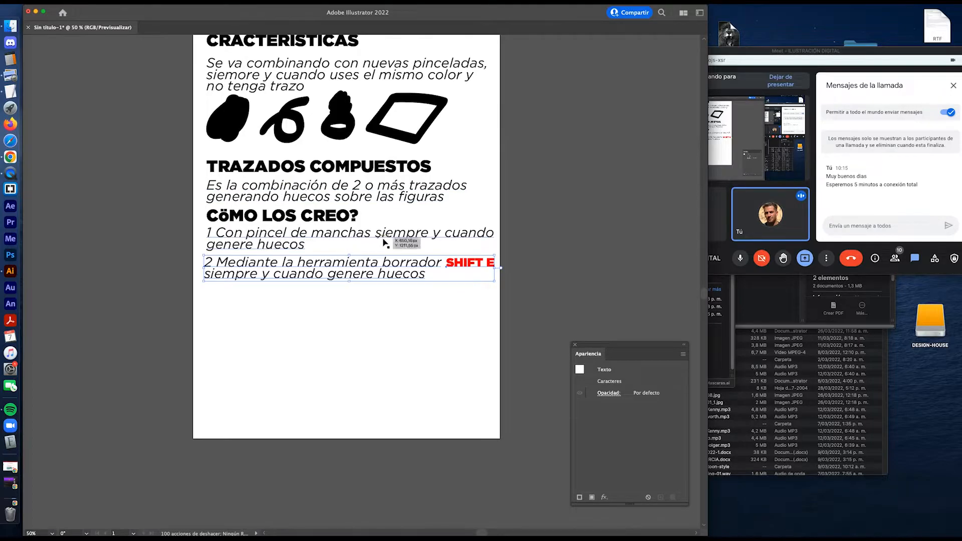
key(b)
key(Return)
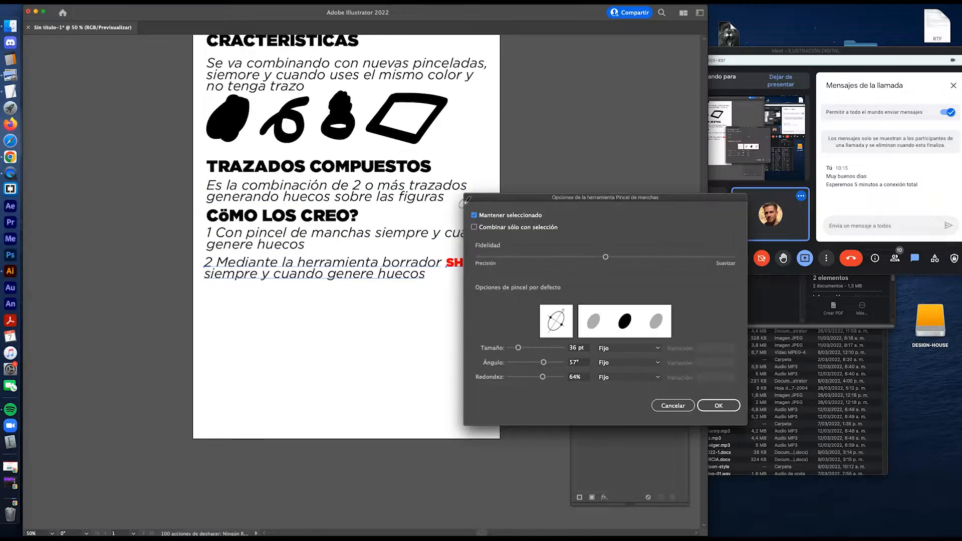
drag(519, 349, 514, 349)
key(Return)
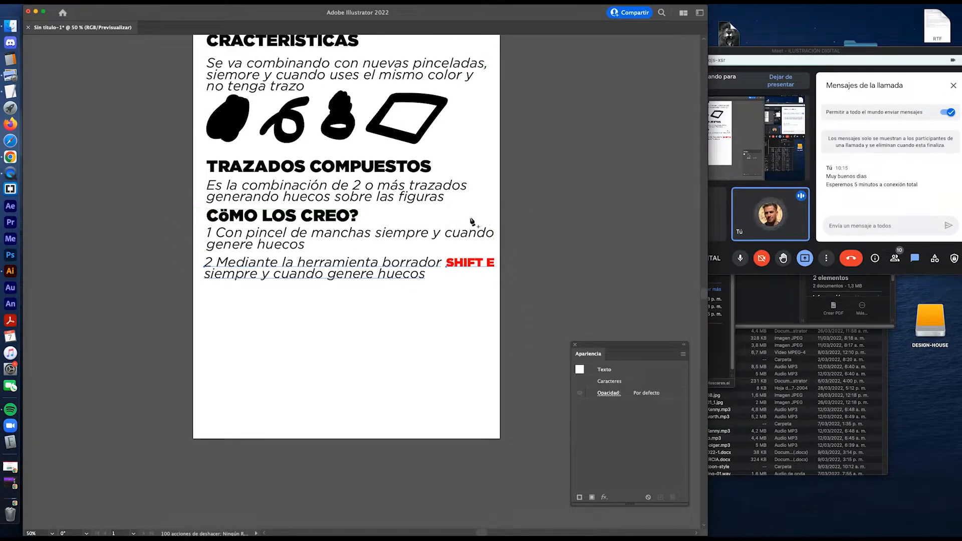
mouse_move(471, 221)
mouse_down()
mouse_move(480, 155)
mouse_move(450, 131)
mouse_move(463, 134)
mouse_up()
key(v)
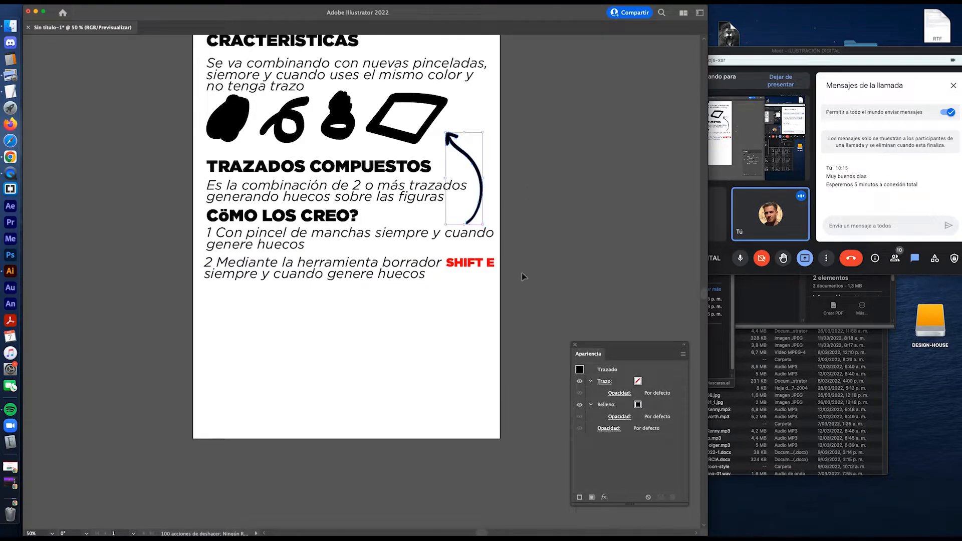
click(457, 315)
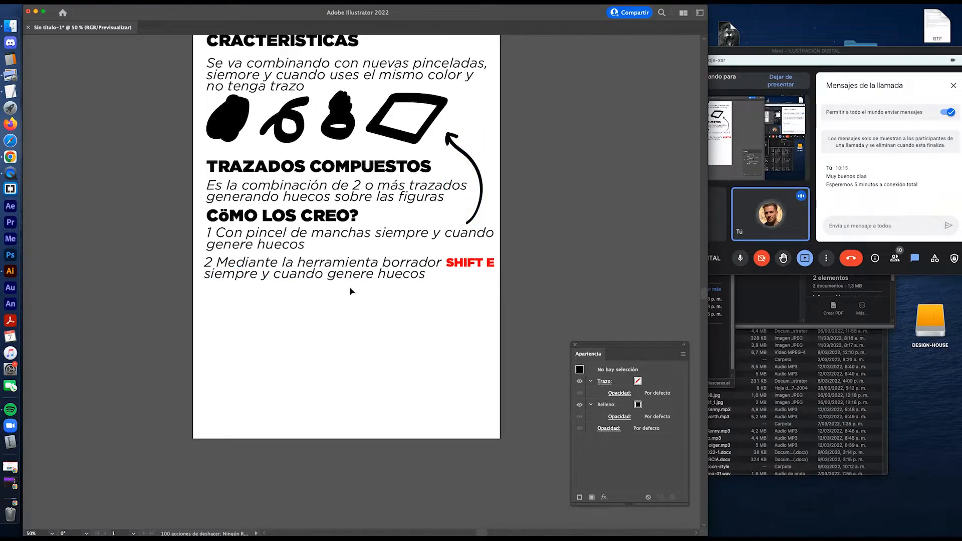
Step: Draw a solid black circle below the second numbered item and activate the Eraser tool
mouse_move(259, 298)
mouse_down()
mouse_move(315, 341)
mouse_move(346, 385)
mouse_move(308, 367)
mouse_up()
key(v)
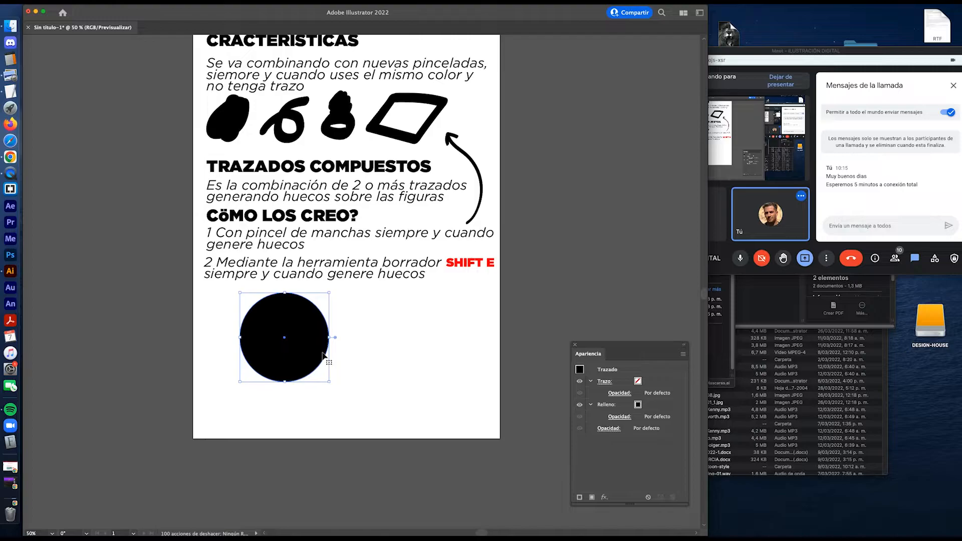
key(shift+e)
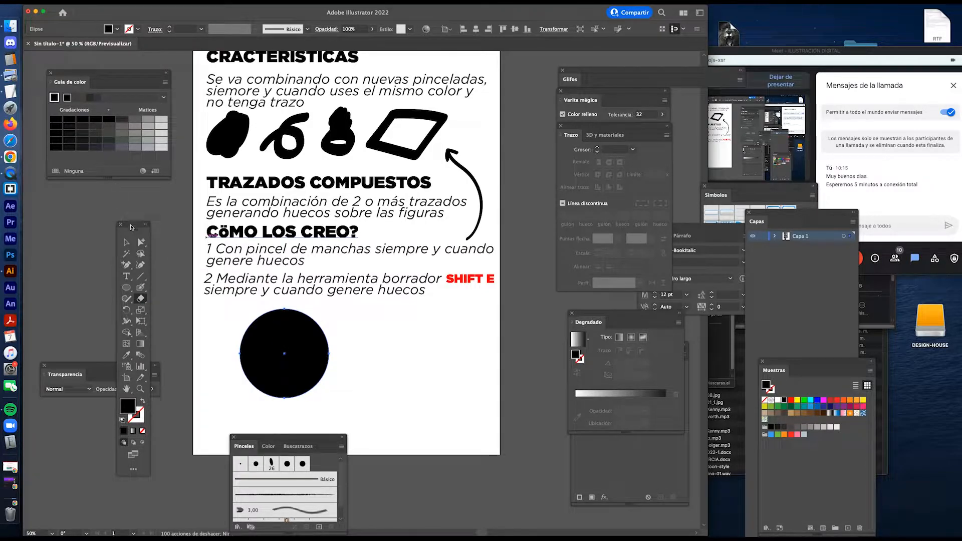
key(Tab)
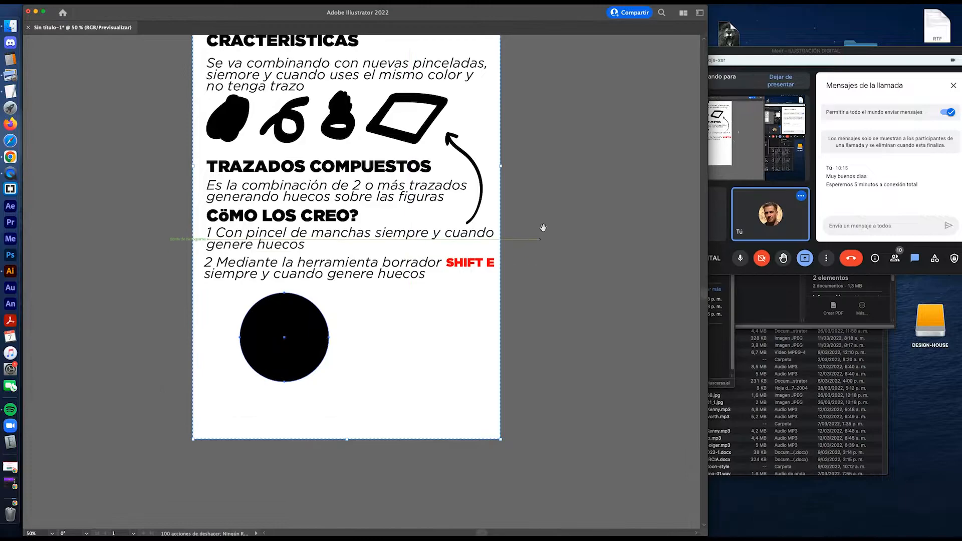
Step: Extend the artboard's right edge until the page is about twice as wide
key(shift+o)
drag(496, 221, 349, 236)
drag(341, 200, 661, 201)
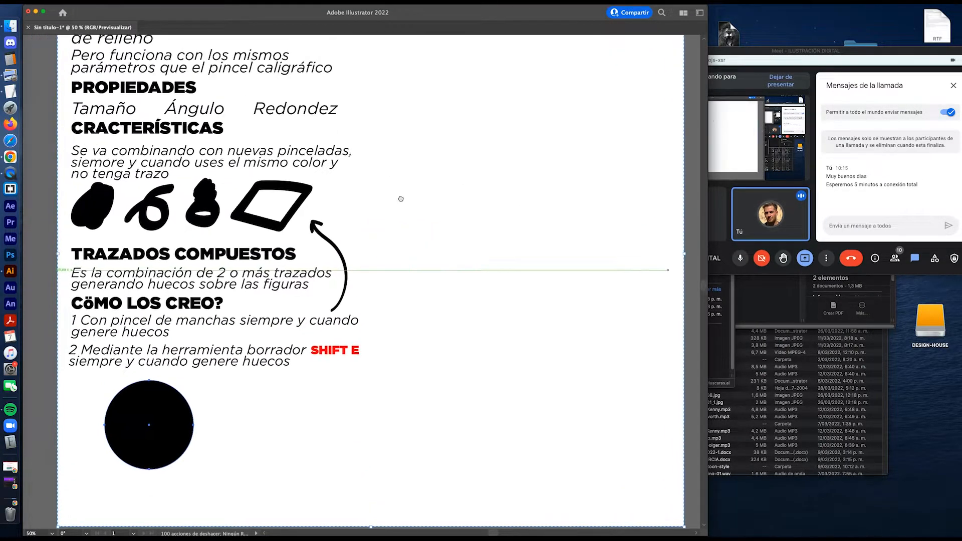
key(v)
Step: Copy the PINCEL DE MANCHAS heading with its SHIFT B label into the blank half of the page and retitle it BORRADOR
scroll(401, 199, up, 3)
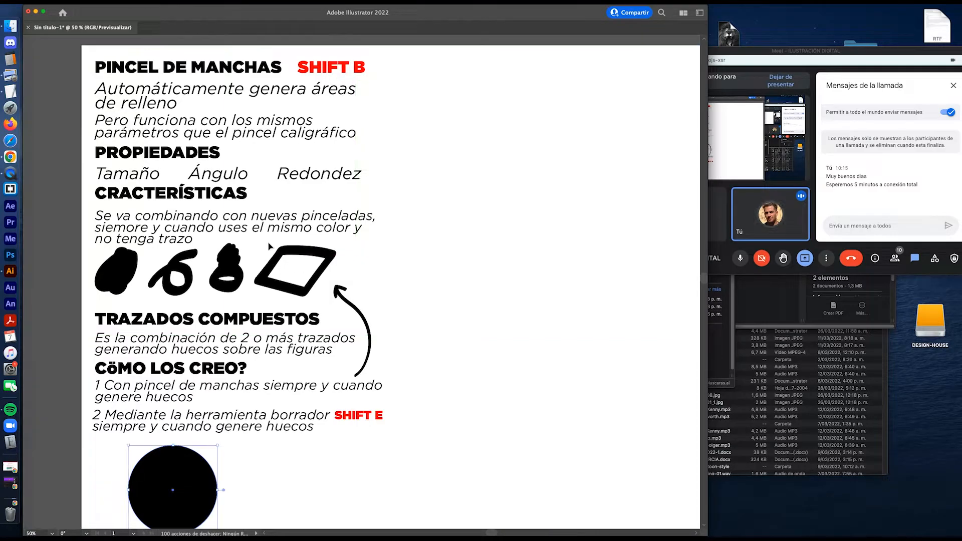
scroll(267, 251, right, 2)
scroll(267, 250, up, 2)
drag(274, 96, 401, 79)
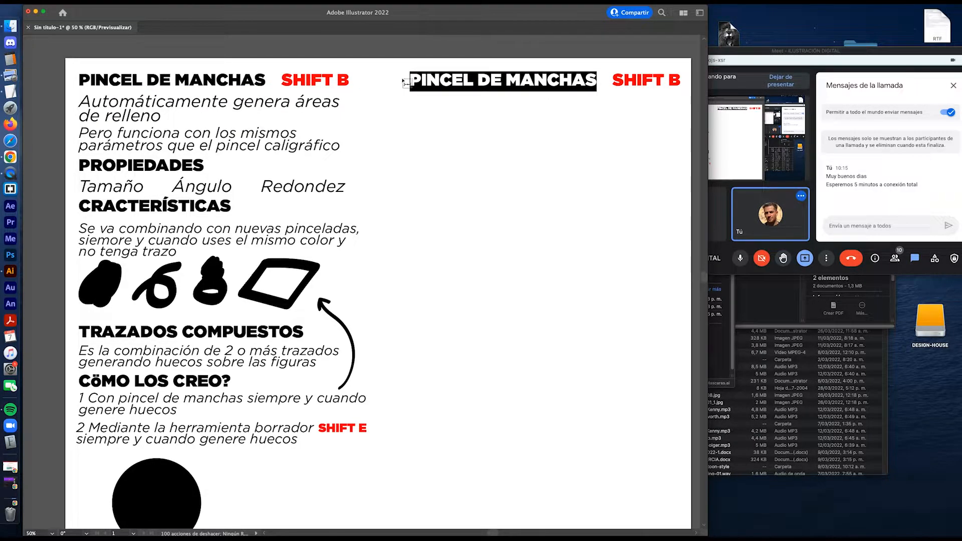
text(BORRADO)
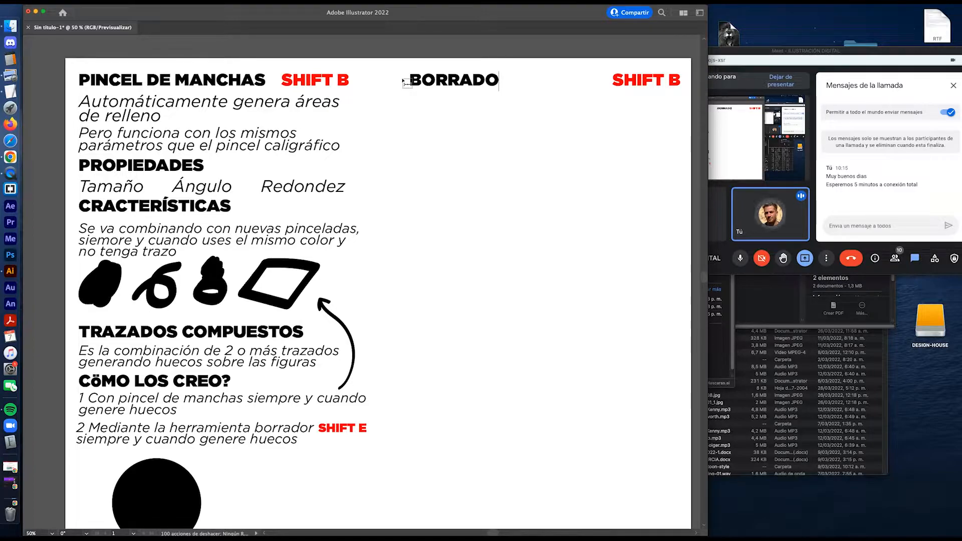
key(Escape)
Step: Copy the calligraphic brush paragraph below BORRADOR and change it to "Funciona con los mismos parámetros que el pincel caligráfico"
drag(451, 191, 450, 237)
drag(320, 200, 292, 186)
drag(224, 172, 559, 140)
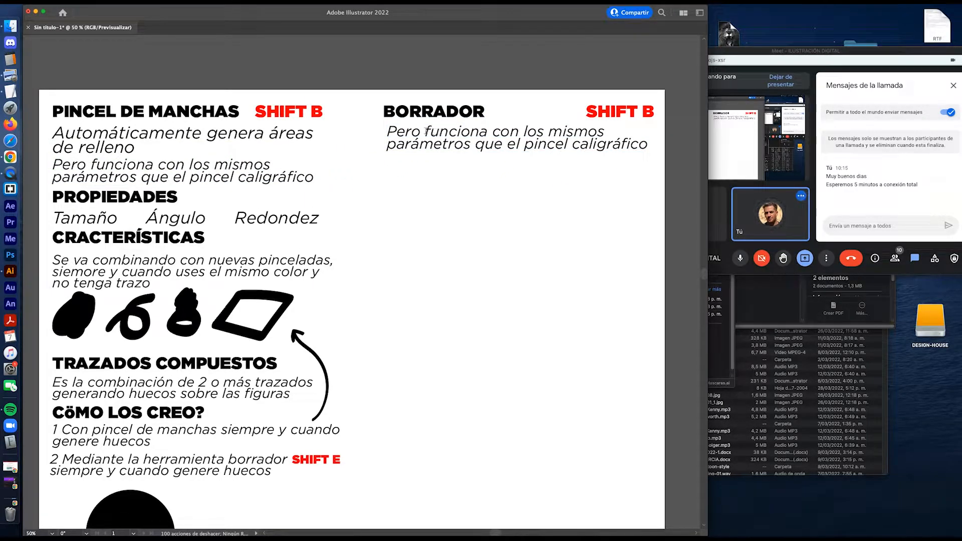
drag(430, 132, 405, 92)
text(F)
key(Escape)
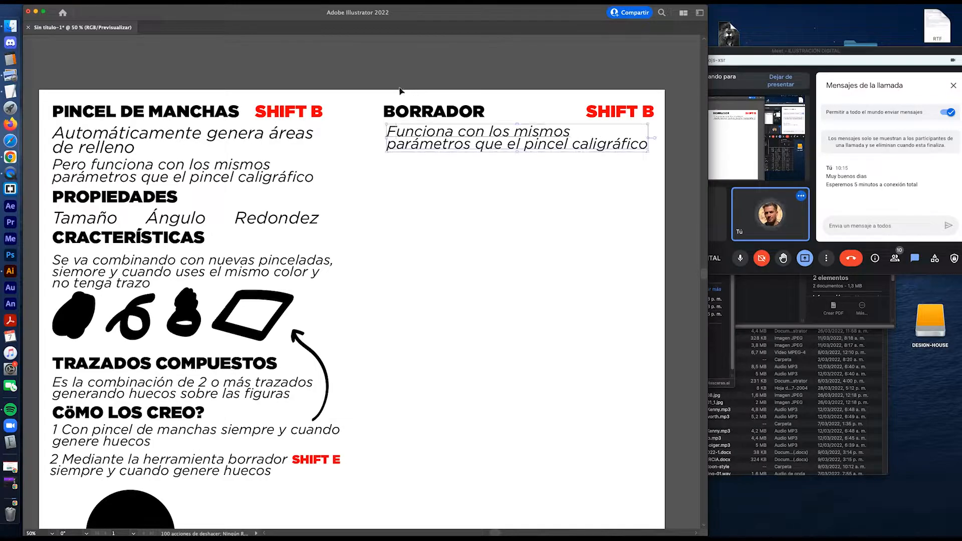
Step: Copy the PROPIEDADES heading and its property names below the BORRADOR paragraph, and move the red shortcut label beside BORRADOR
drag(84, 196, 415, 163)
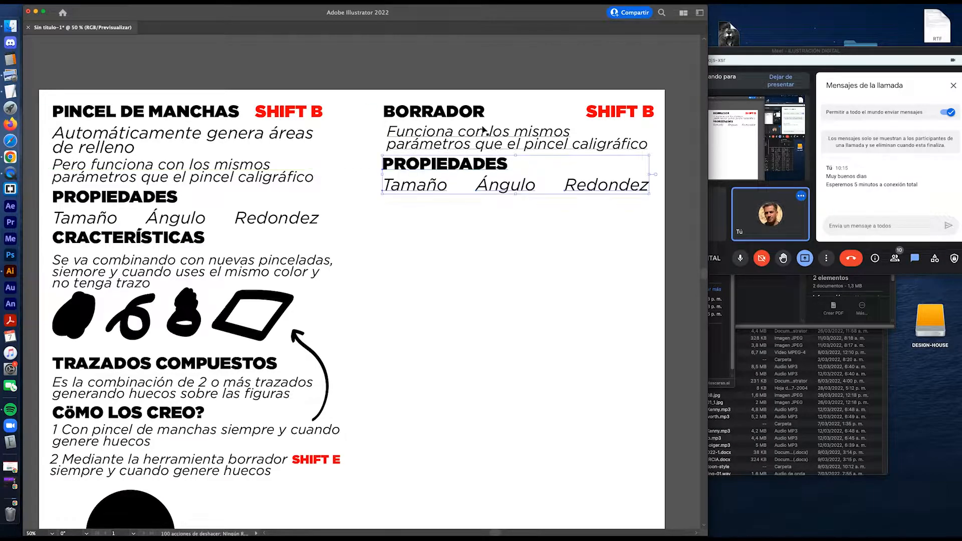
drag(624, 114, 540, 115)
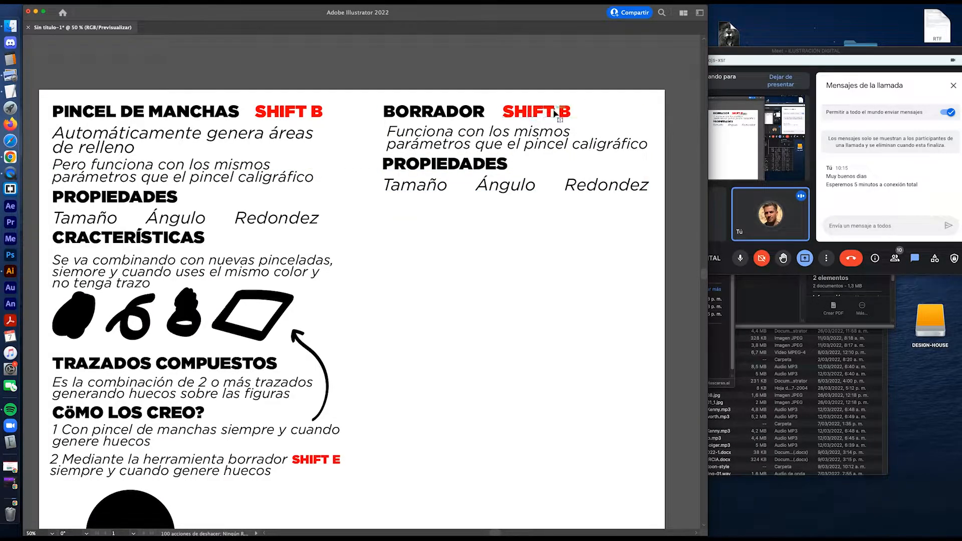
Step: Change the red shortcut label beside the BORRADOR heading to SHIFT E
double_click(564, 111)
text(E)
key(Escape)
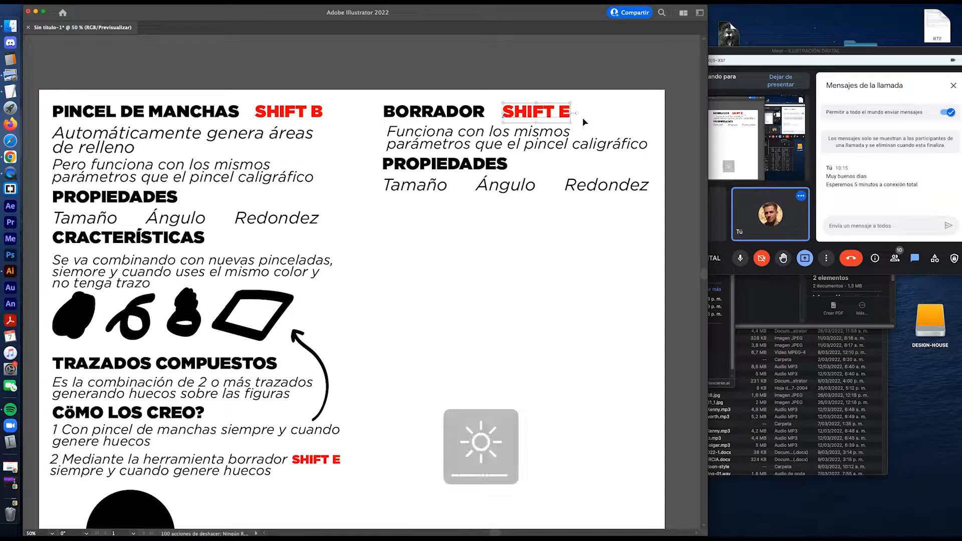
click(585, 116)
Step: Copy the CRACTERÍSTICAS heading and its paragraph from the blob brush notes below the BORRADOR property names
scroll(472, 191, down, 3)
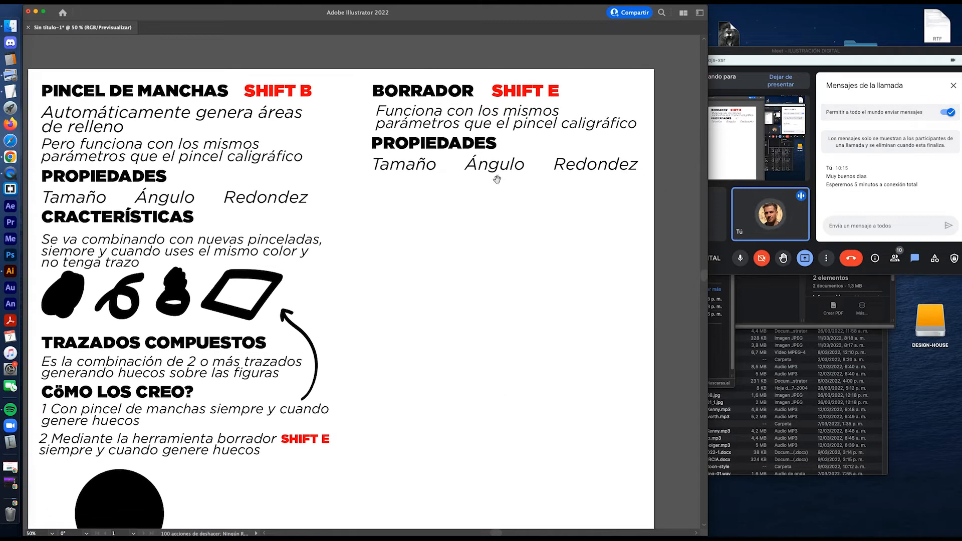
drag(471, 191, 494, 177)
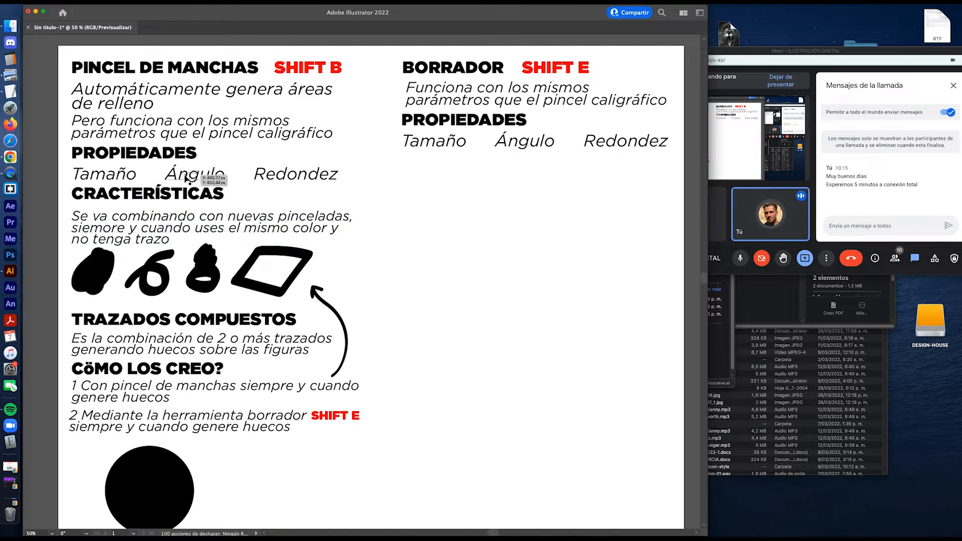
drag(145, 202, 476, 170)
drag(222, 220, 552, 184)
Step: Replace the copied paragraph's text with "Eliminar áreas cerradas o hacer huecos"
triple_click(550, 183)
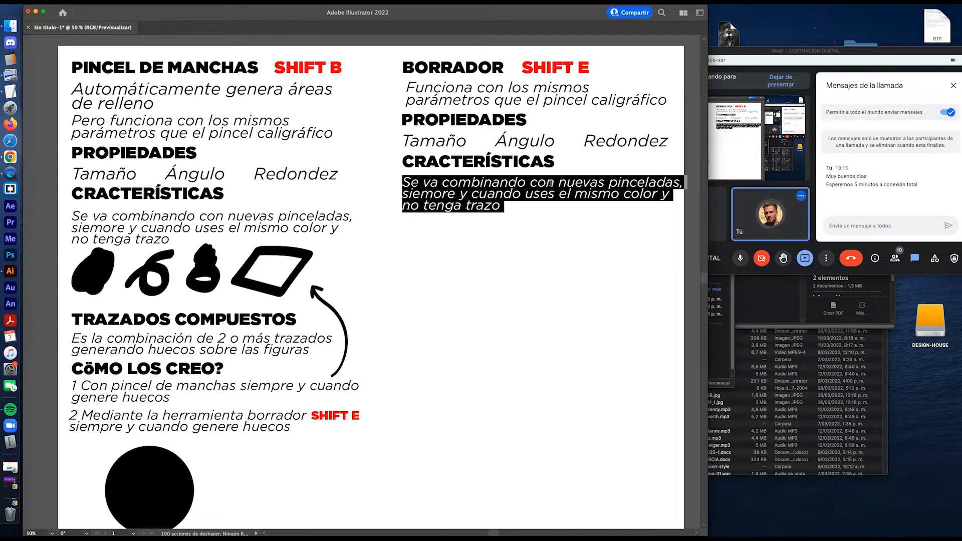
text(Elimib)
key(BackSpace)
text(na)
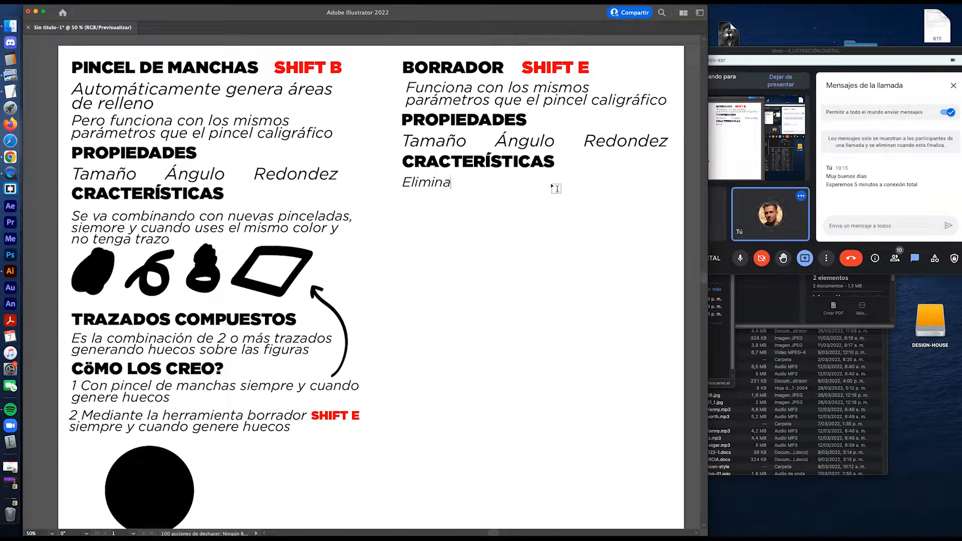
text(r áreas cerradas o hacer huecos)
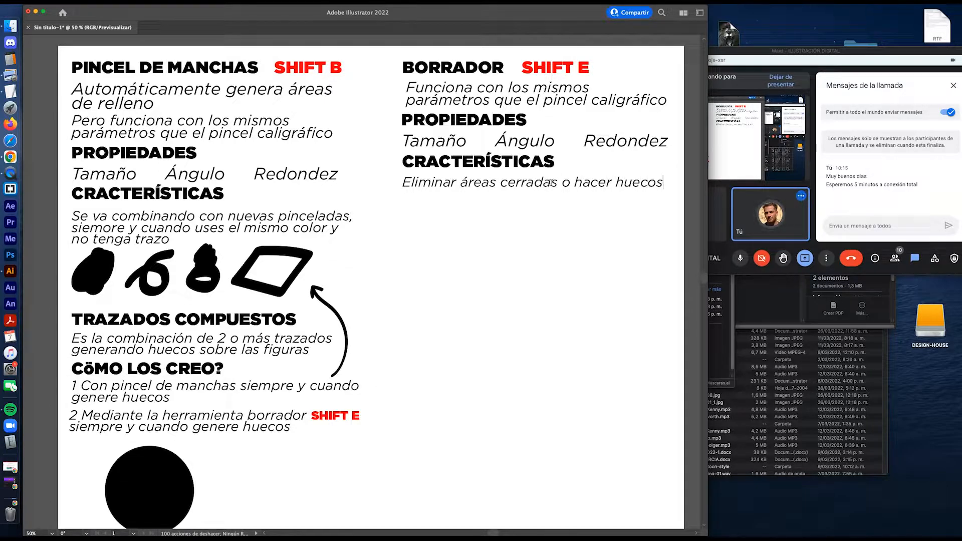
key(Escape)
Step: Move the black circle from below the compound path notes to just under the eraser characteristics paragraph
scroll(575, 305, down, 3)
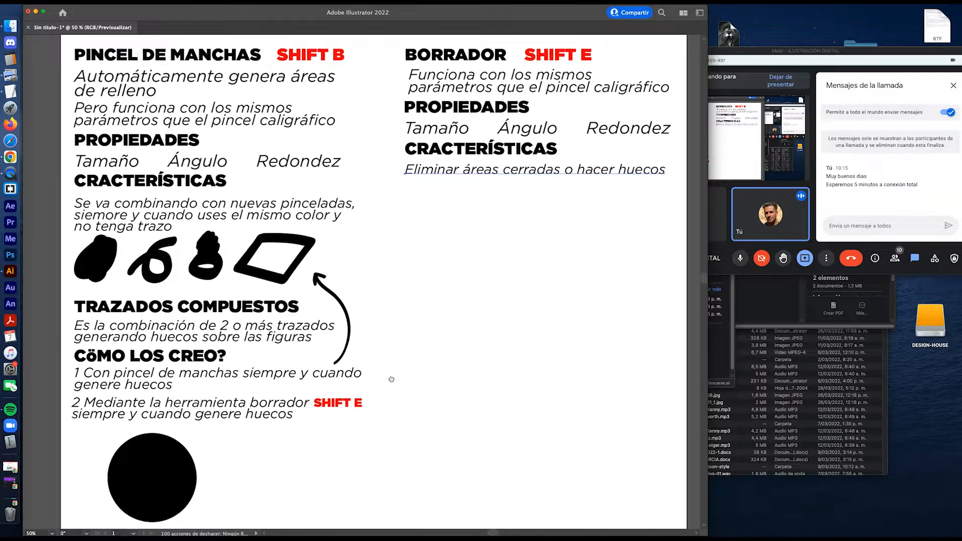
scroll(312, 380, right, 2)
drag(153, 442, 450, 197)
scroll(422, 290, up, 3)
scroll(422, 290, right, 1)
scroll(422, 290, up, 2)
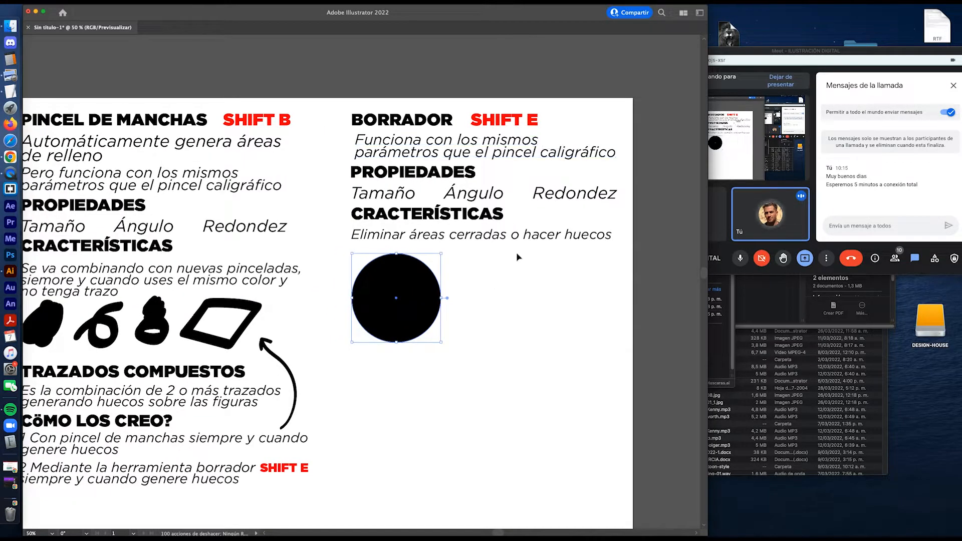
Step: Erase irregular bites along the right edge of the black circle with the Eraser
key(shift+e)
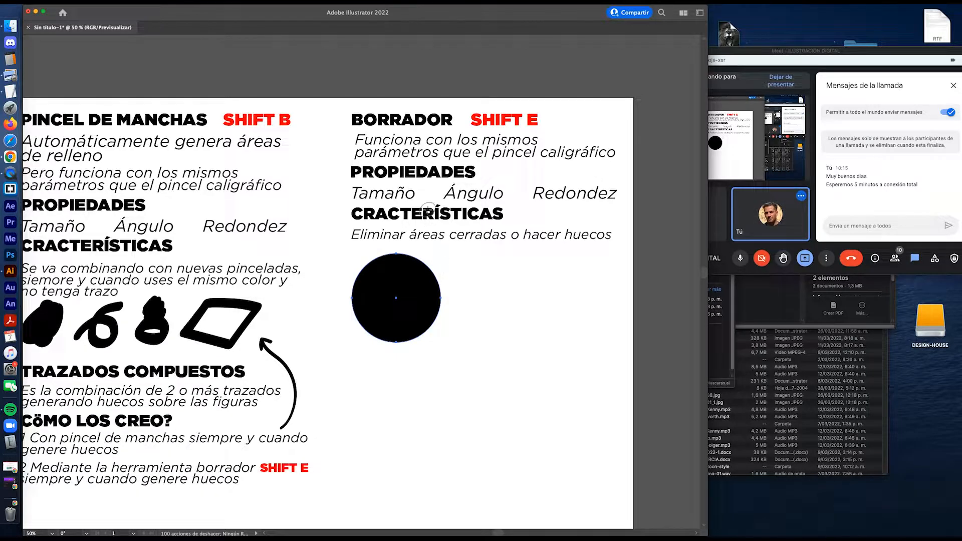
click(438, 270)
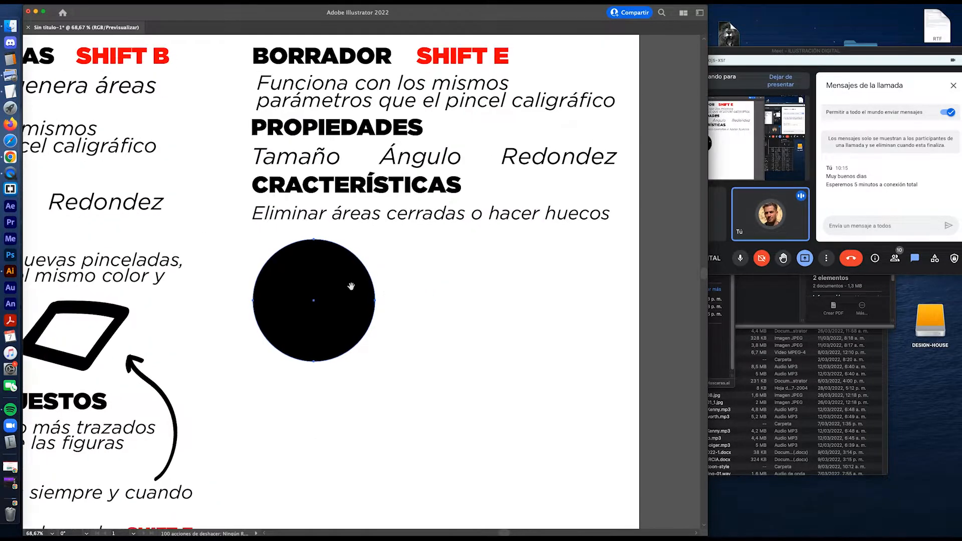
click(402, 301)
drag(415, 299, 432, 308)
mouse_move(389, 247)
mouse_down()
mouse_move(387, 237)
mouse_move(428, 281)
mouse_move(423, 299)
mouse_move(419, 290)
mouse_move(423, 281)
mouse_move(433, 348)
mouse_up()
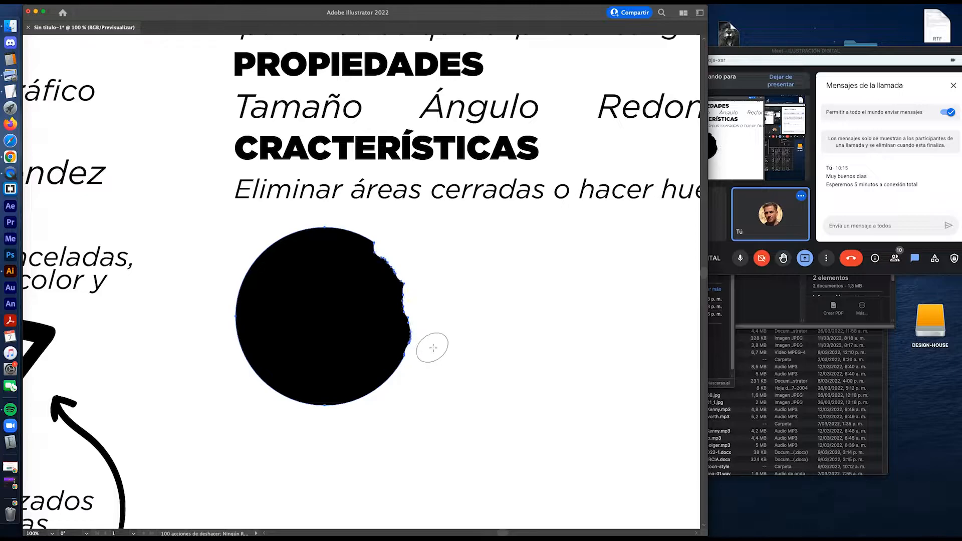
key(v)
click(477, 328)
Step: Show the bitten circle's appearance attributes and erase a deeper notch in its upper-right edge
key(z)
click(400, 295)
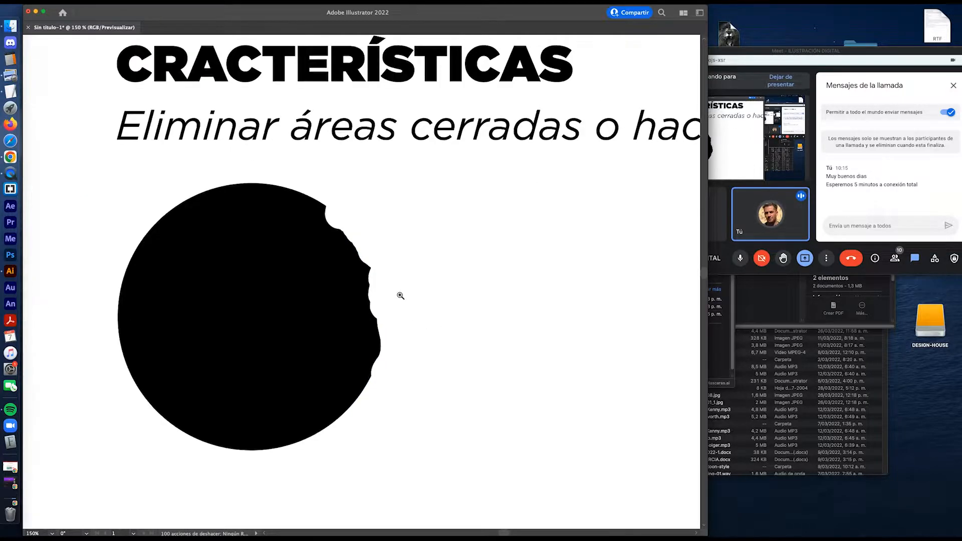
click(396, 307)
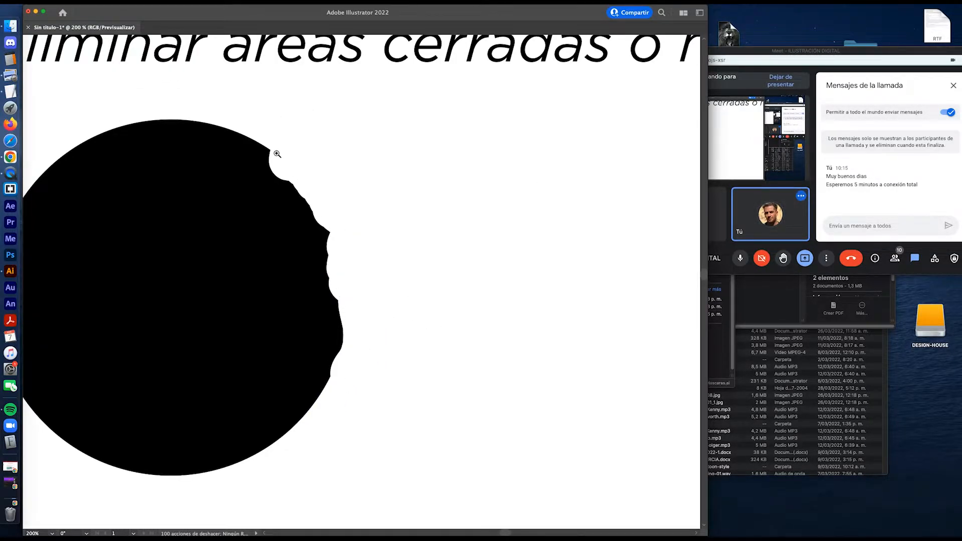
drag(298, 225, 436, 208)
alt+click(389, 234)
alt+click(391, 248)
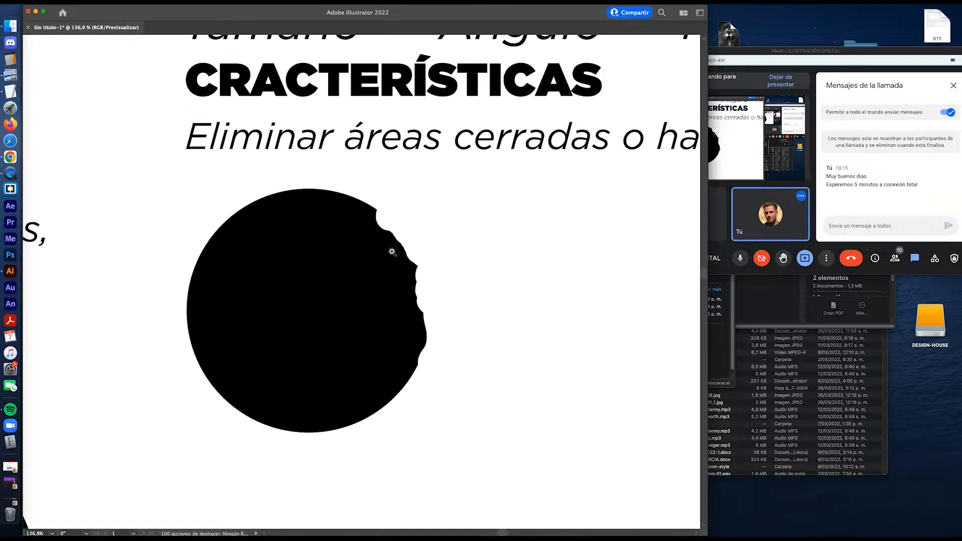
key(shift+e)
key(v)
click(362, 277)
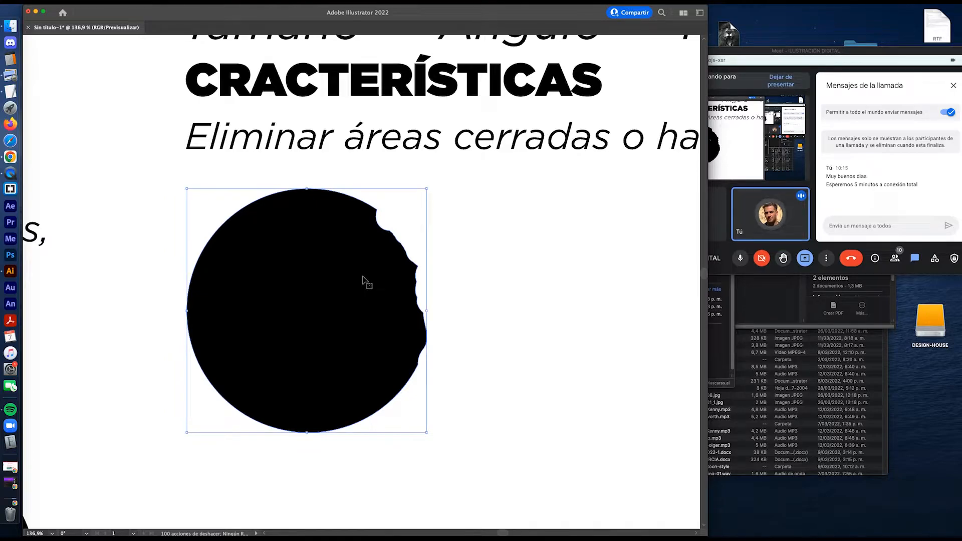
key(shift+F6)
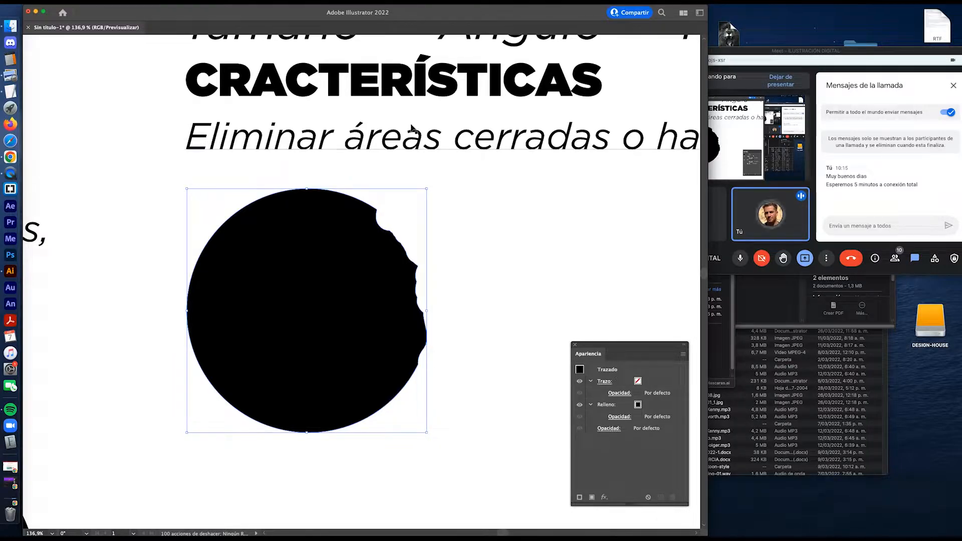
key(shift+e)
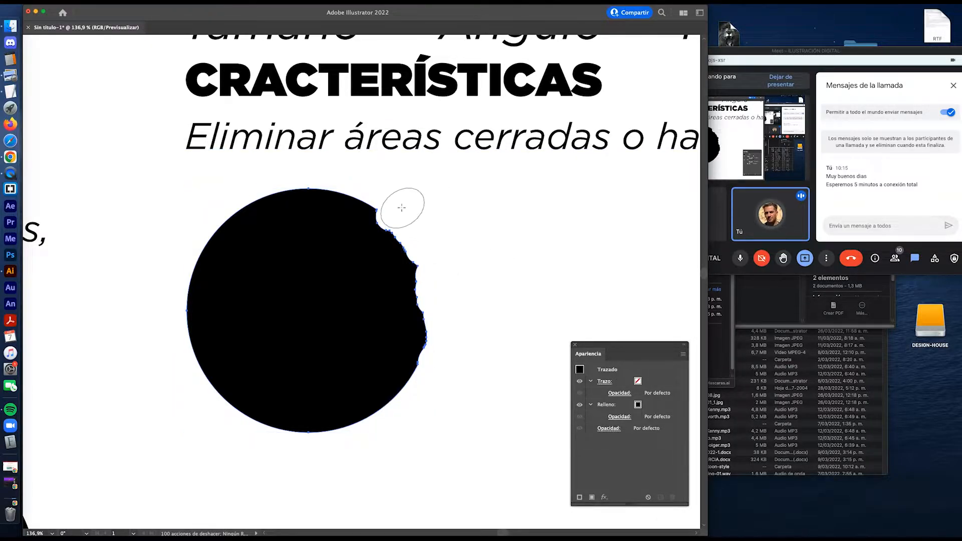
mouse_move(392, 207)
mouse_down()
mouse_move(386, 197)
mouse_move(426, 219)
mouse_up()
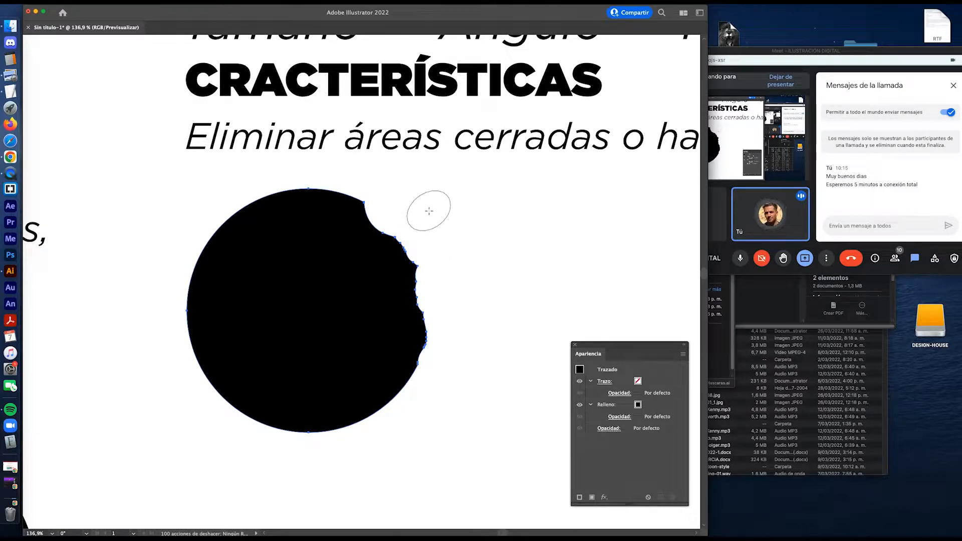
Step: Try cutting two diagonal channels into the circle from its edge with the Eraser, and undo the cuts
mouse_move(436, 194)
mouse_down()
mouse_move(391, 259)
mouse_move(294, 313)
mouse_move(245, 323)
mouse_up()
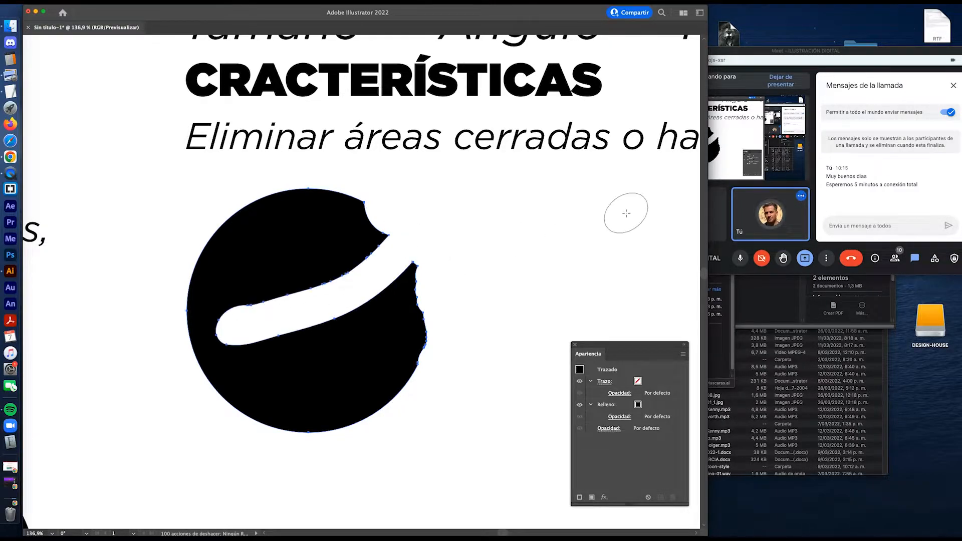
key(super+z)
key(super+shift+z)
key(super+z)
mouse_move(420, 222)
mouse_down()
mouse_move(393, 247)
mouse_move(226, 318)
mouse_up()
drag(224, 455, 446, 344)
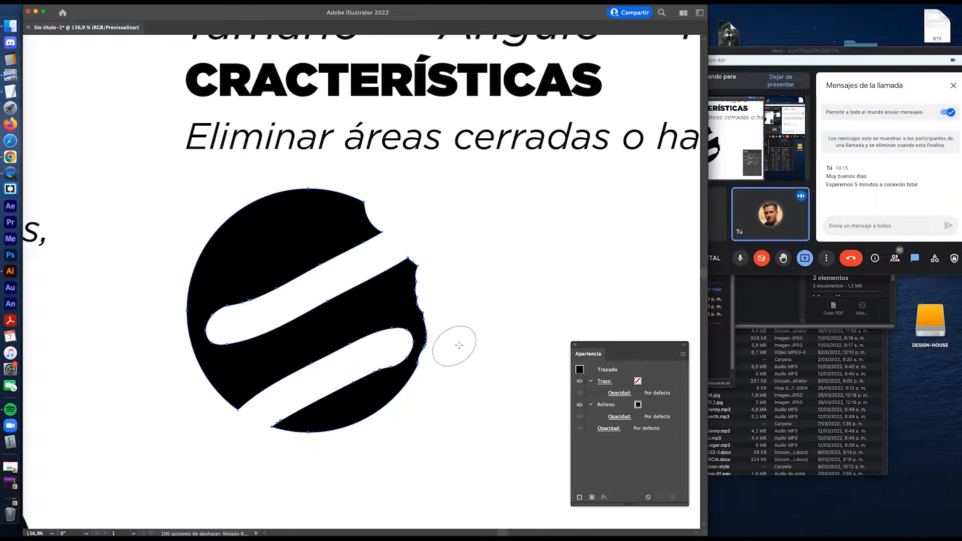
key(v)
drag(369, 325, 408, 307)
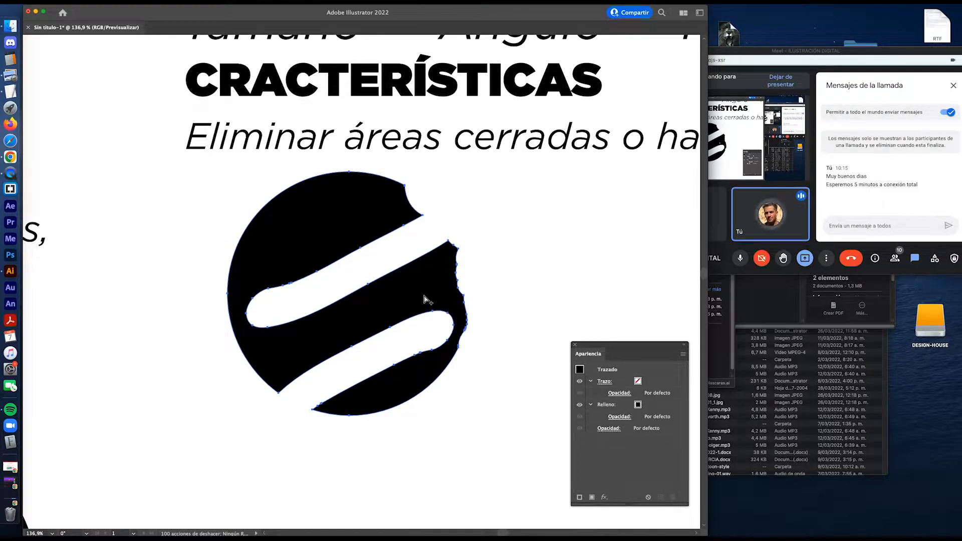
drag(423, 299, 422, 301)
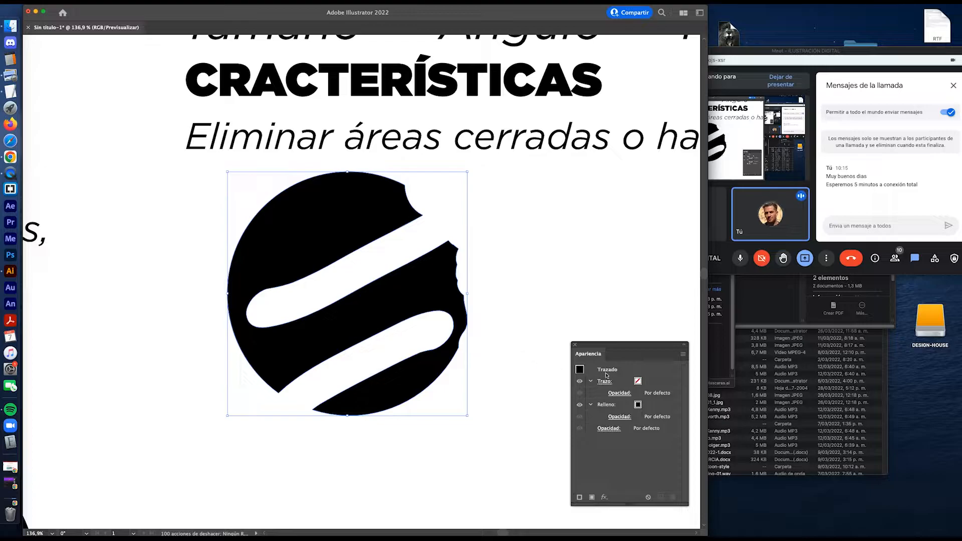
key(super+z)
key(super+z)
key(super+z)
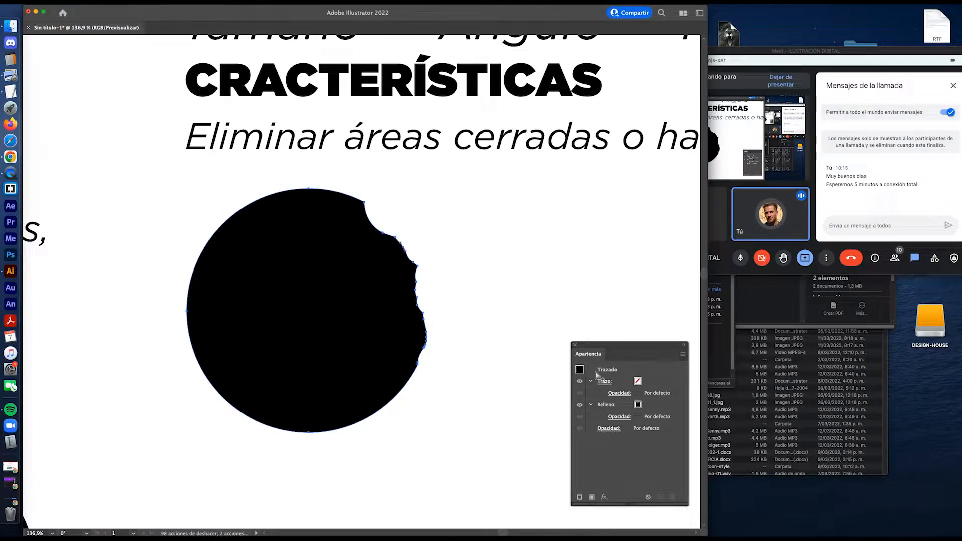
Step: Erase an enclosed oval hole in the upper part of the circle without reaching its outer edge
key(shift+e)
mouse_move(328, 229)
mouse_down()
mouse_move(292, 243)
mouse_move(321, 248)
mouse_move(328, 235)
mouse_move(290, 234)
mouse_move(277, 252)
mouse_move(301, 258)
mouse_move(325, 243)
mouse_move(321, 232)
mouse_move(292, 233)
mouse_move(266, 258)
mouse_move(279, 269)
mouse_move(326, 258)
mouse_move(339, 233)
mouse_move(320, 224)
mouse_move(278, 239)
mouse_move(255, 273)
mouse_up()
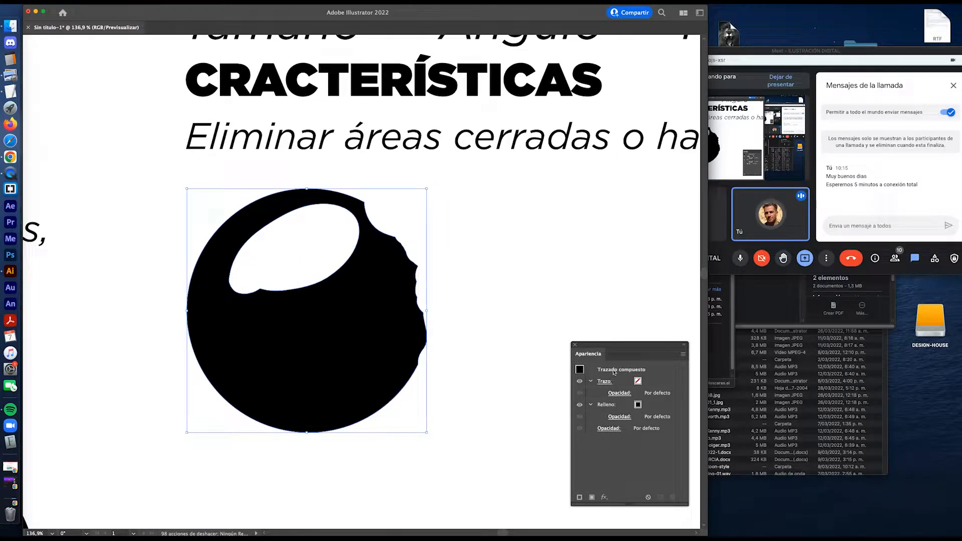
key(super+minus)
key(super+minus)
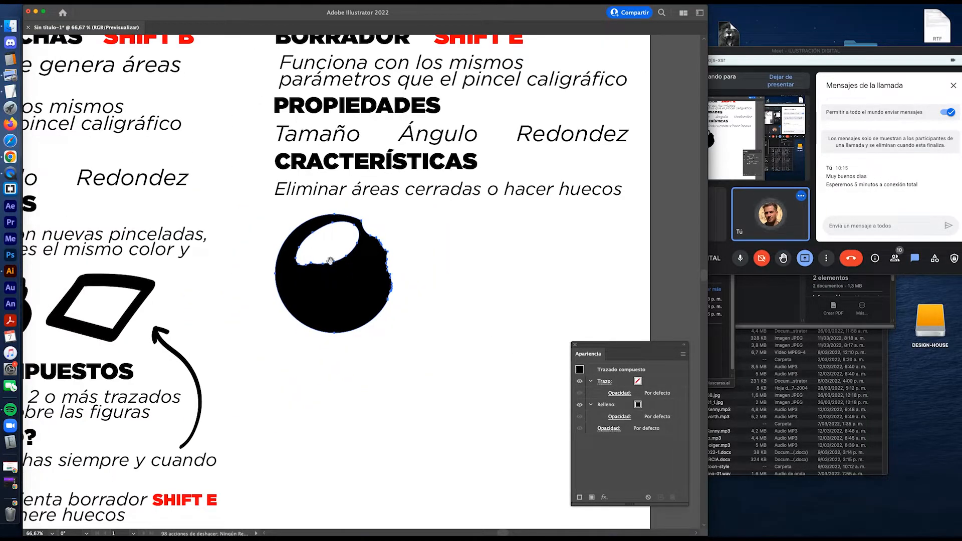
drag(328, 259, 362, 253)
Step: Enlarge the hole inside the circle with the Eraser until only a thick black ring remains
key(Tab)
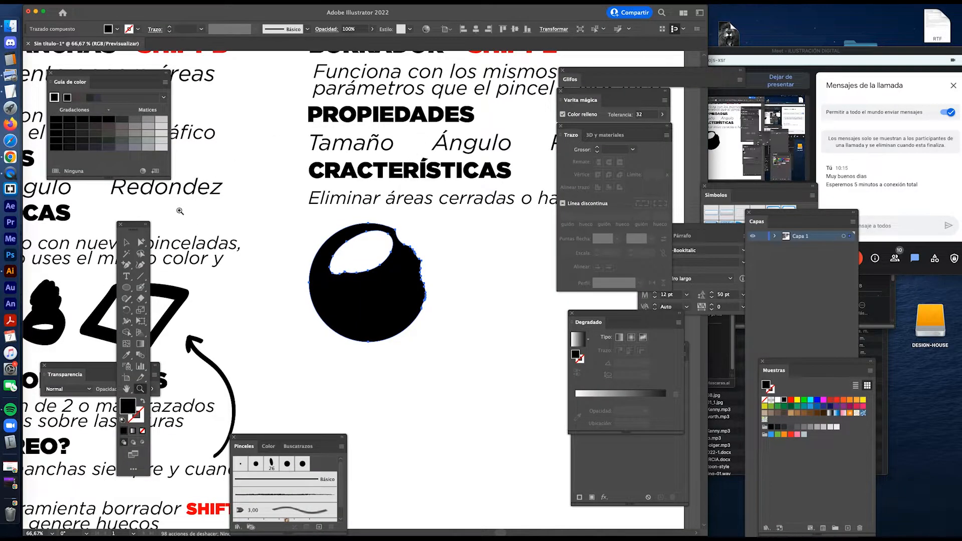
click(141, 244)
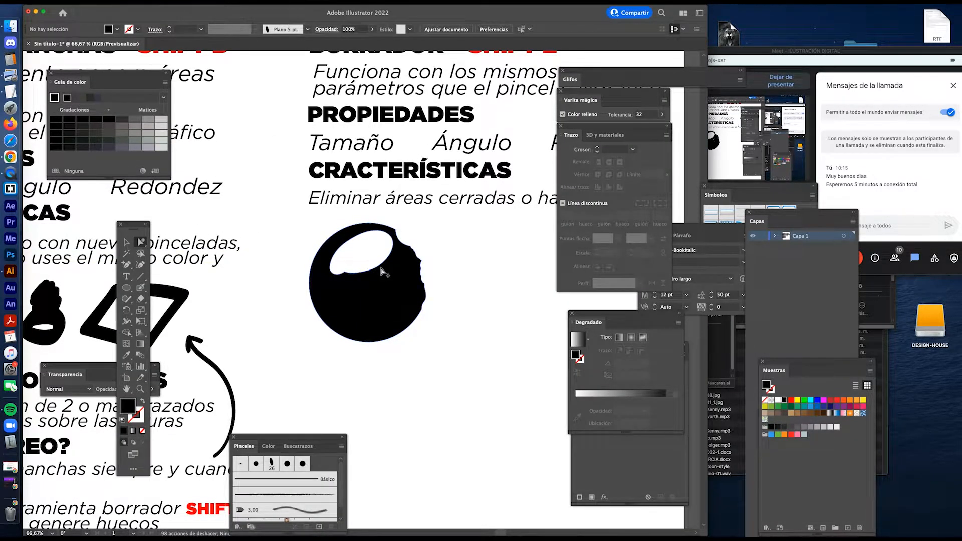
mouse_move(382, 270)
mouse_down()
mouse_move(300, 257)
mouse_move(301, 249)
mouse_move(394, 270)
mouse_move(303, 251)
mouse_move(370, 260)
mouse_move(413, 314)
mouse_move(406, 327)
mouse_move(378, 271)
mouse_move(382, 280)
mouse_move(337, 281)
mouse_move(357, 307)
mouse_move(379, 302)
mouse_move(387, 281)
mouse_move(360, 291)
mouse_move(376, 289)
mouse_up()
key(shift+e)
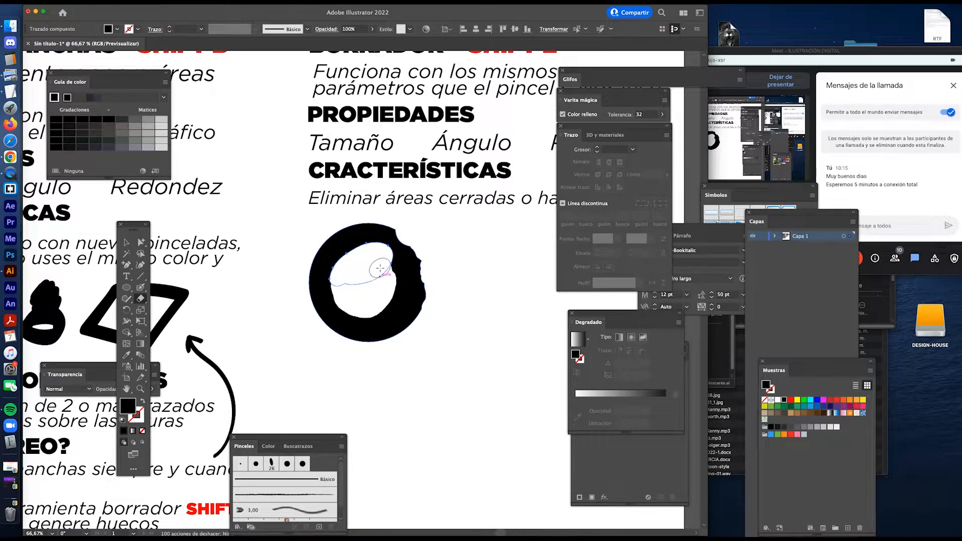
mouse_move(342, 293)
mouse_down()
mouse_move(342, 281)
mouse_move(405, 269)
mouse_up()
key(v)
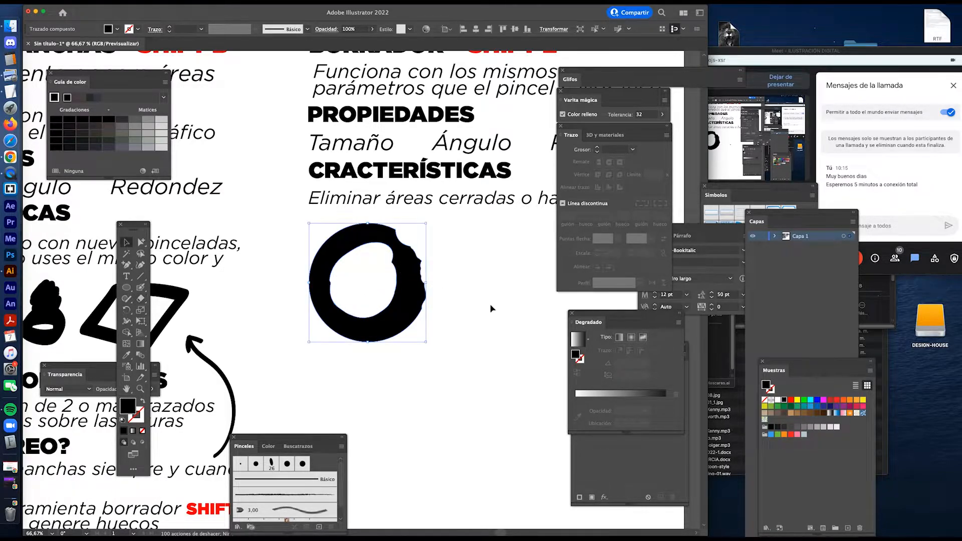
Step: Scale the ring down to about two-thirds of its size and place it just below the eraser characteristics paragraph
drag(413, 306, 422, 303)
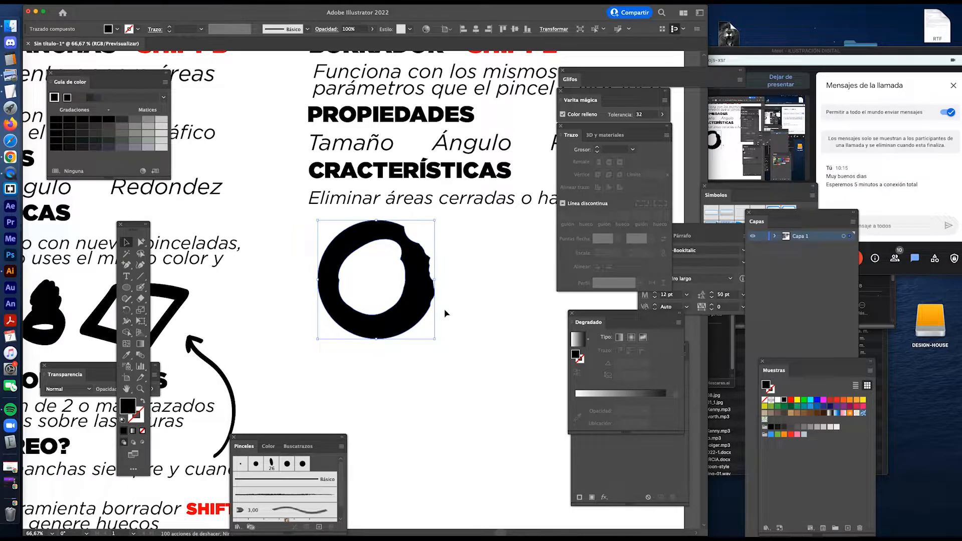
drag(436, 339, 554, 202)
scroll(423, 286, down, 3)
scroll(423, 286, left, 3)
key(Tab)
drag(563, 116, 474, 192)
key(v)
scroll(485, 153, down, 1)
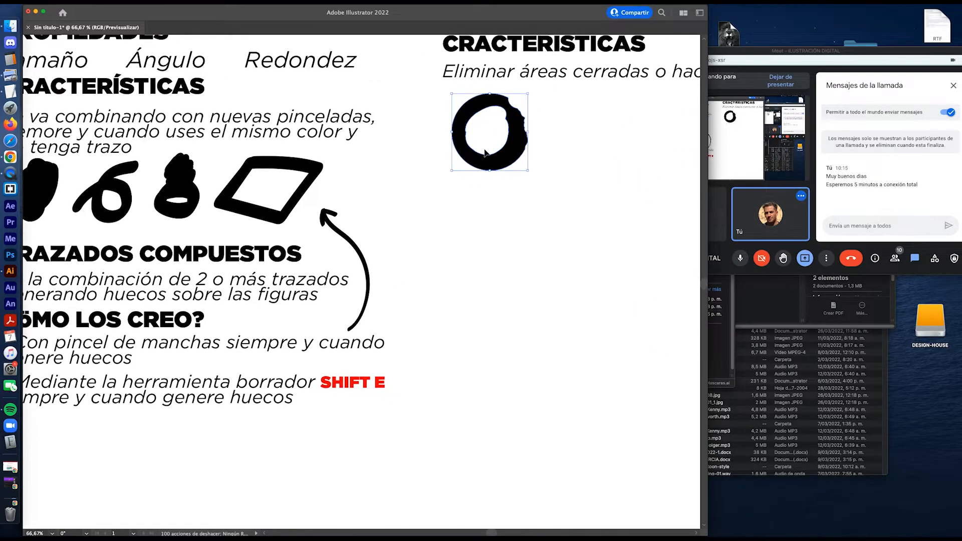
Step: Paint a curved black arrow with the Blob Brush from the SHIFT E label in explanation 2 up to the ring
scroll(482, 164, up, 2)
scroll(501, 185, left, 2)
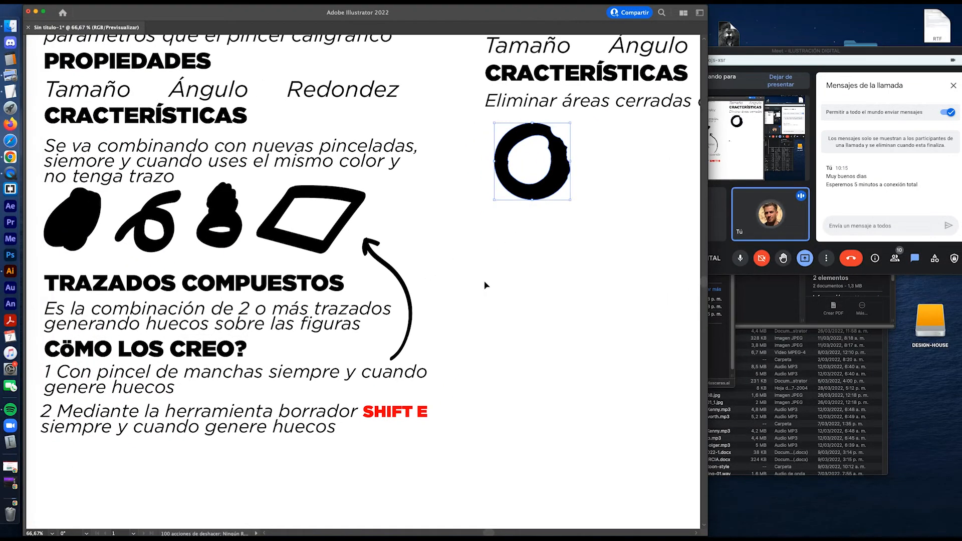
key(shift+e)
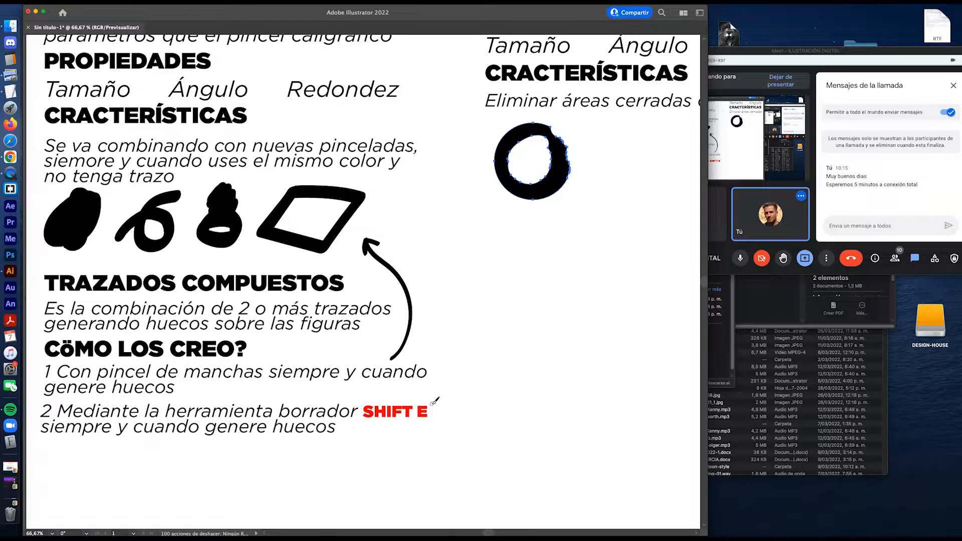
mouse_move(450, 393)
mouse_down()
mouse_move(451, 289)
mouse_move(480, 202)
mouse_move(476, 215)
mouse_up()
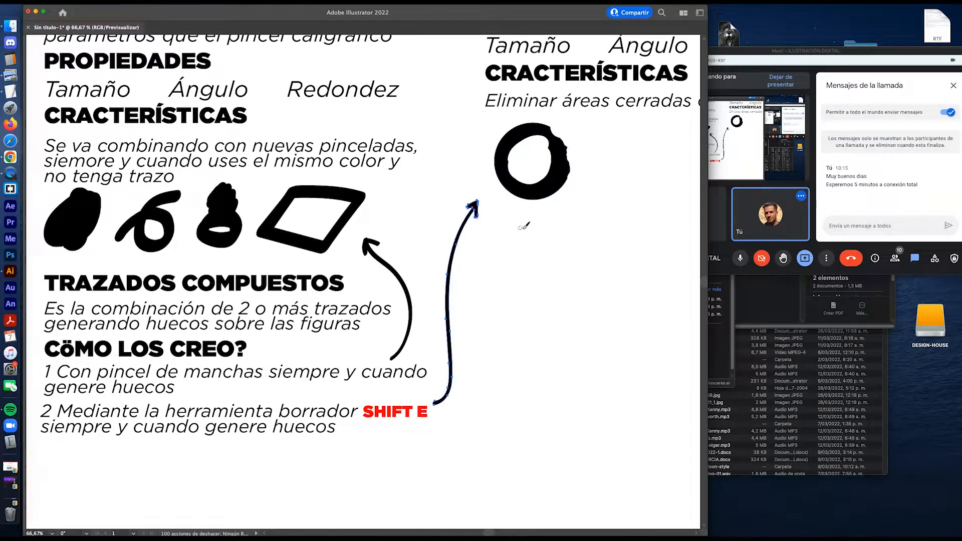
alt+click(497, 340)
scroll(521, 339, up, 3)
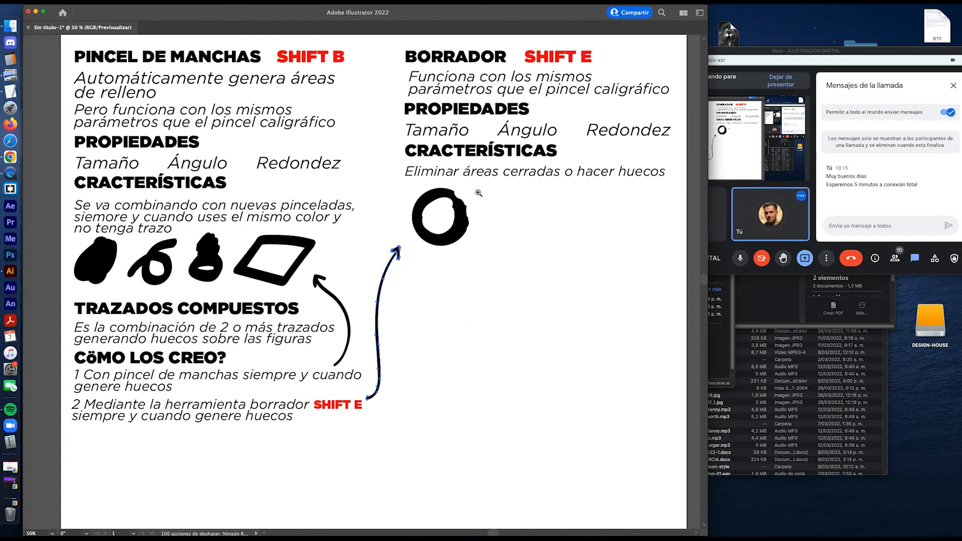
Step: Draw a solid black circle, slightly larger than the ring, on the far side of it from the eraser arrow
scroll(480, 193, left, 2)
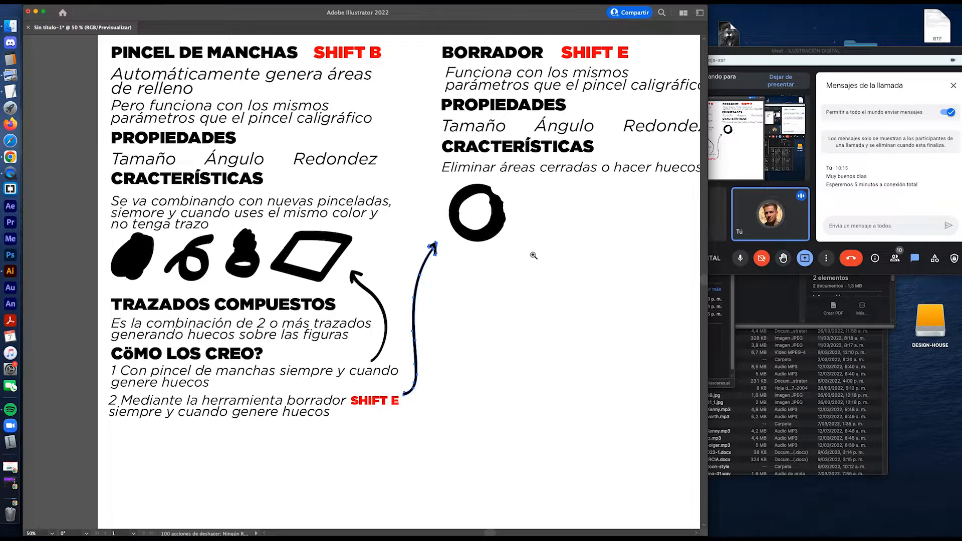
key(ctrl+shift+a)
key(shift+e)
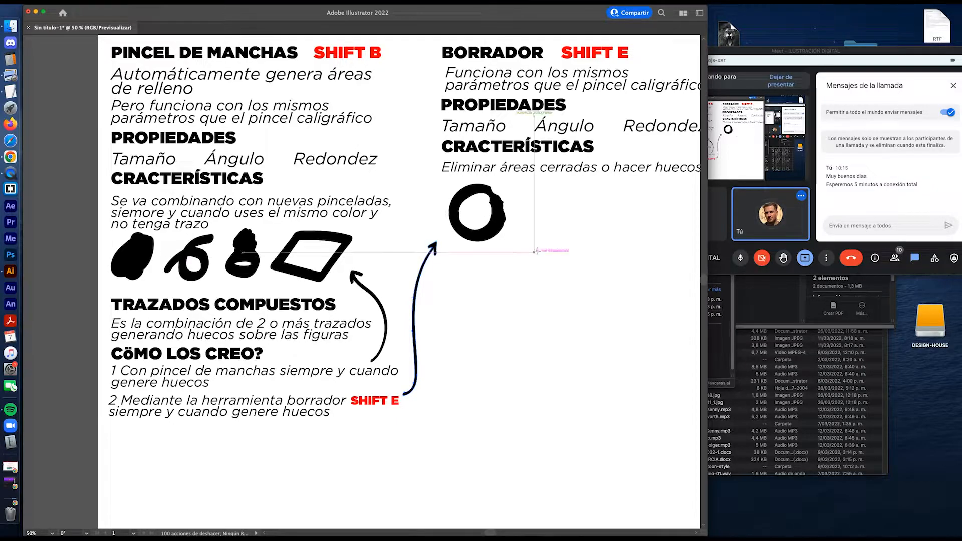
drag(534, 188, 600, 253)
Step: Erase several bite-shaped notches out of the new circle's right edge with the Eraser, leaving its interior solid
key(shift+e)
drag(597, 201, 603, 251)
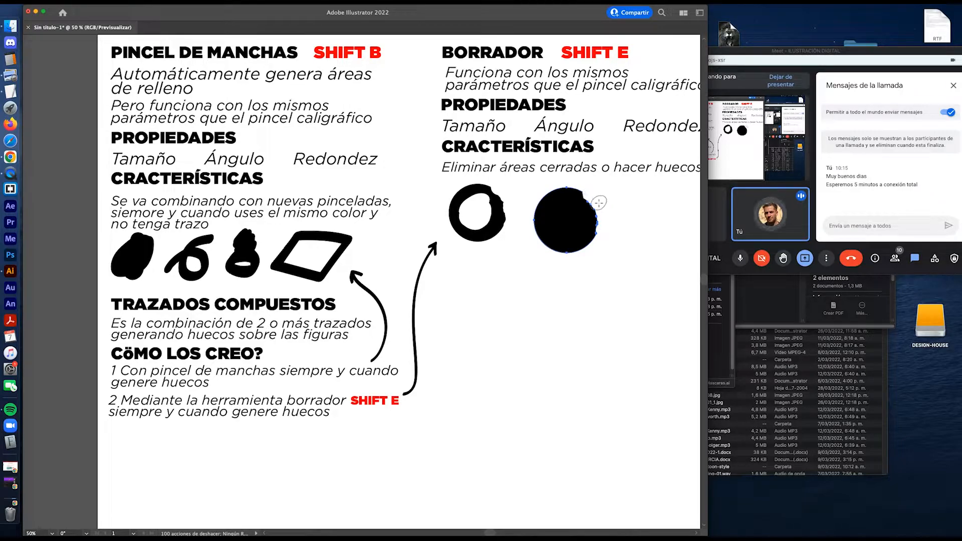
mouse_move(596, 193)
mouse_down()
mouse_move(587, 190)
mouse_move(605, 222)
mouse_move(574, 228)
mouse_up()
Step: Examine the bitten circle's edge up close and move the circle level with the ring, under the eraser characteristics text
key(v)
click(600, 246)
click(603, 224)
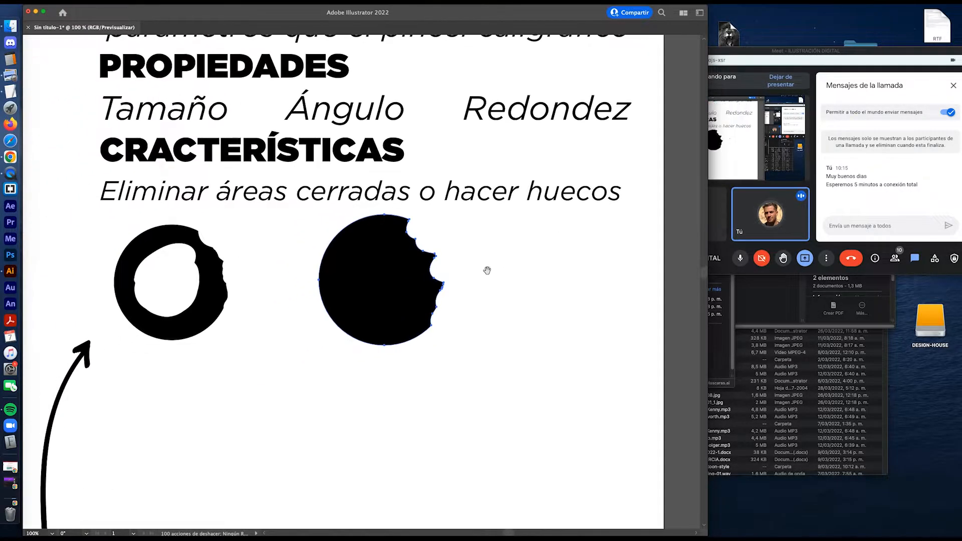
click(493, 291)
scroll(483, 311, left, 3)
scroll(483, 311, down, 2)
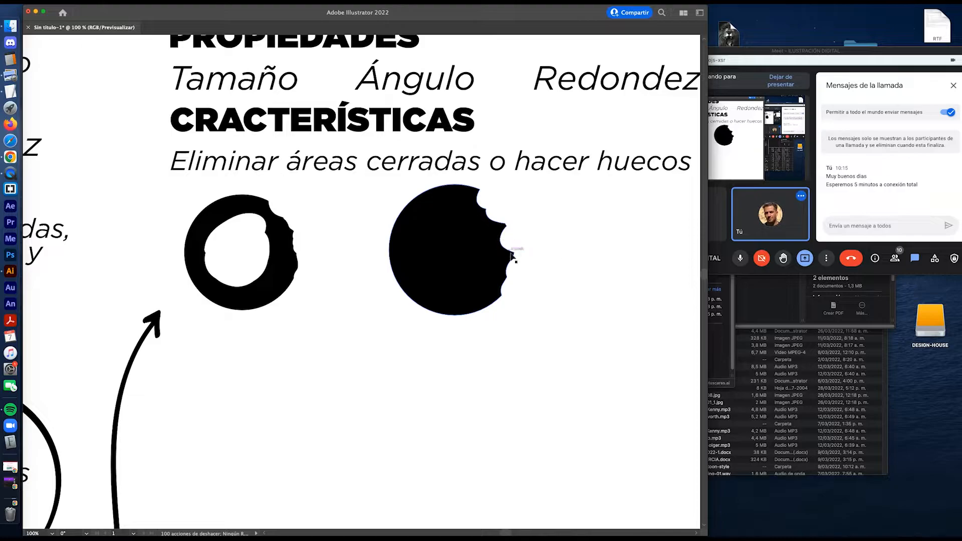
scroll(492, 292, down, 5)
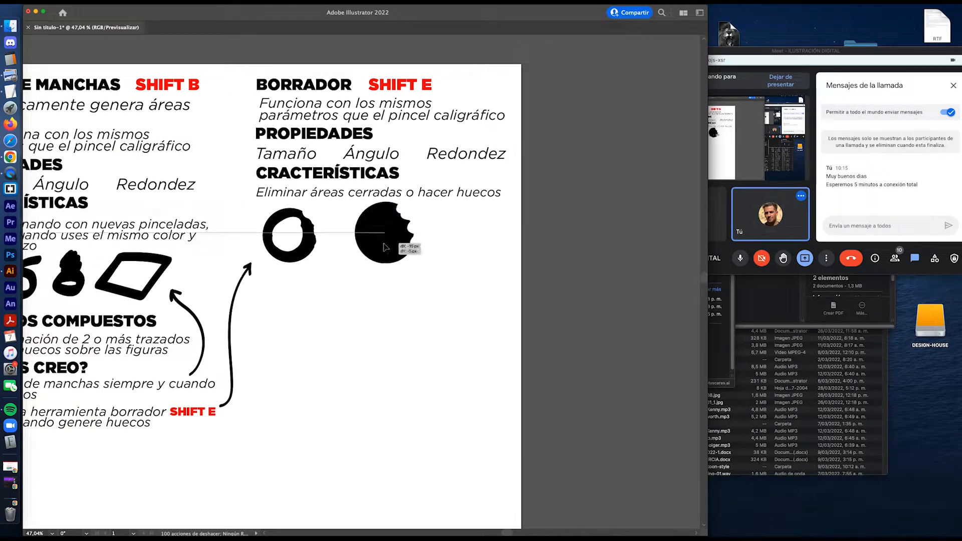
drag(344, 253, 434, 262)
scroll(434, 263, left, 3)
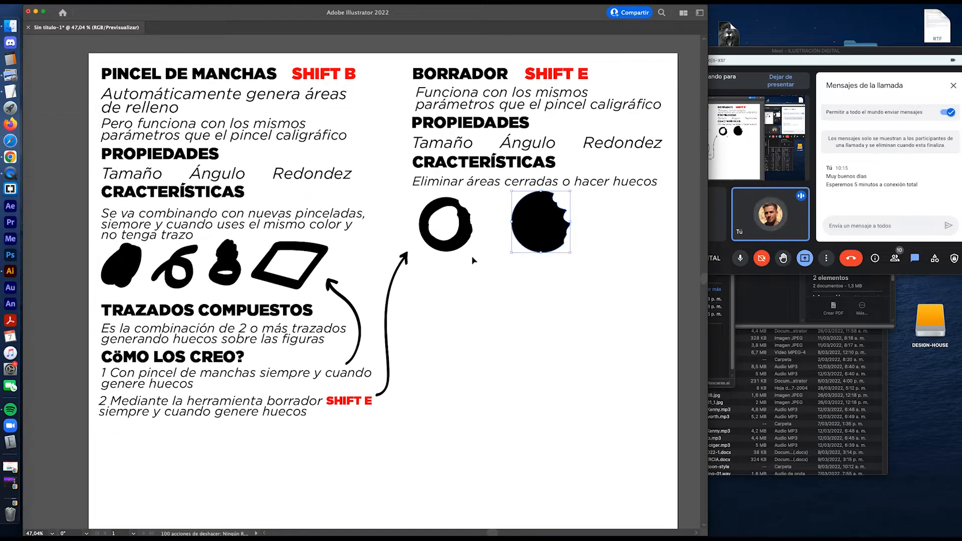
Step: Draw a vertical Pen line between the two columns, from the headings to the eraser arrow, with a black stroke and no fill
click(386, 64)
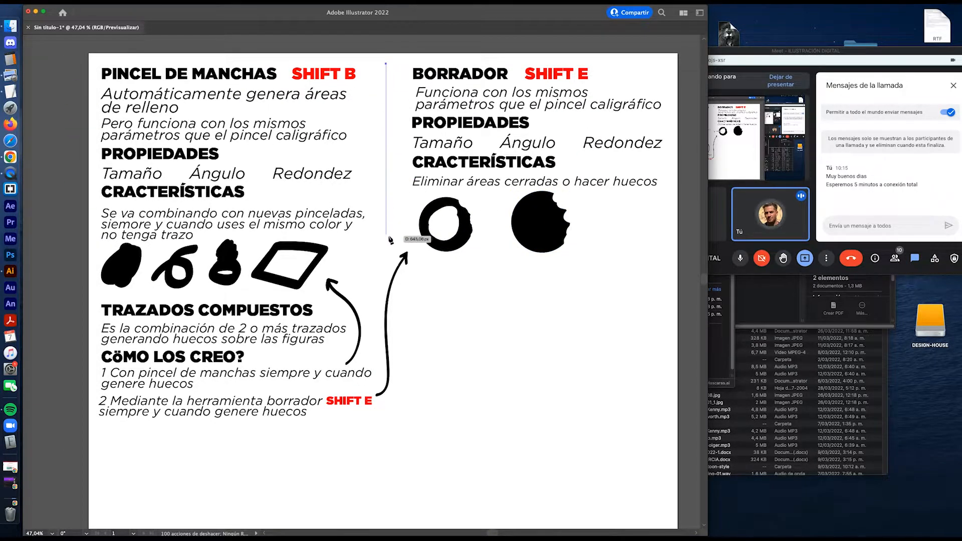
shift+click(386, 245)
key(Tab)
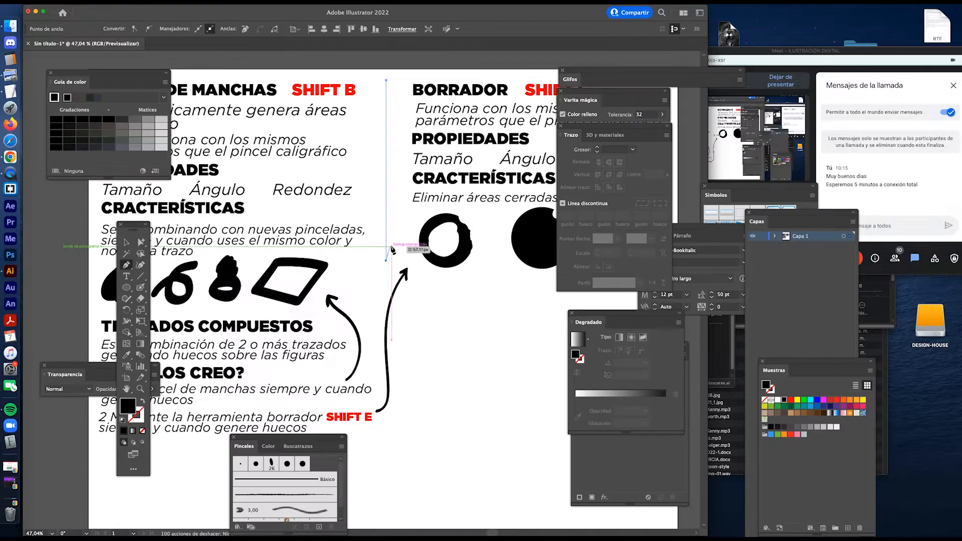
click(143, 401)
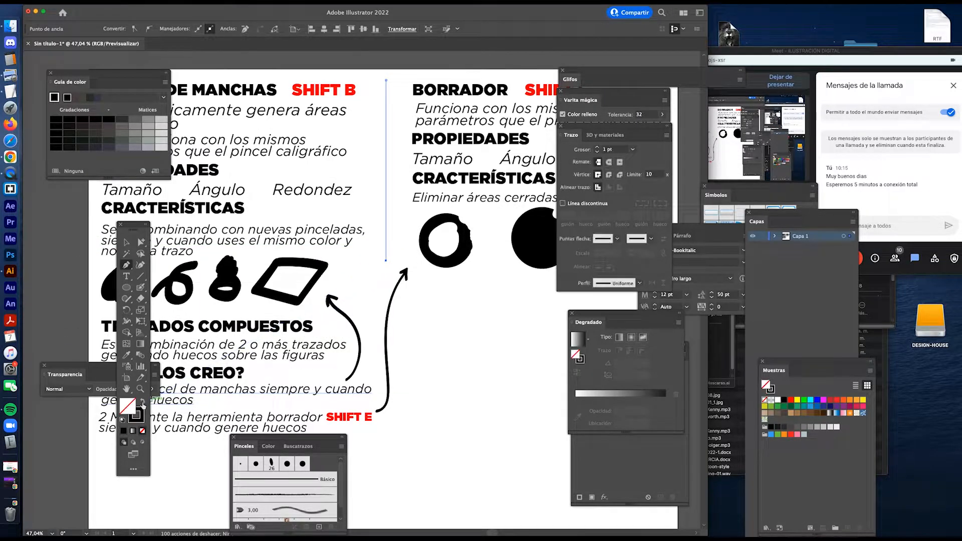
Step: Make the column divider a 3 pt dashed stroke and undo the stray segment added to its lower end
click(376, 370)
click(597, 148)
click(597, 148)
click(562, 202)
click(523, 274)
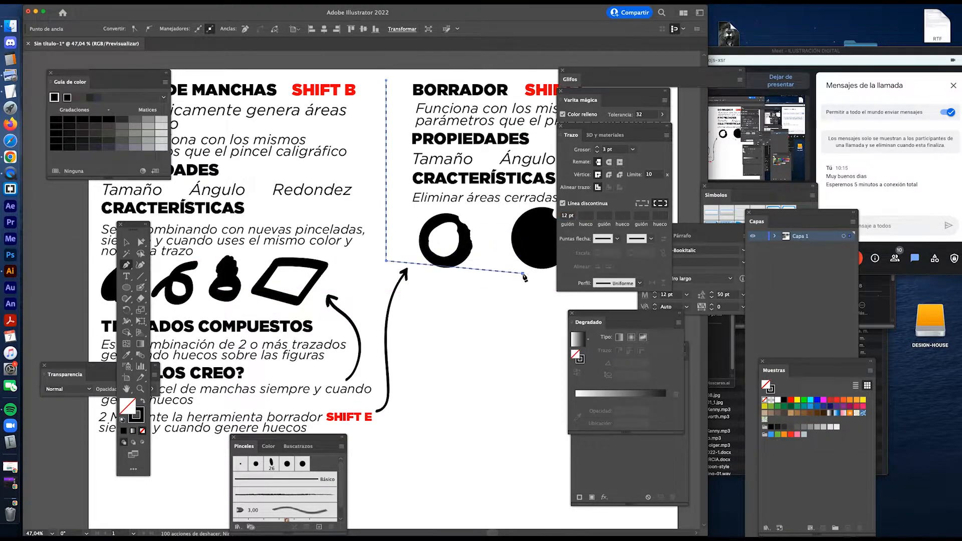
key(super+z)
Step: Draw a straight horizontal dashed line with the Pen tool beneath the ring and the bitten circle, then deselect it
scroll(504, 276, down, 3)
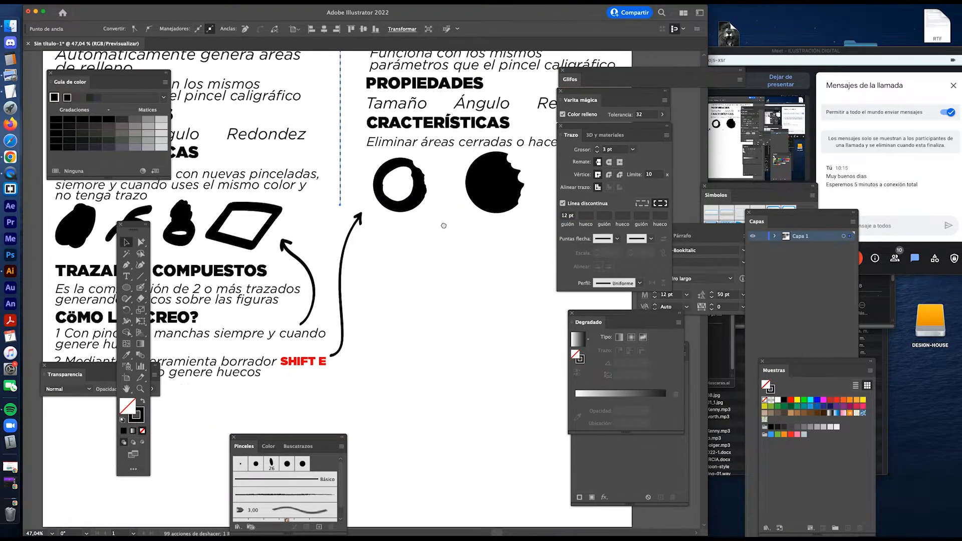
key(z)
alt+click(455, 231)
drag(435, 245, 457, 232)
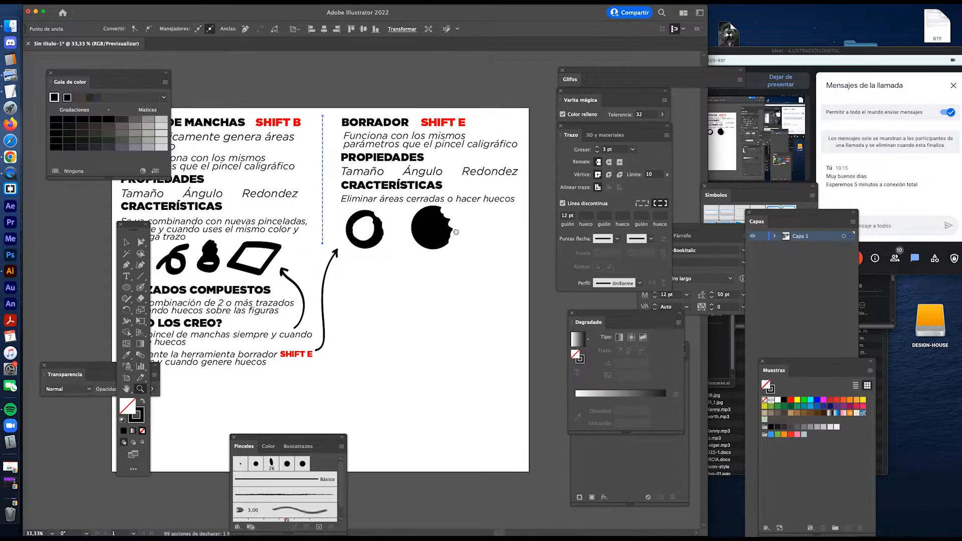
key(p)
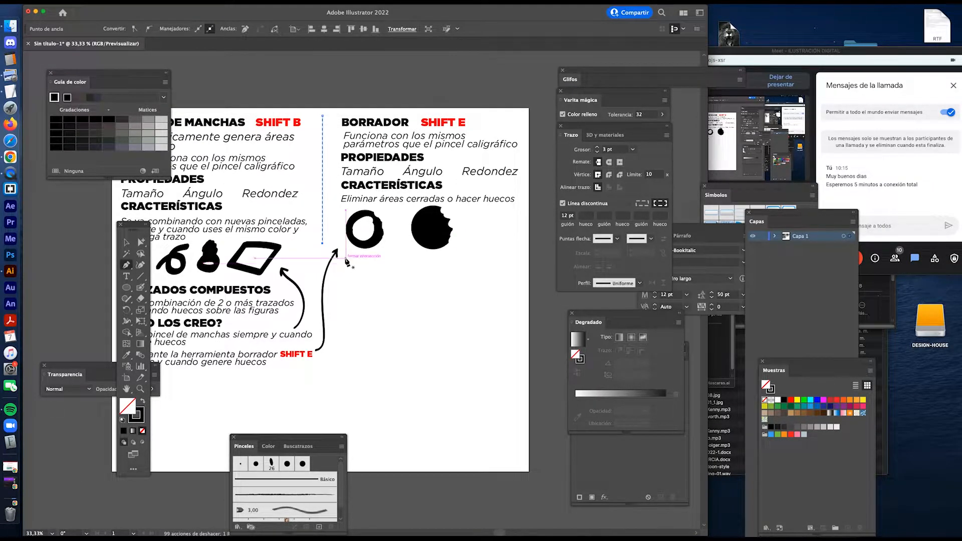
click(346, 257)
click(504, 258)
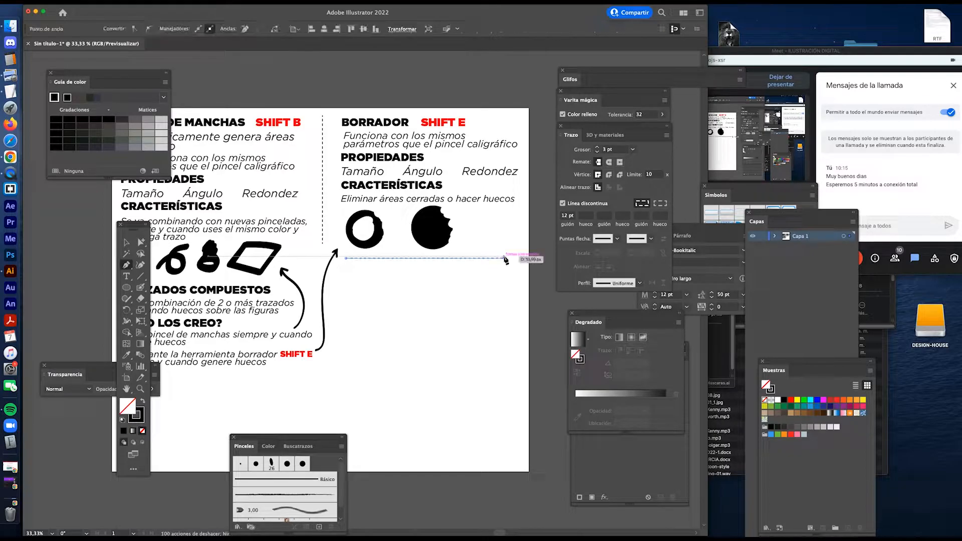
key(v)
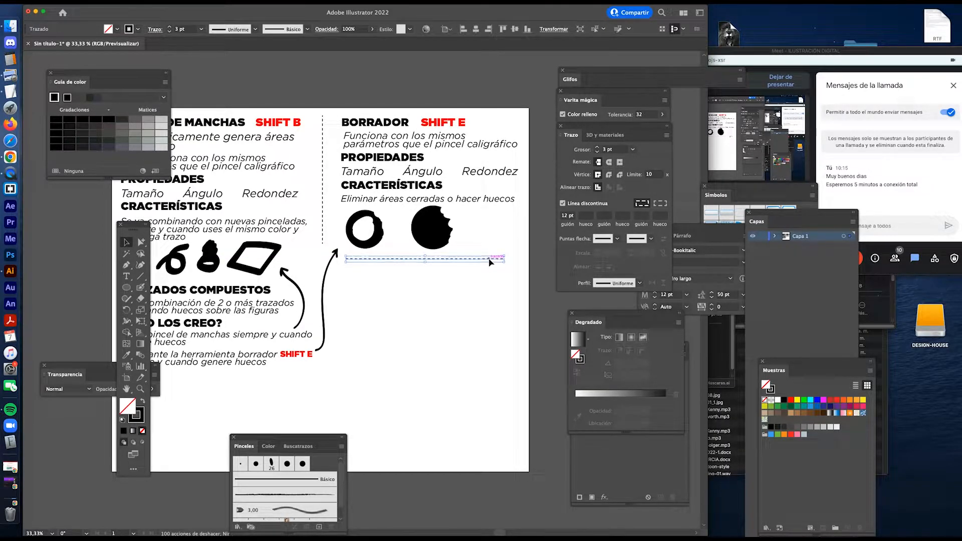
click(477, 269)
scroll(477, 269, left, 2)
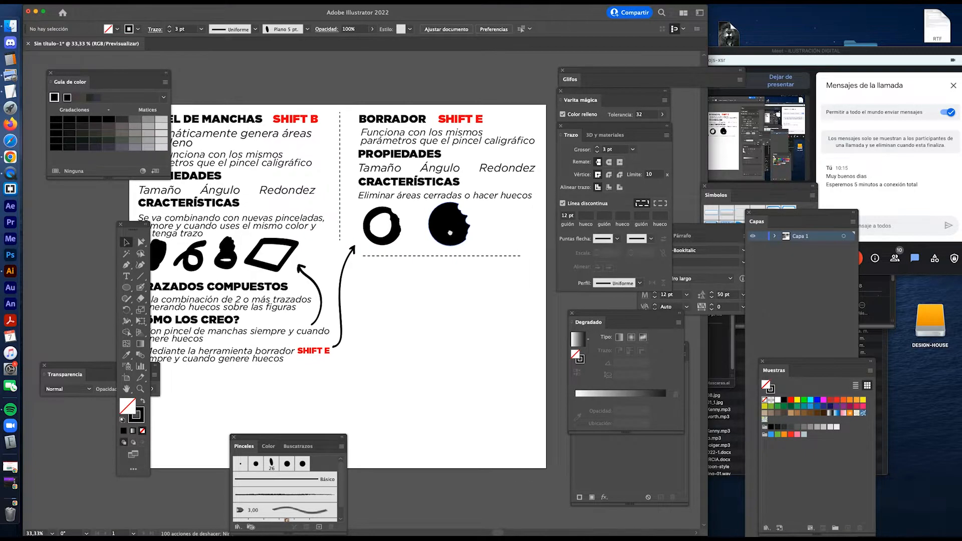
Step: Shift the Google Meet window slightly aside, return to the Illustrator notes page and hide the panels
click(854, 51)
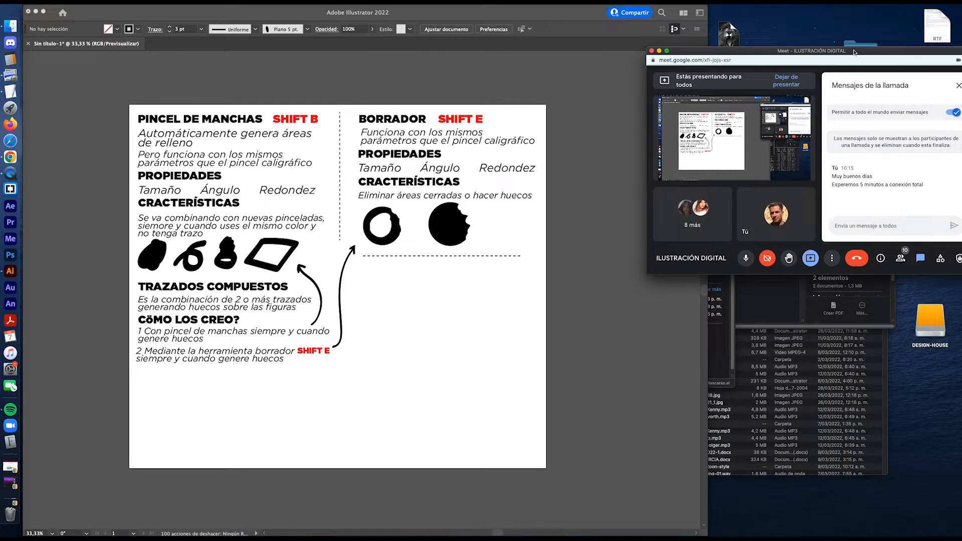
click(417, 247)
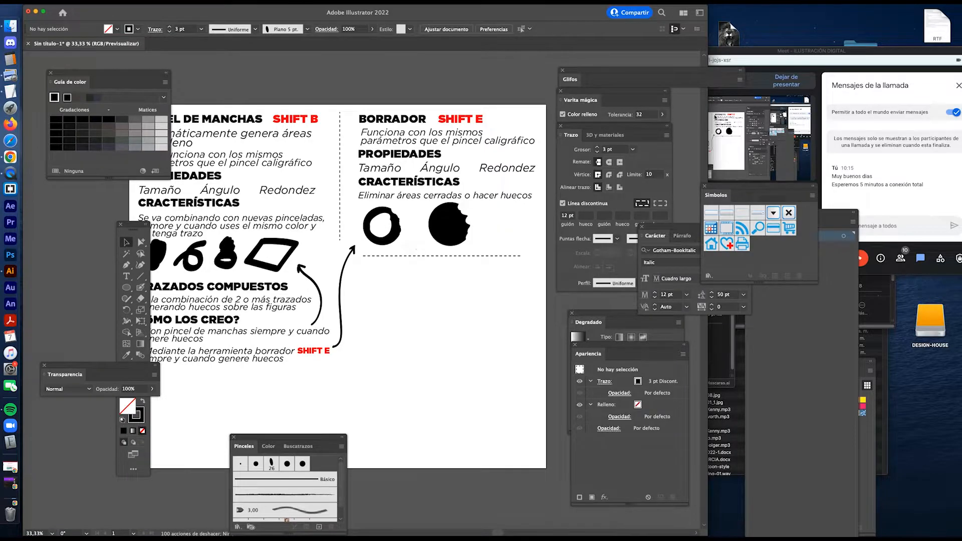
click(777, 58)
click(326, 302)
drag(327, 302, 373, 270)
key(Tab)
Step: Duplicate the explanation 2 paragraph directly below itself, without its red SHIFT E label
drag(318, 292, 359, 251)
key(super+plus)
key(super+plus)
drag(395, 325, 336, 235)
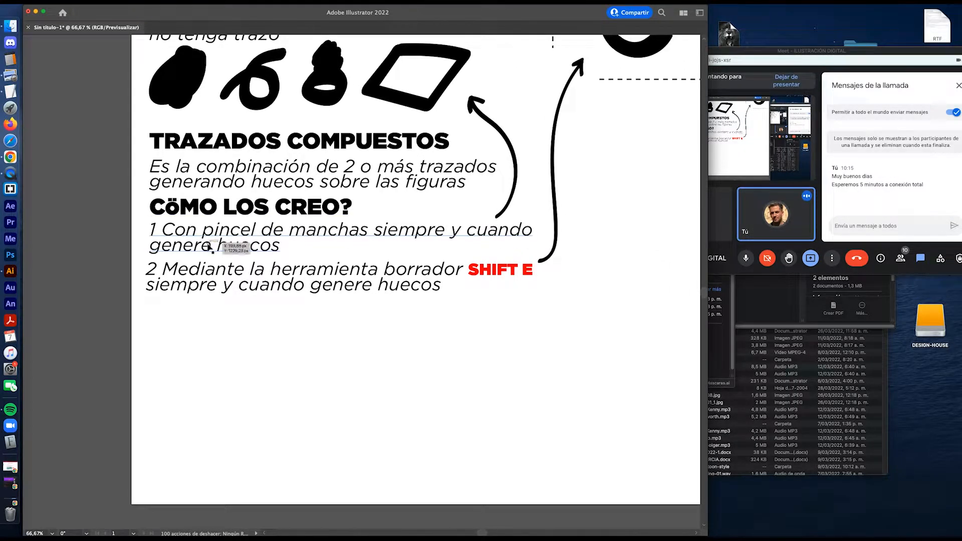
scroll(360, 257, down, 1)
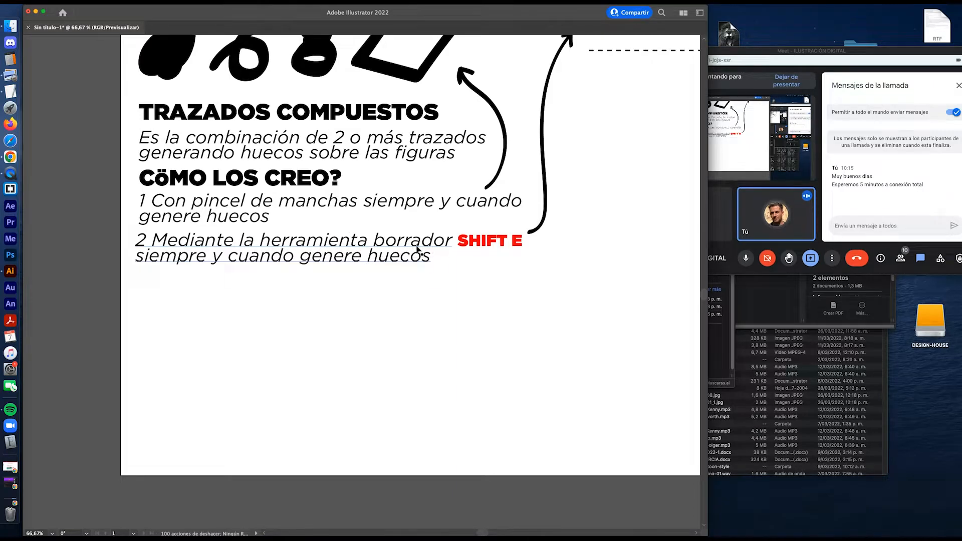
scroll(438, 273, down, 1)
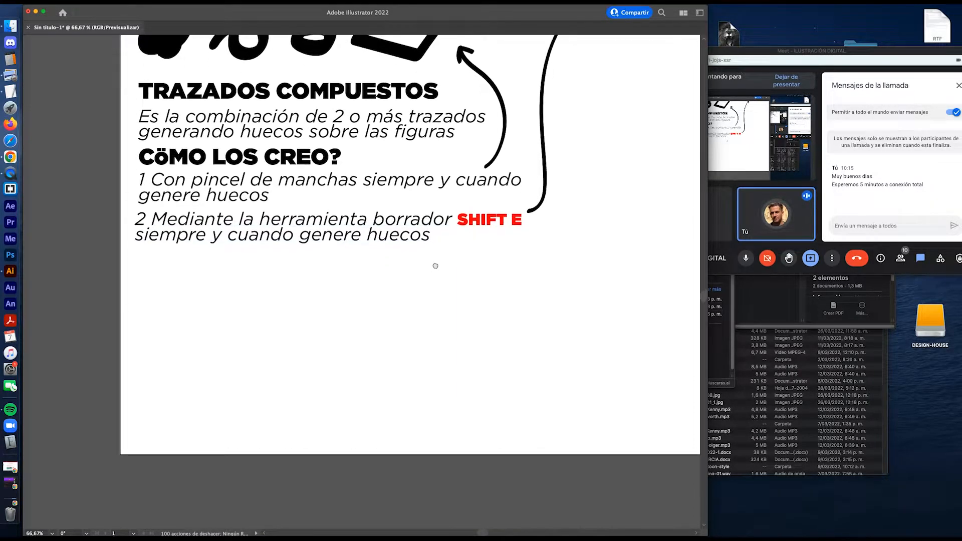
drag(343, 231, 366, 272)
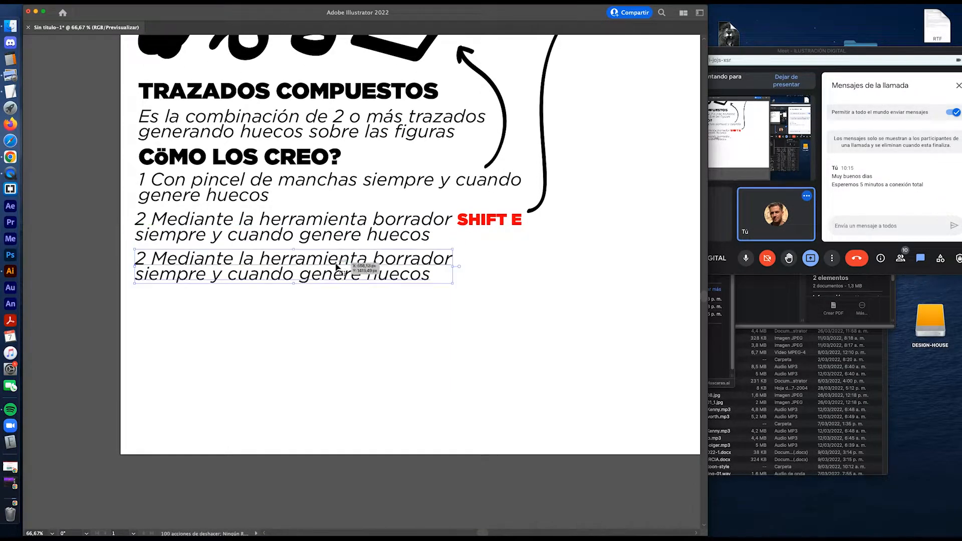
Step: Replace the copied paragraph's text with "3 Convirtiendo un texto a contornos “convertir a curvas”" and widen the Illustrator window slightly
triple_click(232, 262)
text(3 )
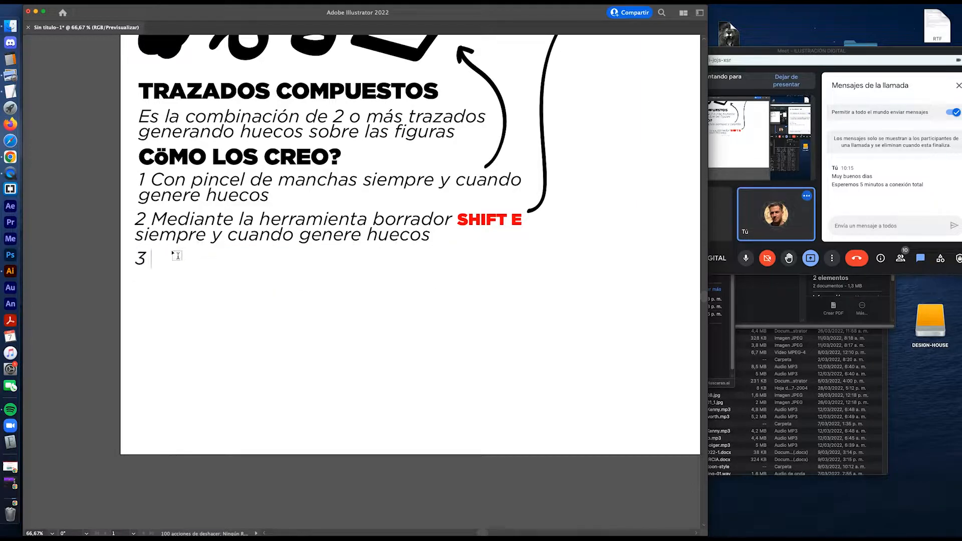
text(Convirtiendo )
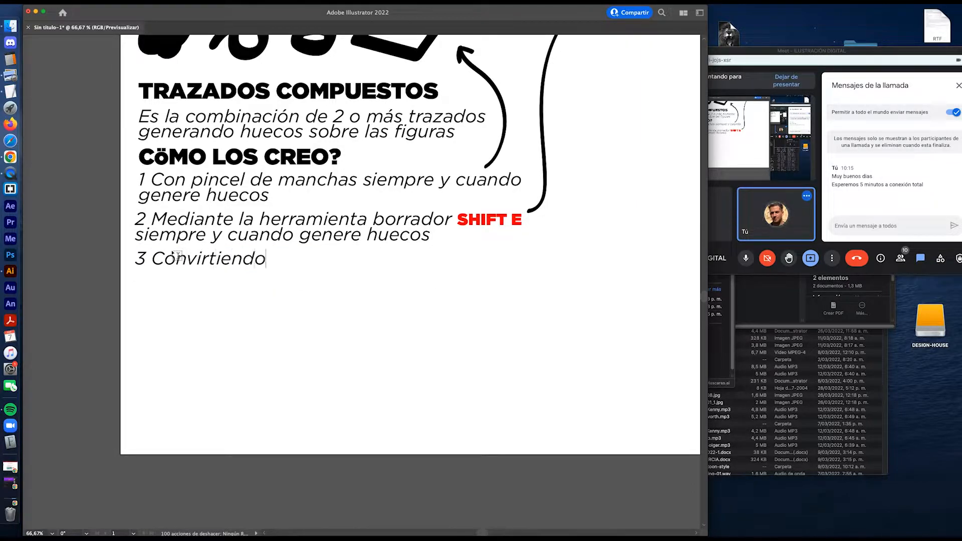
text(un text)
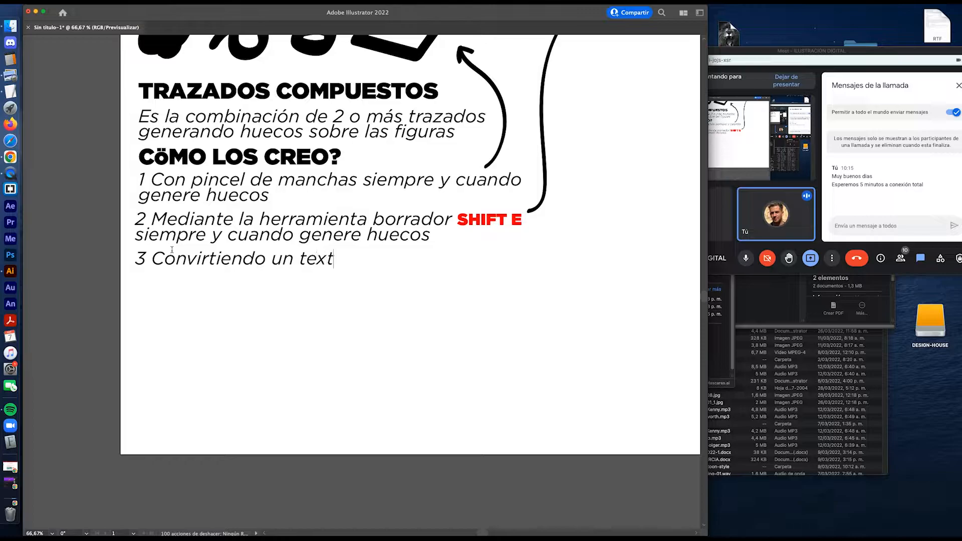
text(o a contornos “)
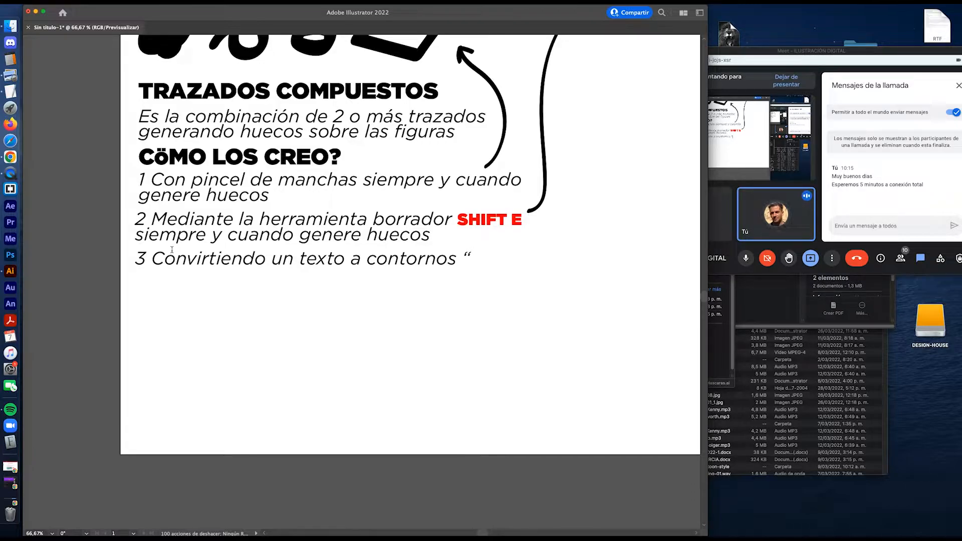
text(convertir a curvas”)
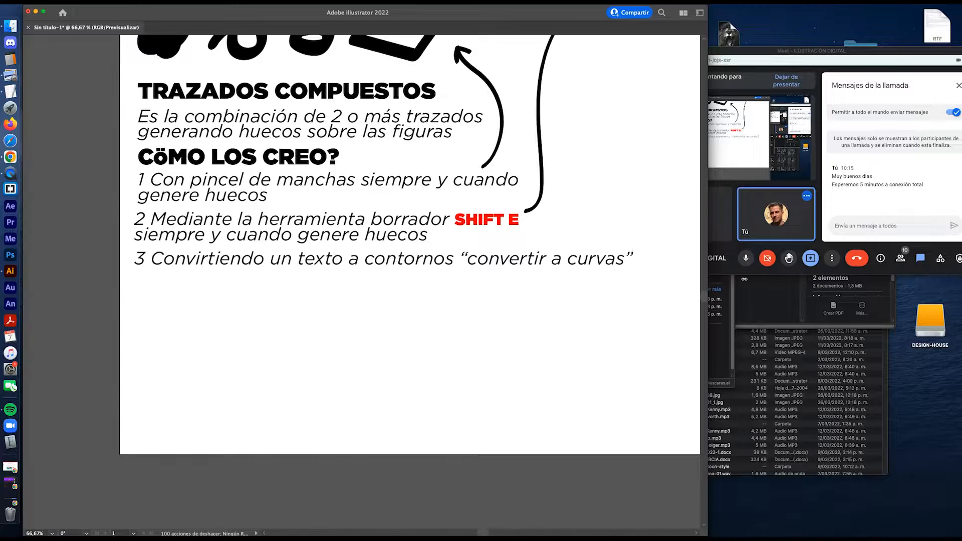
drag(740, 280, 752, 280)
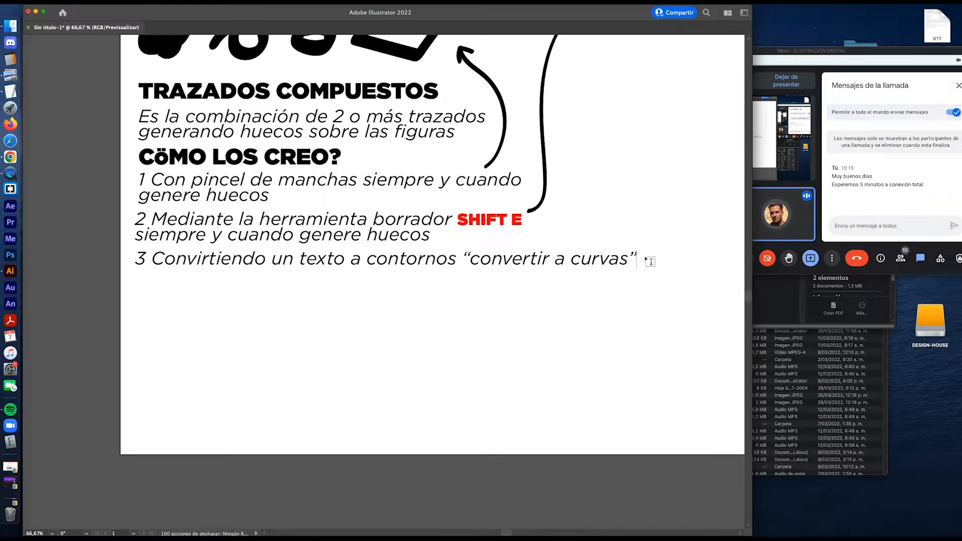
Step: Add a second line to explanation 3 reading "siempre y cuando las letras tengan huecos", reusing "siempre y cuando" copied from explanation 1
key(Return)
drag(367, 180, 271, 198)
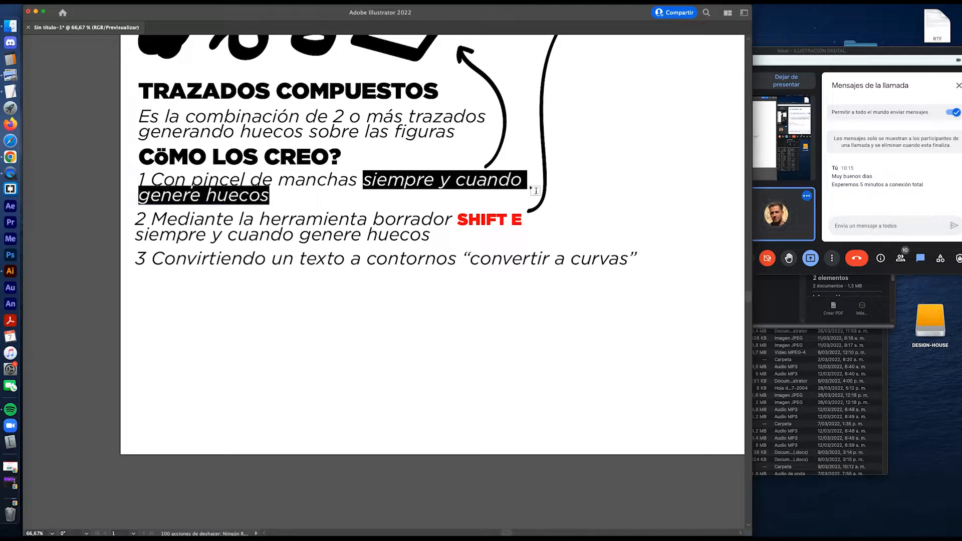
click(388, 174)
drag(364, 179, 522, 181)
key(super+c)
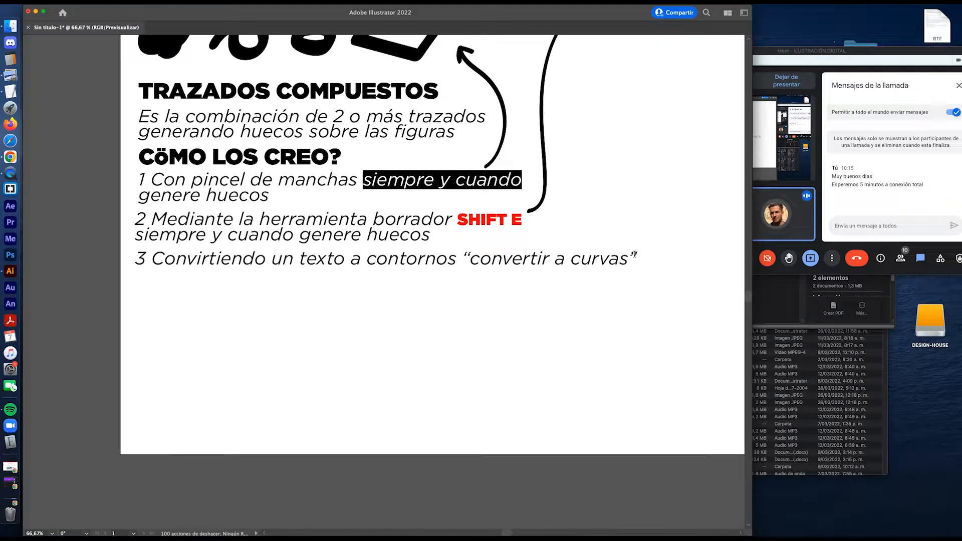
click(634, 255)
key(super+v)
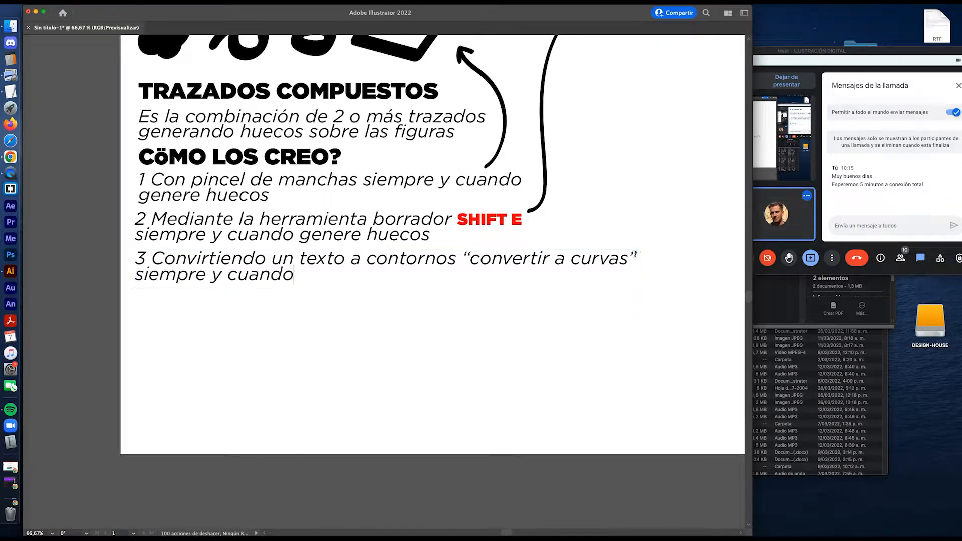
text(las letras tengan huecos)
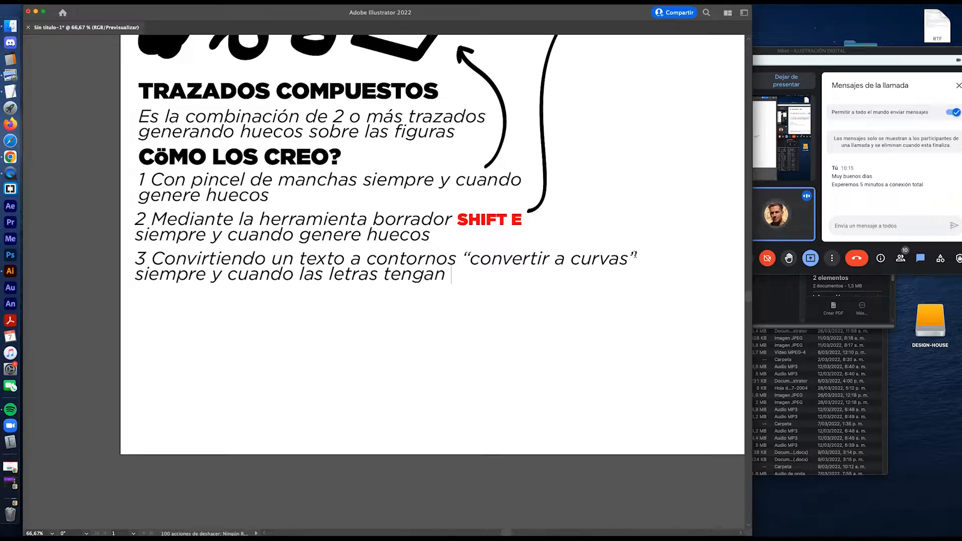
key(Escape)
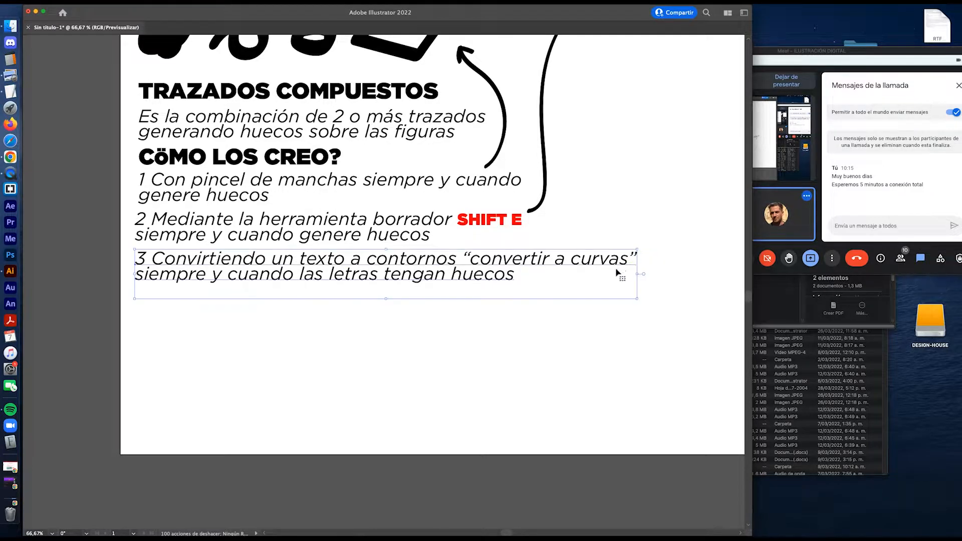
scroll(550, 290, up, 5)
scroll(550, 291, right, 6)
scroll(490, 302, left, 3)
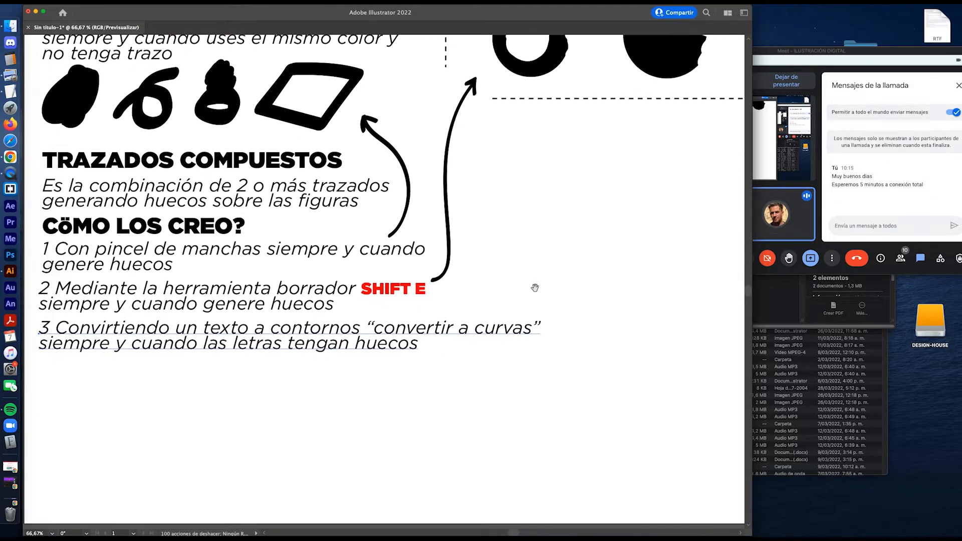
Step: Rewrap explanation 3 so its first line ends after “convertir”, with the rest on the second line, and scale the paragraph down slightly
click(455, 328)
key(Return)
key(BackSpace)
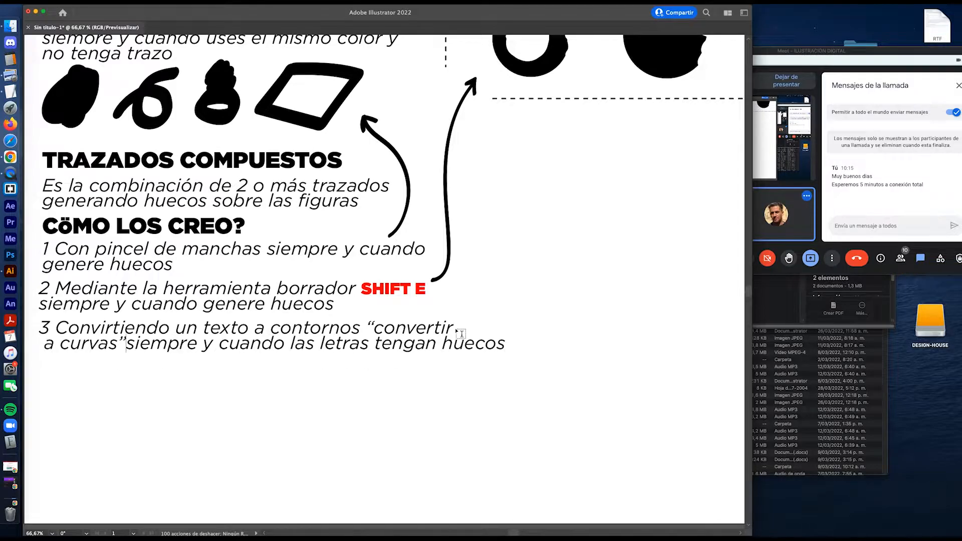
key(Escape)
drag(513, 369, 496, 365)
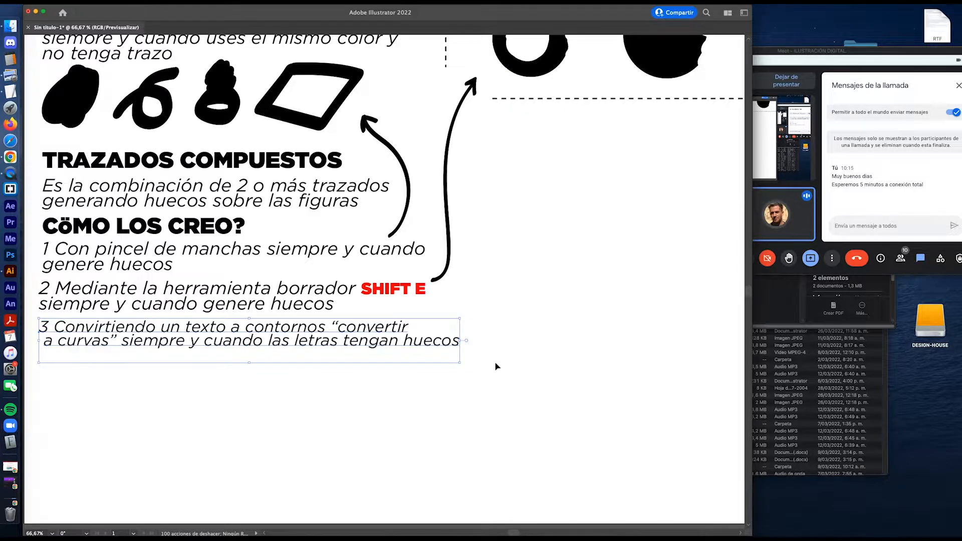
Step: Nudge the explanation 3 paragraph slightly to the left and deselect it
key(Left)
key(Left)
key(Left)
key(Left)
key(Left)
key(Left)
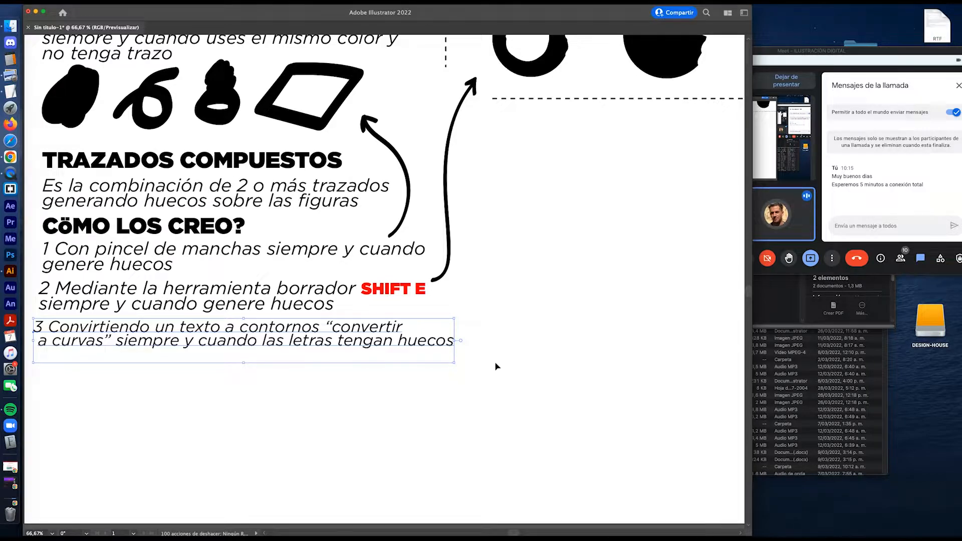
click(476, 330)
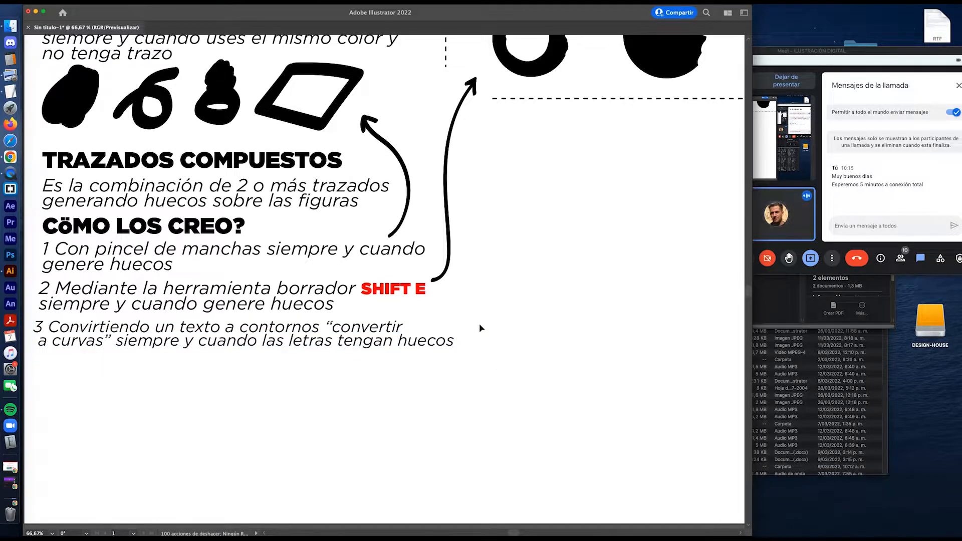
Step: Add a letter R as text below explanation 3, set to 200 pt in Gotham-Black
key(t)
click(302, 406)
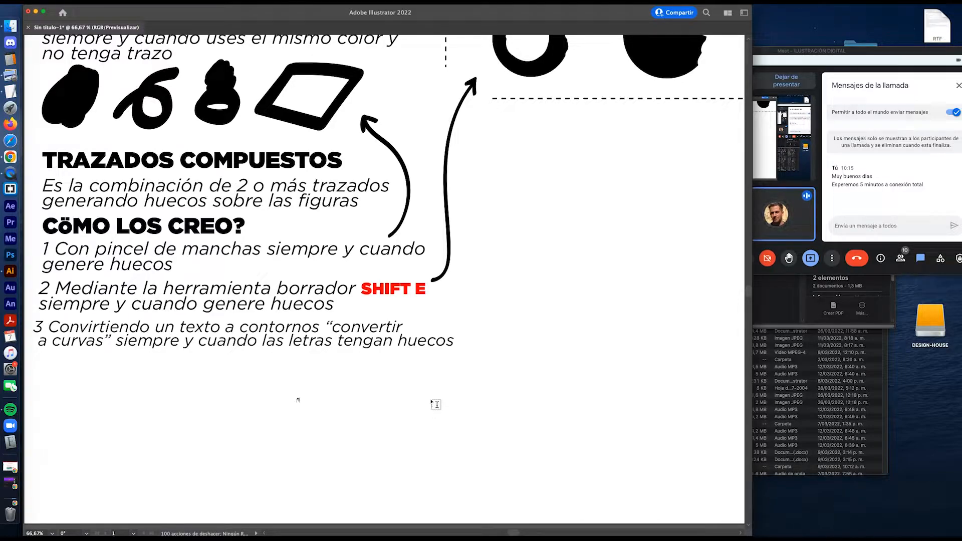
key(Escape)
key(super+t)
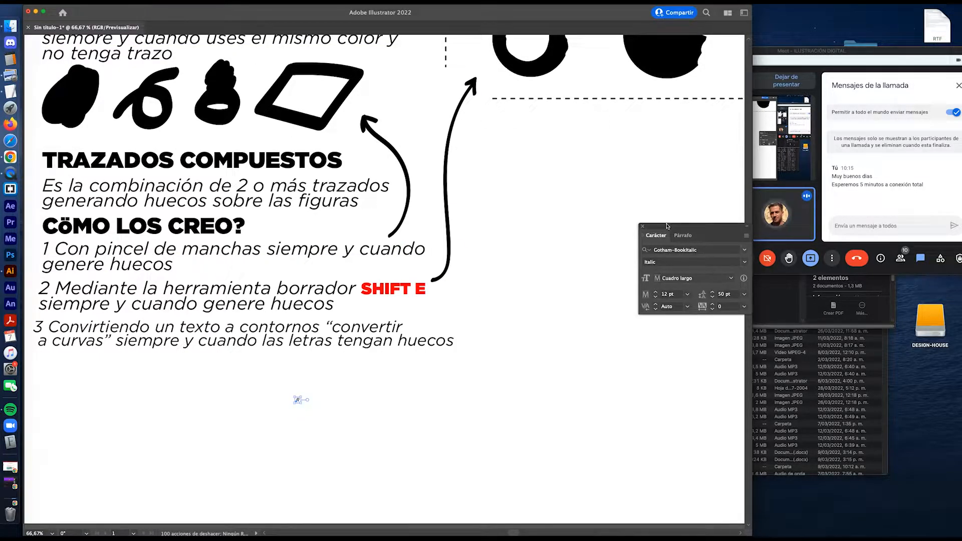
drag(673, 228, 586, 187)
click(567, 251)
click(567, 251)
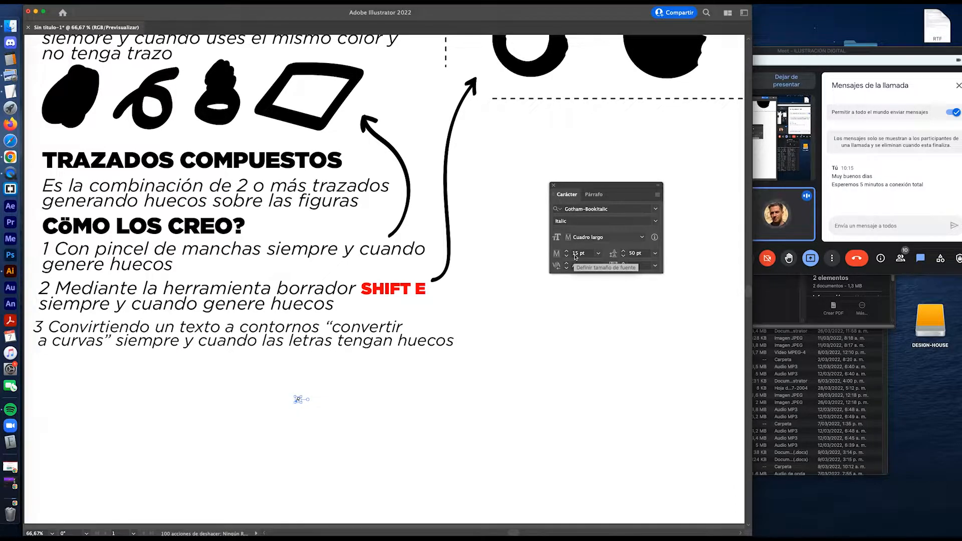
click(580, 255)
text(2)
key(Return)
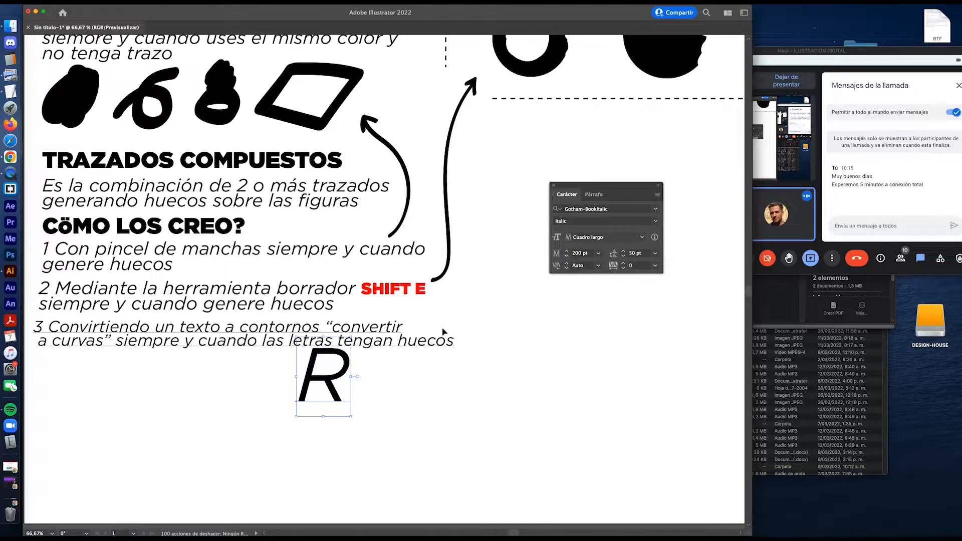
click(617, 208)
text(Gotham-Black)
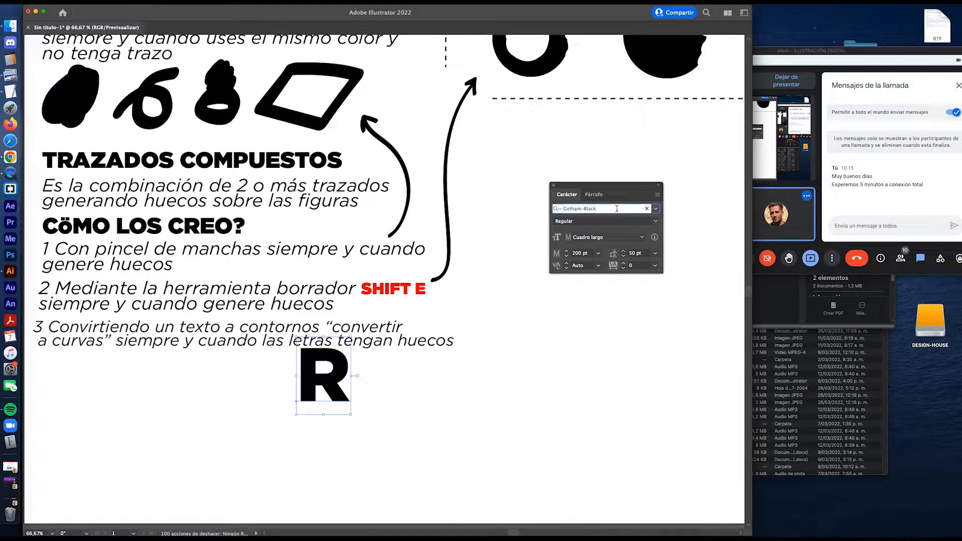
Step: Move the R under the start of explanation 3, enlarge it to about 344 pt and duplicate it to its right
drag(346, 377, 154, 398)
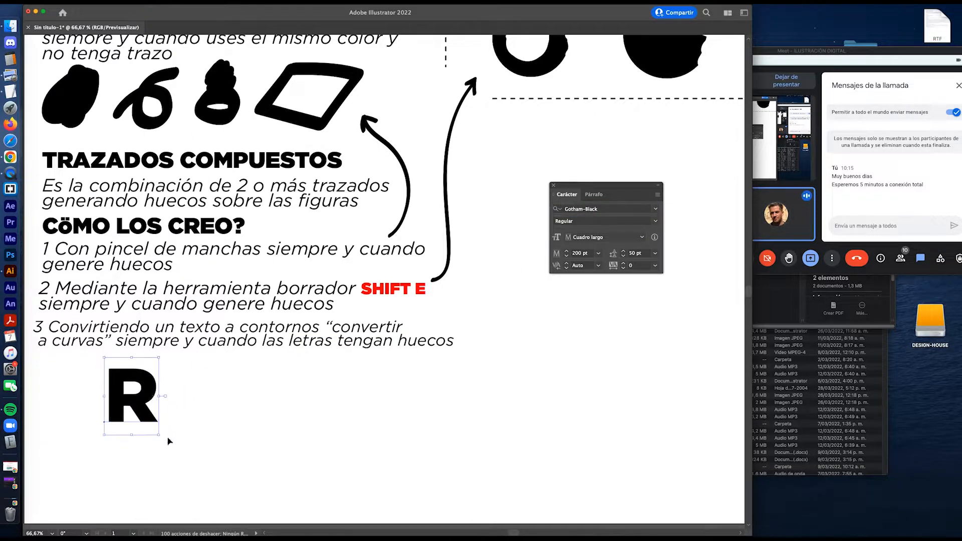
drag(160, 436, 200, 490)
drag(284, 447, 372, 423)
drag(274, 398, 228, 382)
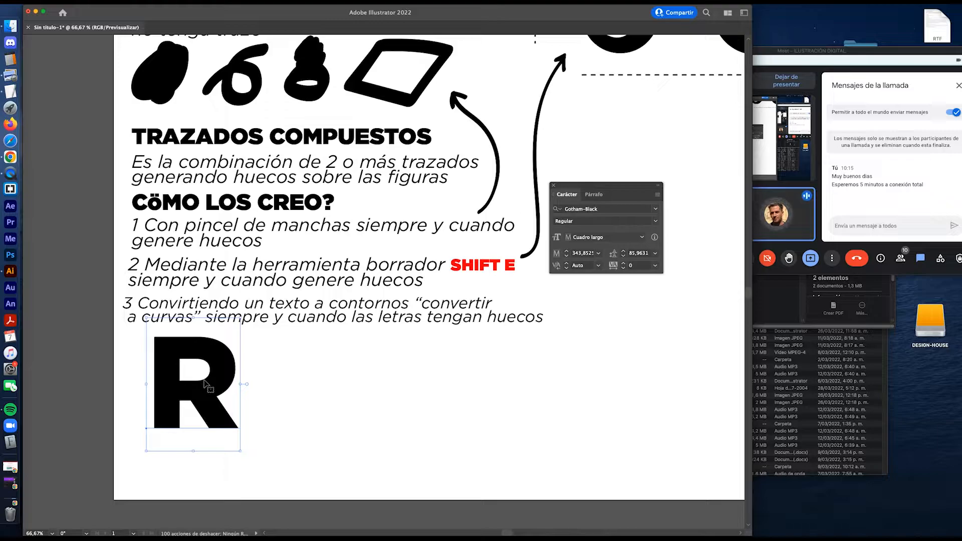
drag(225, 379, 359, 382)
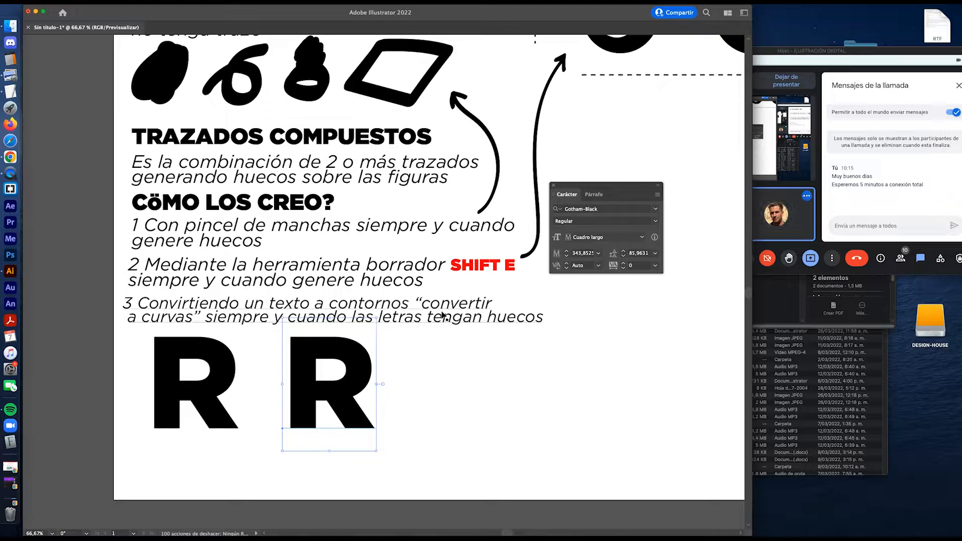
Step: Duplicate explanation 1 beside the second R and replace the copy's text with "Ctrl shift + o", placed near the letter's upper edge
drag(235, 247, 472, 382)
triple_click(455, 370)
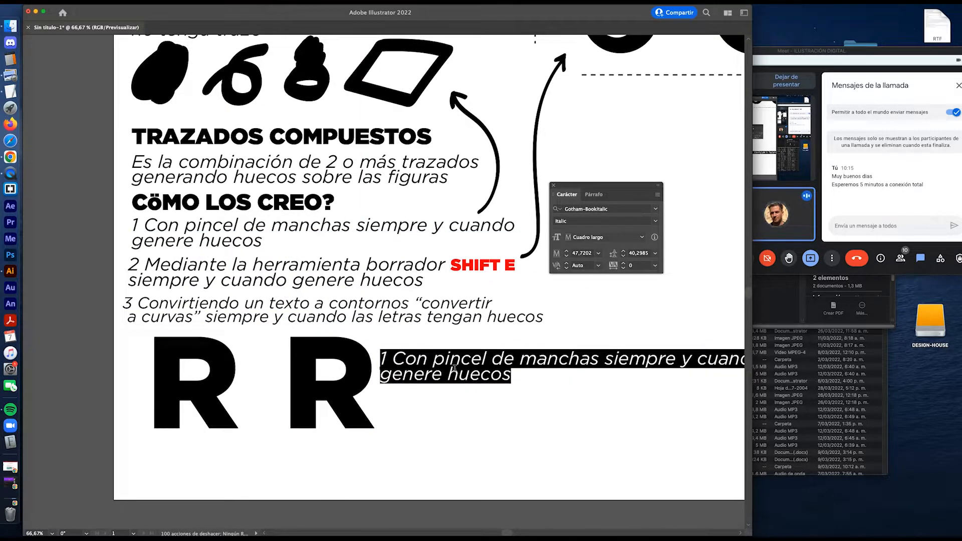
text(Ctrl shift)
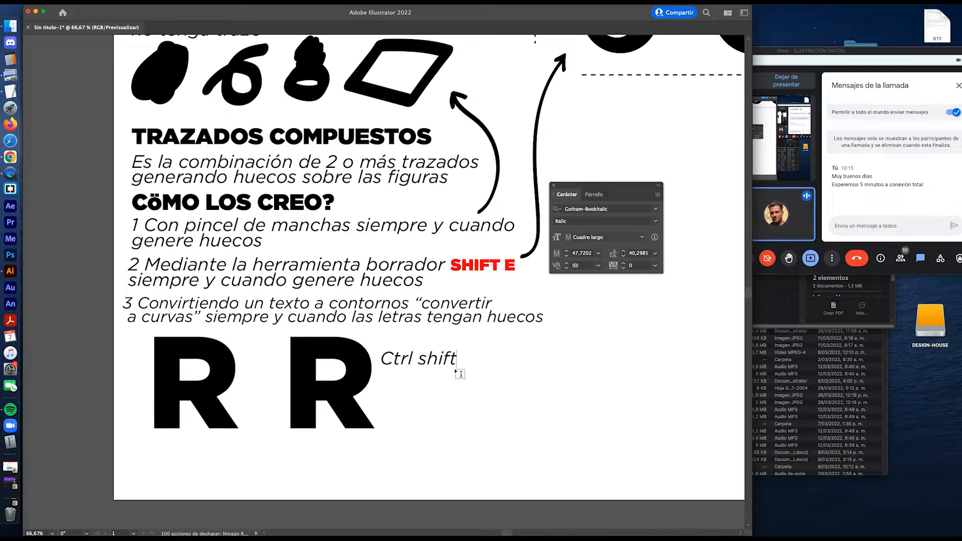
text( + o)
key(Escape)
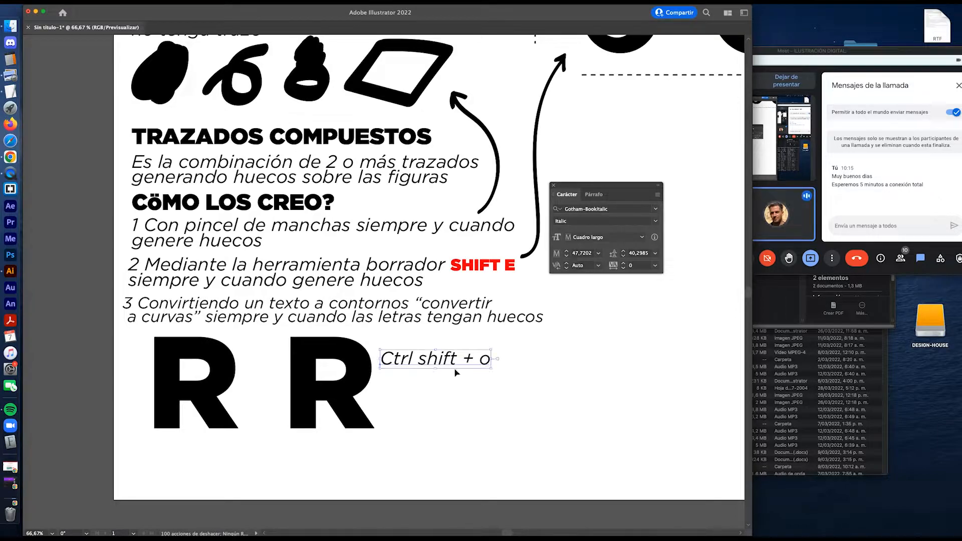
mouse_move(435, 363)
mouse_down()
mouse_move(438, 355)
mouse_move(445, 370)
mouse_move(444, 351)
mouse_up()
Step: Convert the second R to outlines with Crear contornos
click(373, 371)
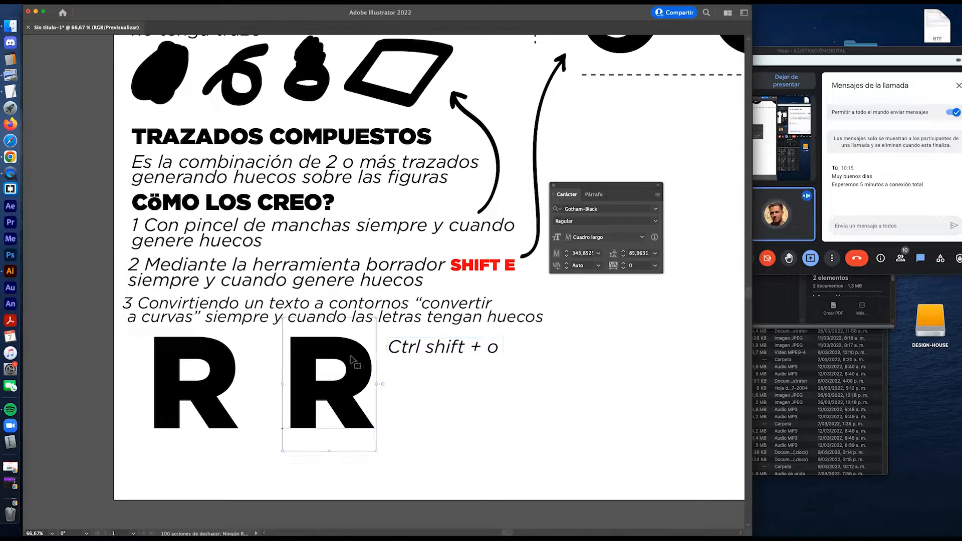
click(140, 3)
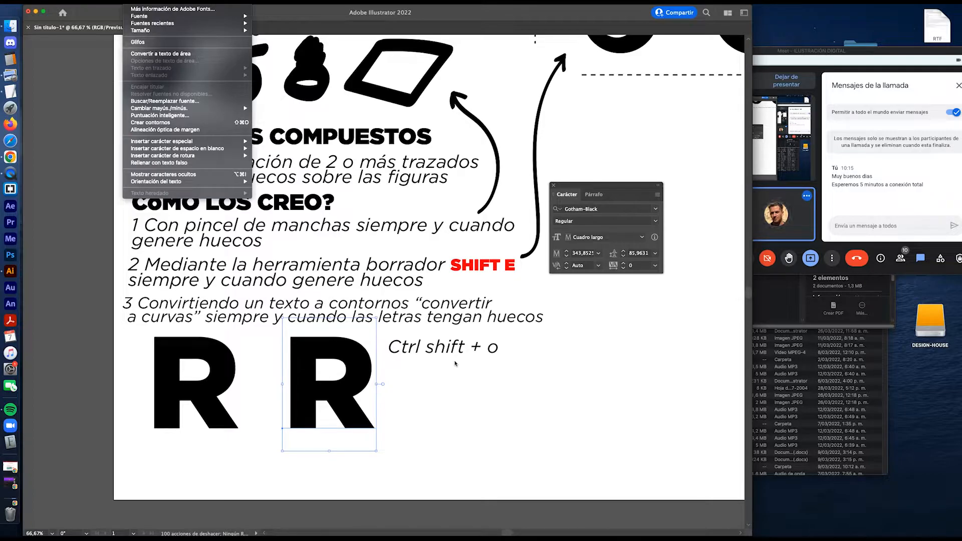
click(417, 369)
shift+click(358, 375)
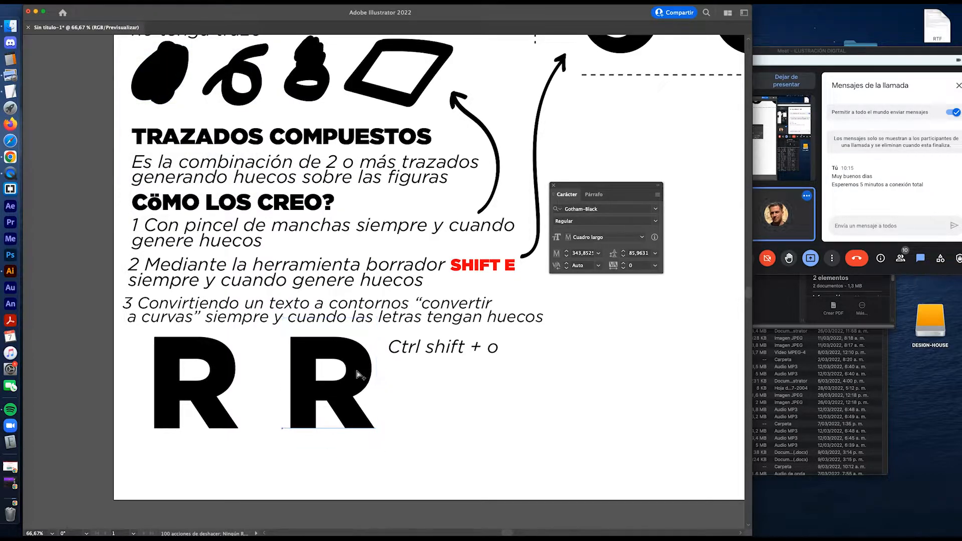
click(358, 375)
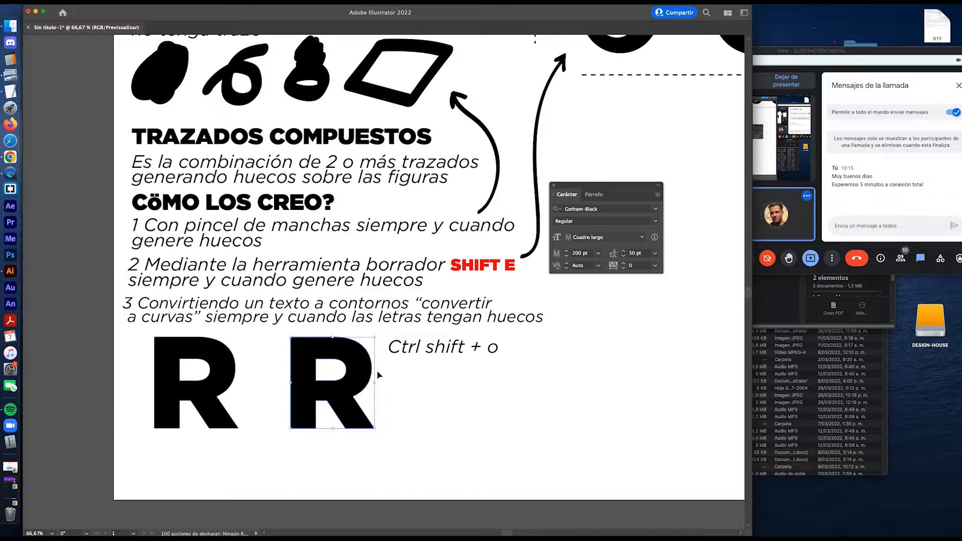
Step: Show the outlined R's appearance attributes and ungroup it
key(shift+F6)
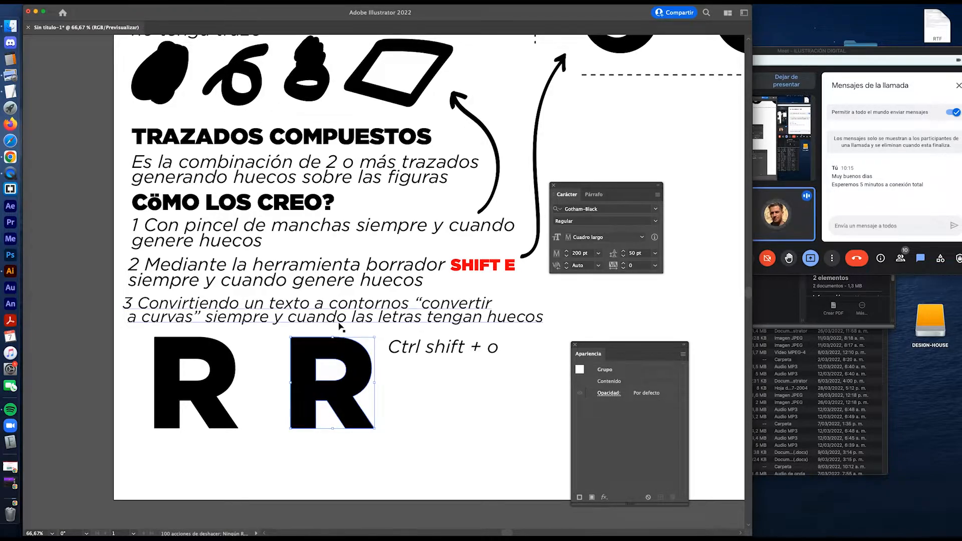
click(120, 1)
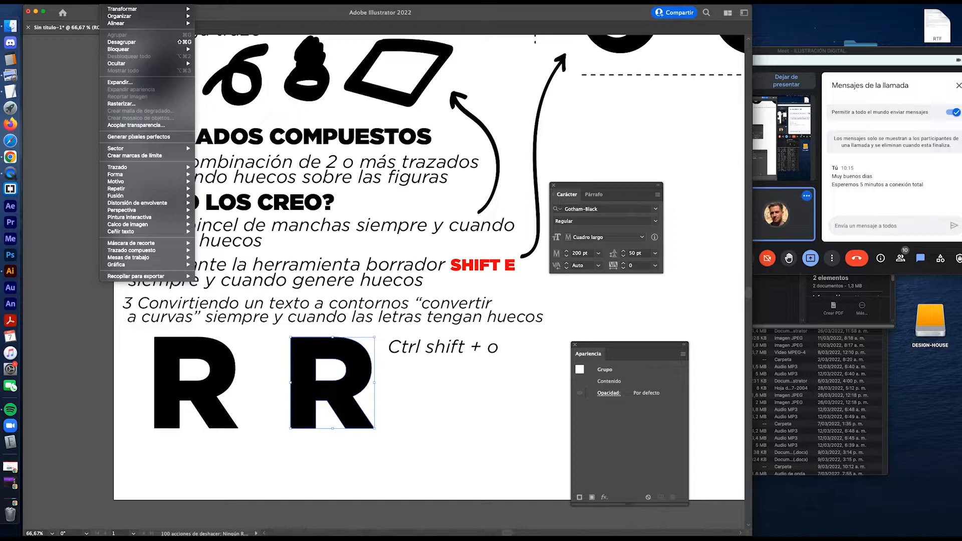
click(141, 42)
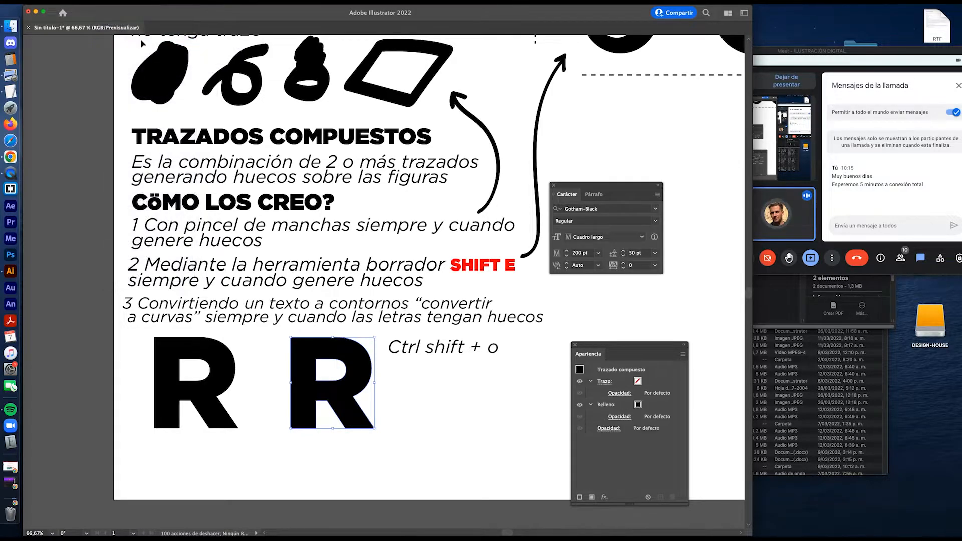
Step: Try to change the outlined R's font to Gotham Narrow Ultra
click(397, 397)
click(365, 387)
click(619, 209)
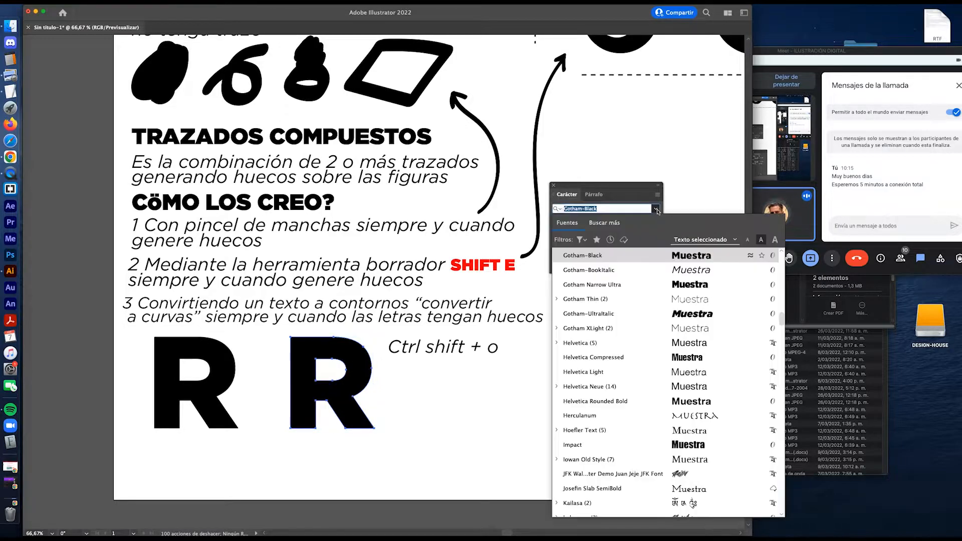
click(638, 293)
click(361, 371)
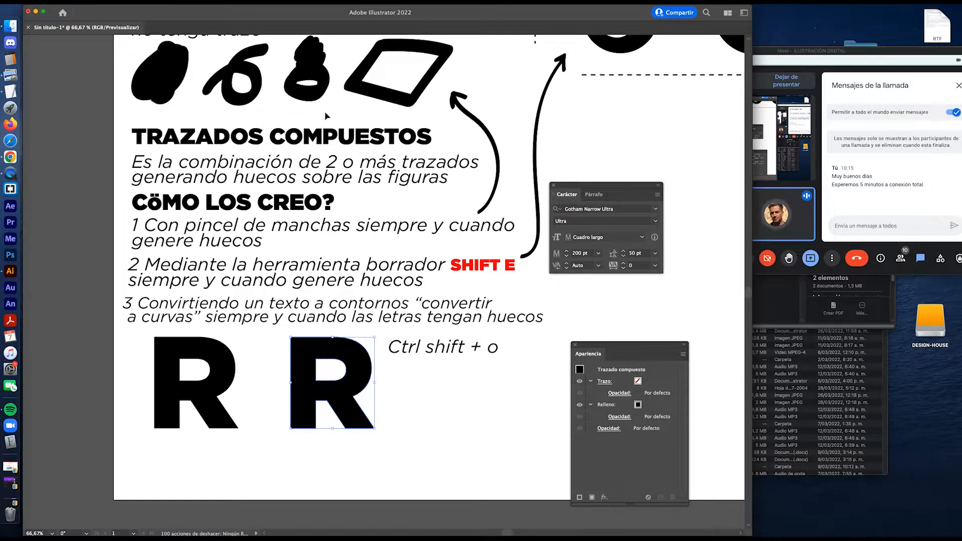
Step: Examine the outlined R's anchor points in Outline view and return to Preview
key(a)
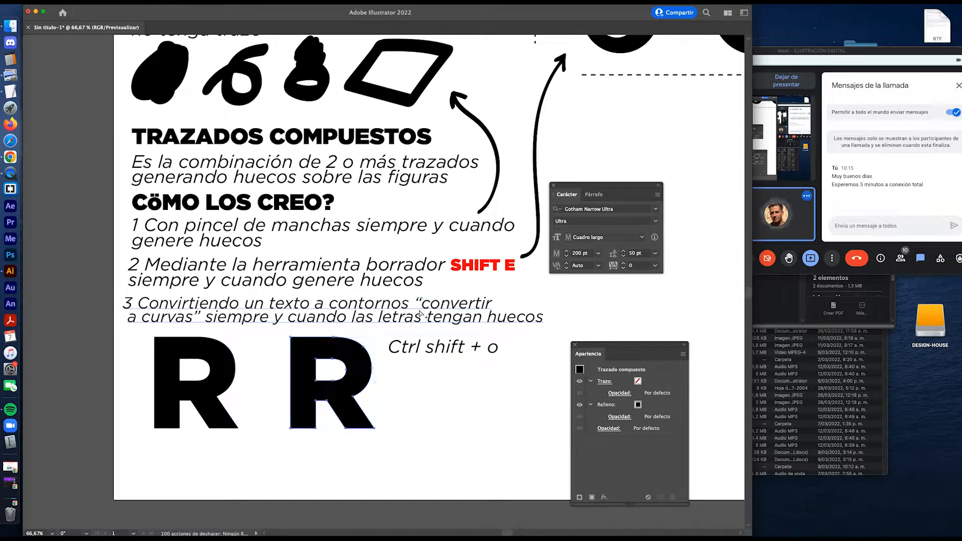
key(super+y)
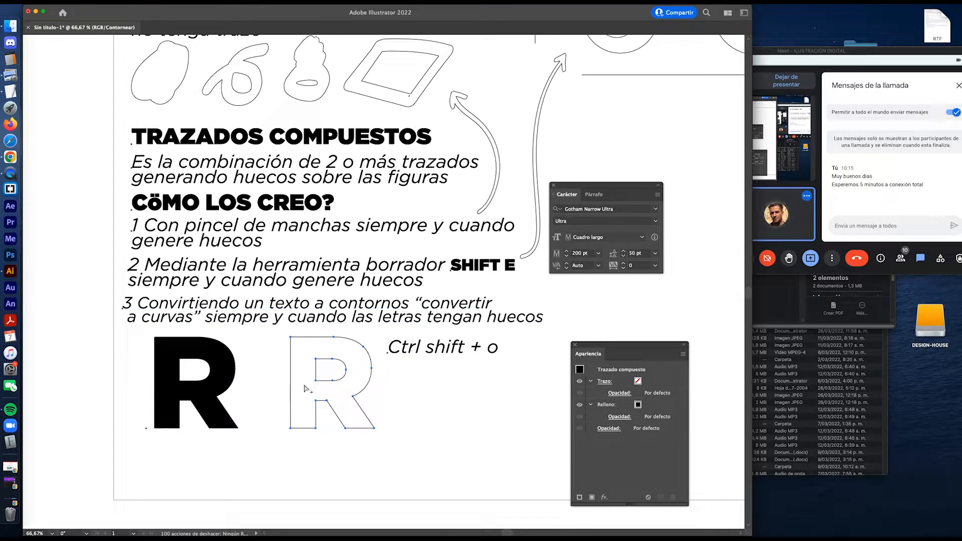
key(super+y)
key(v)
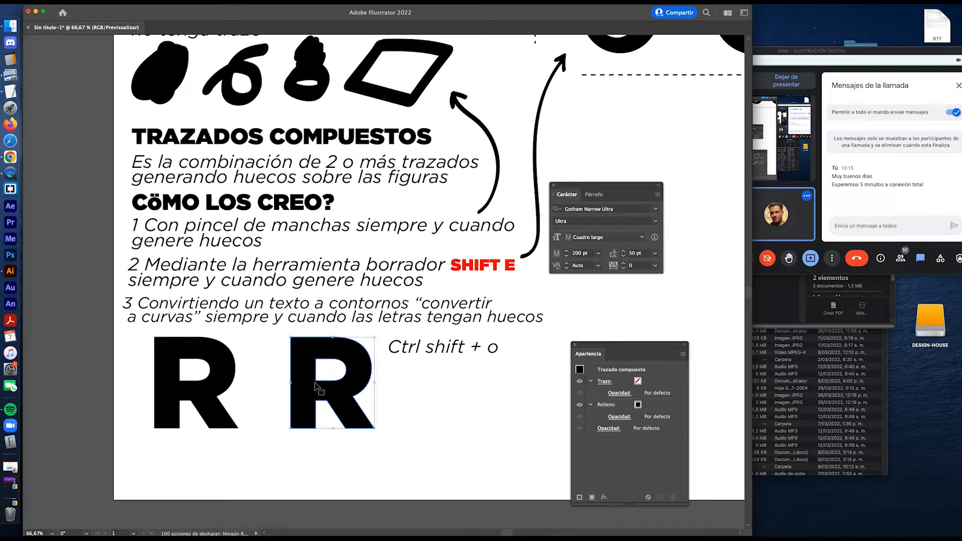
Step: Try reshaping the leg of the outlined R by moving its lower anchor points, and undo the change
click(396, 392)
drag(386, 440, 512, 431)
key(super+z)
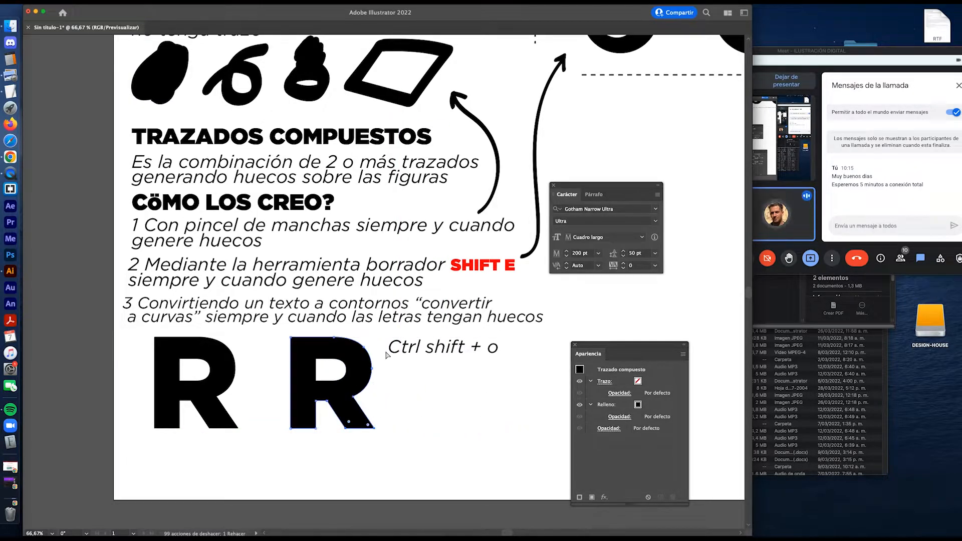
Step: Show the panels and enlarge the inner hole of the outlined R, widening it and raising its upper edge
key(Tab)
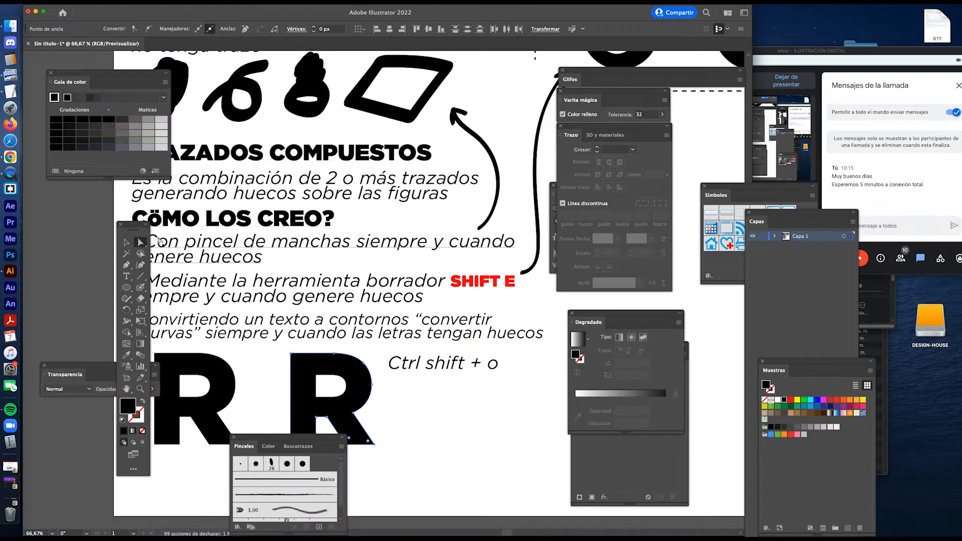
click(235, 260)
drag(339, 399, 305, 408)
key(v)
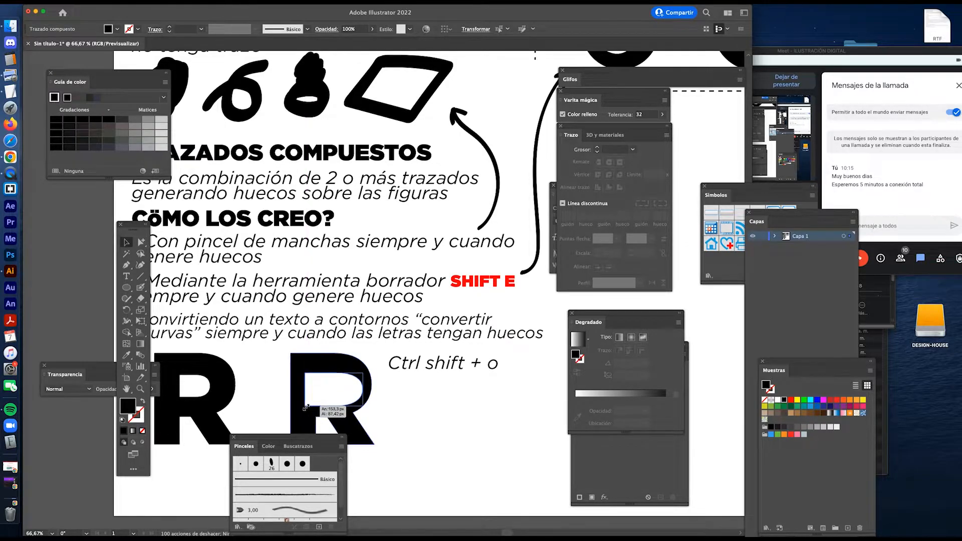
drag(334, 373, 334, 365)
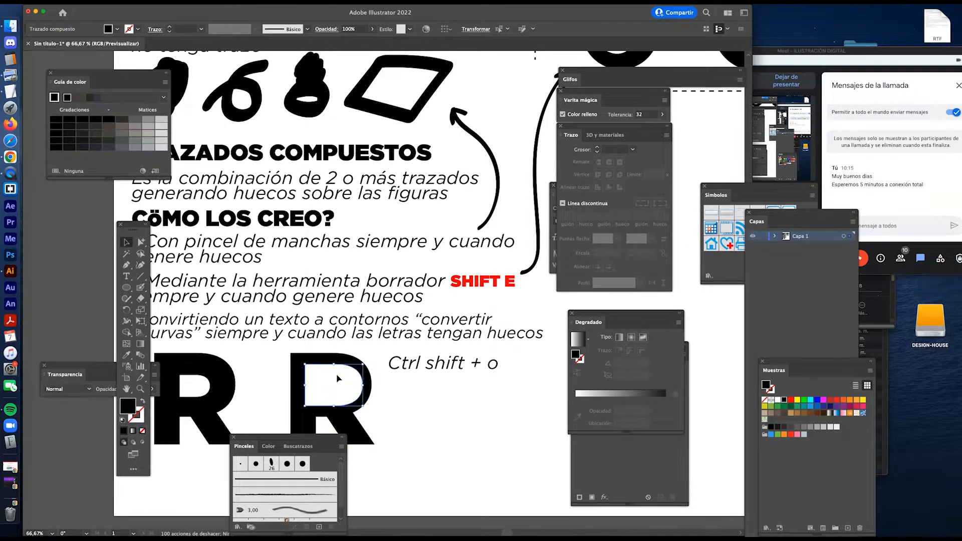
drag(320, 439, 244, 465)
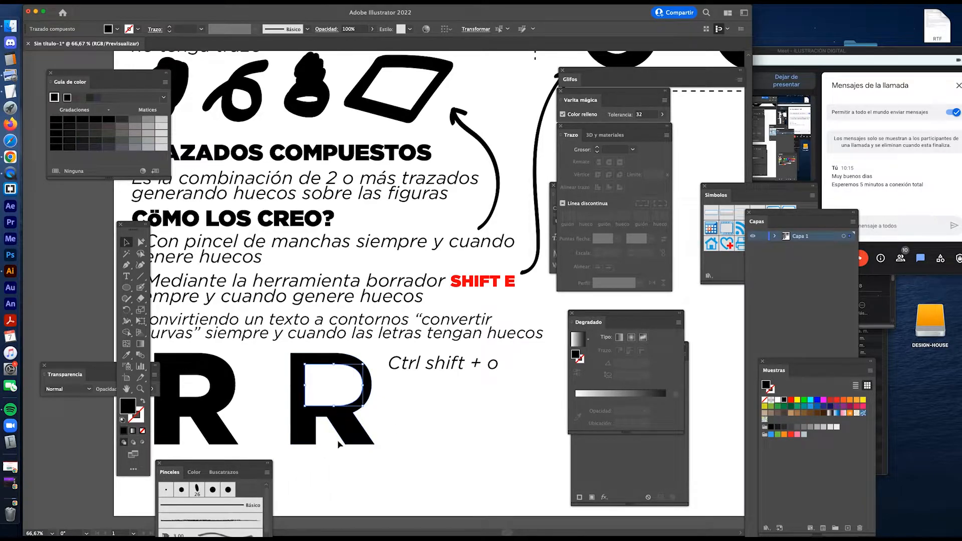
click(404, 417)
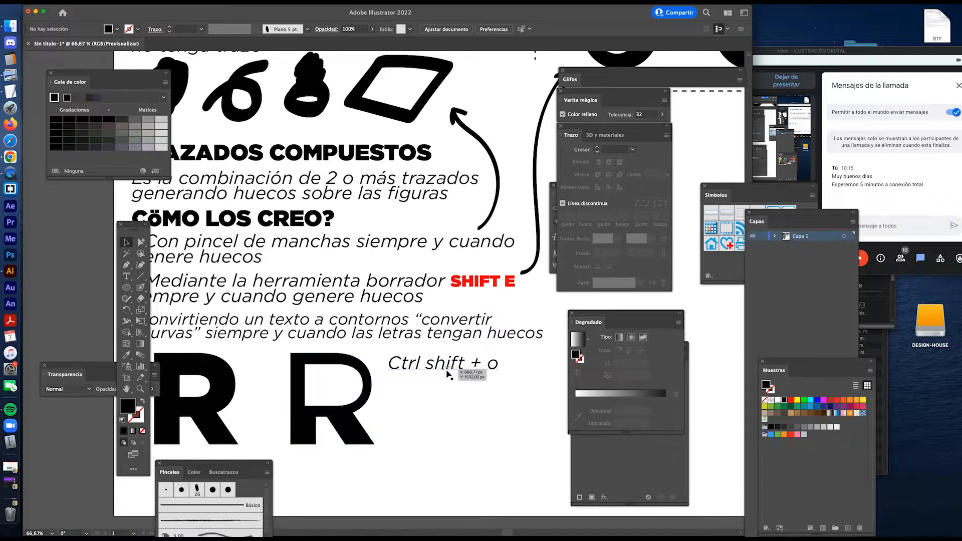
Step: Select only the inner hole path of the outlined R and hide the panels
key(a)
click(361, 400)
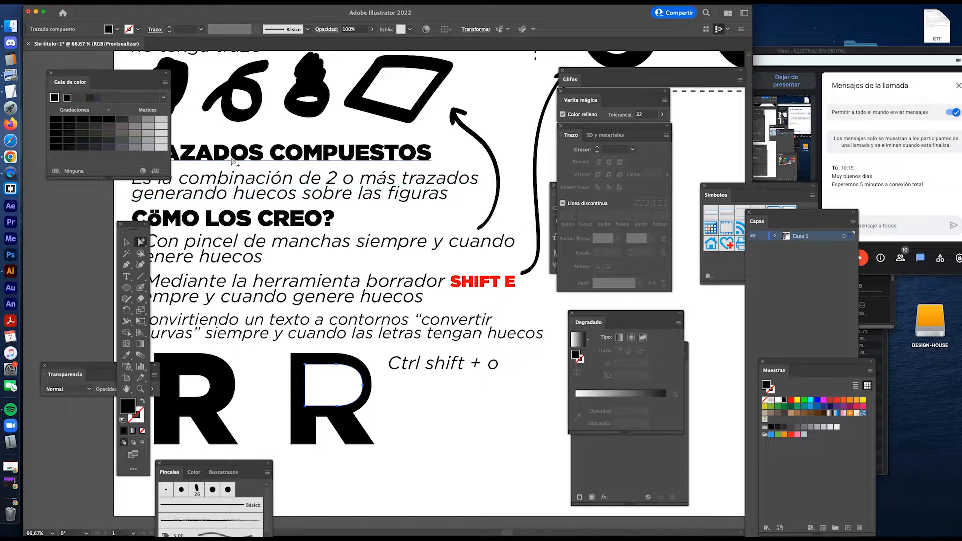
key(Tab)
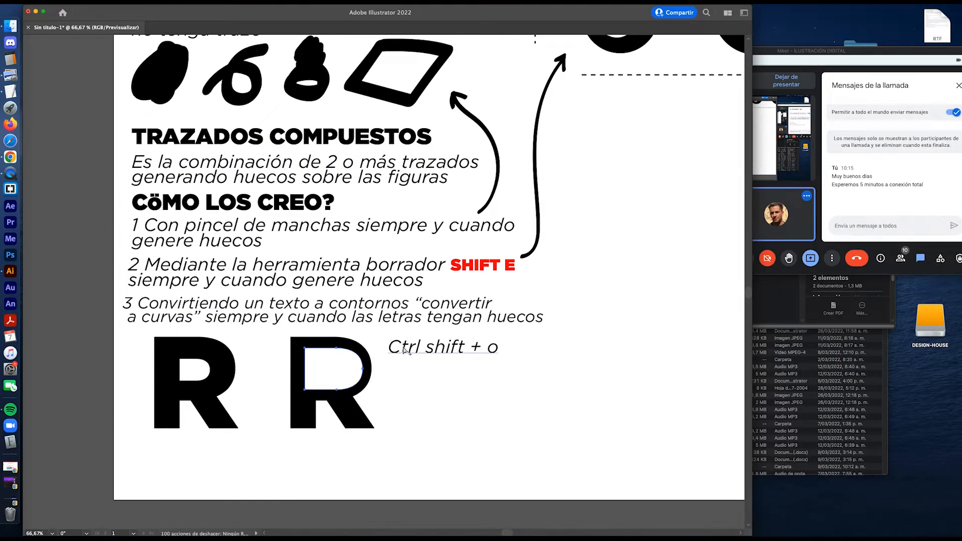
Step: Deselect the R's inner hole path, check the Google Meet call window and return to the Illustrator document
click(429, 384)
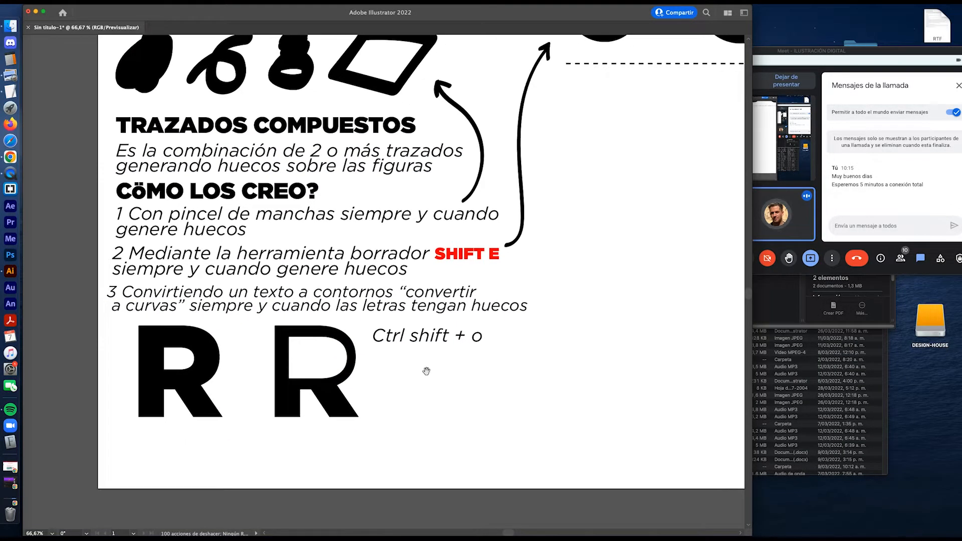
drag(426, 369, 426, 377)
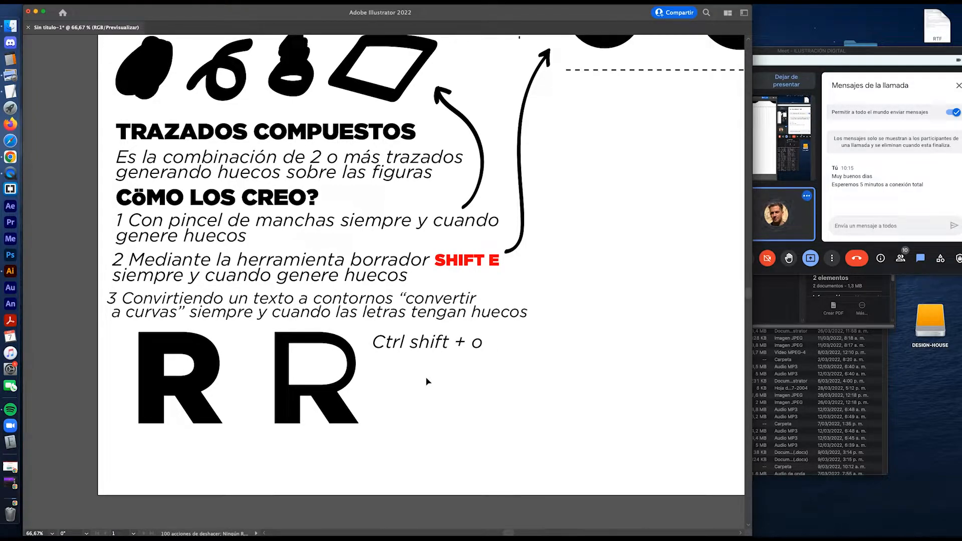
click(823, 50)
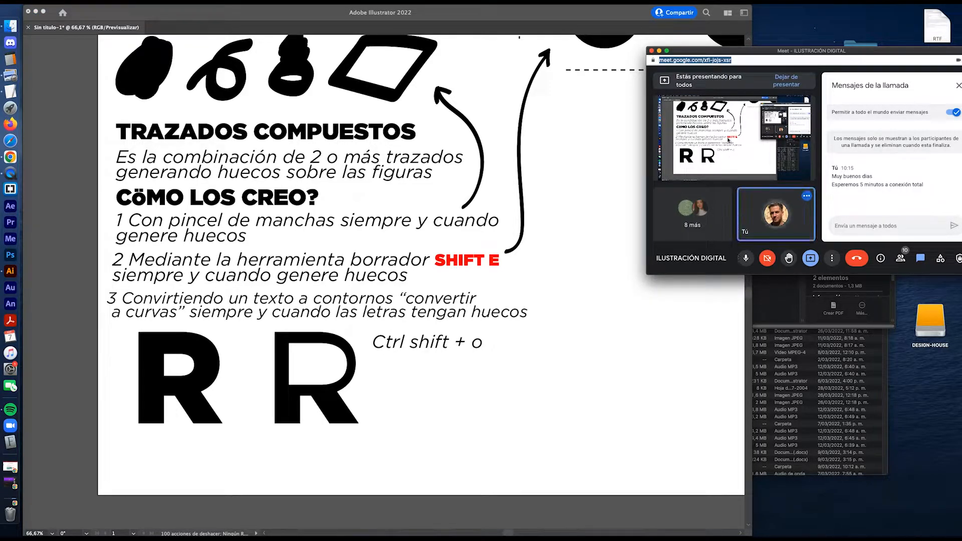
click(316, 411)
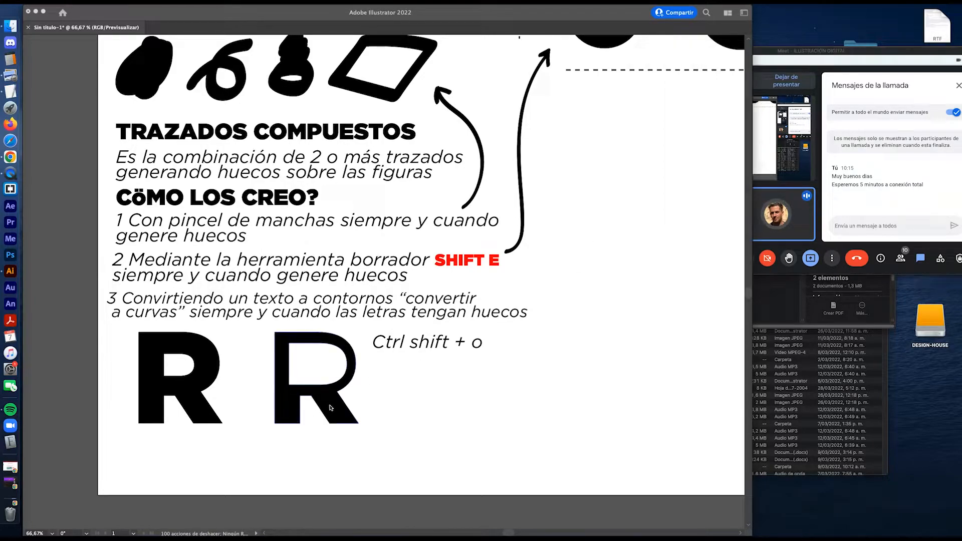
Step: Duplicate the outlined R with the enlarged hole into the blank area below the dashed horizontal divider
click(333, 417)
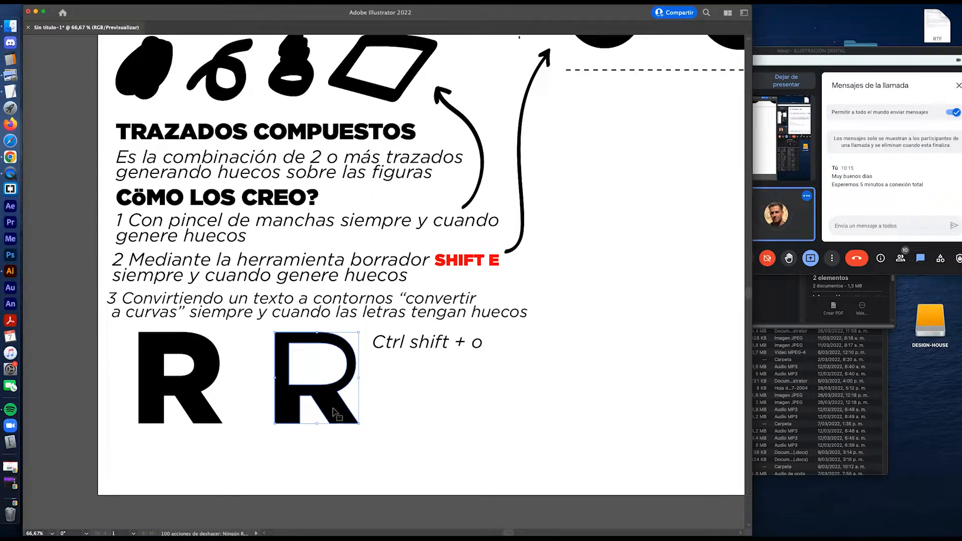
drag(334, 417, 644, 195)
scroll(644, 197, up, 3)
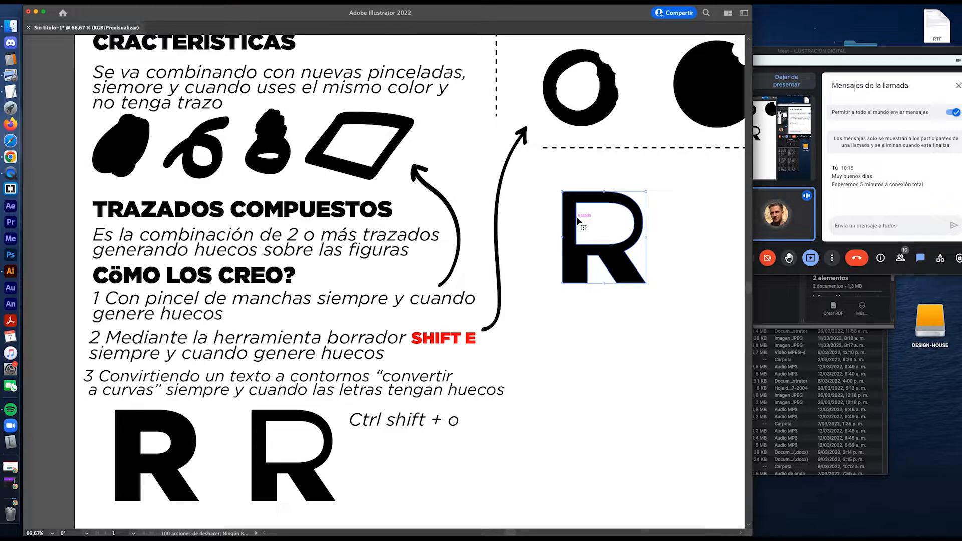
key(z)
drag(577, 219, 416, 269)
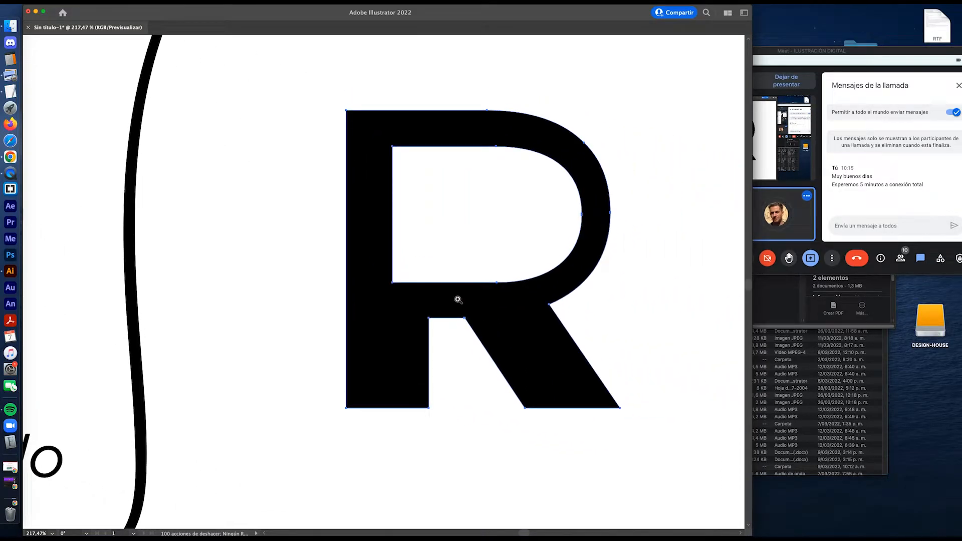
Step: Check the Eraser tool's angle, roundness and size options, leaving them as they are
key(shift+b)
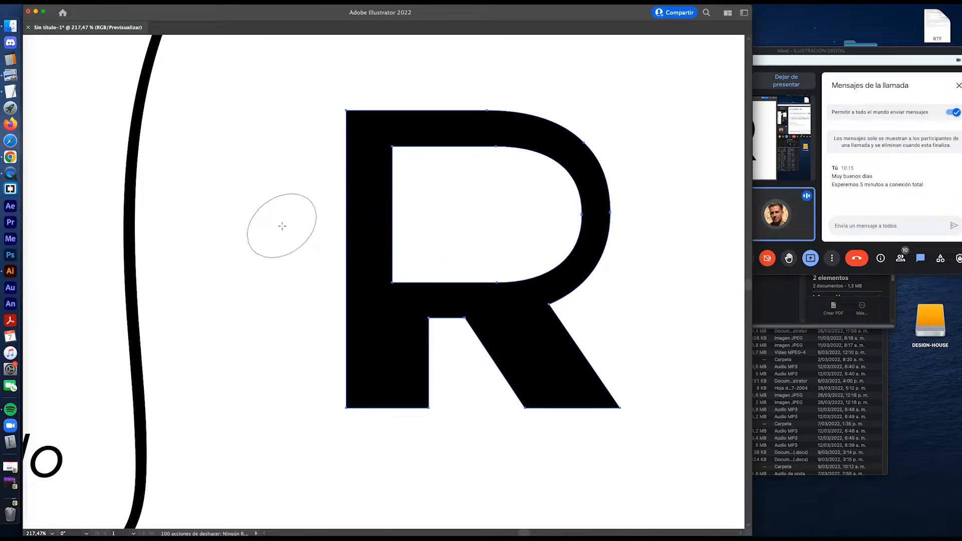
key(Return)
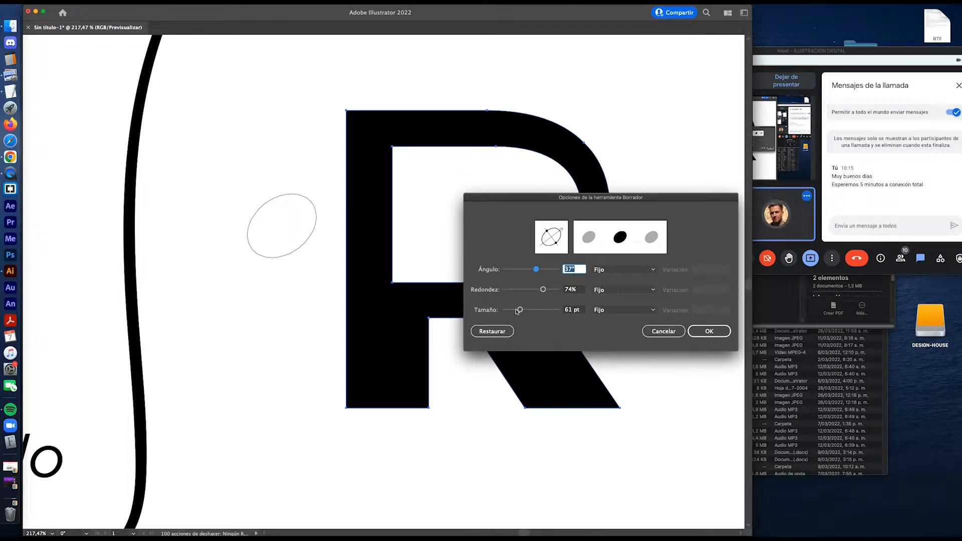
key(Return)
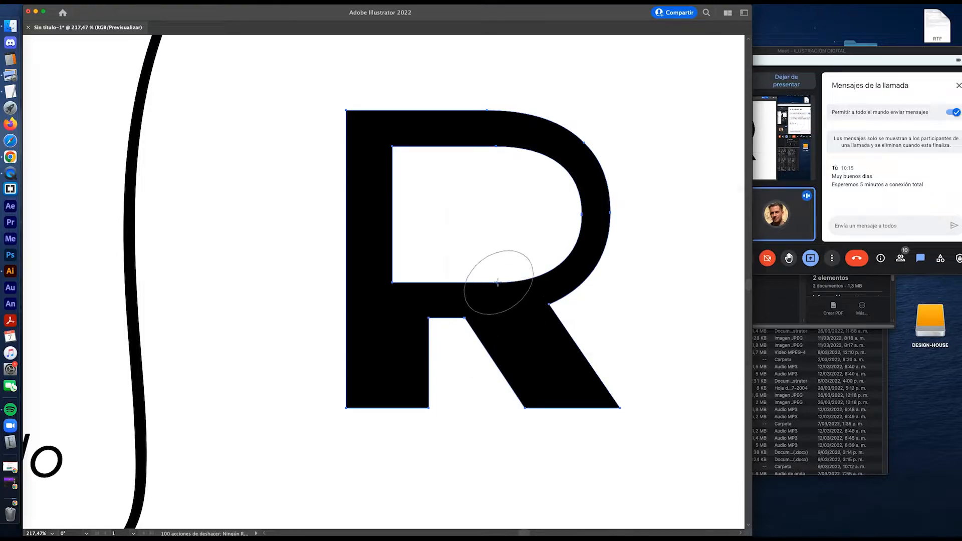
Step: Show the panels and erase thin, uneven slivers from the left and upper outer edges of the duplicated R
key(Tab)
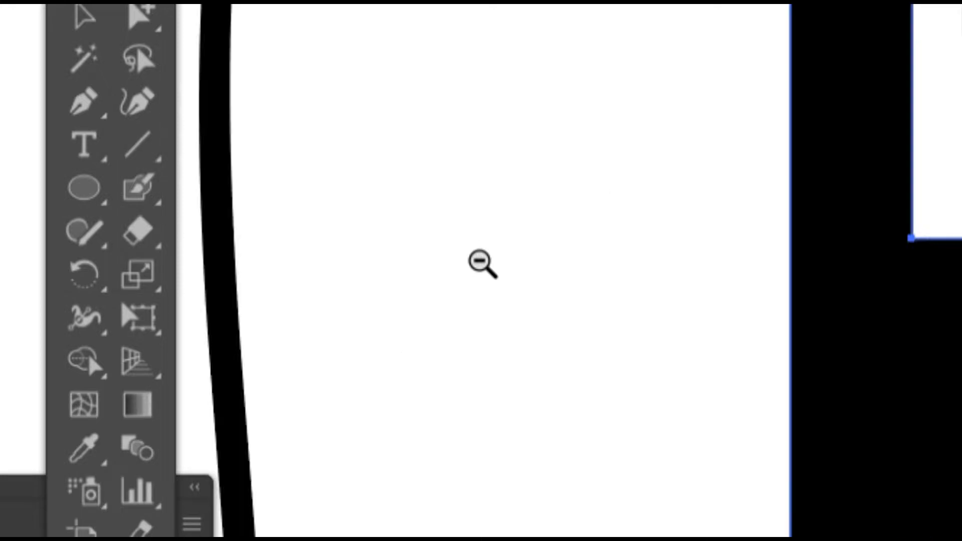
alt+click(481, 261)
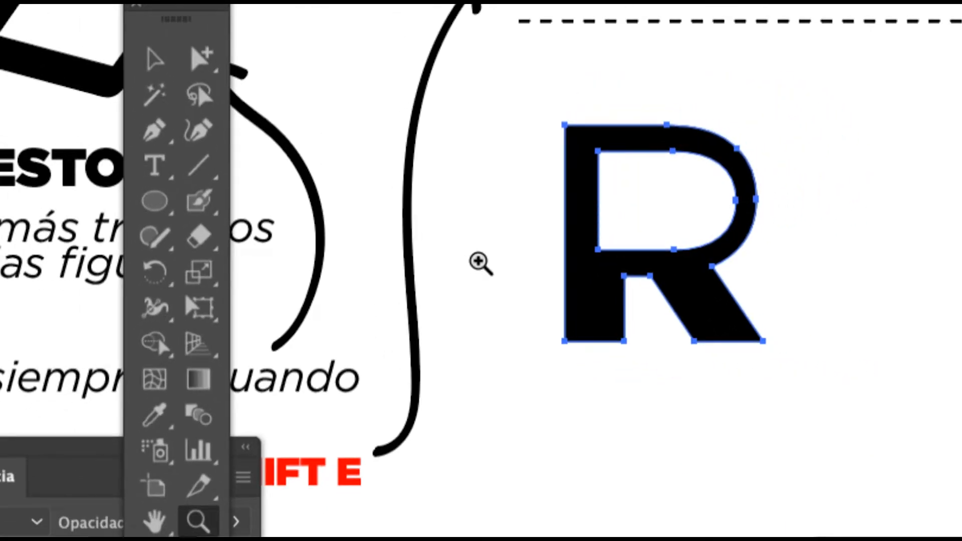
key(shift+e)
mouse_move(547, 154)
mouse_down()
mouse_move(545, 321)
mouse_move(556, 380)
mouse_move(540, 397)
mouse_up()
mouse_move(604, 118)
mouse_down()
mouse_move(610, 100)
mouse_move(694, 107)
mouse_move(765, 140)
mouse_move(806, 134)
mouse_up()
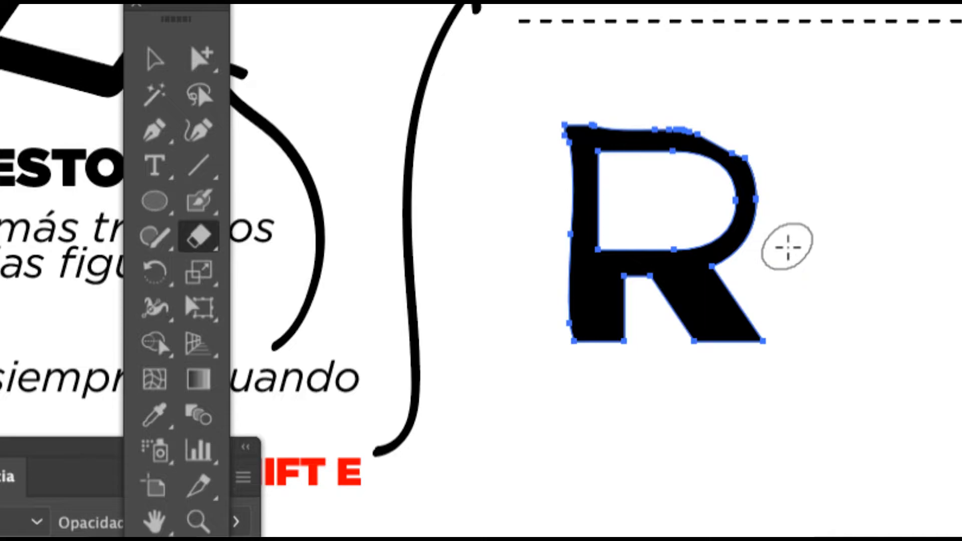
Step: Activate the Blob Brush tool and set its default brush size to 19 pt
key(shift+n)
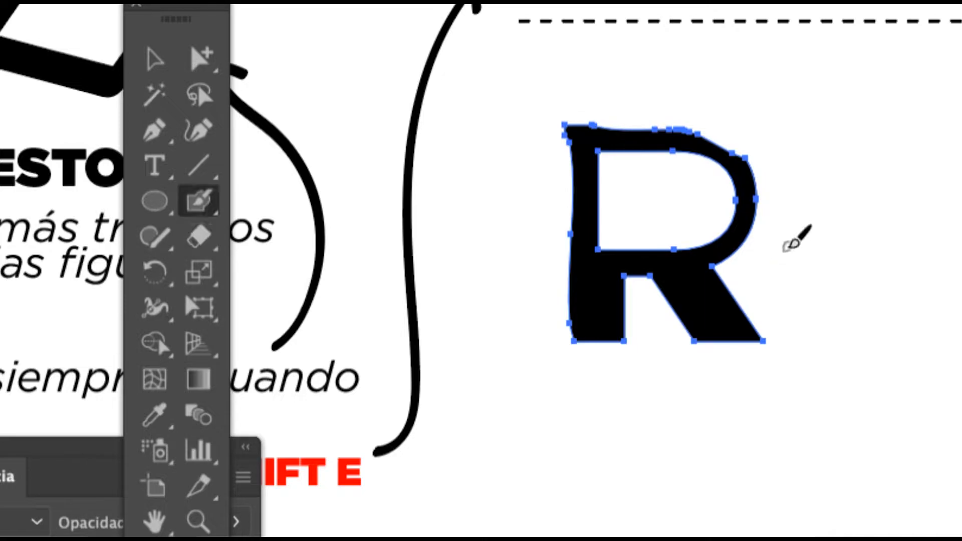
click(212, 214)
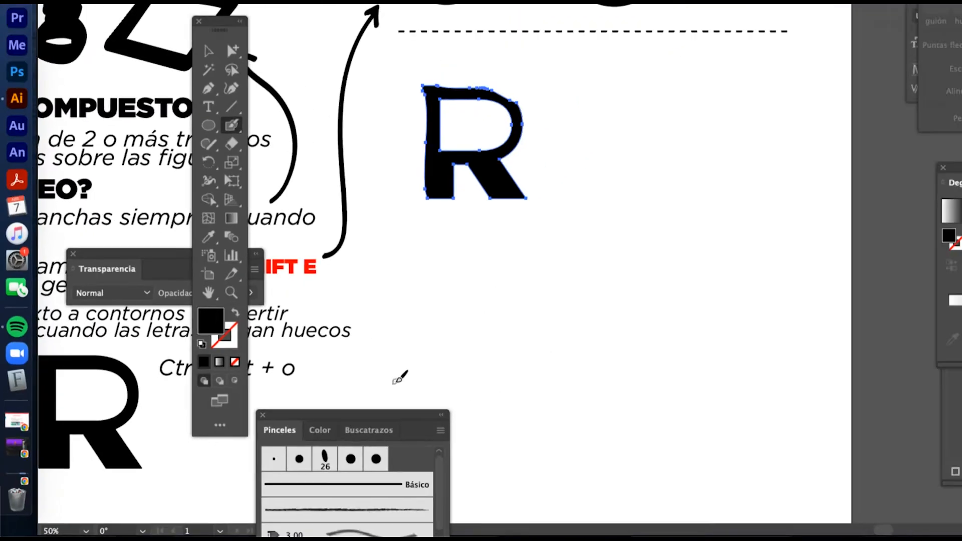
scroll(242, 439, down, 5)
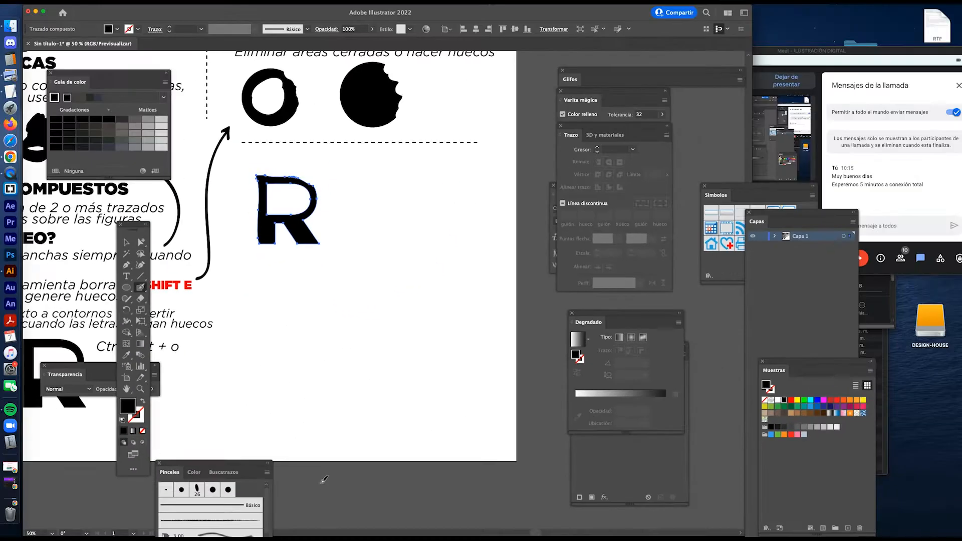
double_click(141, 289)
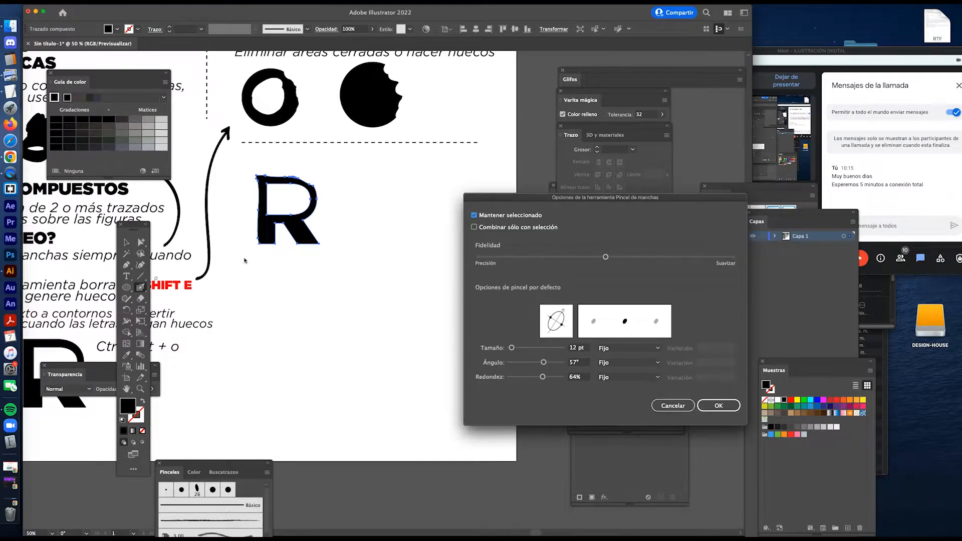
drag(588, 199, 491, 200)
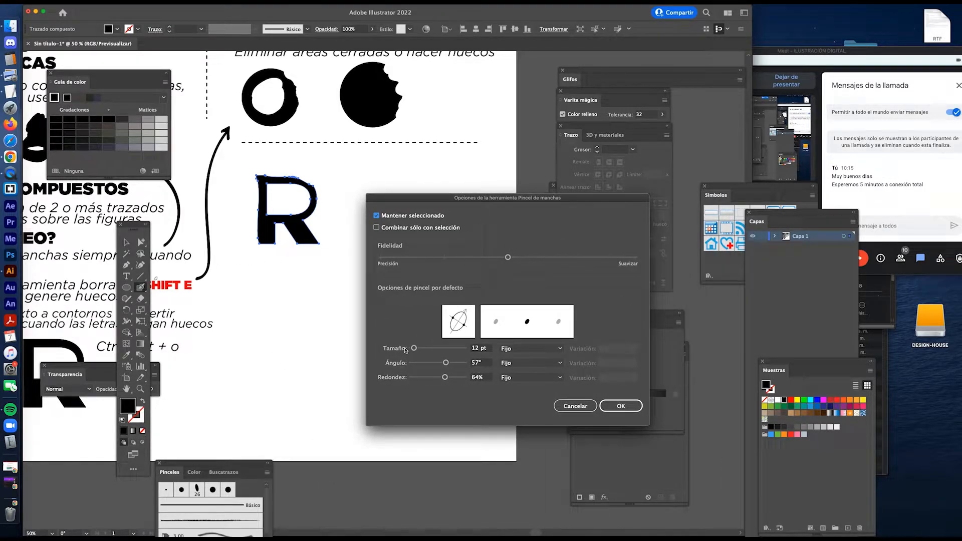
drag(414, 348, 417, 350)
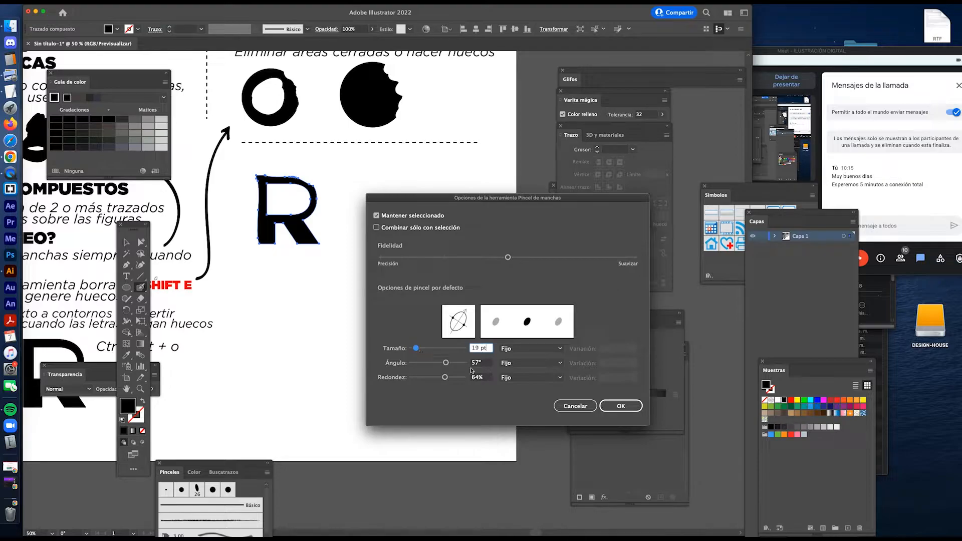
click(621, 406)
Step: Paint a curved tail ending in an arrowhead from the left edge of the duplicated R with the Blob Brush
key(z)
drag(291, 239, 435, 302)
key(shift+b)
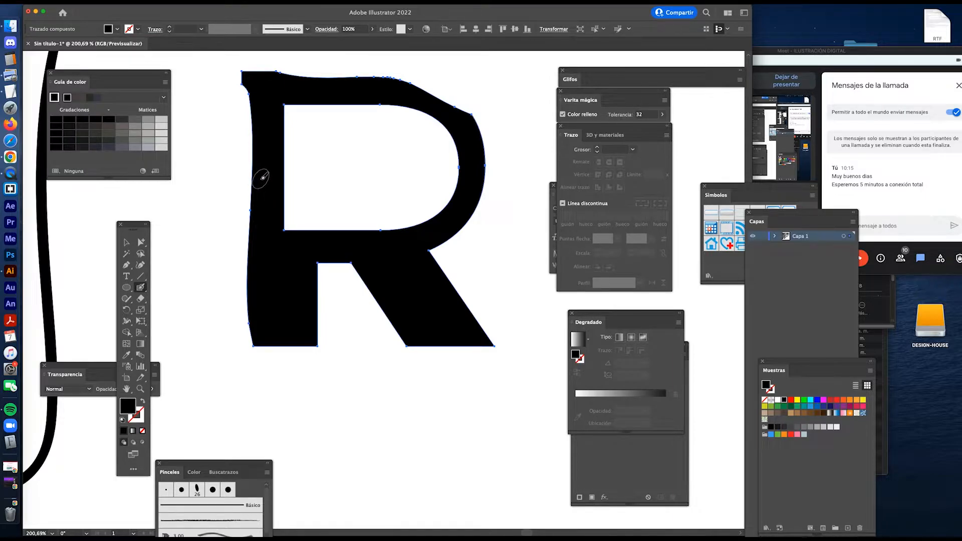
mouse_move(266, 177)
mouse_down()
mouse_move(235, 231)
mouse_move(188, 261)
mouse_move(178, 289)
mouse_move(172, 271)
mouse_move(173, 296)
mouse_move(201, 283)
mouse_up()
Step: Try moving the R with its painted tail to the right, and undo the move
key(v)
drag(268, 283, 345, 285)
key(super+z)
Step: Paint two short curved horns on the upper edge of the duplicated R with the Blob Brush
key(shift+b)
scroll(357, 90, up, 3)
drag(281, 146, 305, 114)
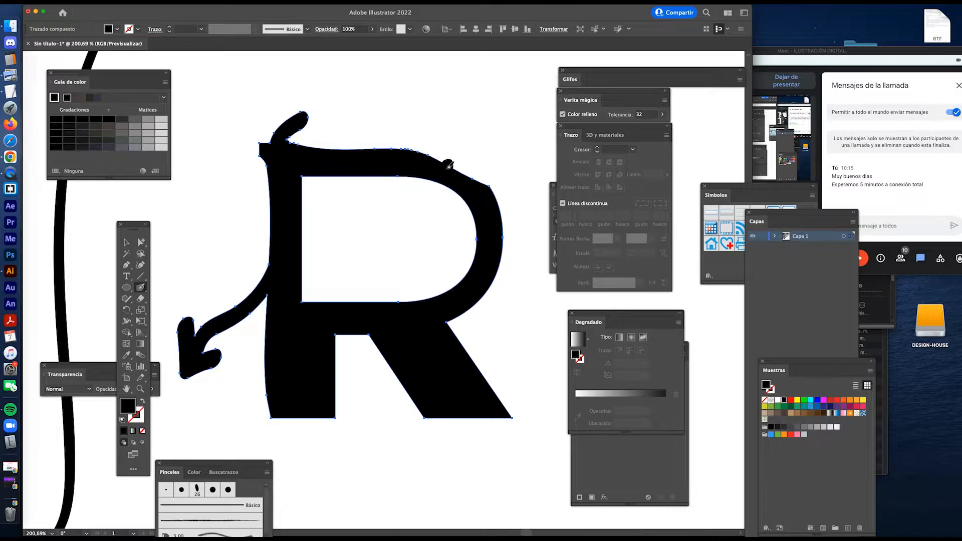
drag(447, 165, 457, 163)
key(v)
scroll(396, 179, left, 3)
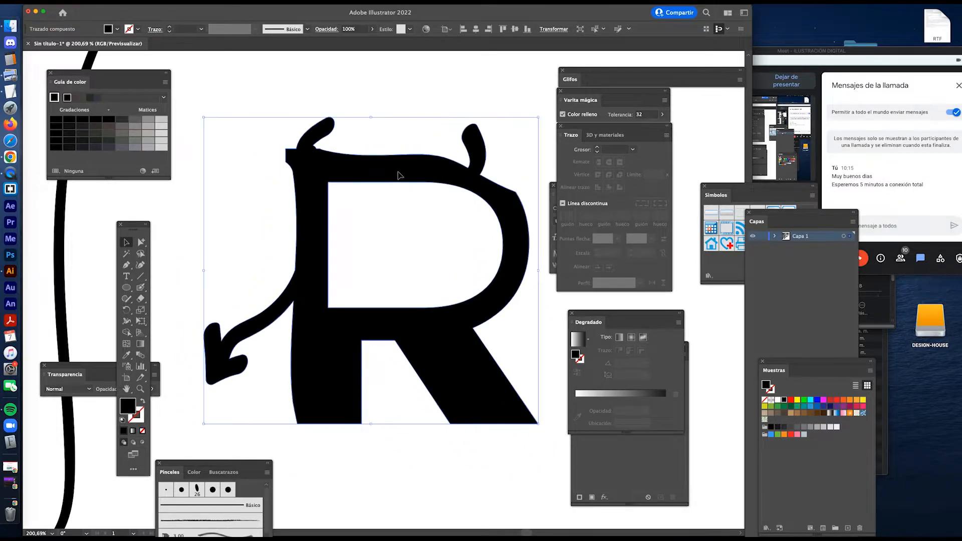
Step: Erase both horns from the upper edge of the duplicated R, keeping the tail, and deselect the letter
key(shift+e)
drag(333, 104, 314, 120)
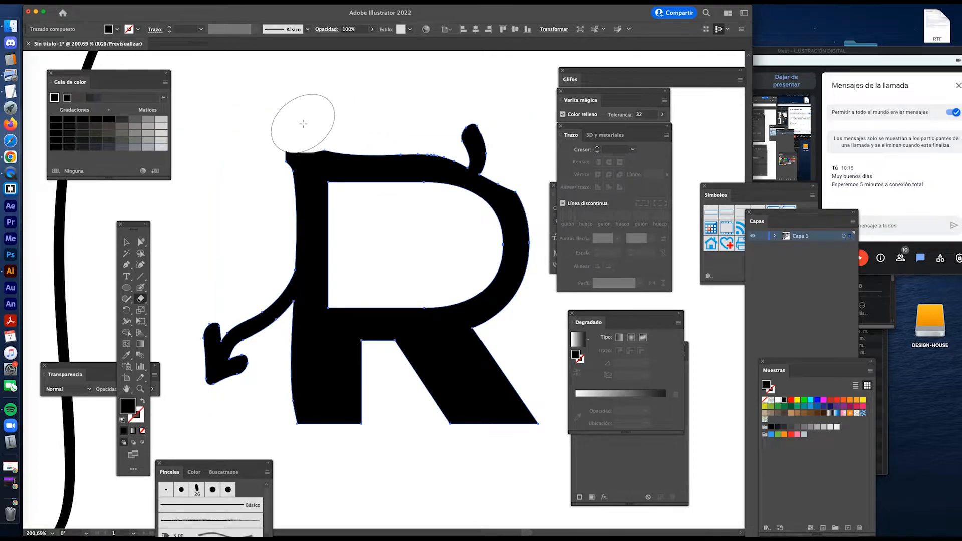
drag(445, 108, 489, 133)
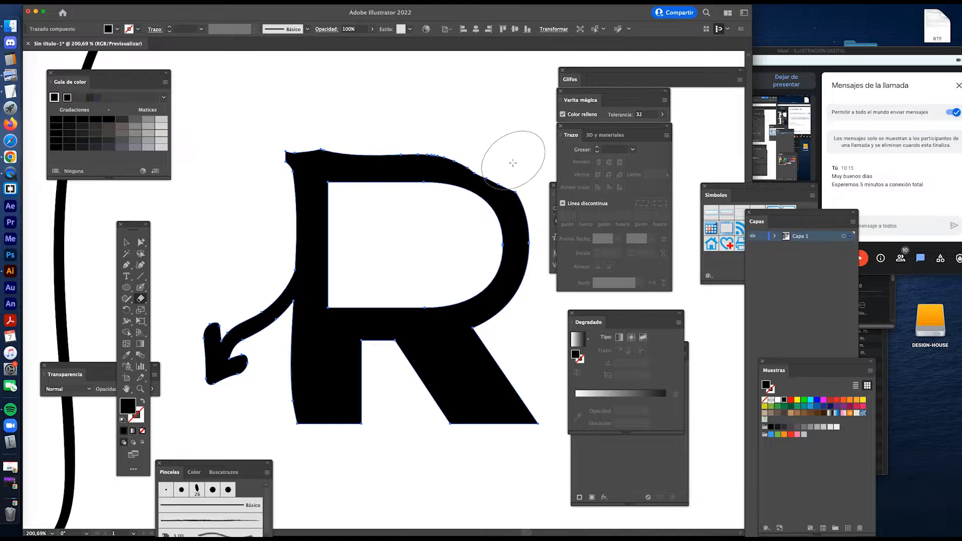
key(v)
click(423, 277)
key(z)
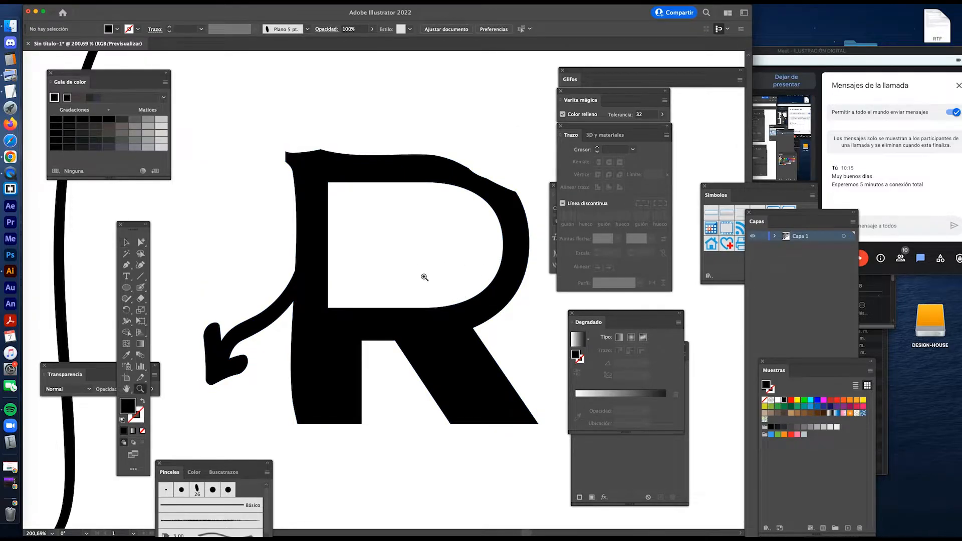
alt+click(408, 277)
alt+click(409, 277)
alt+click(409, 277)
drag(442, 274, 385, 309)
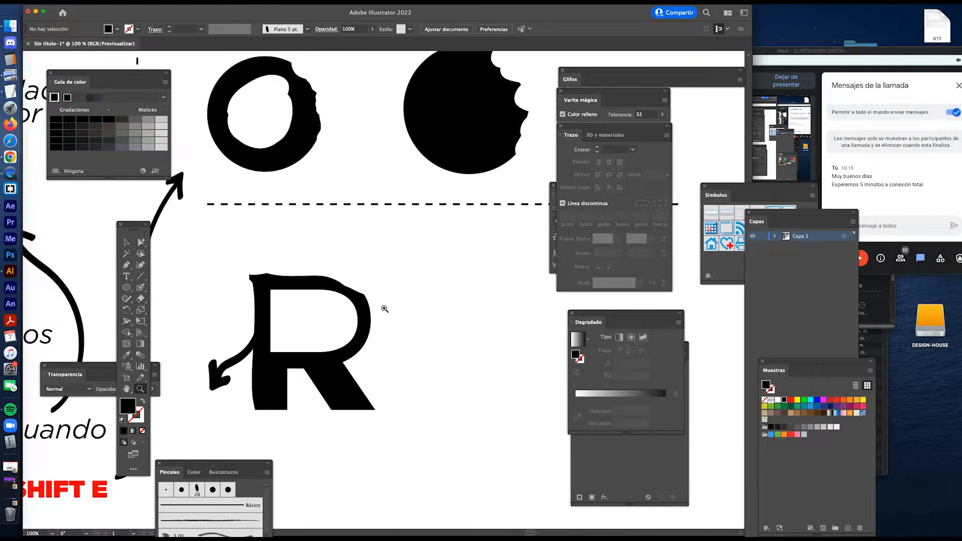
Step: Add a text letter L beside the modified R, in the empty area under the dashed line
key(v)
click(468, 143)
scroll(426, 281, down, 2)
key(t)
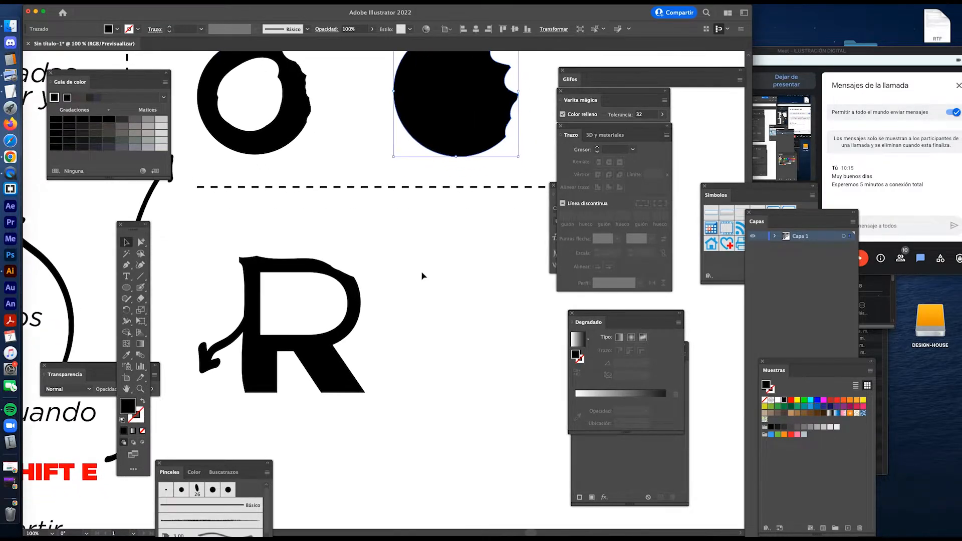
click(430, 305)
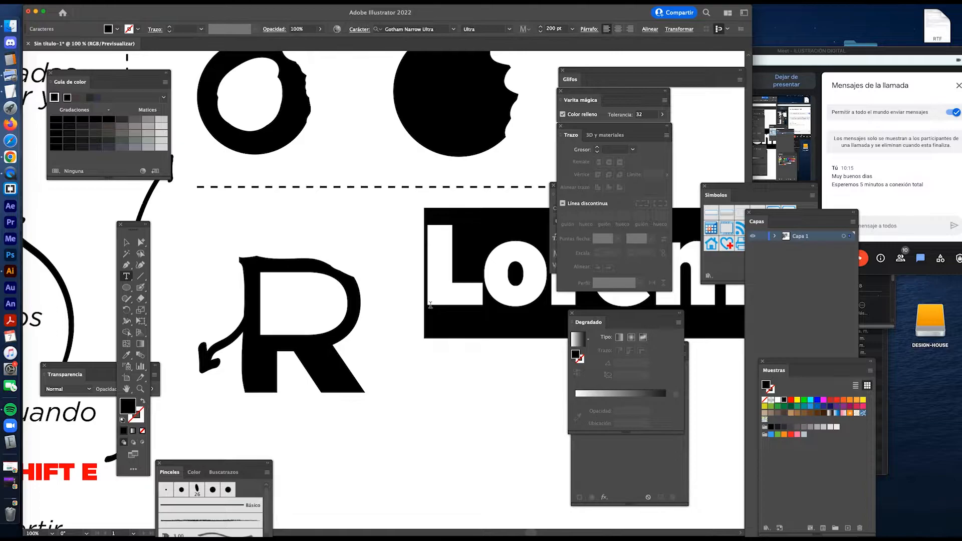
text(L)
key(Escape)
drag(455, 285, 457, 382)
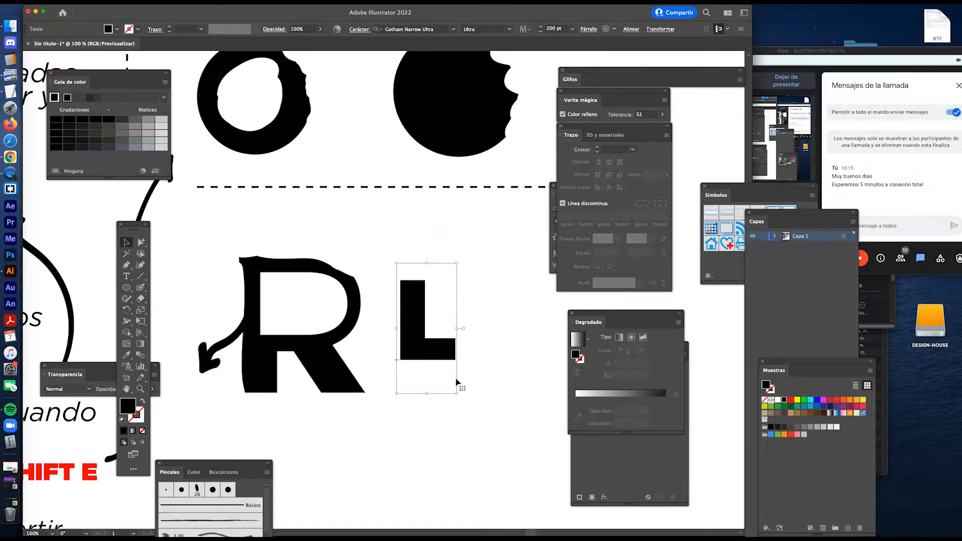
click(454, 386)
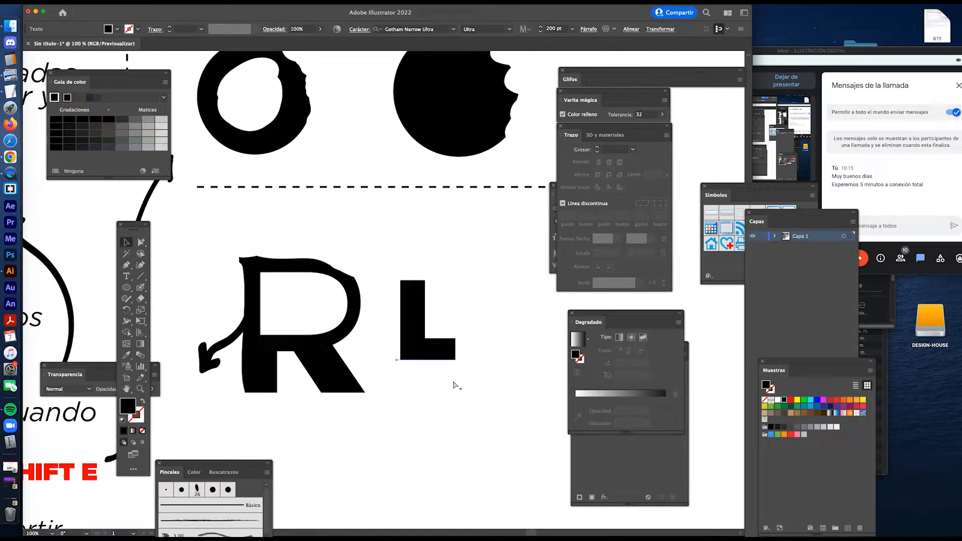
Step: Convert the letter L to outlines and enlarge it in the space beside the R
key(super+shift+o)
drag(415, 356, 431, 373)
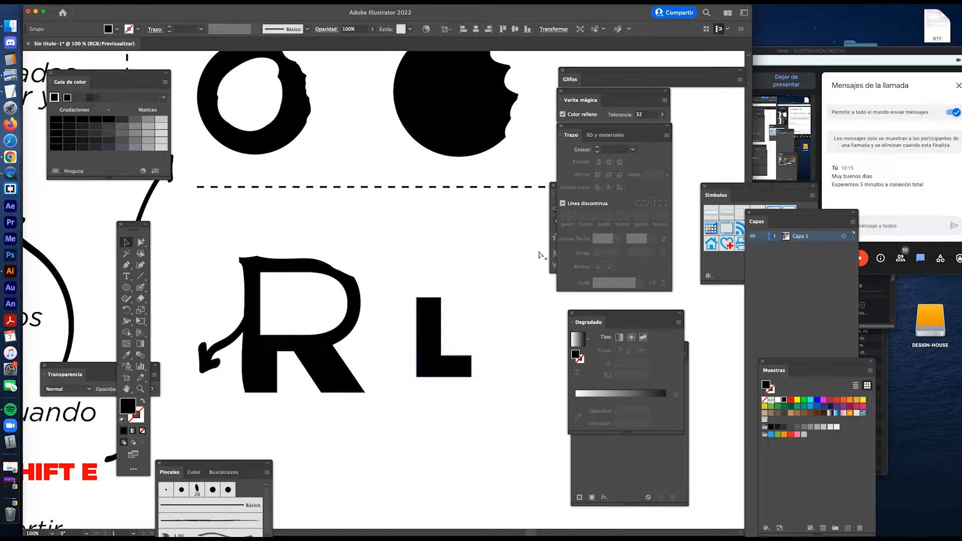
click(630, 466)
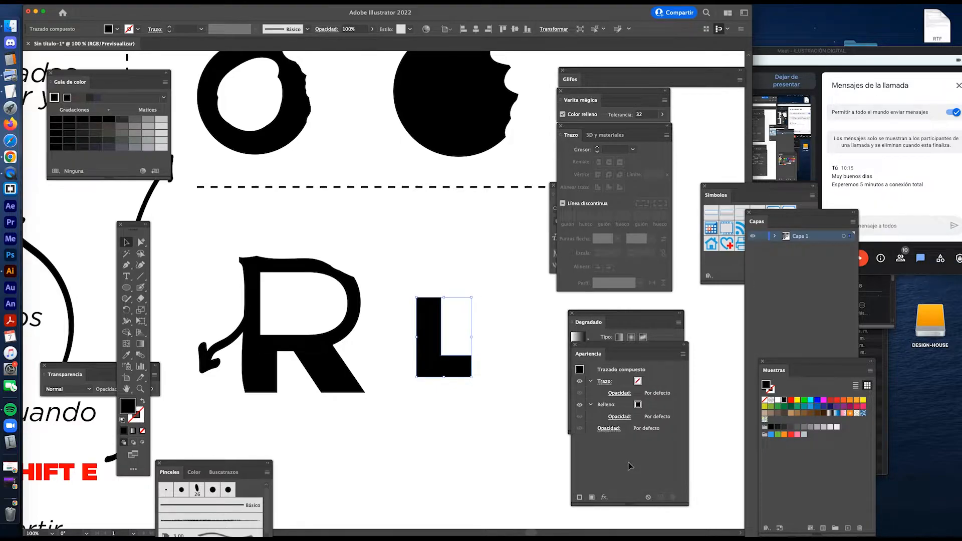
drag(455, 369, 534, 408)
Step: Erase parts of the outlined L along its stem and the upper edge of its foot
key(shift+e)
drag(423, 280, 430, 422)
mouse_move(489, 369)
mouse_down()
mouse_move(522, 359)
mouse_move(502, 353)
mouse_up()
drag(481, 274, 502, 346)
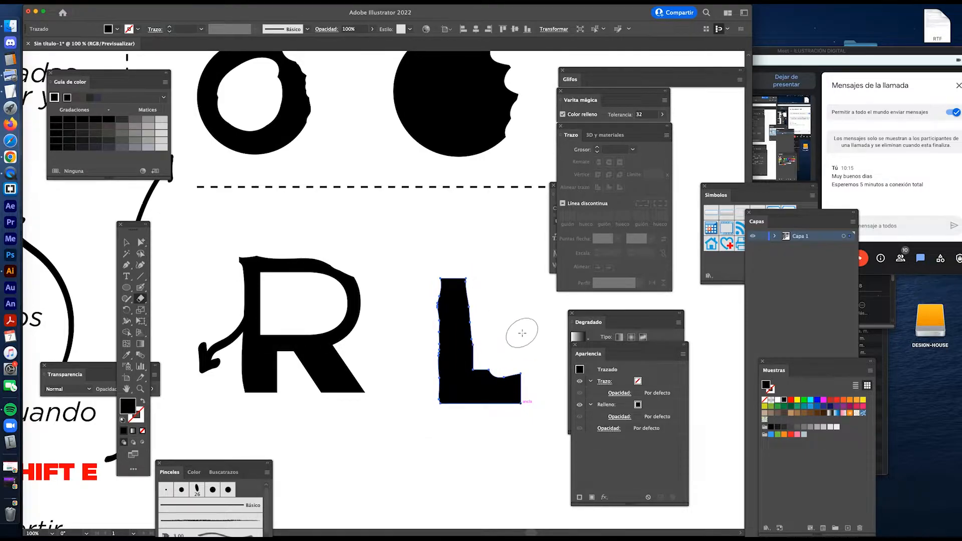
Step: Undo the eraser strokes and the creation of the letter L
key(z)
alt+click(459, 326)
alt+click(457, 322)
alt+click(454, 320)
mouse_move(329, 279)
mouse_down()
mouse_move(453, 281)
mouse_move(430, 282)
mouse_move(439, 280)
mouse_move(407, 328)
mouse_move(352, 383)
mouse_move(336, 384)
mouse_move(351, 382)
mouse_up()
key(v)
key(ctrl+z)
key(ctrl+z)
key(ctrl+z)
key(ctrl+z)
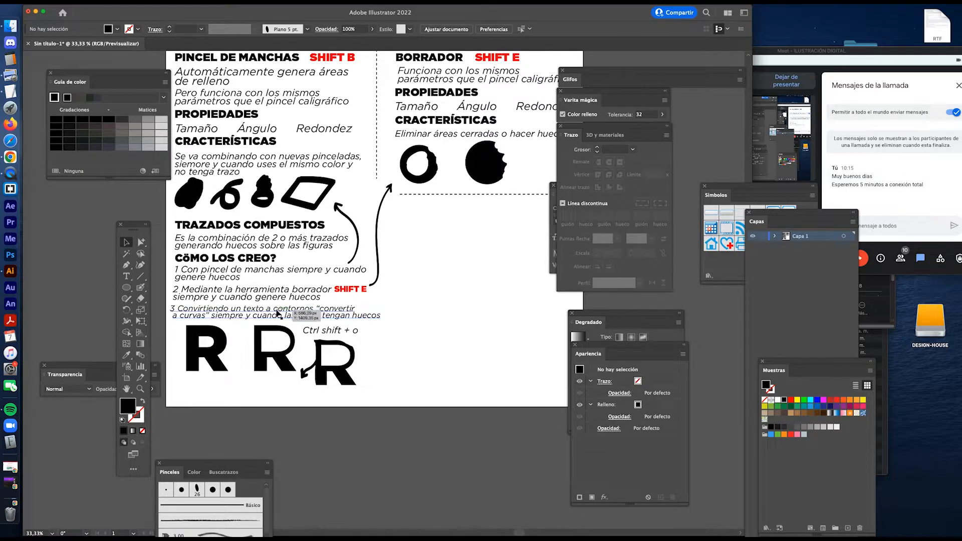
Step: Duplicate the item 3 text below the dashed line and replace its wording with "4 Generando una exclusión o perforación"
drag(276, 314, 503, 222)
triple_click(437, 222)
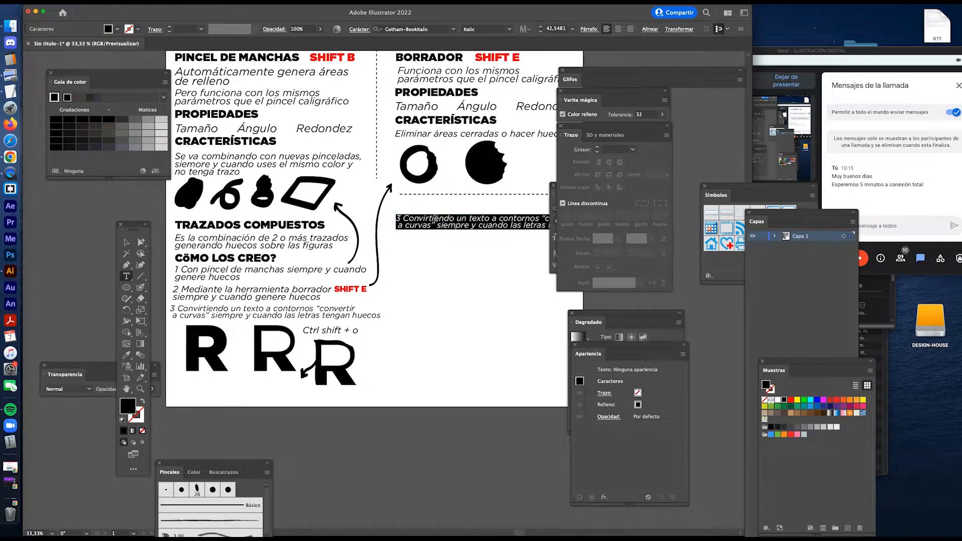
text(4)
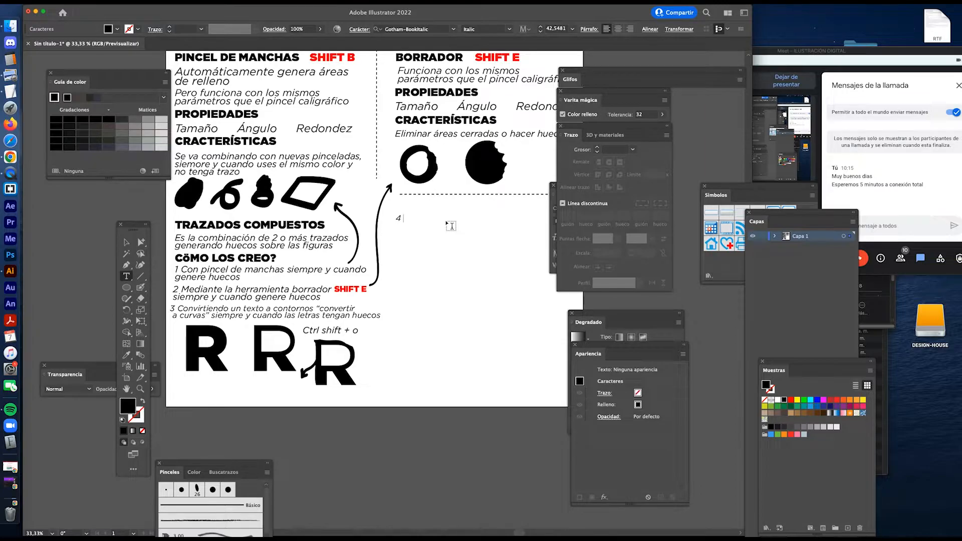
text( Generando una exclusi)
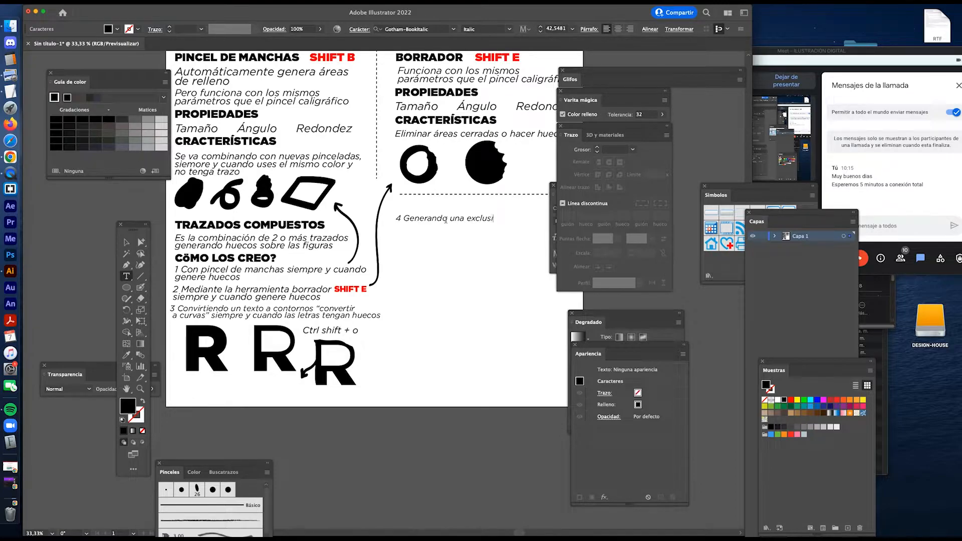
text(ón o perforaci)
Step: Move the Magic Wand, Stroke and Character panels away so the second text column is uncovered
drag(579, 99, 662, 121)
drag(574, 127, 648, 206)
click(578, 187)
drag(578, 187, 658, 171)
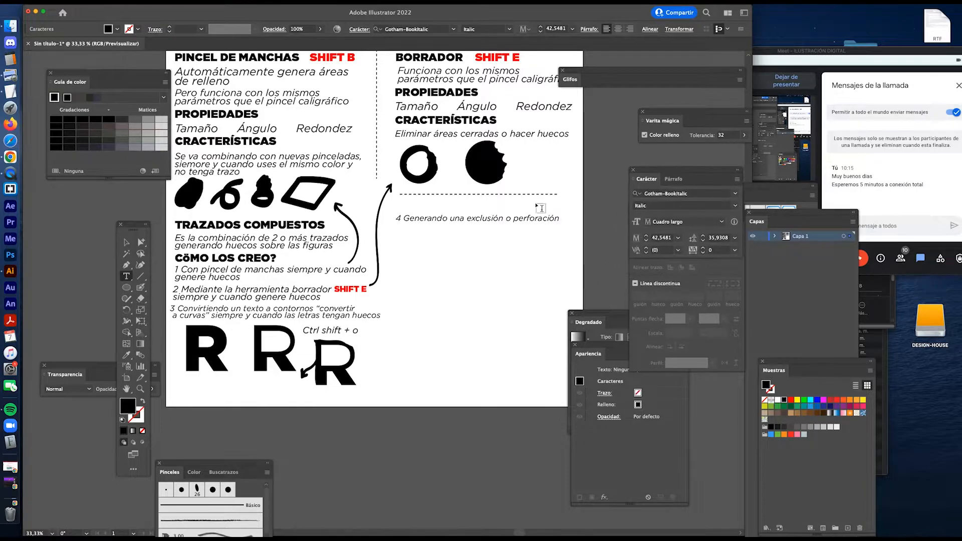
Step: Complete the item 4 text with a second line reading "mediante la ventana buscatrazos"
text(de)
key(BackSpace)
key(BackSpace)
text(mediante la)
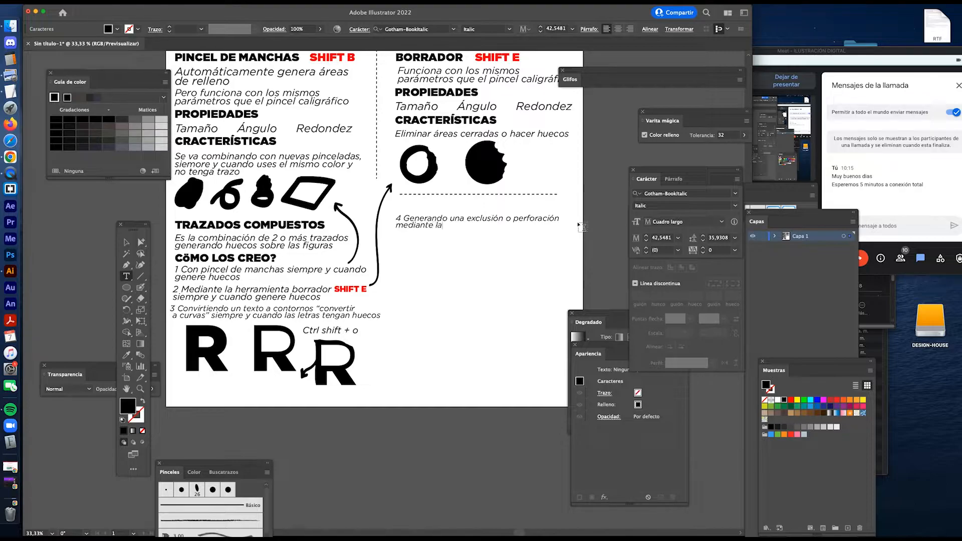
text( ventana buscatrazos)
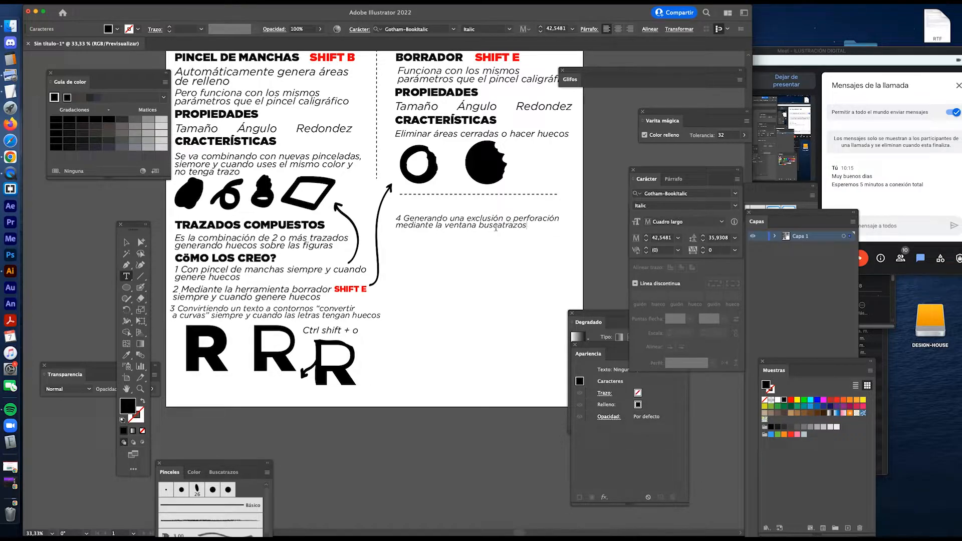
key(Escape)
Step: Show the Pathfinder panel and detach it from its group onto the artboard below the item 4 text
key(shift+super+F9)
click(528, 229)
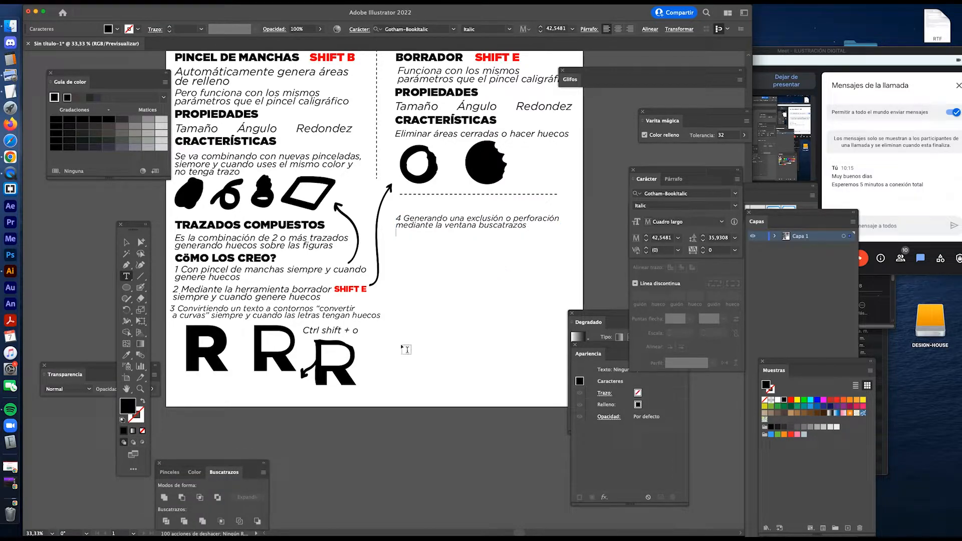
drag(225, 472, 439, 313)
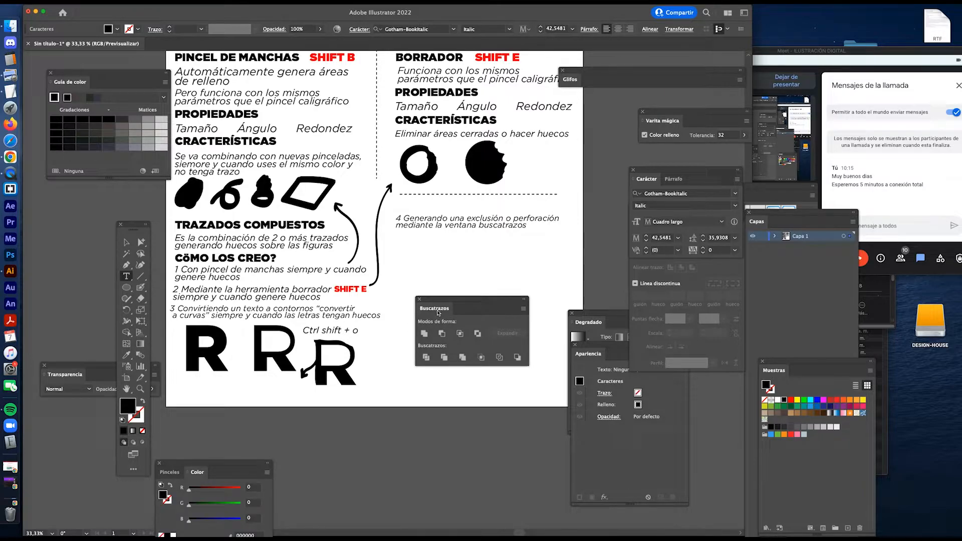
key(Escape)
key(Escape)
Step: Duplicate the "Ctrl shift + o" note under the item 4 text and change it to "Ctrl shift + F9"
drag(333, 337, 424, 241)
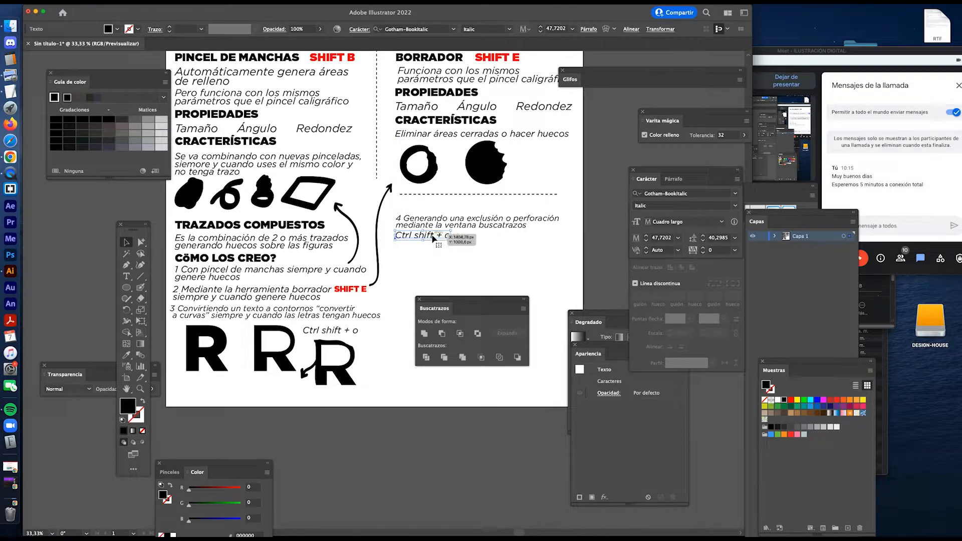
double_click(446, 235)
key(BackSpace)
text(F9)
key(Escape)
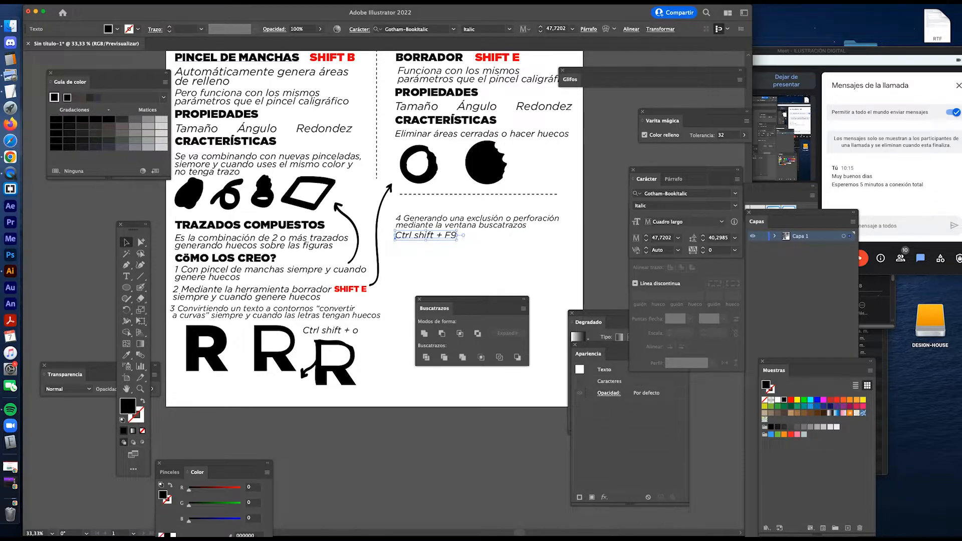
Step: Display the Pathfinder panel and move it off the empty area beneath the item 4 text
click(231, 2)
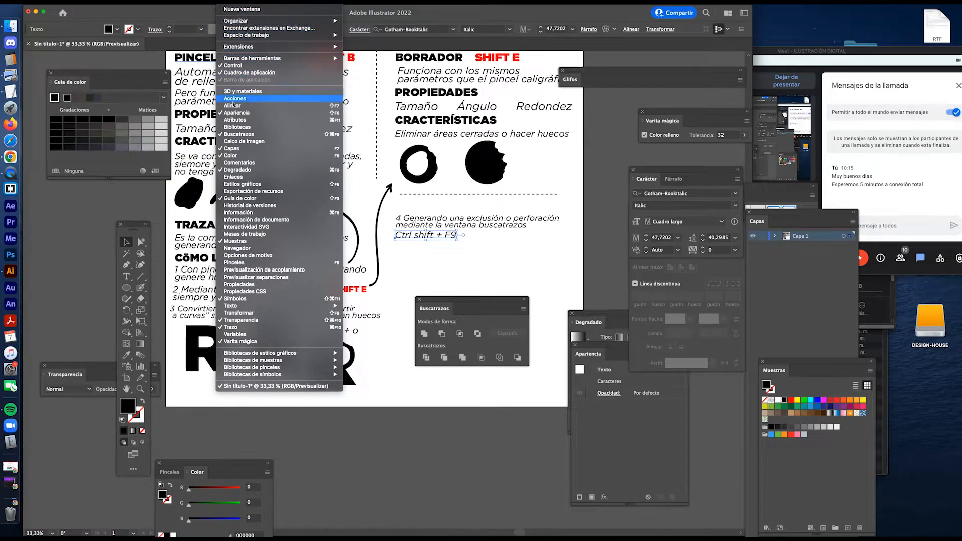
click(239, 135)
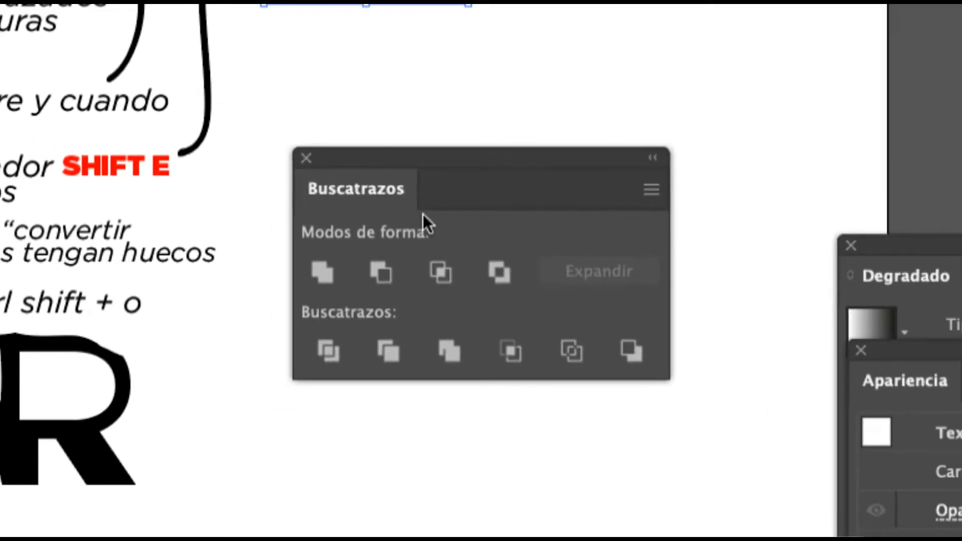
drag(426, 173, 479, 224)
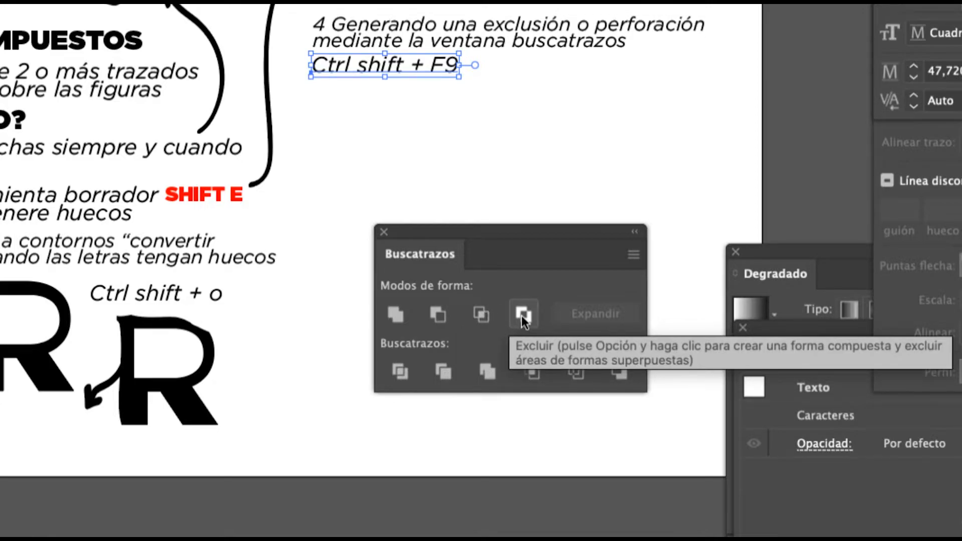
drag(529, 229, 504, 191)
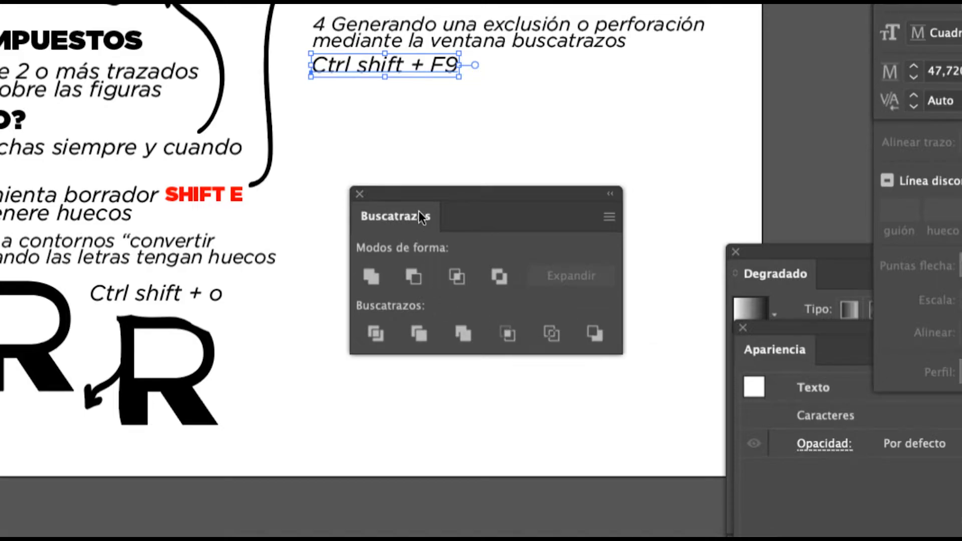
drag(407, 196, 414, 248)
click(438, 131)
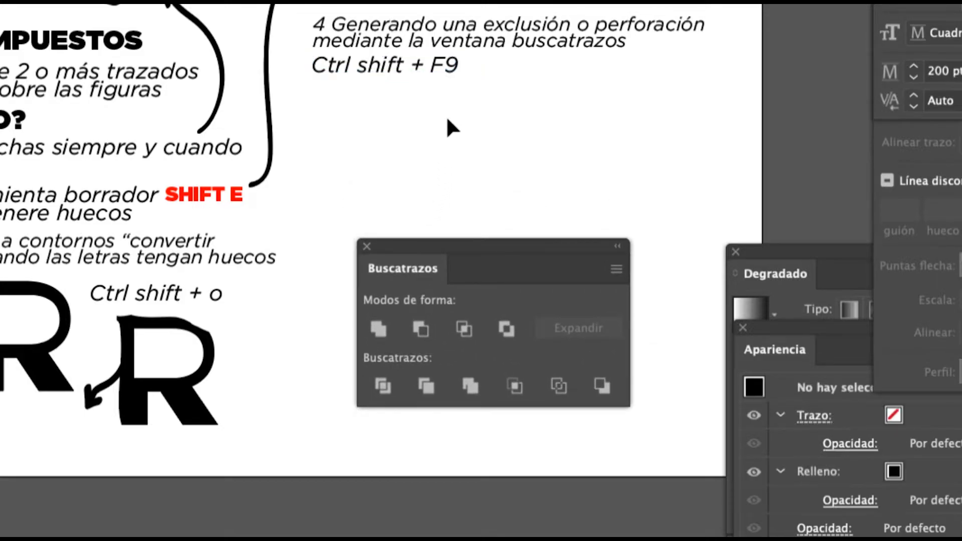
scroll(502, 110, up, 3)
key(z)
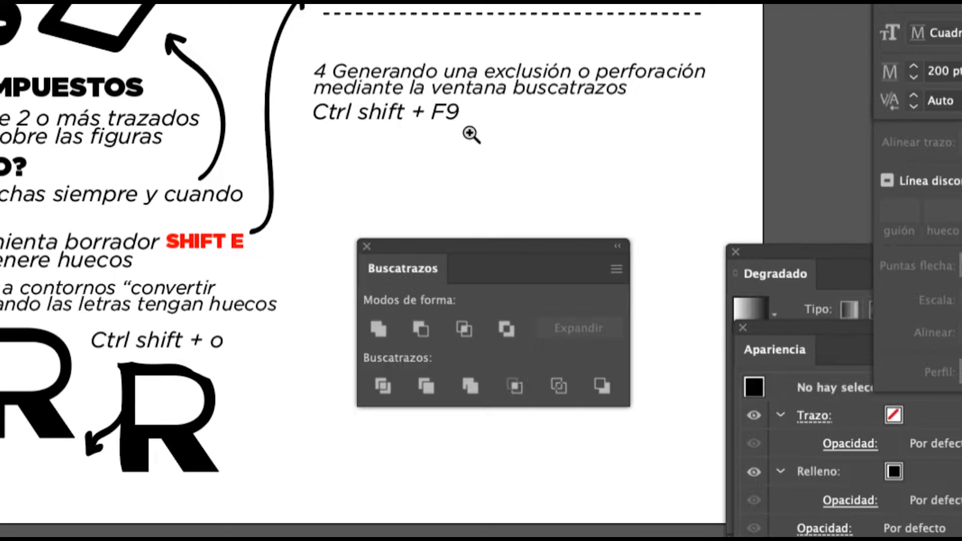
drag(463, 248, 271, 265)
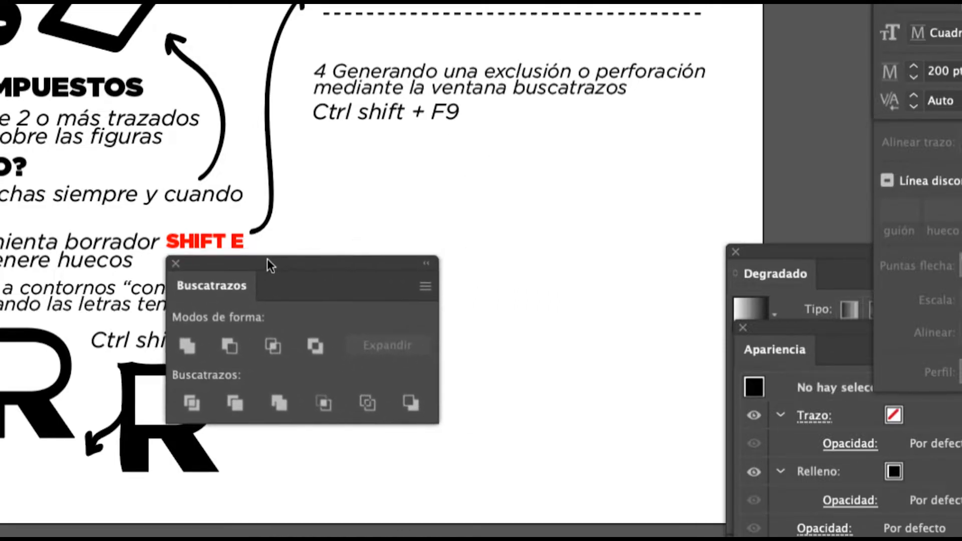
Step: Move the item 4 text and its shortcut note up toward the dashed line, shifting the Pathfinder panel slightly aside
key(v)
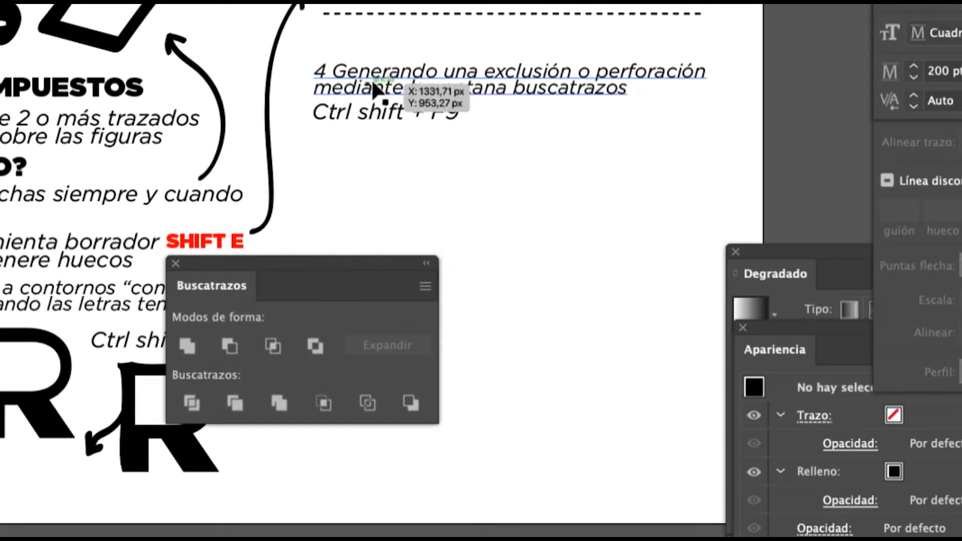
drag(556, 89, 552, 65)
drag(454, 115, 449, 85)
drag(411, 255, 387, 234)
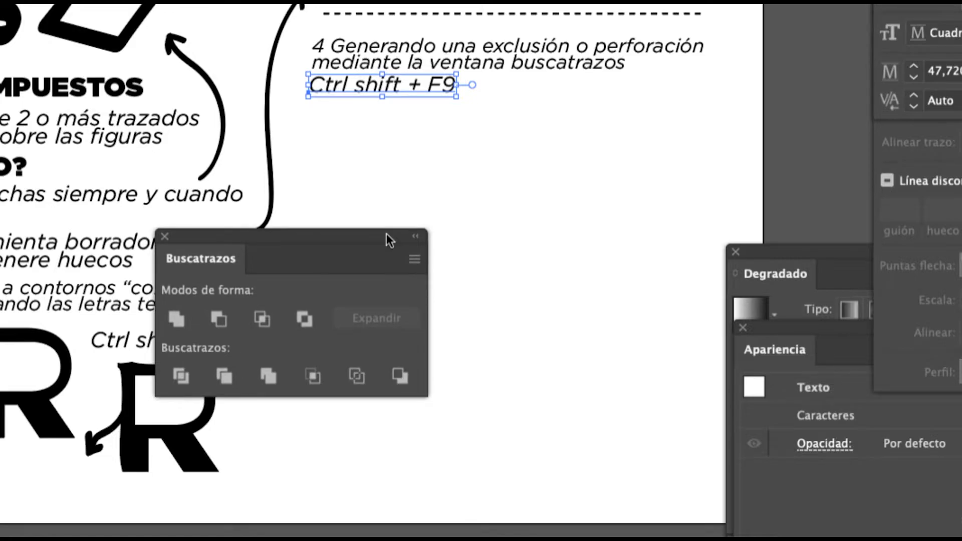
Step: Draw a large black circle below the item 4 text and a smaller circle inside it
key(l)
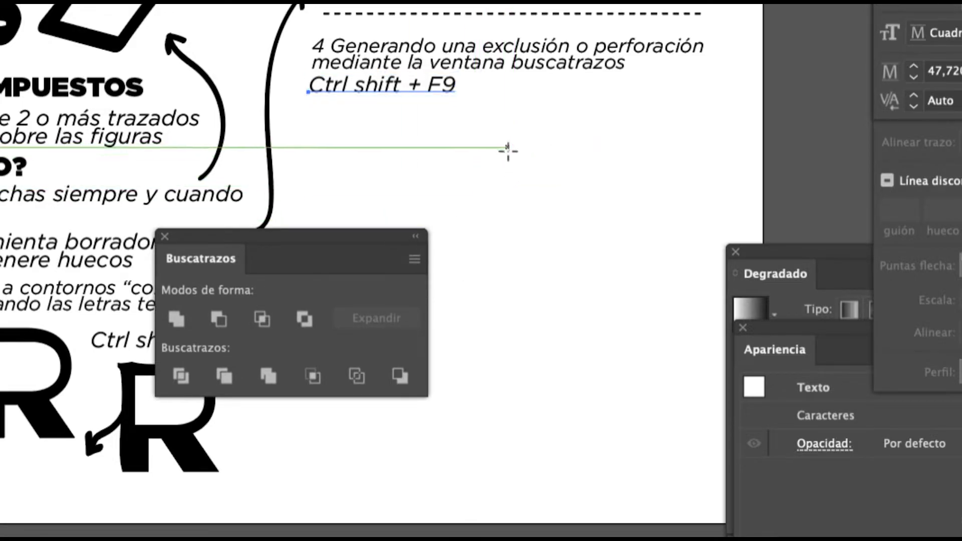
mouse_move(503, 147)
mouse_down()
mouse_move(523, 174)
mouse_move(649, 230)
mouse_move(586, 231)
mouse_up()
drag(523, 185, 565, 207)
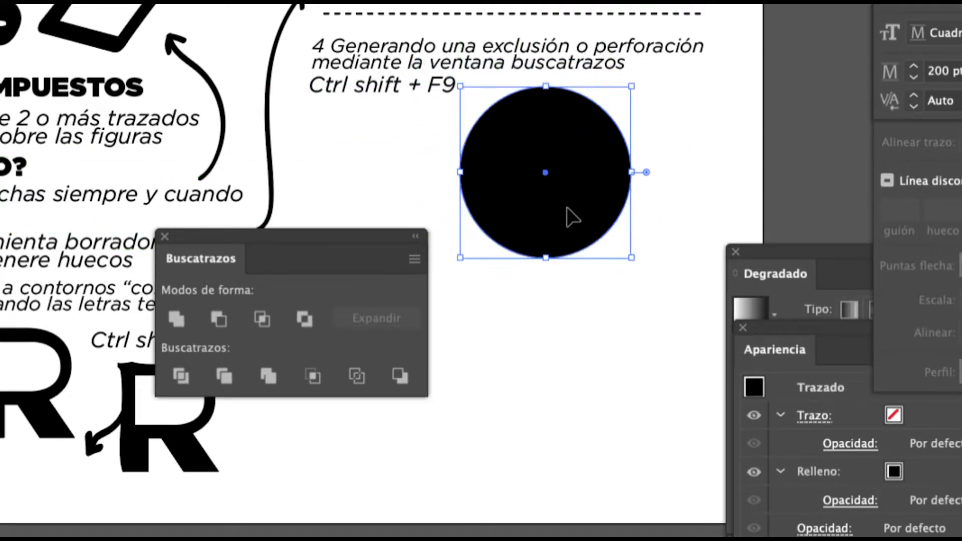
click(591, 275)
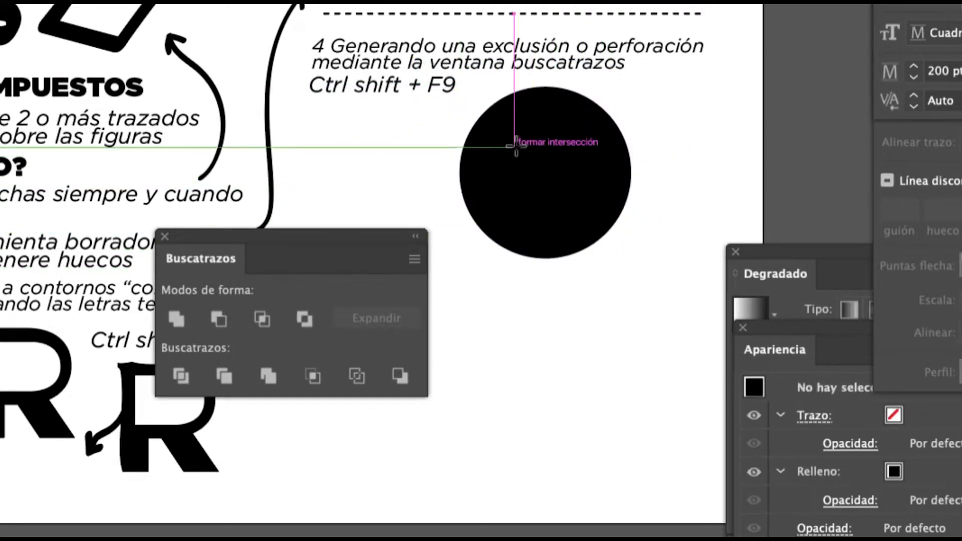
drag(524, 148, 592, 225)
key(v)
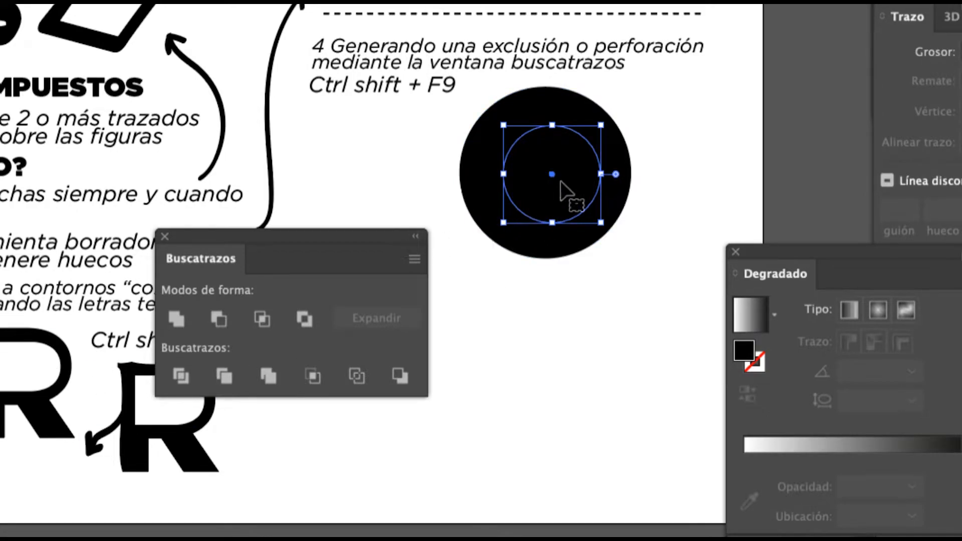
Step: Examine the two overlapping circles by selecting them together and one at a time
click(634, 184)
drag(666, 142, 544, 203)
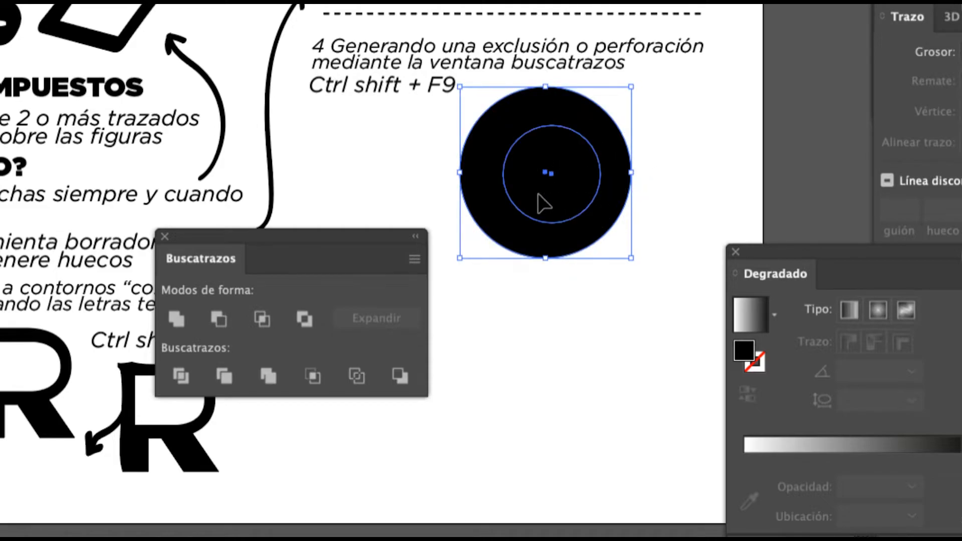
key(ctrl+shift+a)
click(482, 172)
shift+click(527, 189)
key(ctrl+shift+a)
click(506, 180)
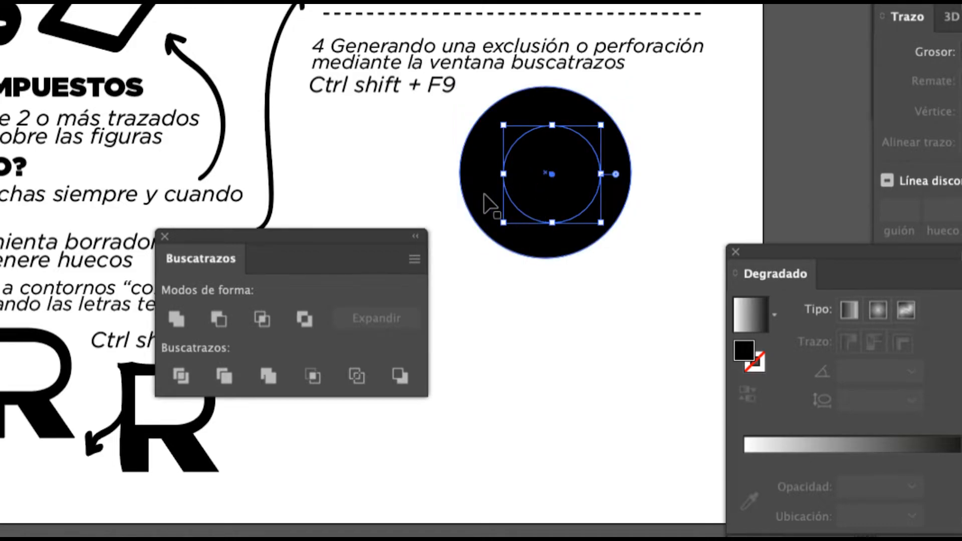
key(ctrl+shift+a)
Step: Open the fill color picker for the smaller inner circle
click(528, 185)
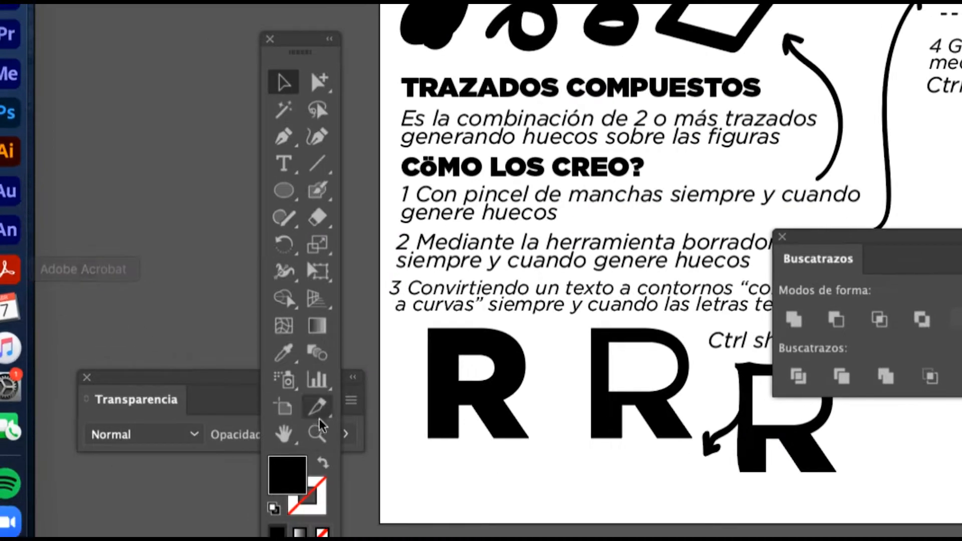
double_click(296, 476)
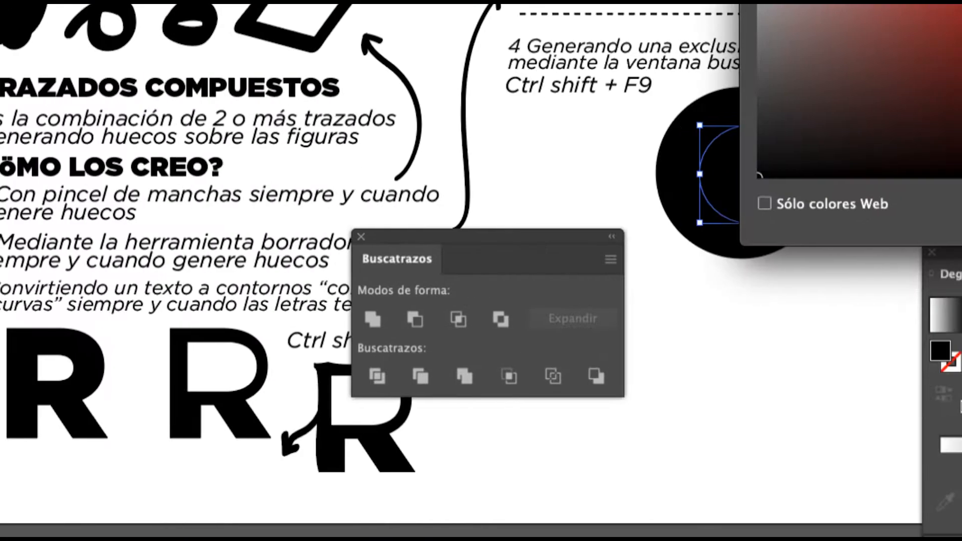
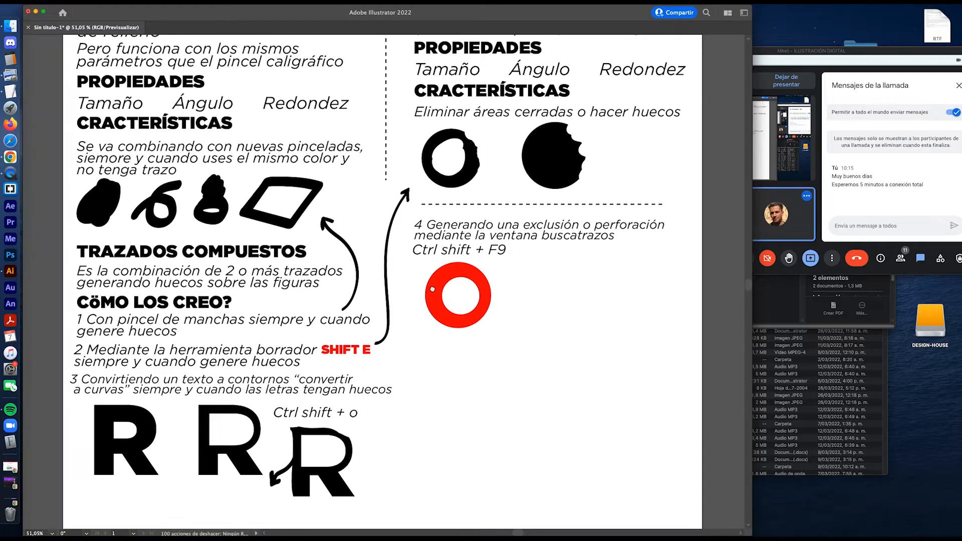
Step: Draw a red hexagon with the Polygon tool beside the red ring and leave it deselected
scroll(426, 271, left, 2)
click(518, 320)
key(Tab)
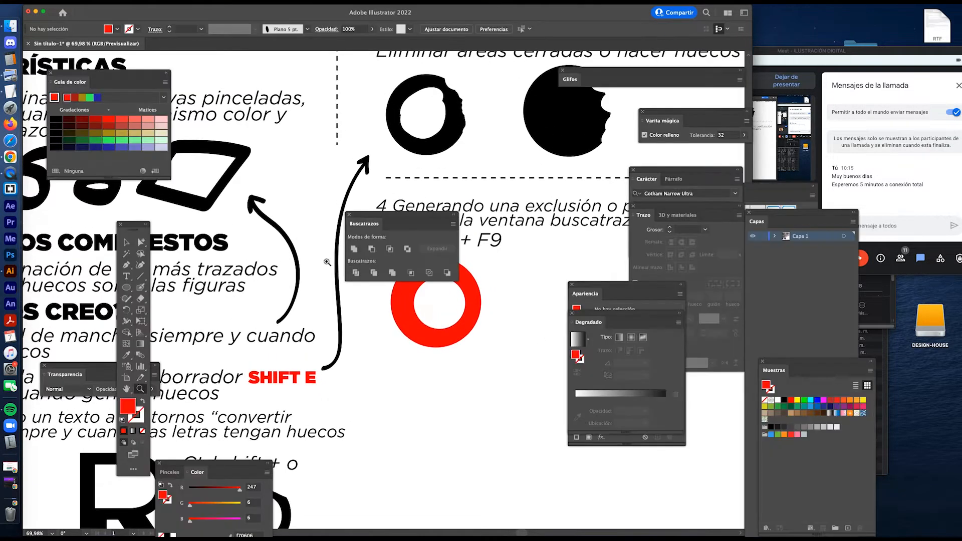
drag(126, 77, 143, 78)
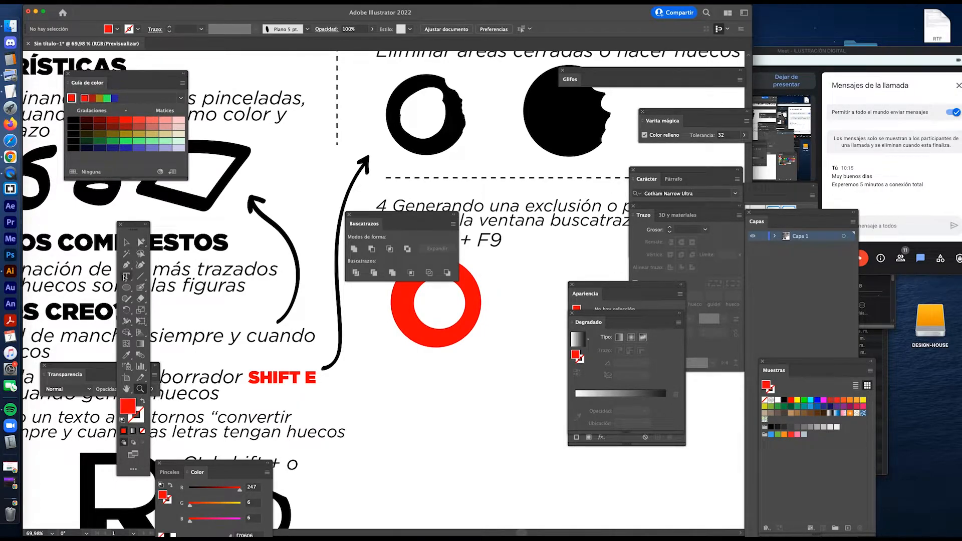
click(140, 277)
drag(126, 288, 210, 326)
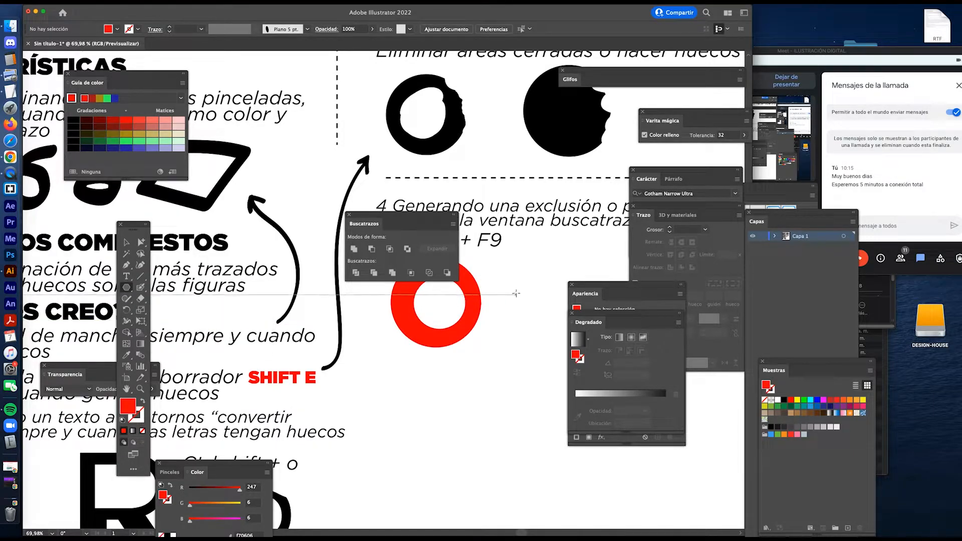
key(Tab)
drag(521, 265, 544, 306)
key(v)
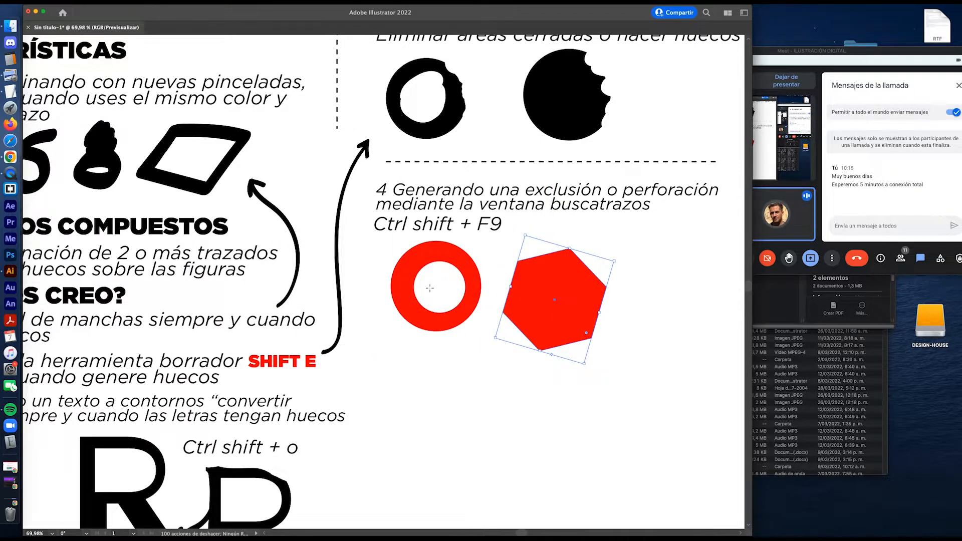
click(474, 380)
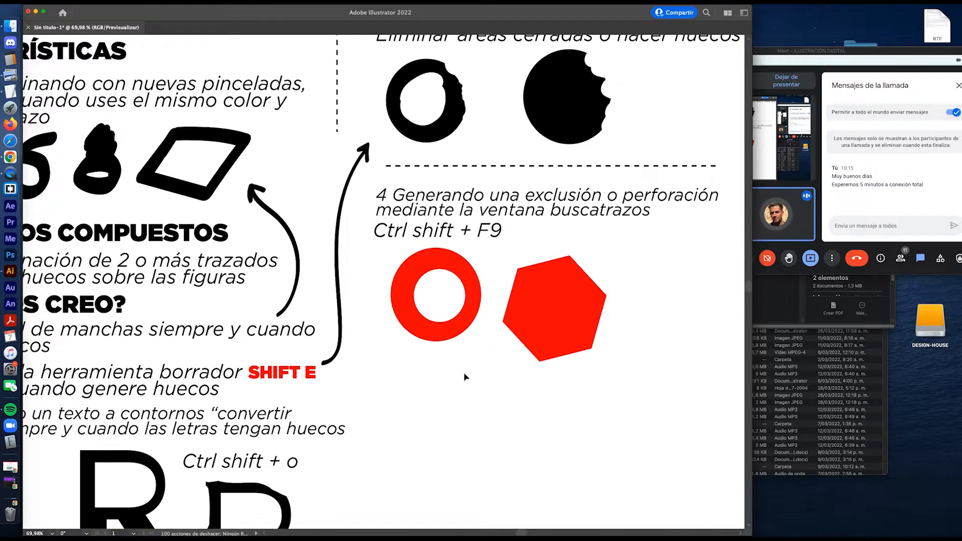
Step: Draw a narrow rounded rectangle inside the hexagon and rotate it to a diagonal
key(Tab)
click(128, 291)
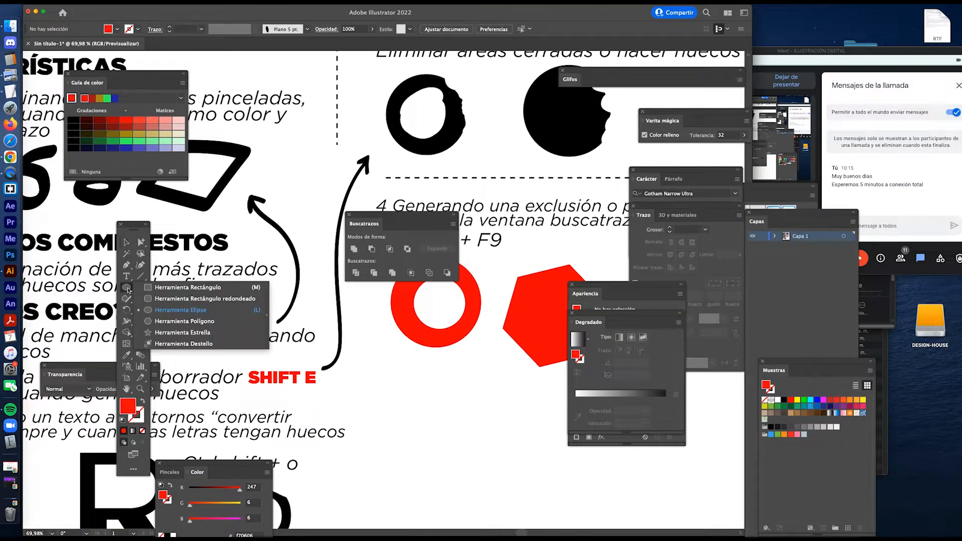
click(216, 299)
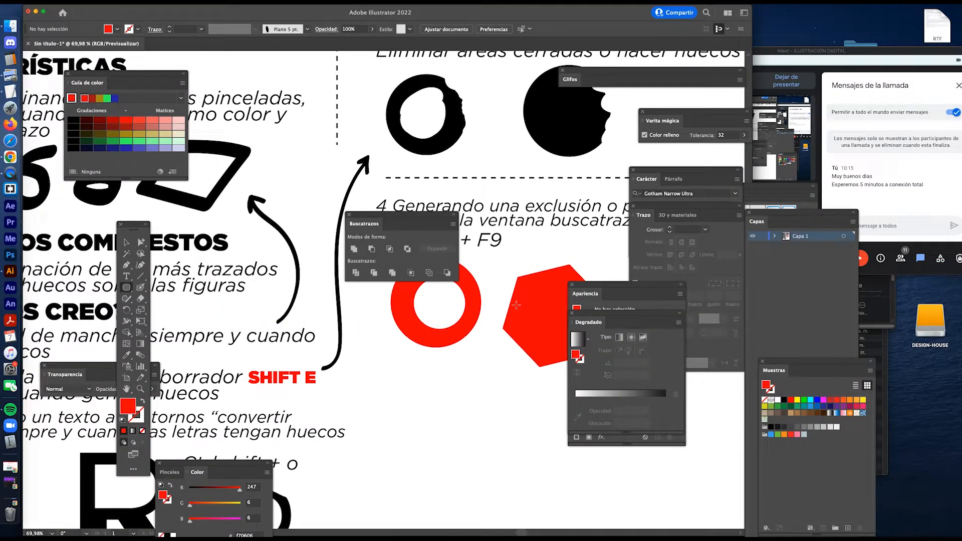
drag(517, 305, 578, 321)
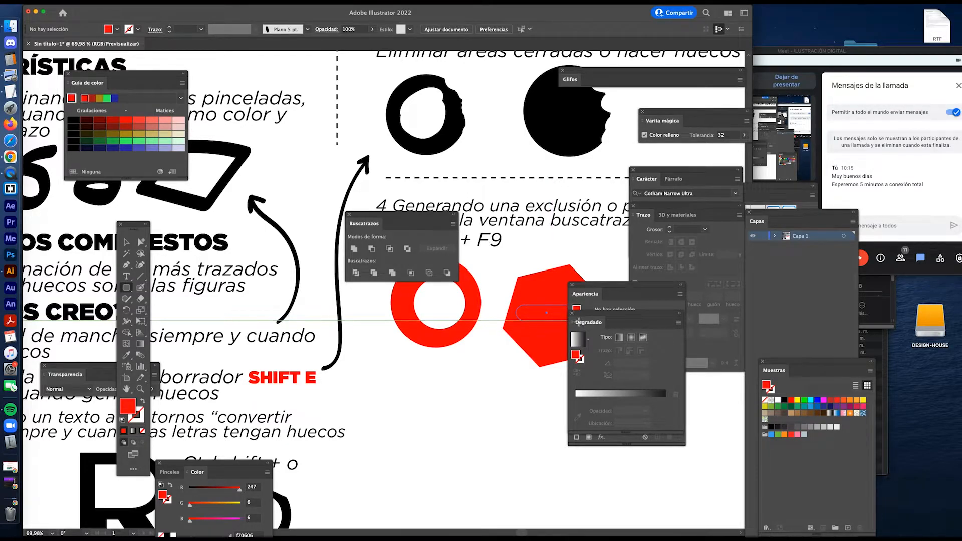
key(Tab)
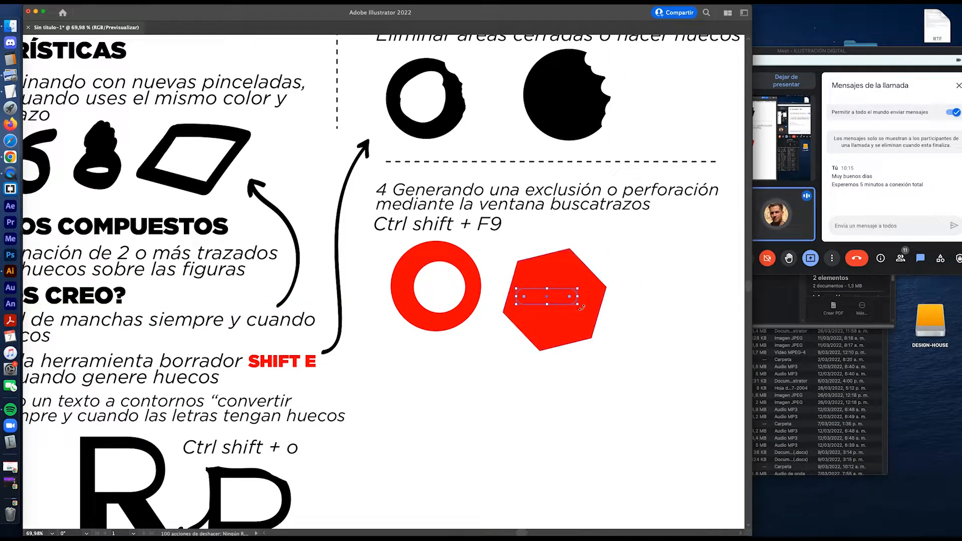
drag(591, 313, 547, 338)
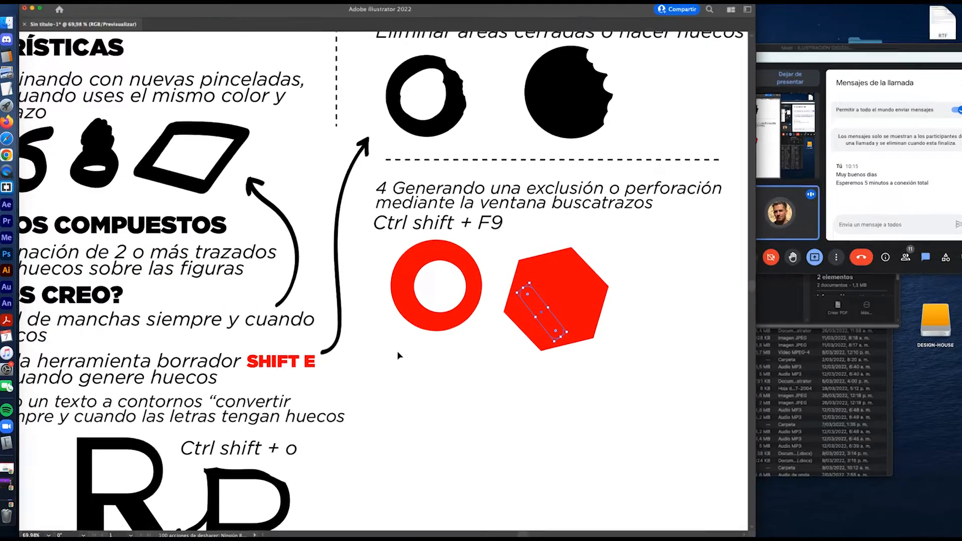
Step: Fill the rounded rectangle with dark red (RGB 170, 21, 21) and widen it inside the hexagon
key(Tab)
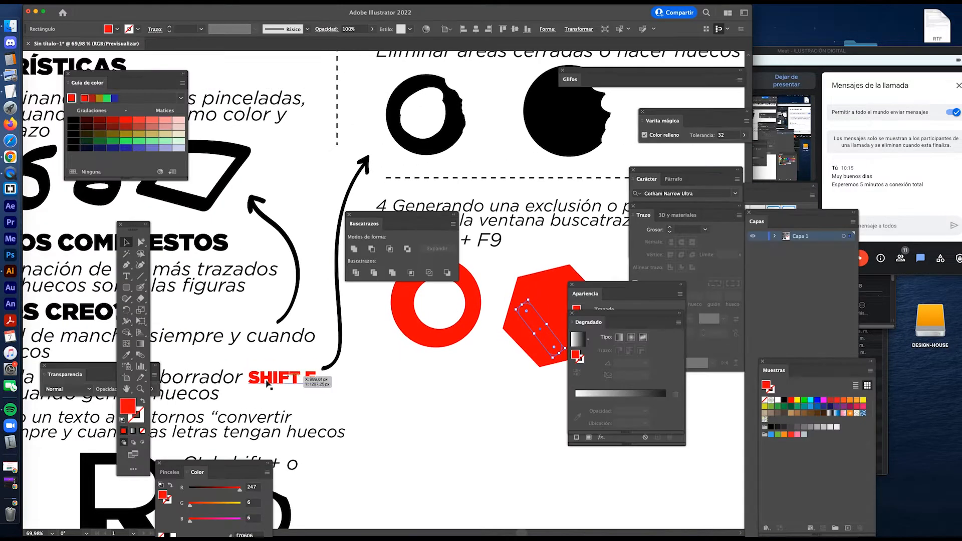
click(125, 130)
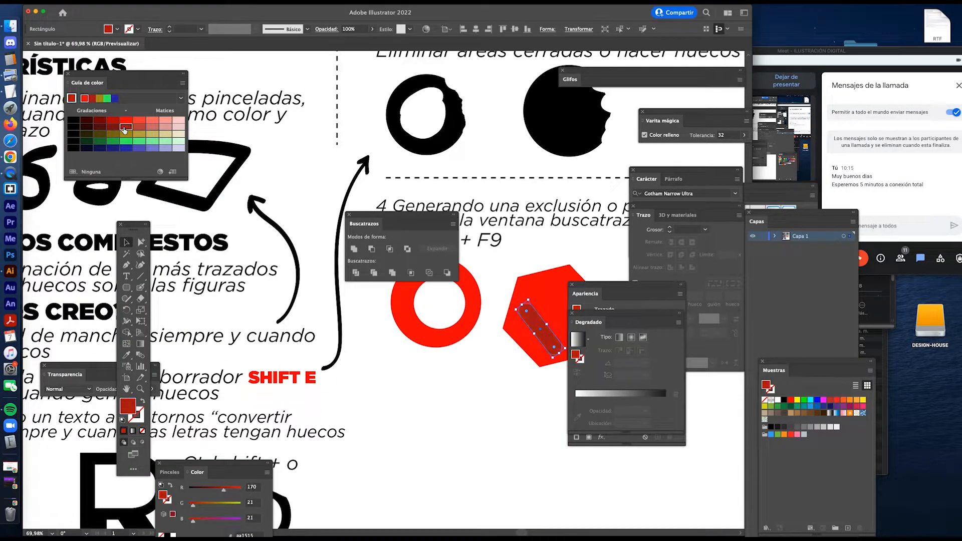
key(Tab)
click(545, 318)
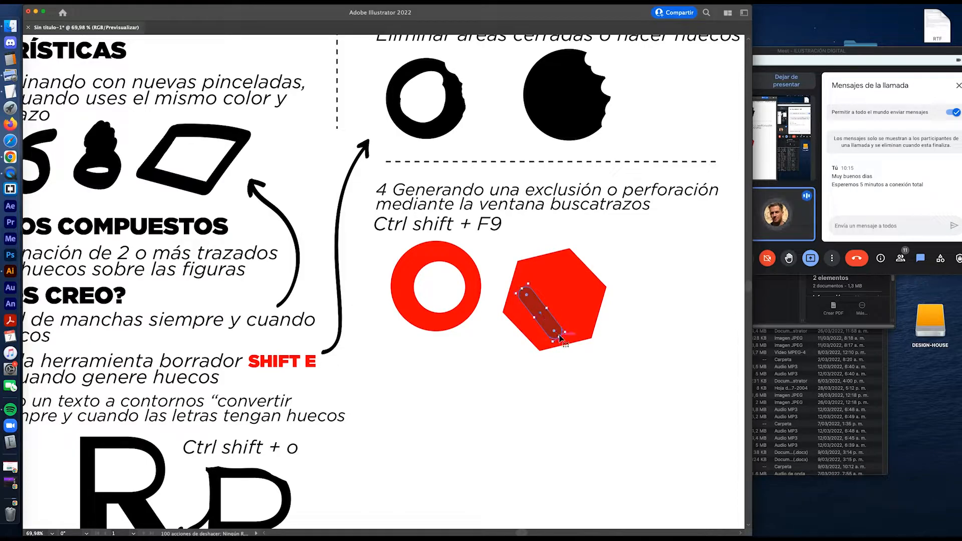
drag(568, 332, 549, 305)
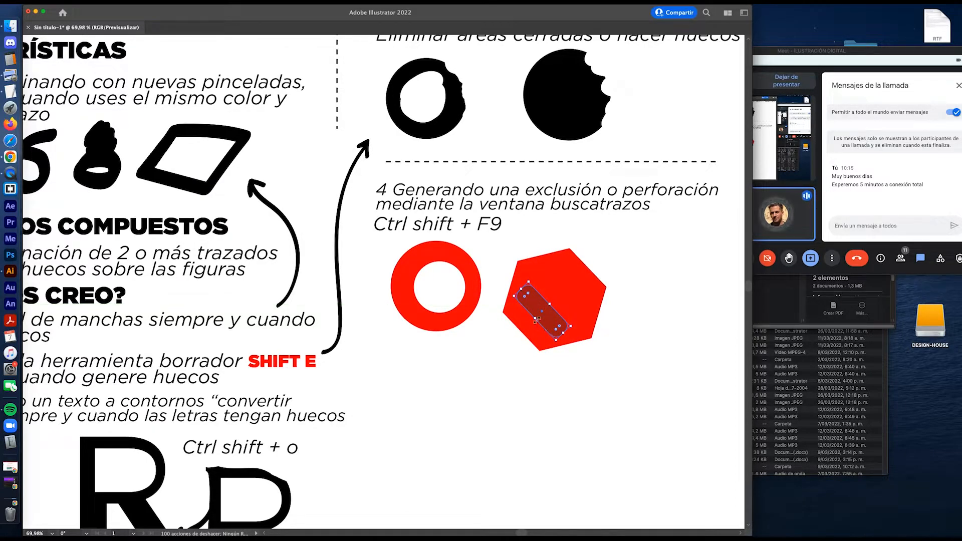
click(528, 357)
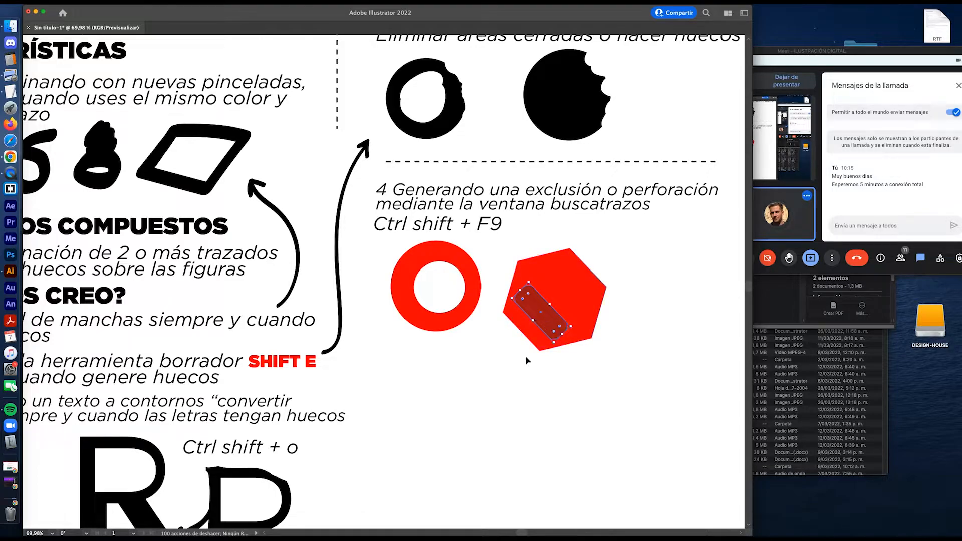
Step: Select the hexagon with its rounded rectangle and apply the Pathfinder's Exclude shape mode to them
scroll(602, 321, right, 2)
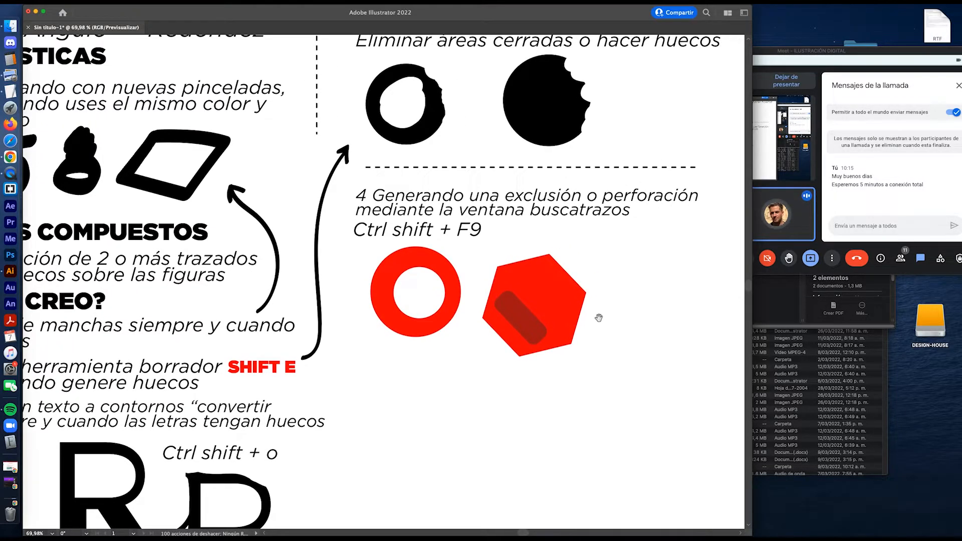
scroll(599, 318, right, 1)
click(523, 333)
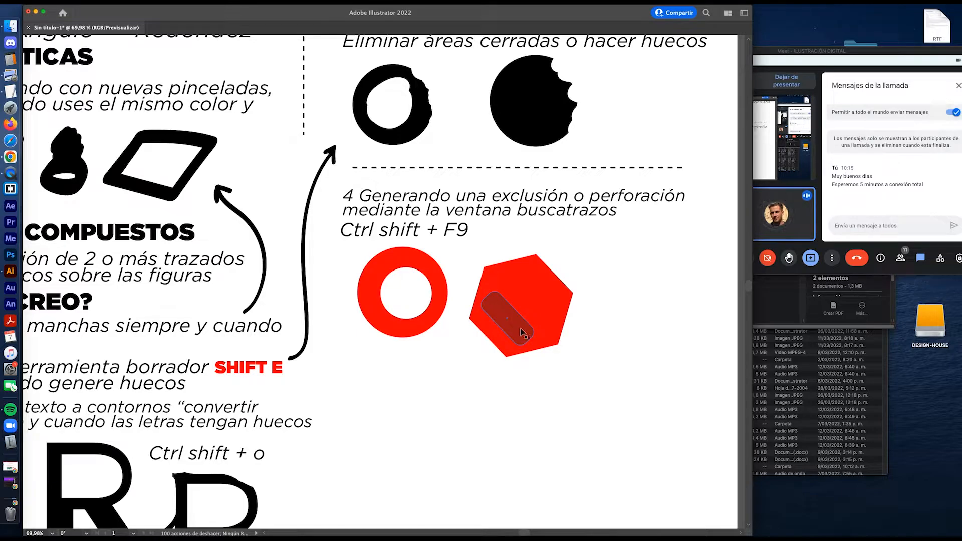
click(598, 340)
drag(608, 375, 492, 249)
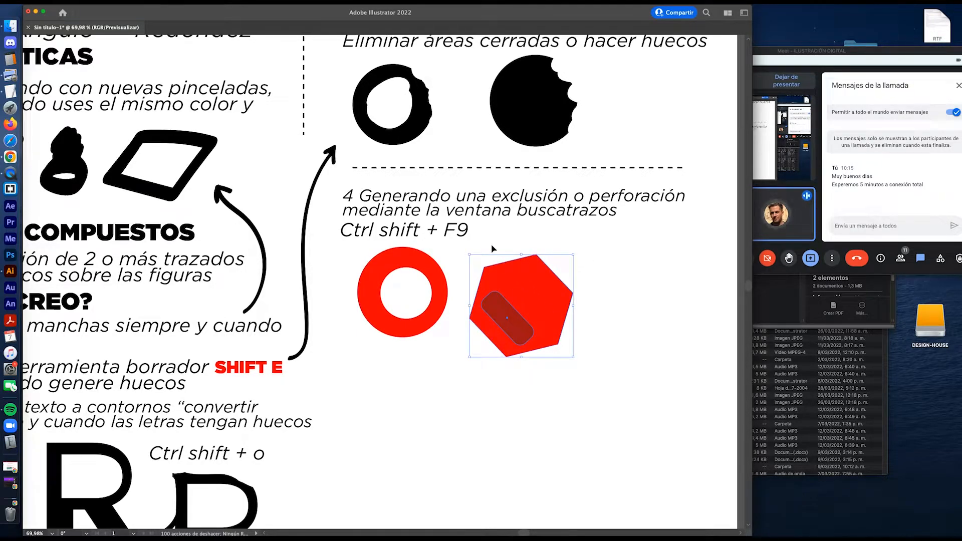
key(a)
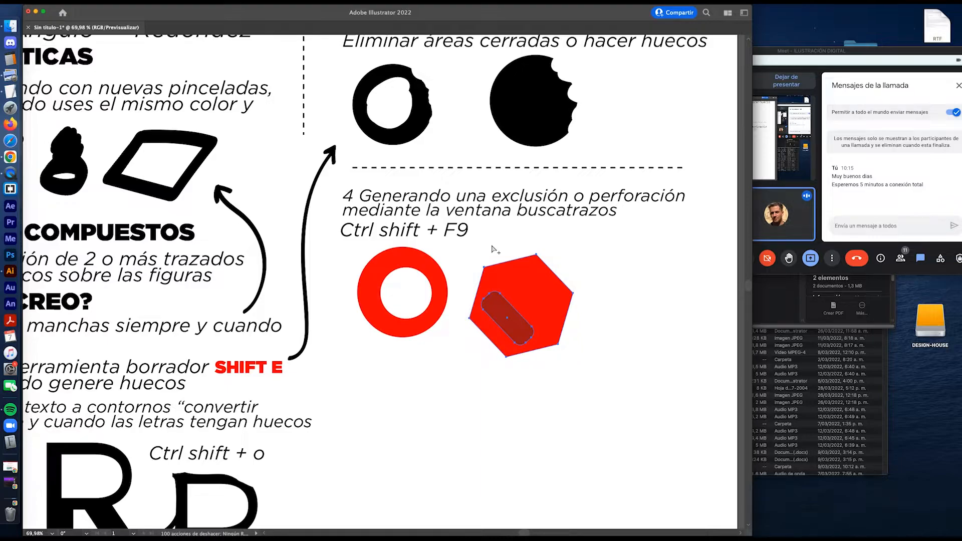
key(super+shift+F9)
key(v)
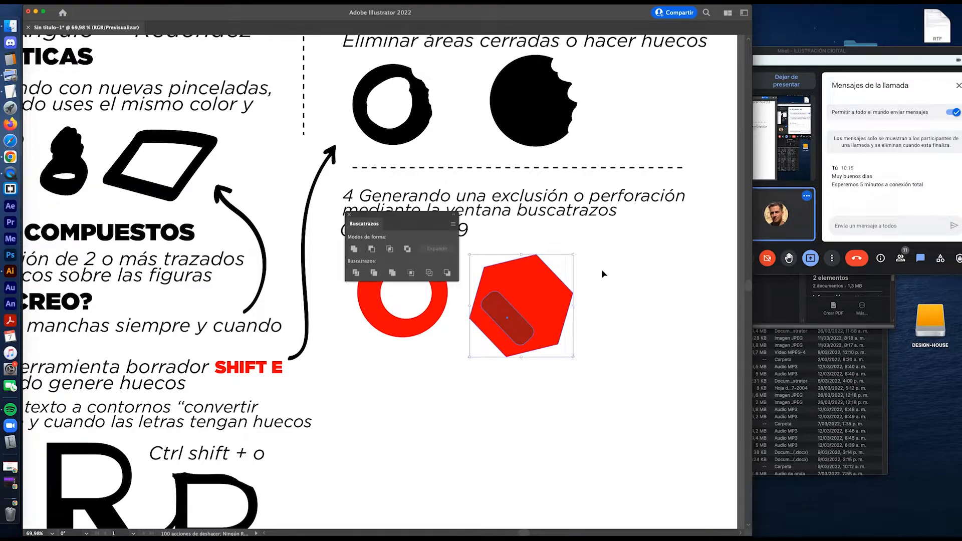
drag(416, 218, 639, 140)
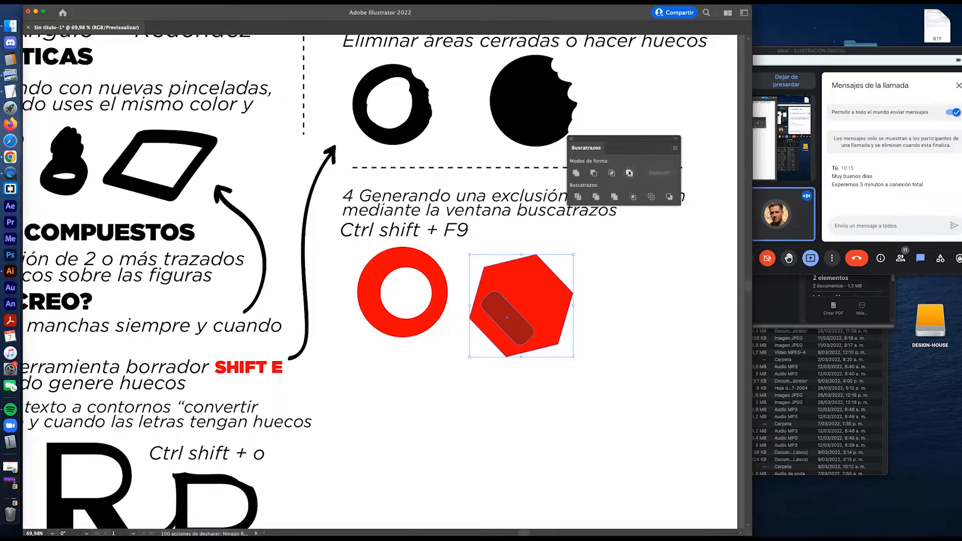
click(630, 173)
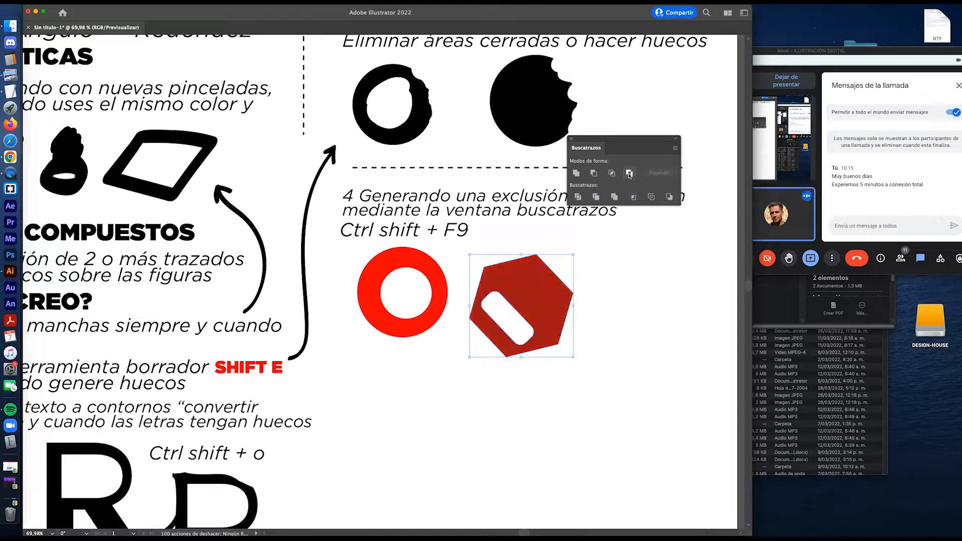
Step: Rotate the perforated hexagon until its slot is nearly vertical, and move the Pathfinder panel below the item 4 text
drag(515, 326, 534, 275)
drag(565, 341, 524, 362)
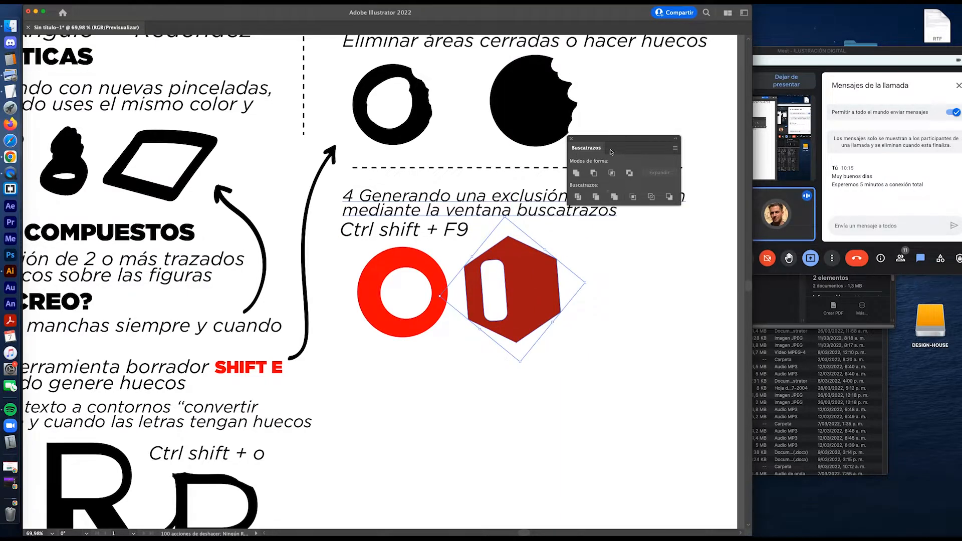
drag(610, 142, 634, 341)
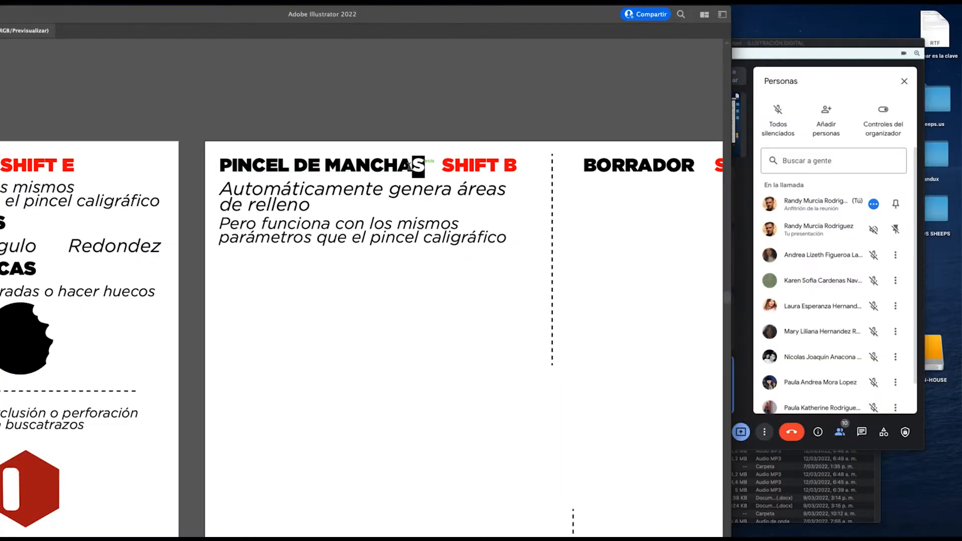
Step: Replace the heading "PINCEL DE MANCHAS" on the second artboard with "CALCO DE IMAGEN" and enlarge it toward "SHIFT B"
drag(426, 166, 220, 169)
text(CALCO DE IMAGEN)
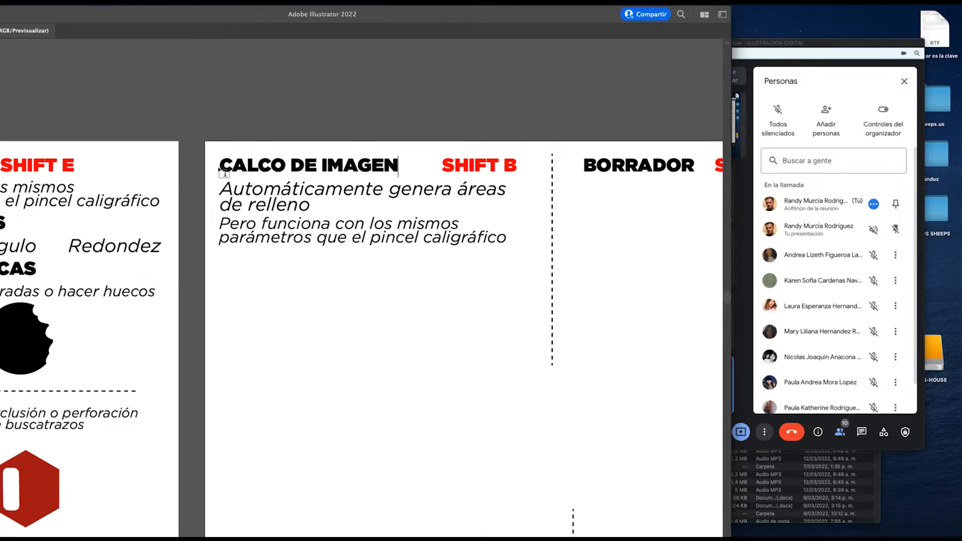
key(Escape)
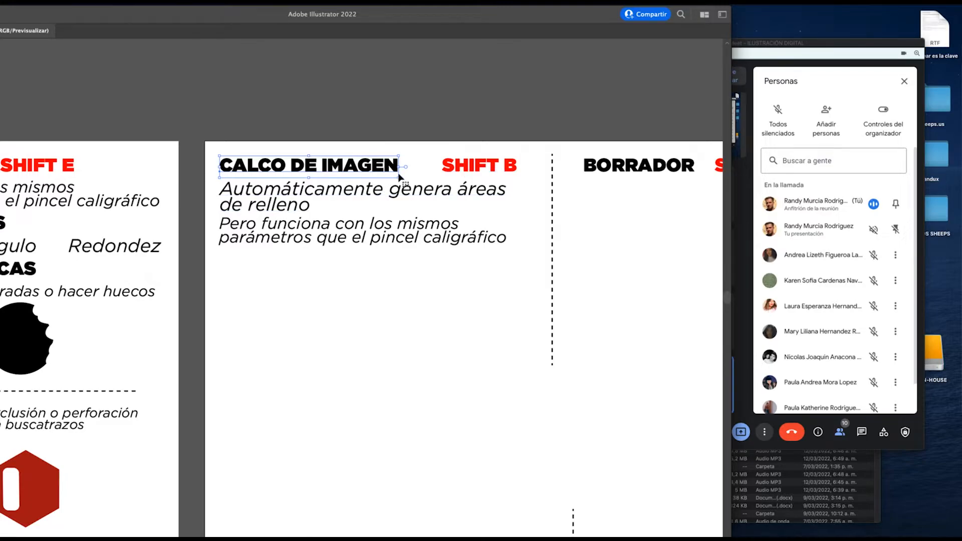
drag(400, 176, 472, 171)
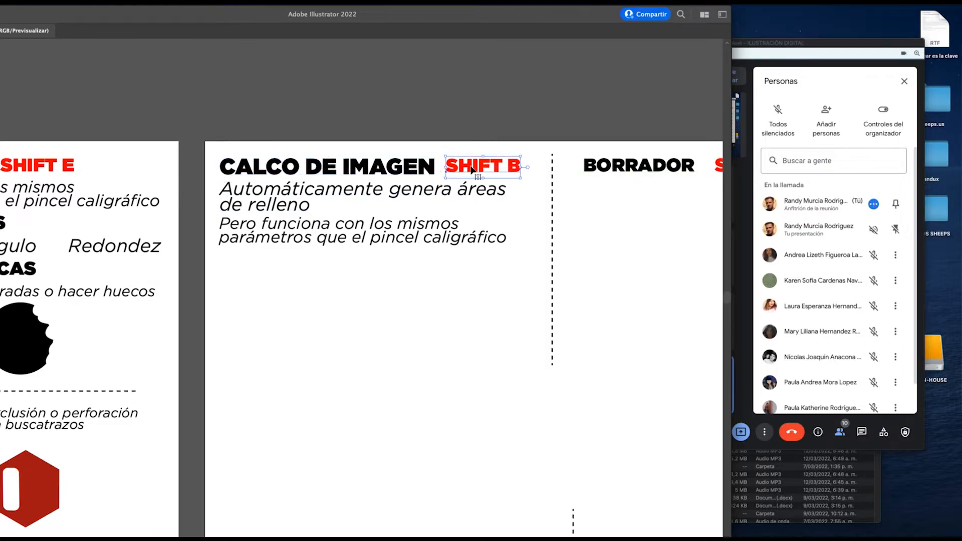
click(542, 136)
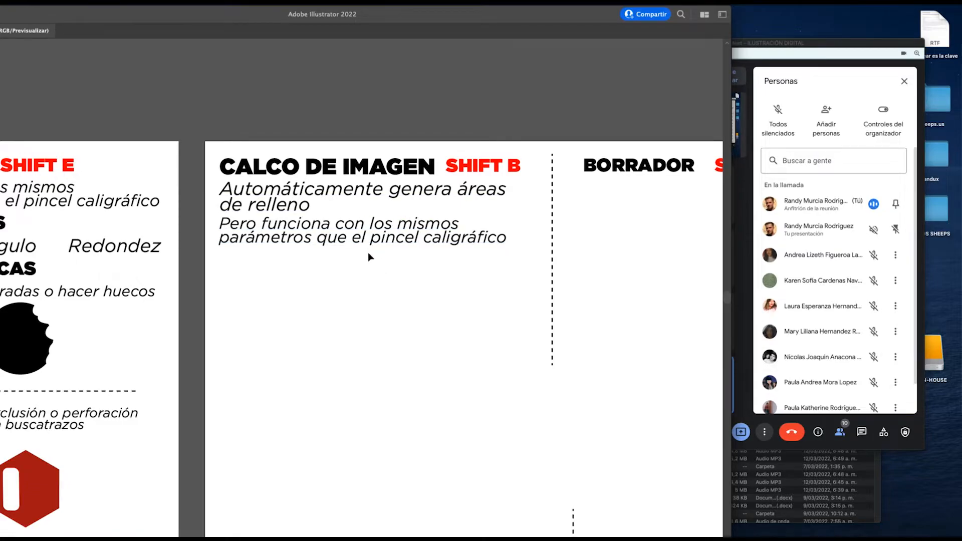
Step: Nudge the red "SHIFT B" label to the right, away from the "CALCO DE IMAGEN" heading
click(481, 173)
key(Right)
key(Right)
key(Right)
key(Right)
key(Right)
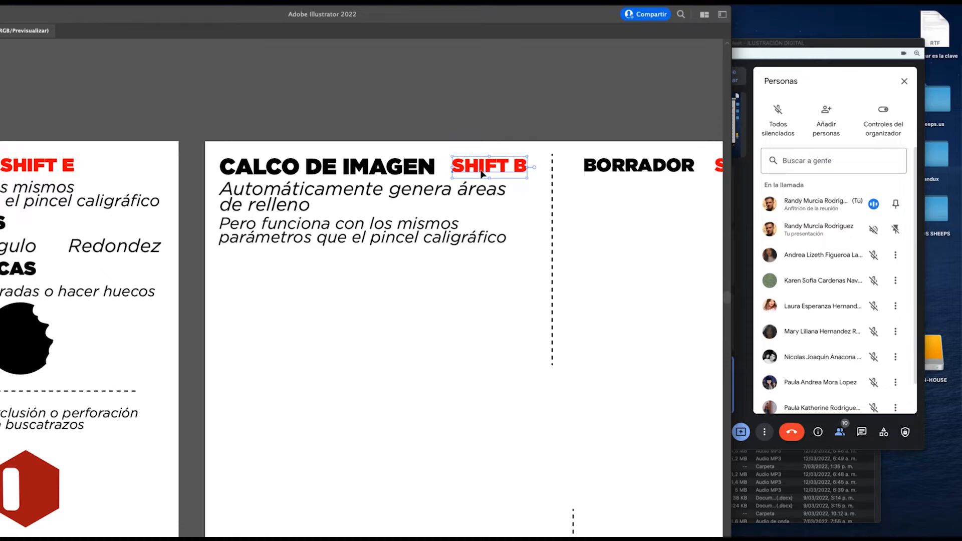
key(Right)
key(Right)
key(Right)
key(Right)
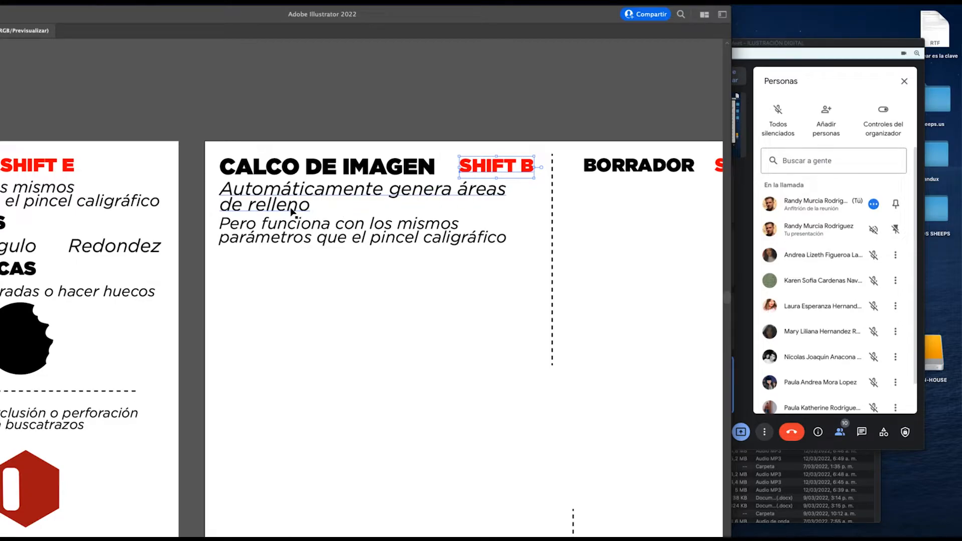
Step: Delete the paragraph "Pero funciona con los mismos parámetros que el pincel caligráfico" under the "CALCO DE IMAGEN" heading
key(super+shift+a)
click(297, 232)
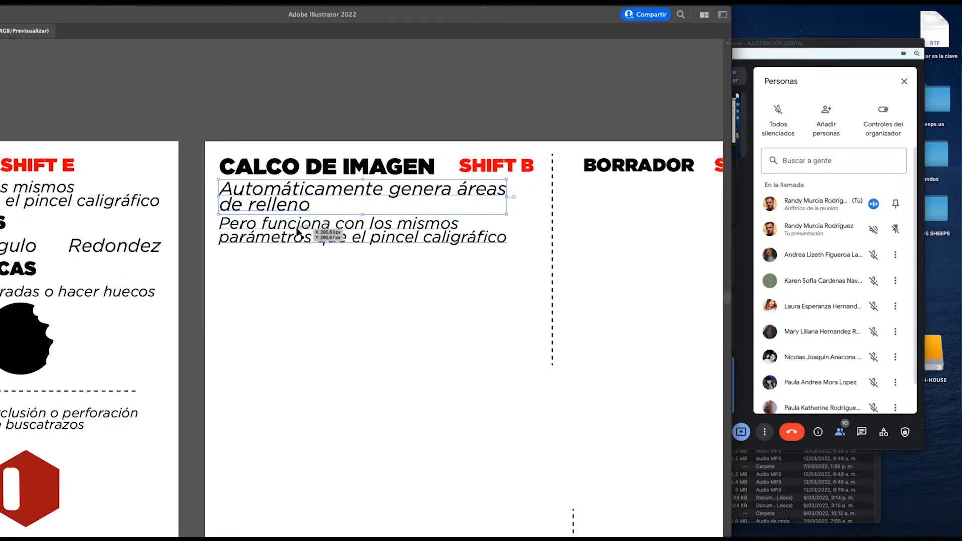
key(Delete)
Step: Replace the paragraph under the "CALCO DE IMAGEN" heading with "Convertir una foto (mapa de bit)"
double_click(280, 202)
key(ctrl+a)
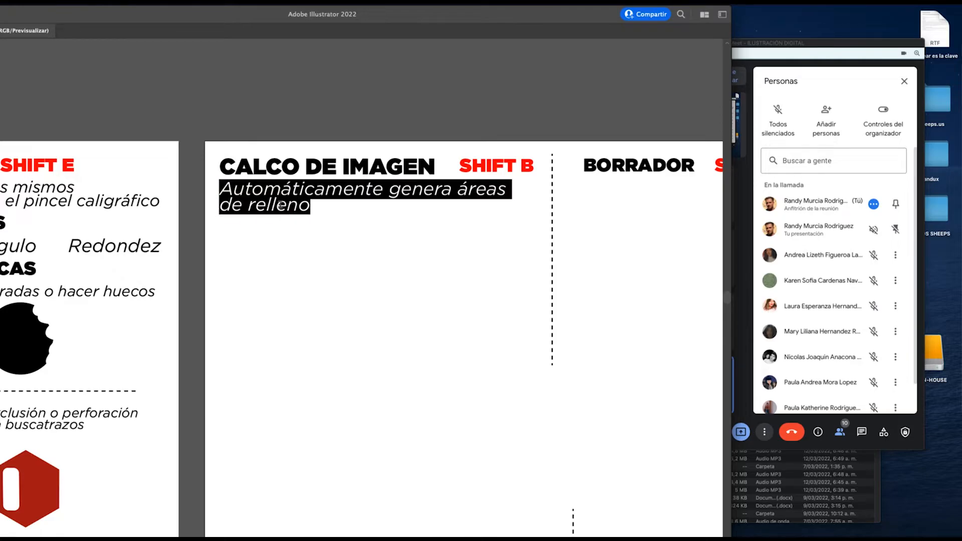
text(CONVERTO)
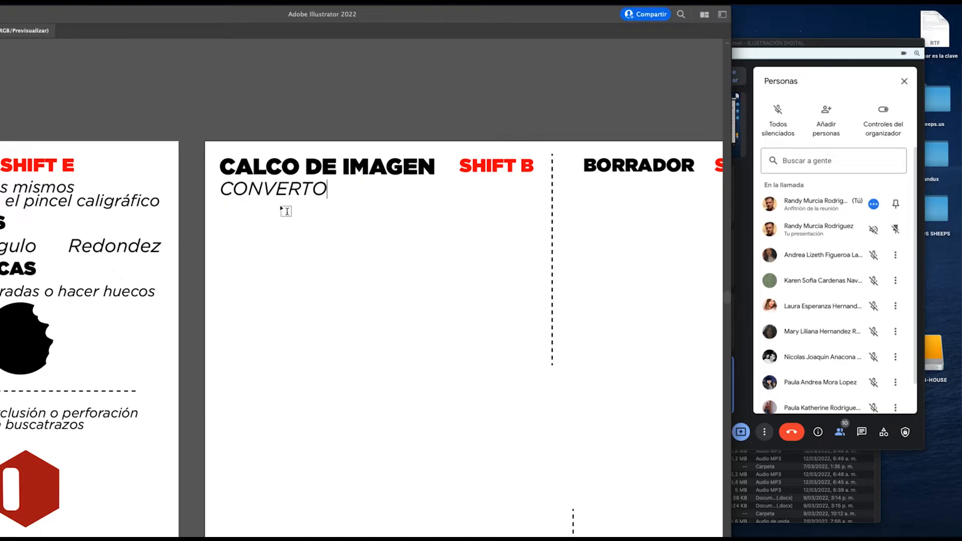
key(BackSpace)
key(ctrl+a)
text(CO)
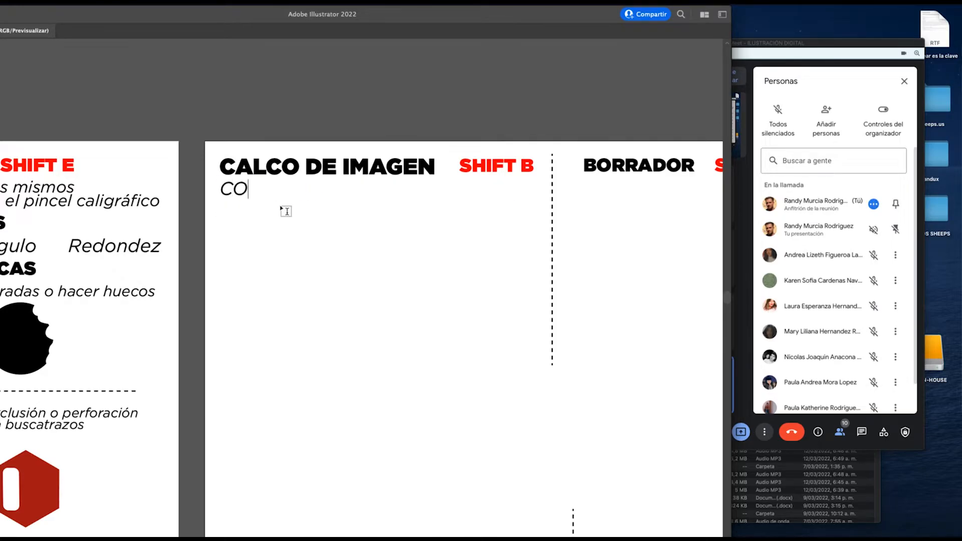
text(NVERTO)
key(BackSpace)
key(BackSpace)
key(ctrl+a)
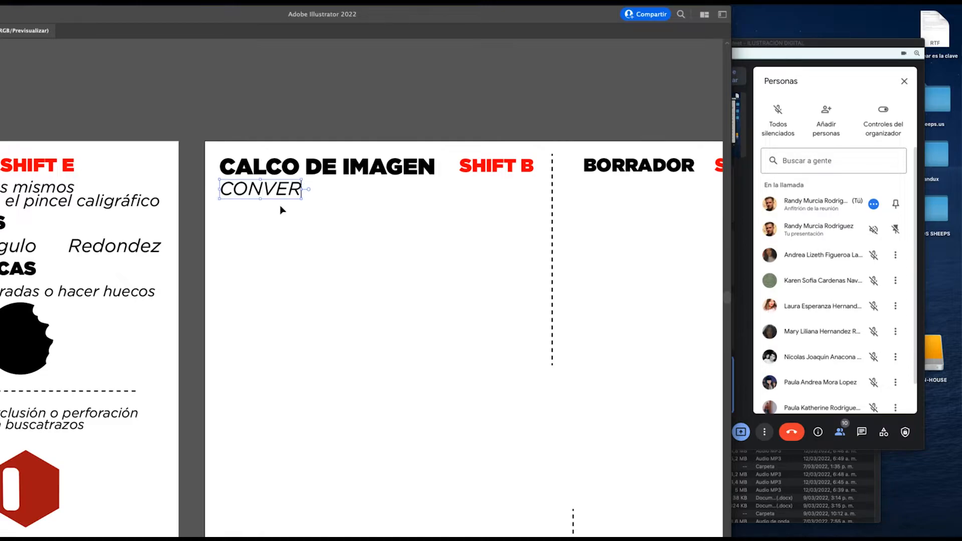
text(Co)
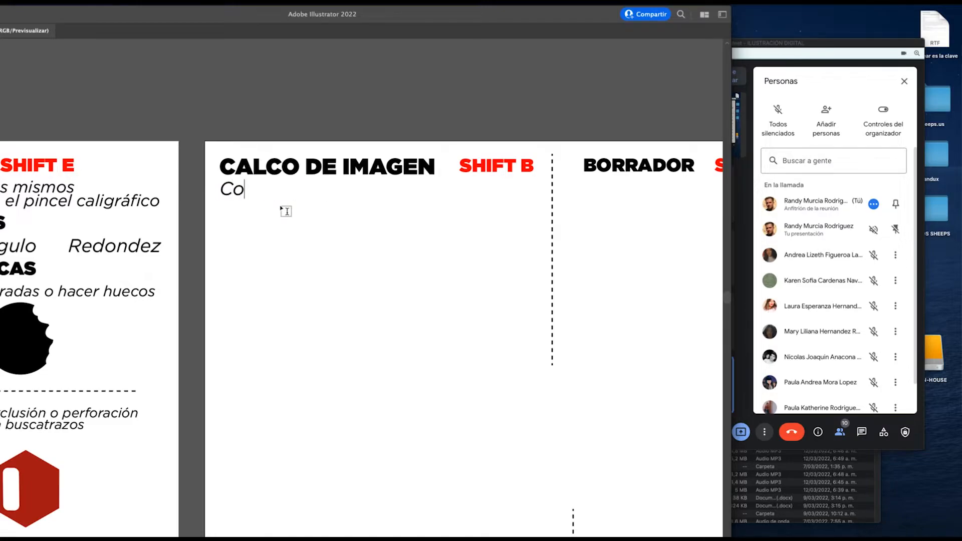
text(nvertir)
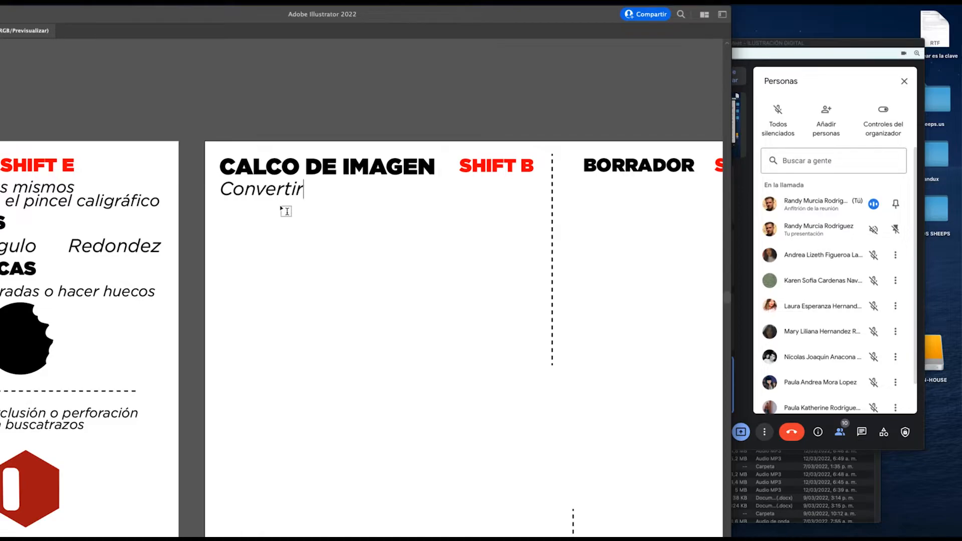
text( una foto)
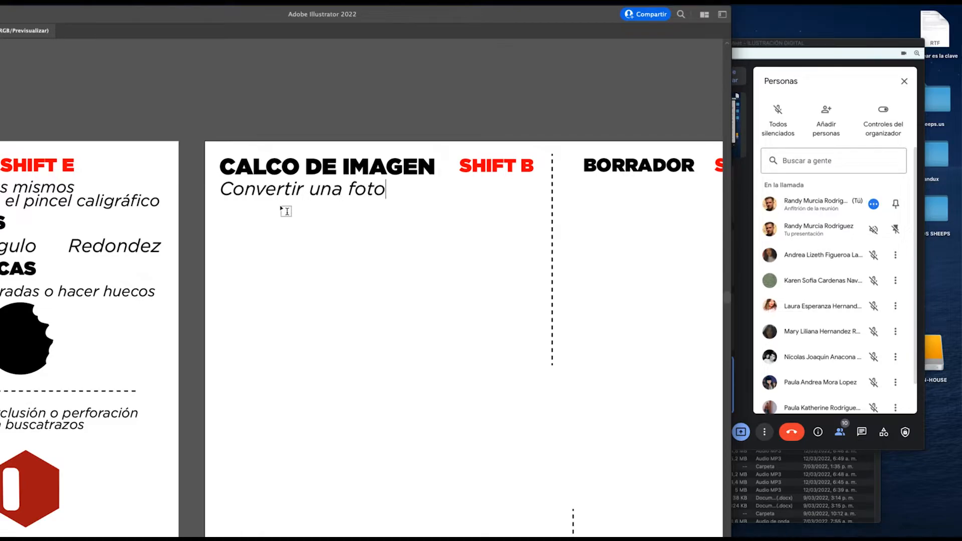
text( (mapa)
key(BackSpace)
key(BackSpace)
text(apa de bit))
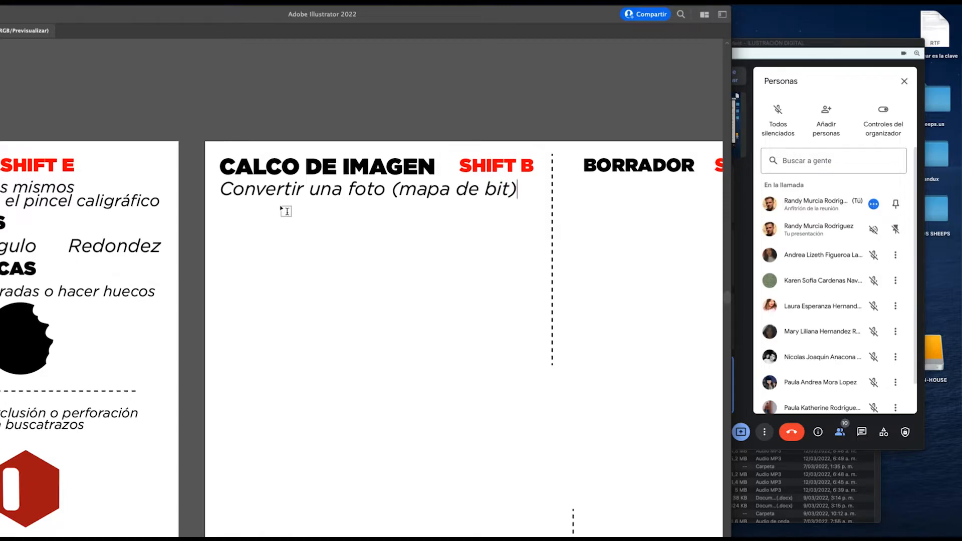
Step: Add a second line reading "en información vectorial" to the "CALCO DE IMAGEN" description and finish the text edit
key(Return)
text(en inform)
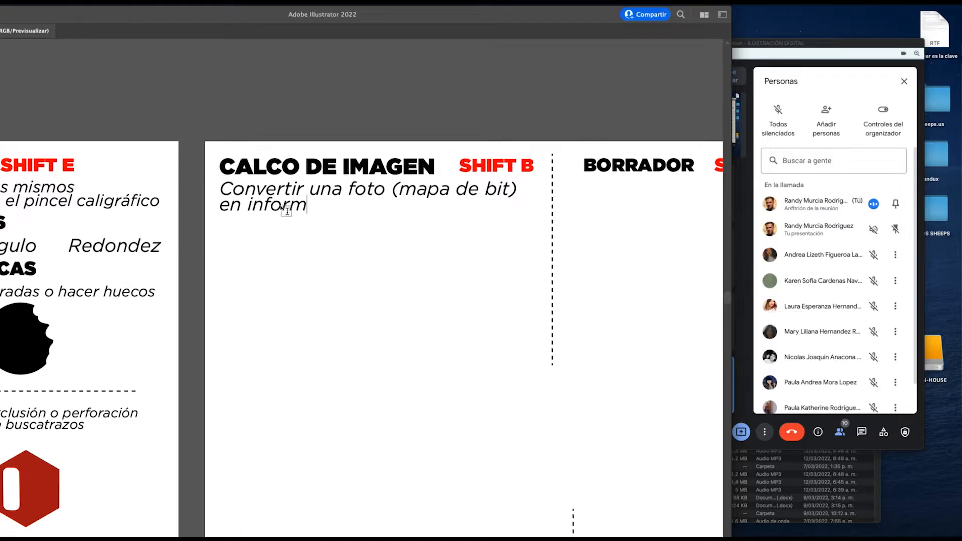
text(ación vectorial)
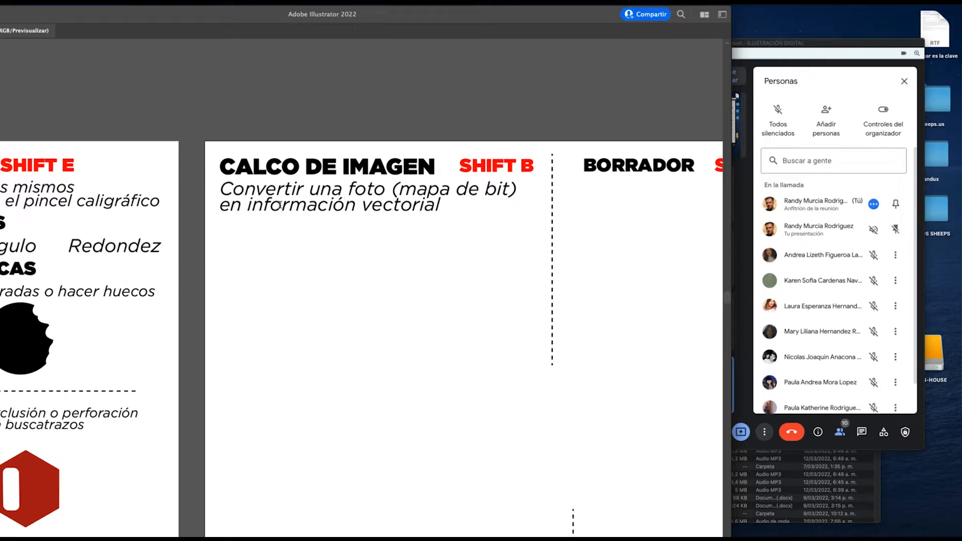
key(Escape)
Step: Delete the red "SHIFT B" label beside the "CALCO DE IMAGEN" heading
click(503, 167)
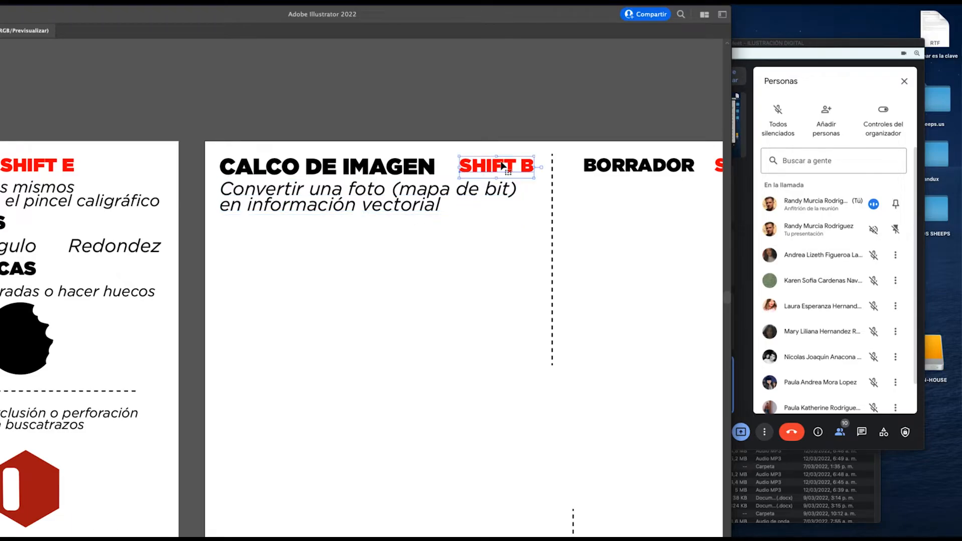
key(Delete)
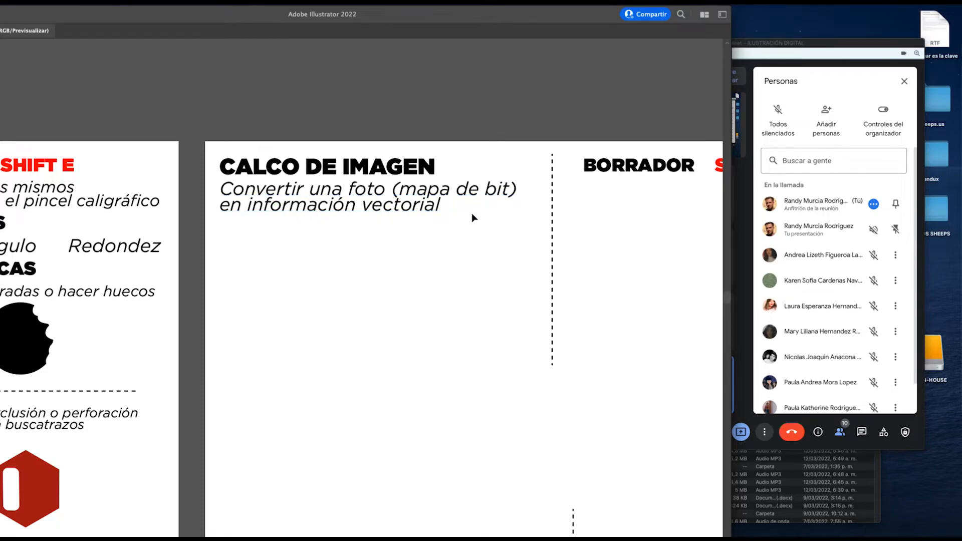
drag(471, 213, 452, 157)
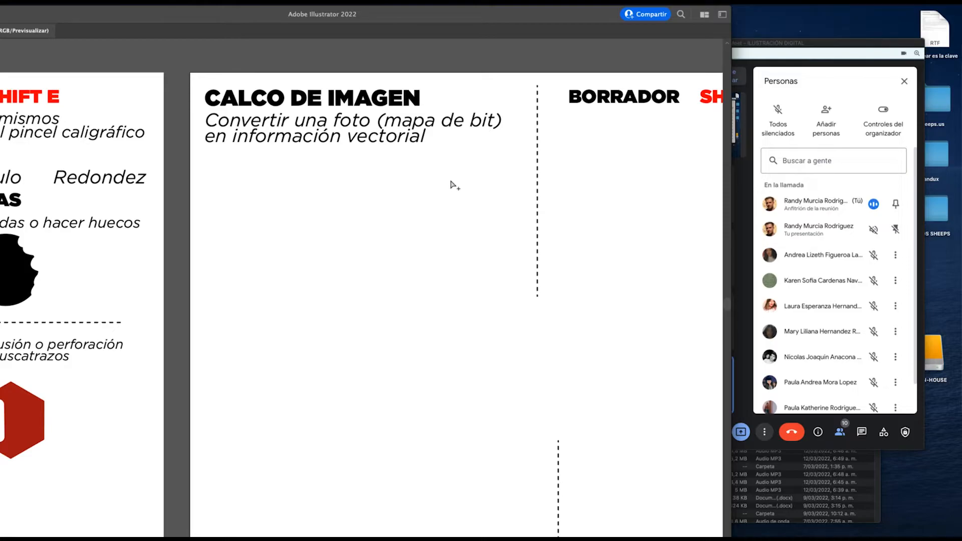
Step: Switch to Chrome and open a new browser window for finding a reference picture
key(shift+super+p)
key(Escape)
key(ctrl+Up)
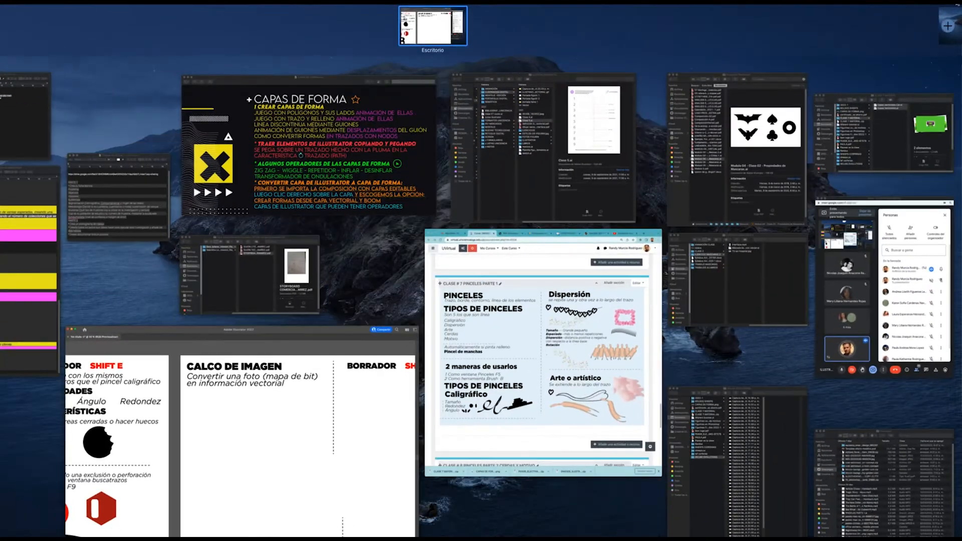
click(581, 290)
key(super+n)
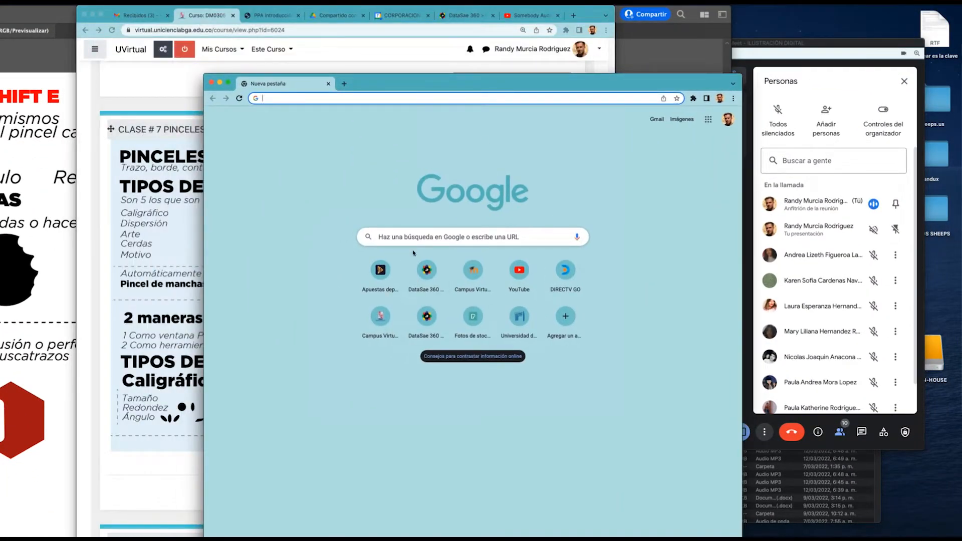
Step: Search Google for "figurin linea" and show the image results
click(420, 240)
text(figur)
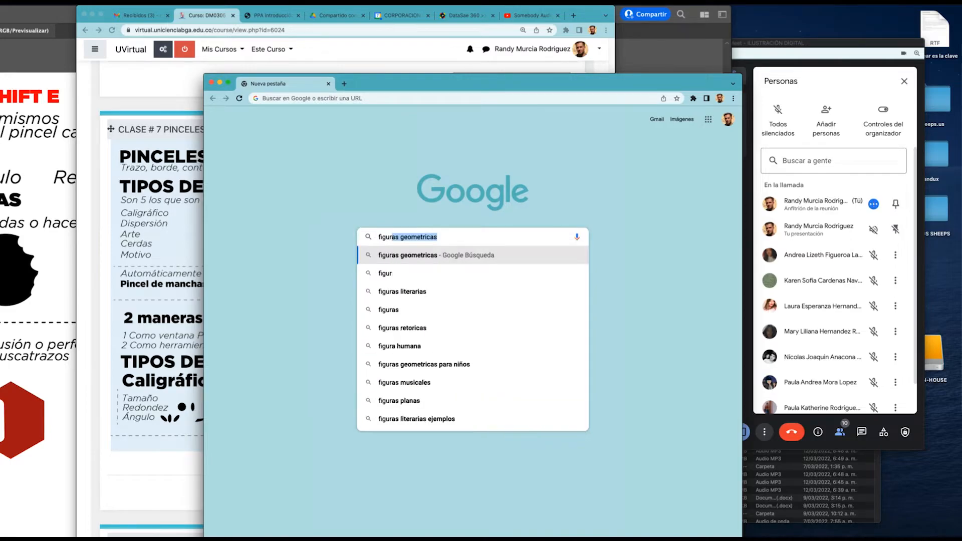
text(in linea)
key(Return)
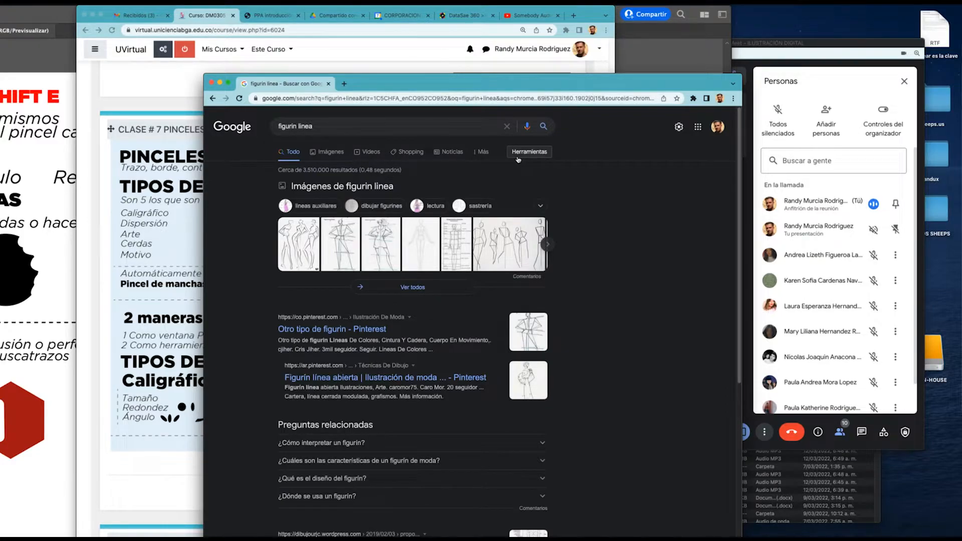
click(332, 152)
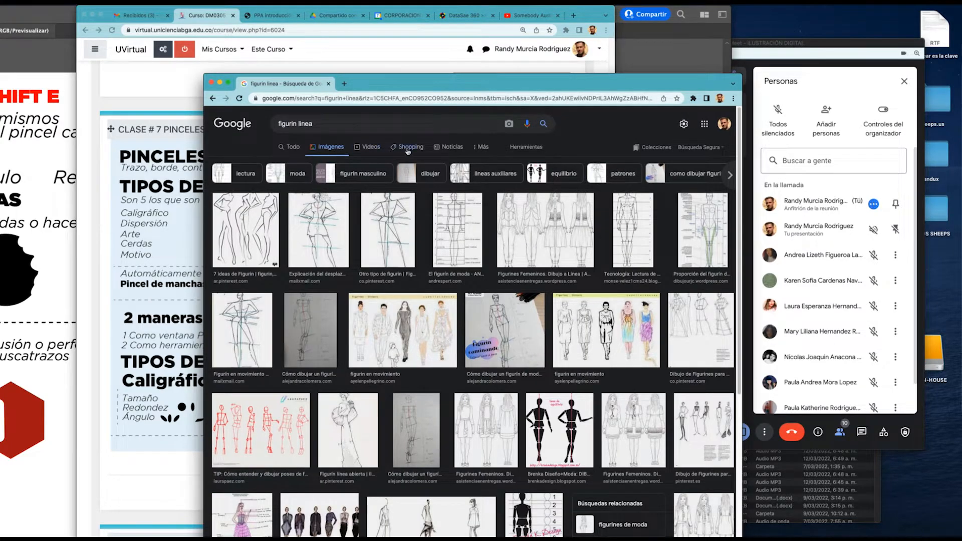
Step: Move the browser window up and restrict the image results to size "Grandes"
drag(417, 77, 379, 49)
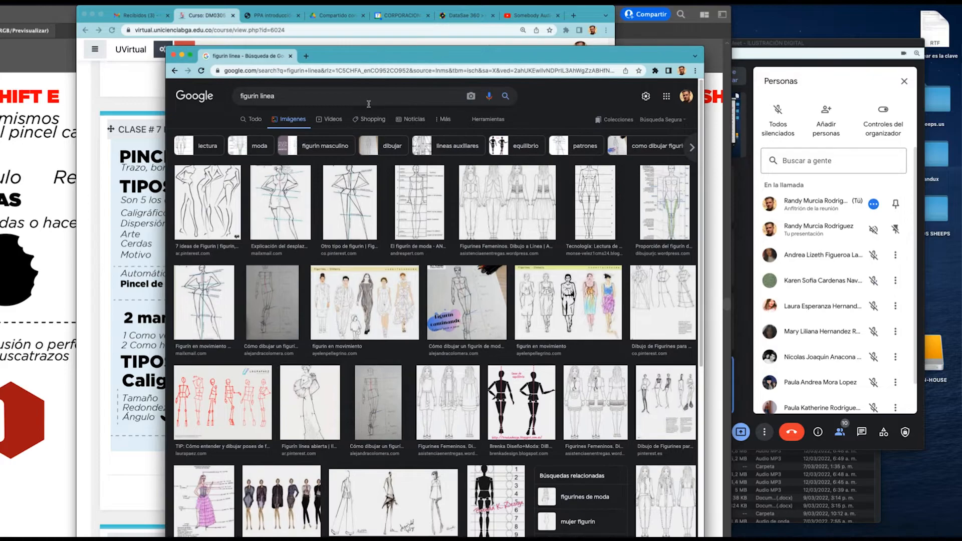
click(488, 119)
click(256, 134)
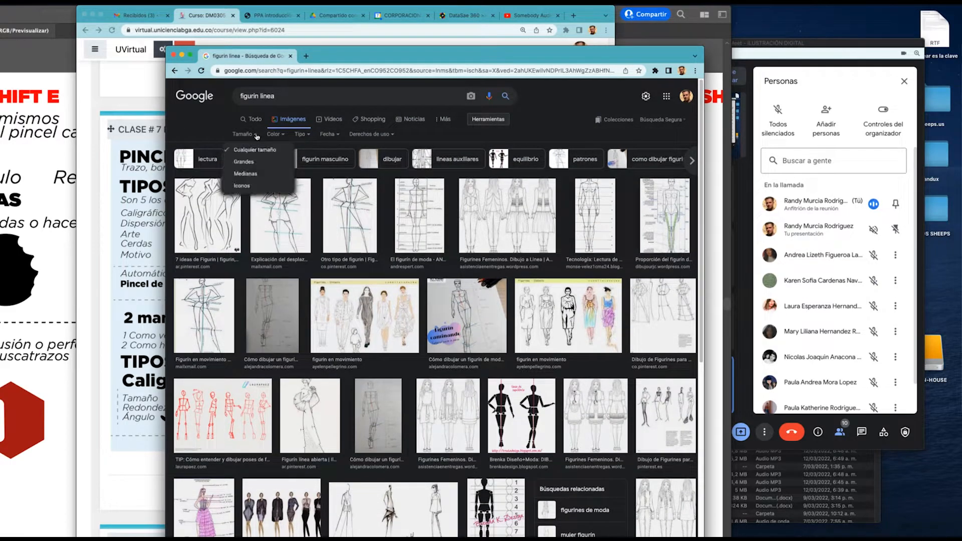
click(244, 162)
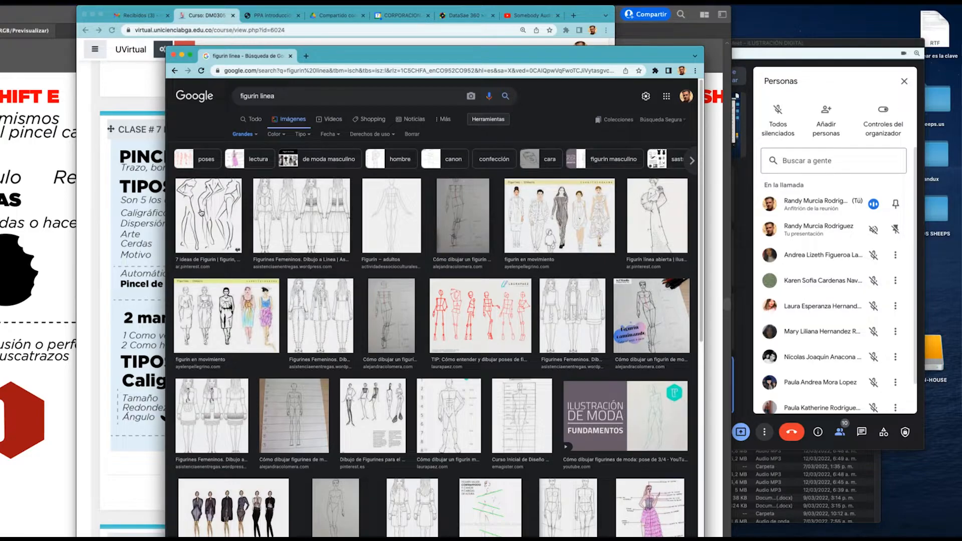
Step: Preview several fashion figure drawings and browse the related images to compare possible pictures for tracing
click(207, 214)
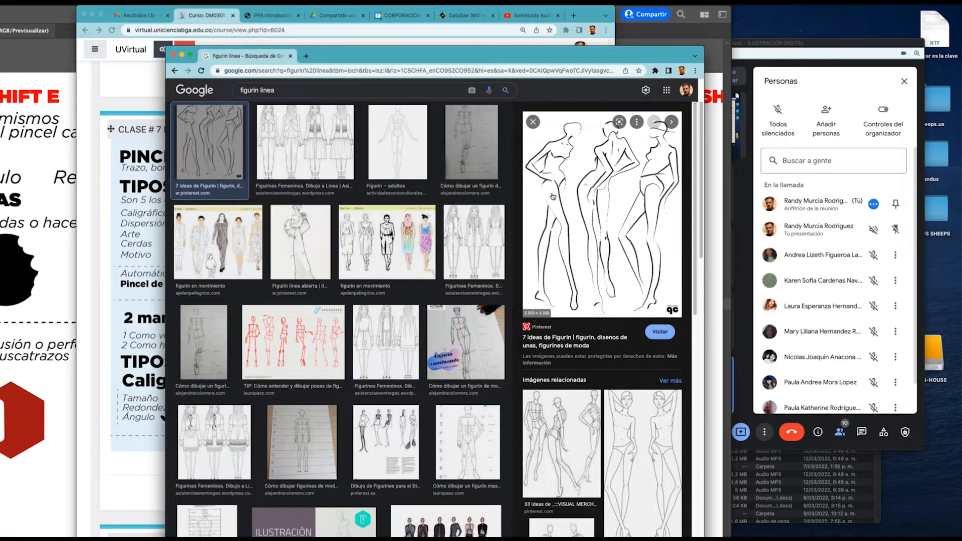
click(394, 151)
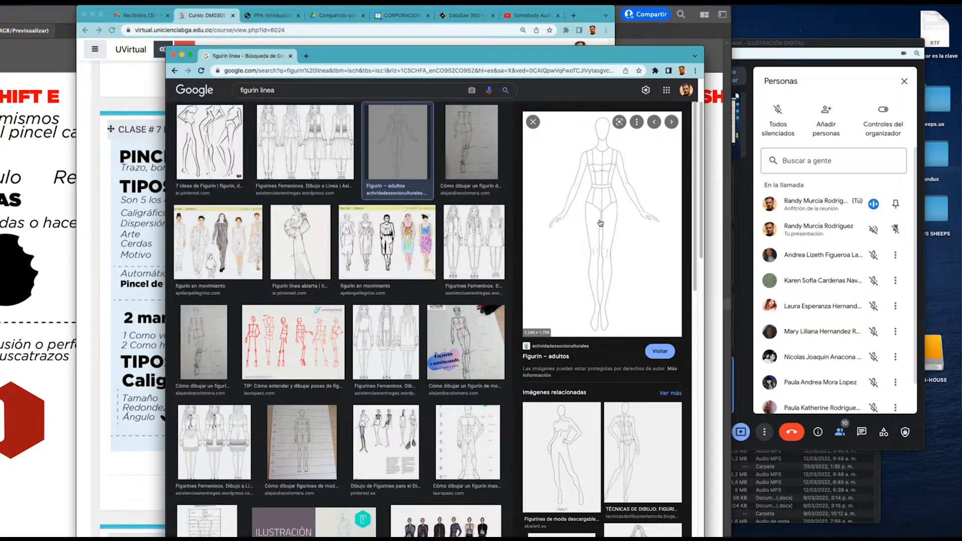
click(472, 243)
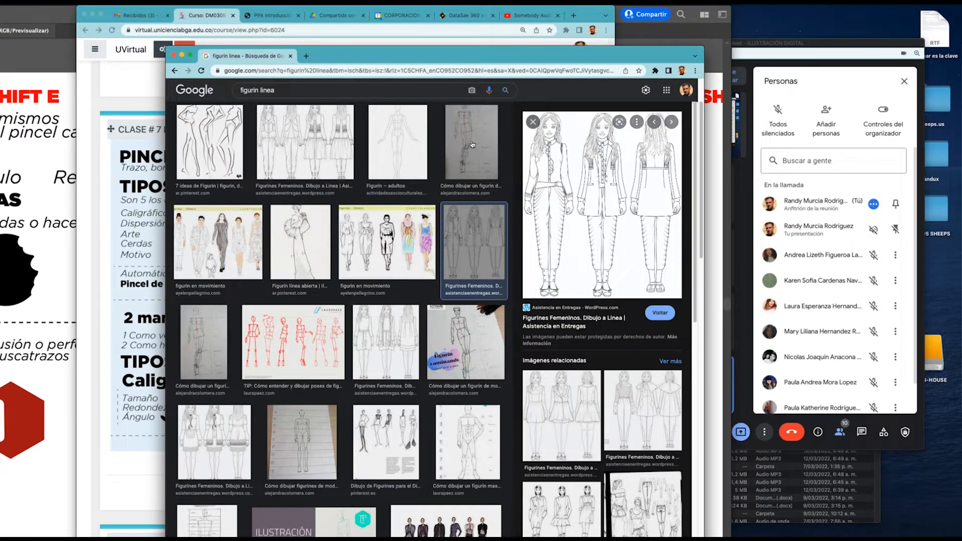
click(655, 122)
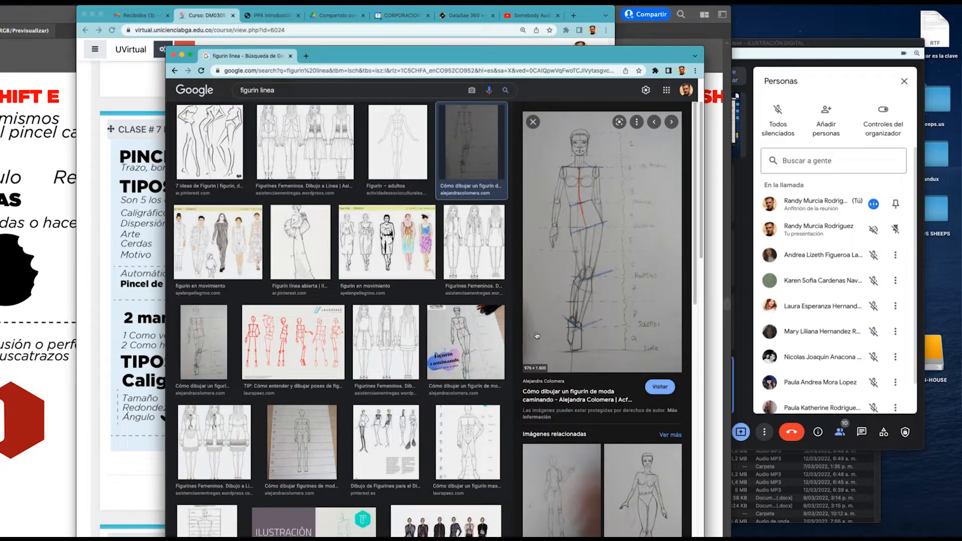
scroll(583, 358, down, 3)
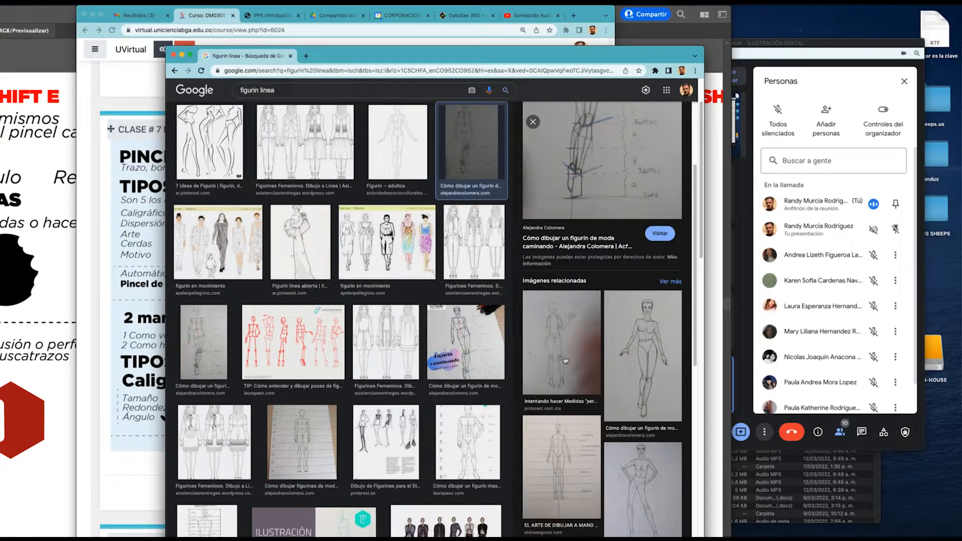
scroll(561, 359, down, 2)
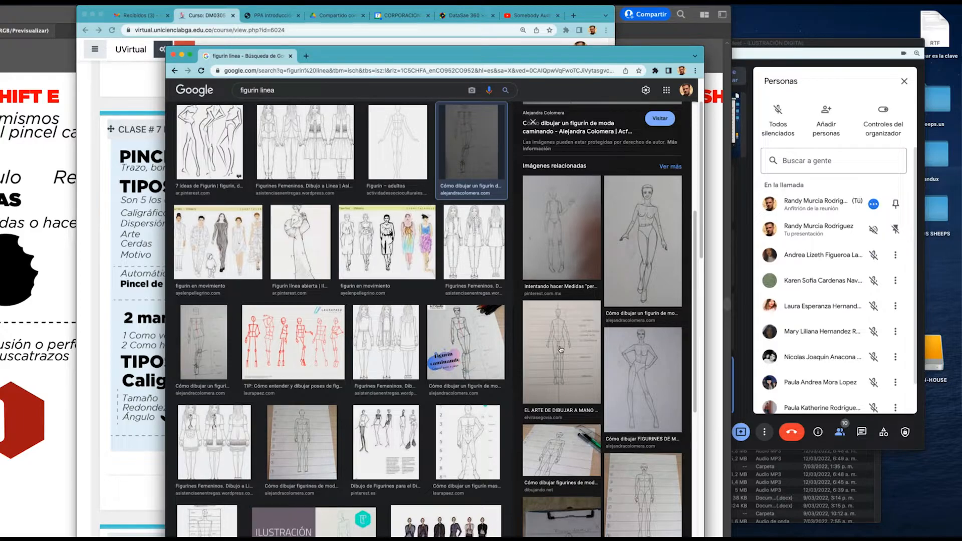
scroll(498, 332, down, 3)
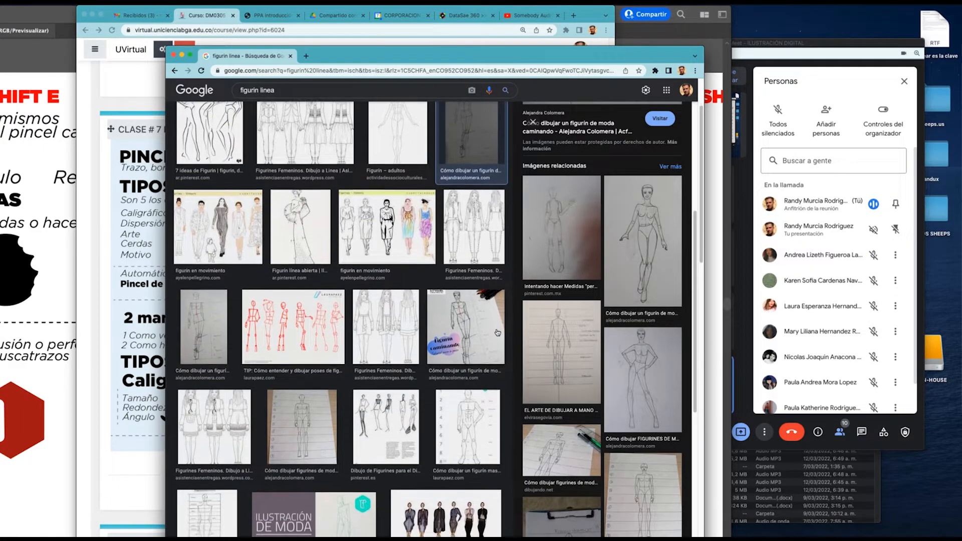
scroll(387, 240, up, 3)
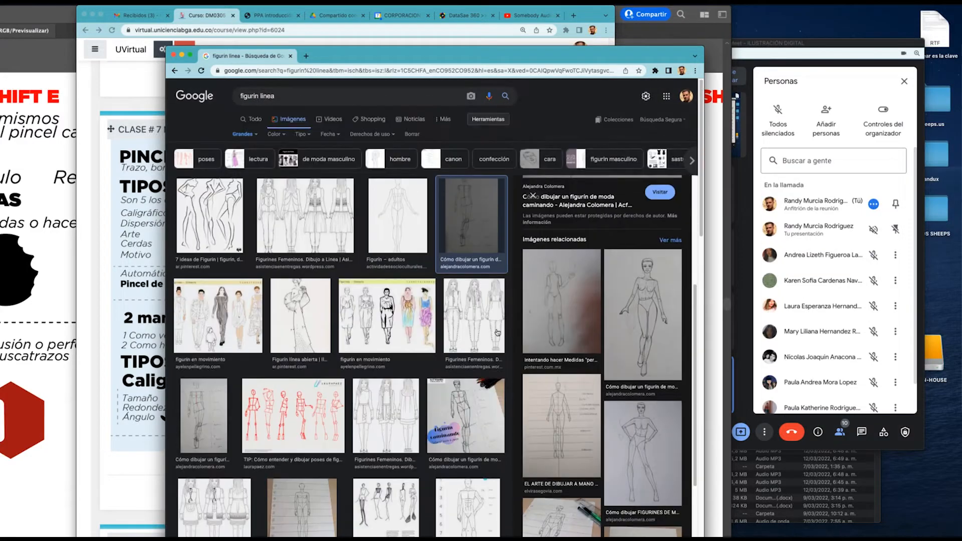
Step: Preview the "Figurín – adultos" outline drawing again and select the full web address of that result page
click(393, 220)
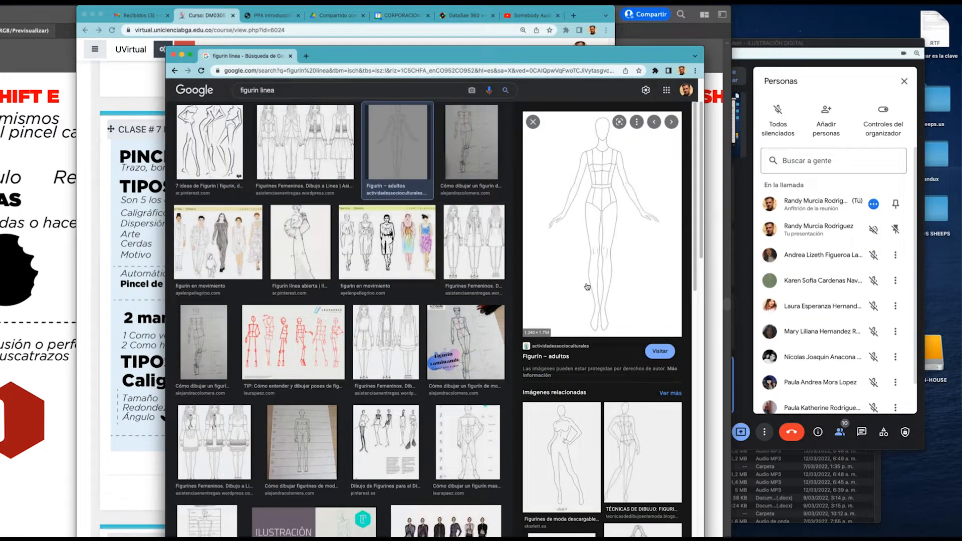
right_click(597, 224)
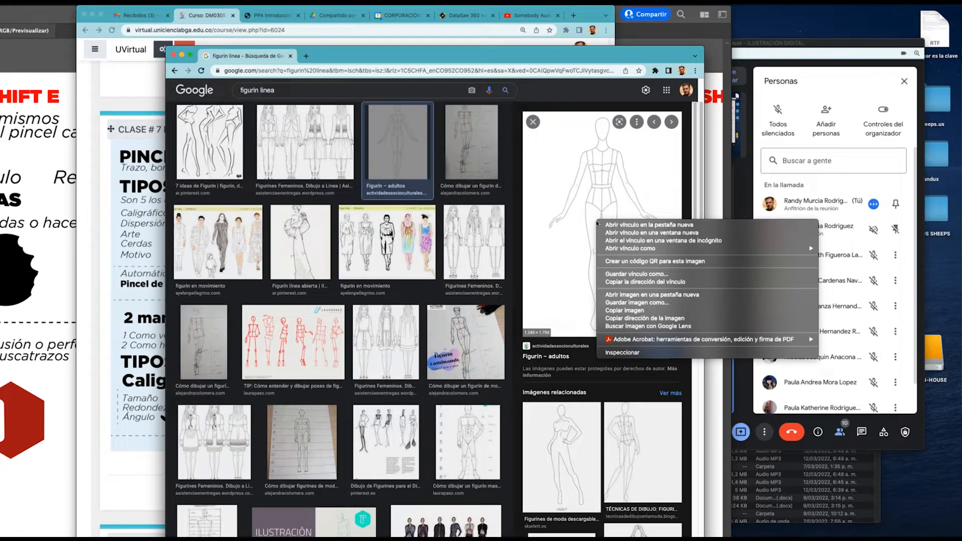
click(258, 71)
click(259, 71)
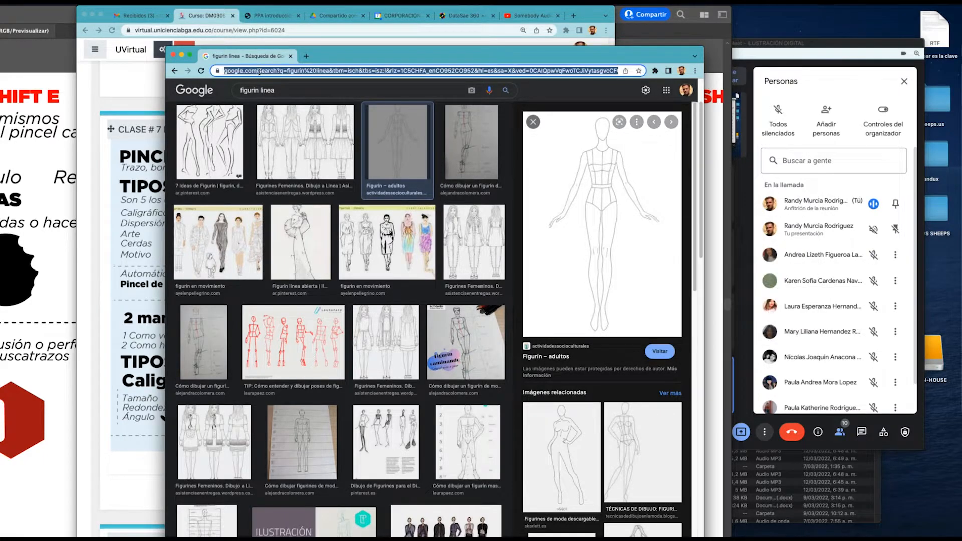
key(super+a)
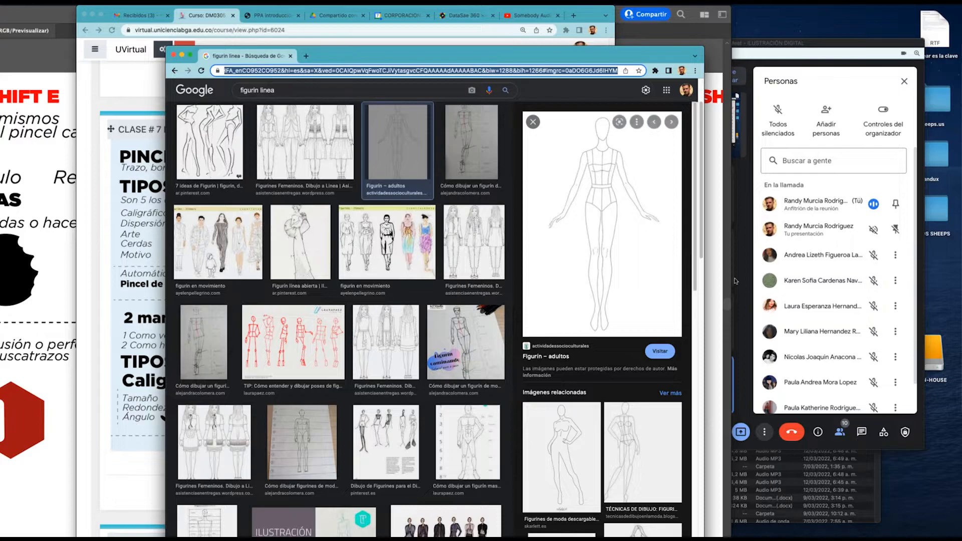
Step: Open the Meet call's chat and send everyone the link to the selected figure drawing's search result page
drag(835, 56, 771, 36)
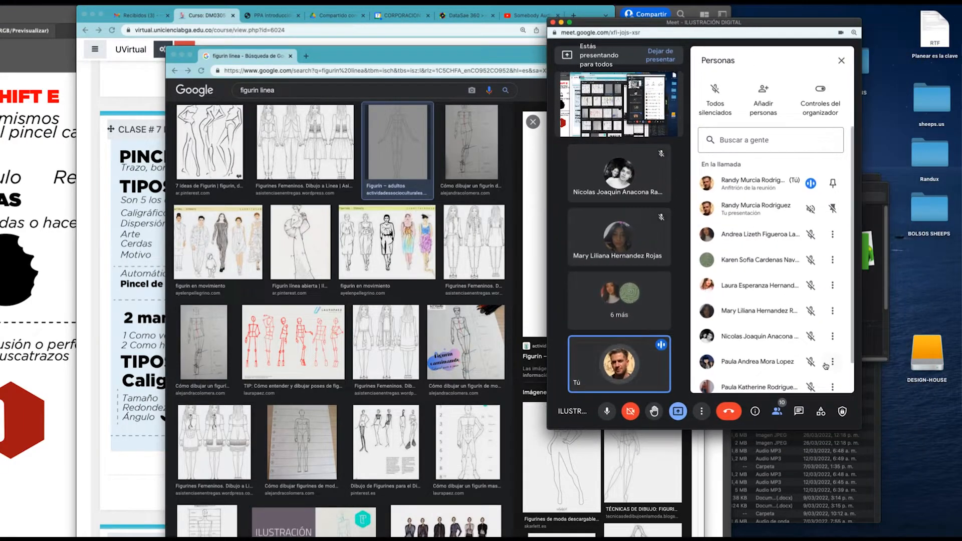
click(799, 411)
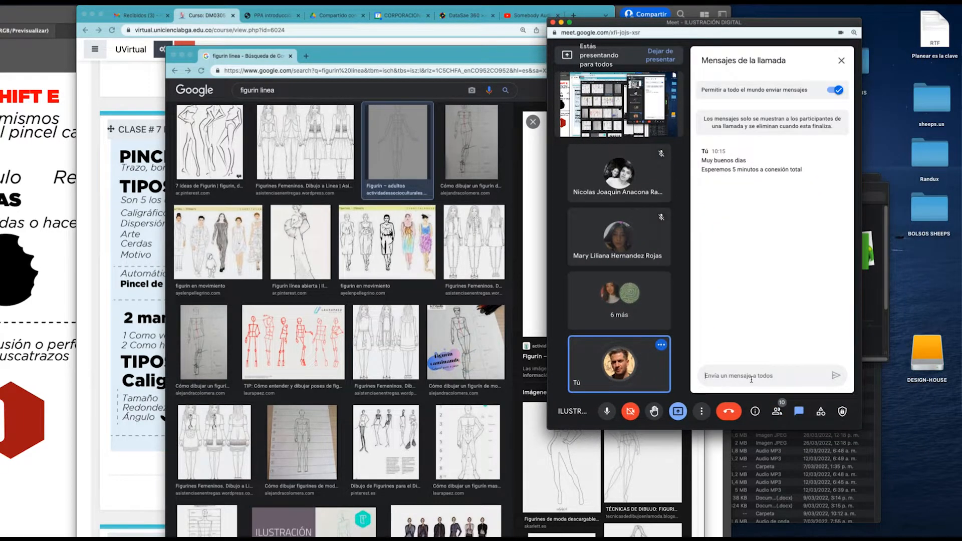
text(https://www.google.com/search?q=figurin%20linea&tbm=isch&tbs=isz:l&rlz=1C5CHFA_enCO952CO952&hl=es&sa=X&ved=0CAIQpwVqFwoTCJiVytasgvcCFQAAAAAdAAAAABAC&biw=1288&bih=1266#imgrc=0aDOeG6Jd6IHYM)
key(Return)
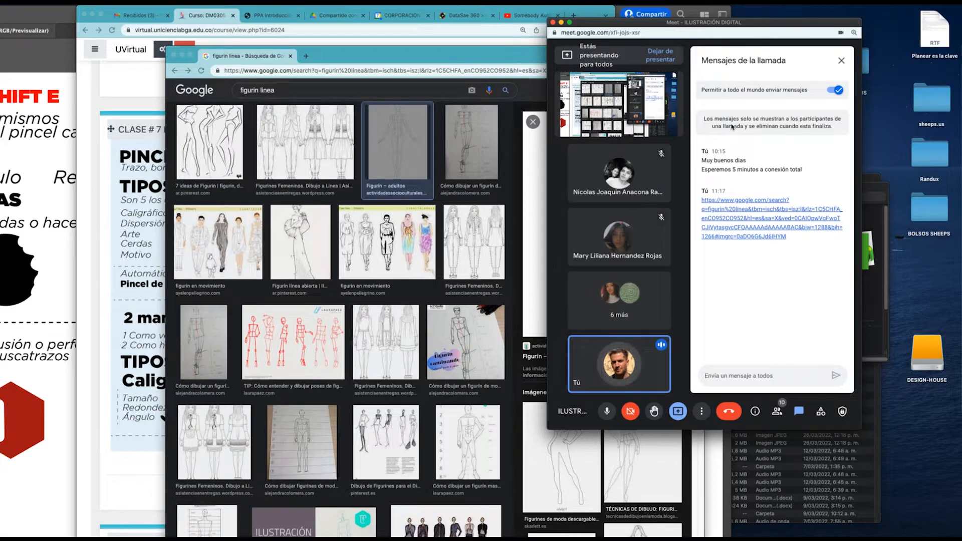
Step: Bring the image search forward and save the "Figurín – adultos" drawing to Escritorio as "figurin-1-1 internet"
drag(724, 24, 727, 86)
drag(401, 55, 383, 43)
right_click(576, 210)
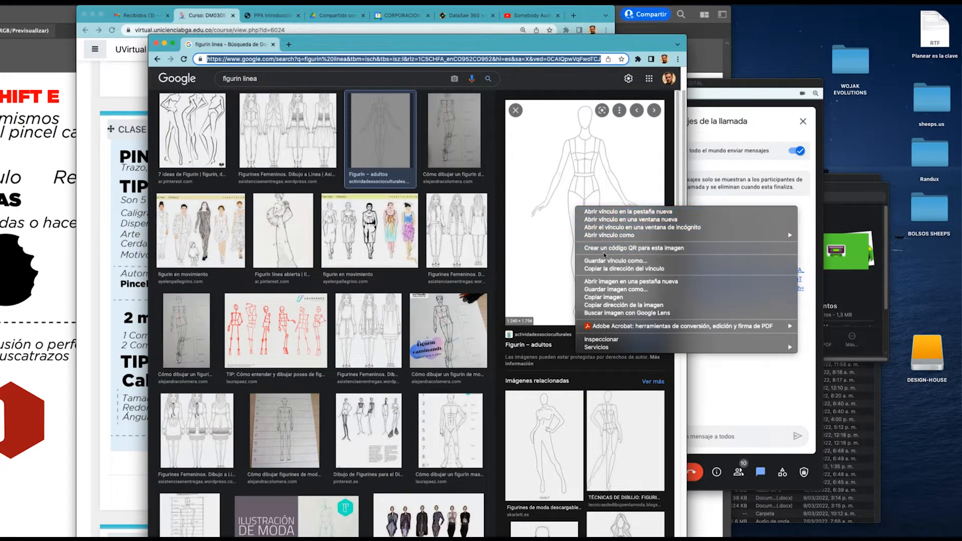
click(615, 292)
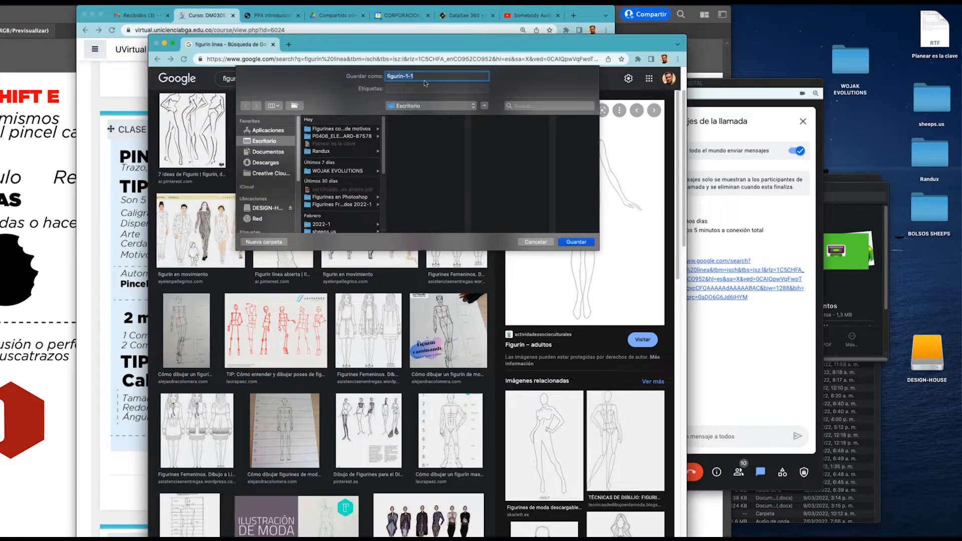
key(Right)
text(inter)
key(Return)
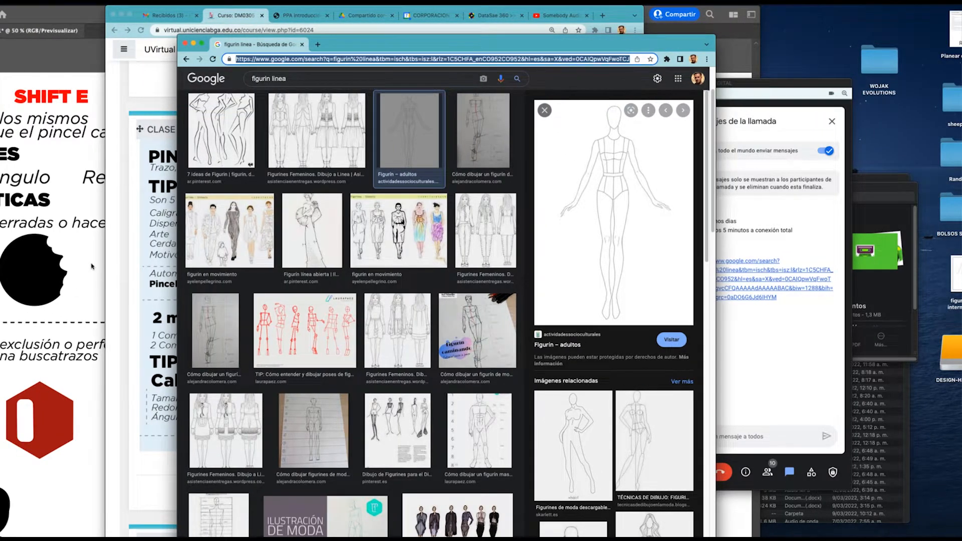
Step: In Illustrator, place "figurin-1-1 internet.jpeg" from Escritorio below the CALCO DE IMAGEN description
click(64, 267)
scroll(382, 221, down, 1)
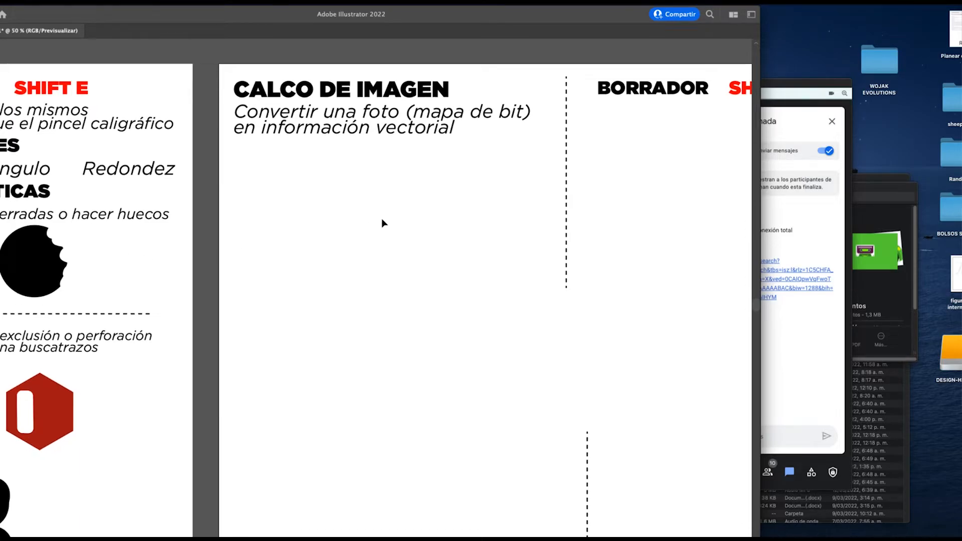
scroll(382, 223, down, 1)
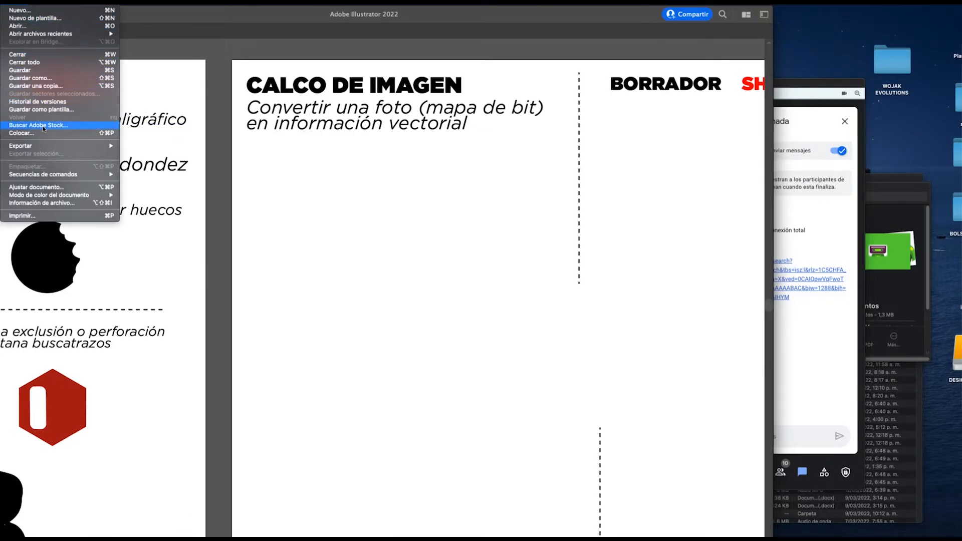
click(43, 133)
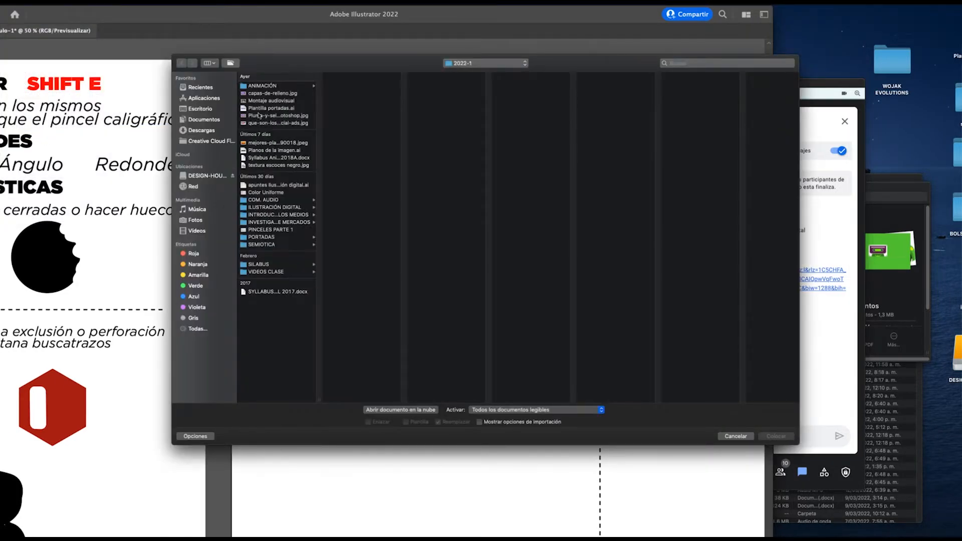
click(201, 109)
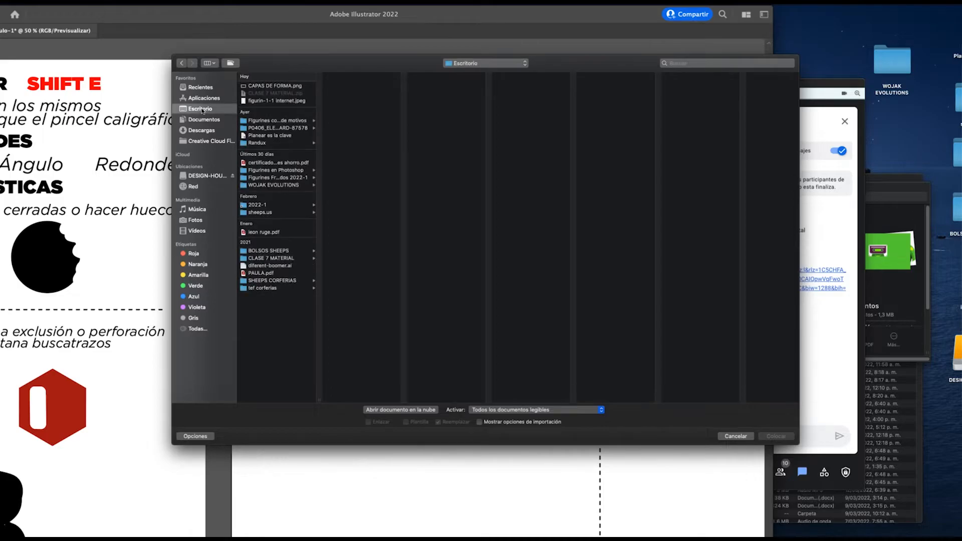
click(278, 101)
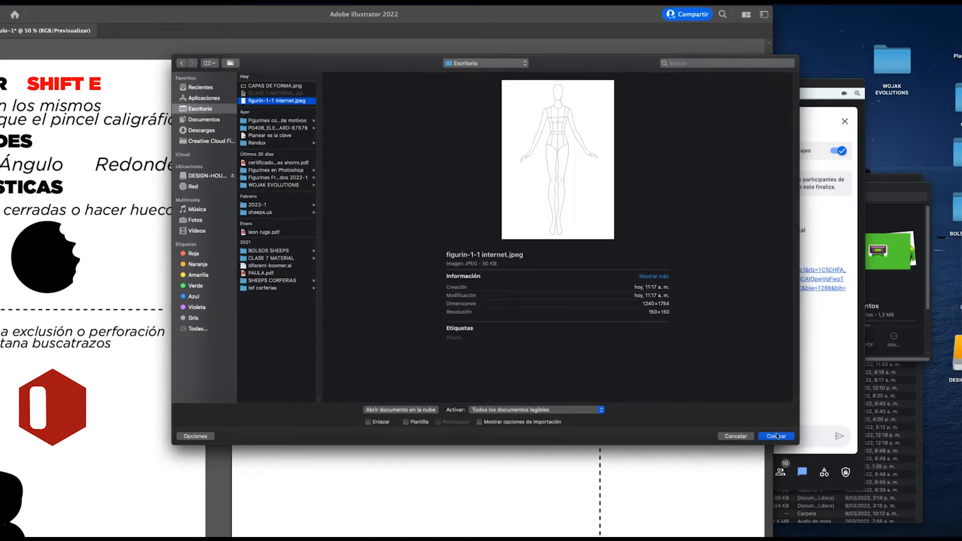
click(776, 436)
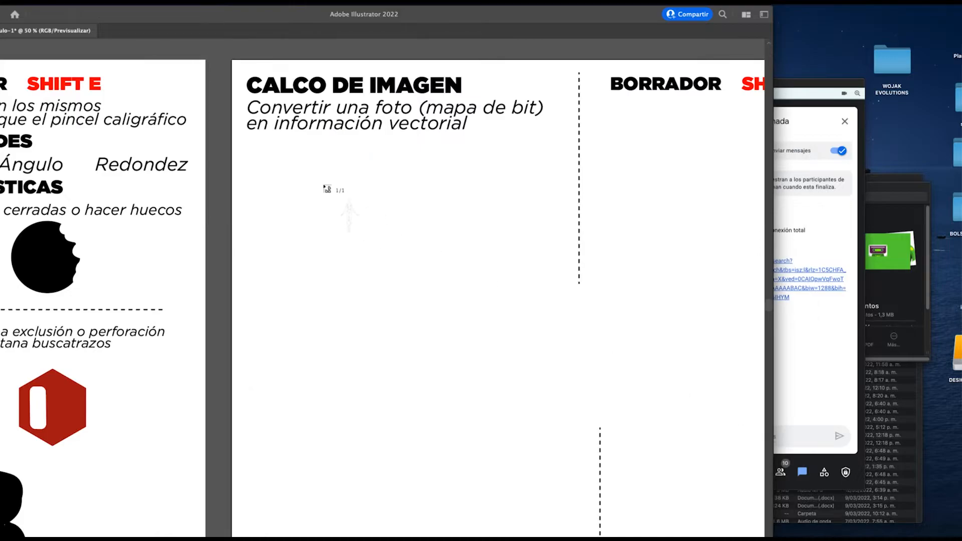
click(304, 179)
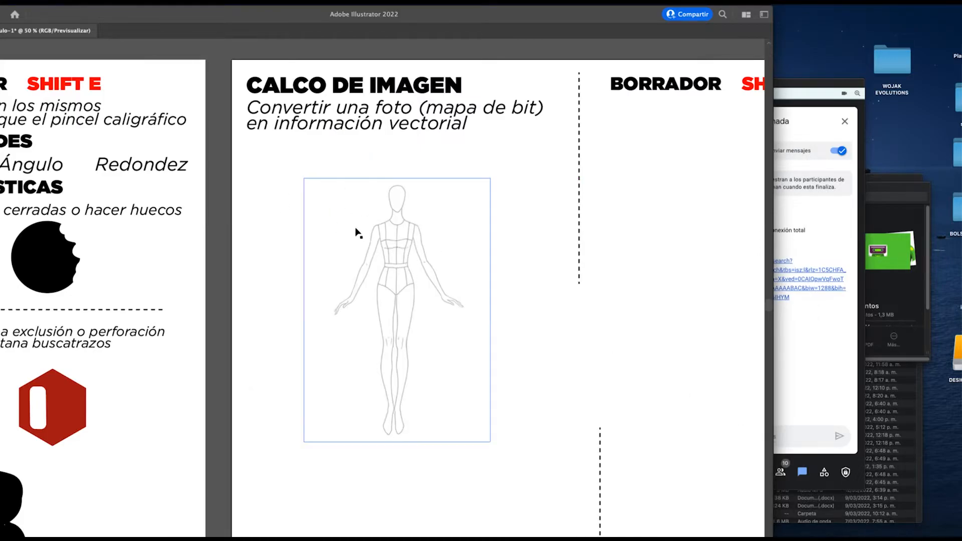
Step: Reposition the placed figure image beneath the CALCO DE IMAGEN text near the artboard's left edge and leave it selected
drag(372, 236, 364, 225)
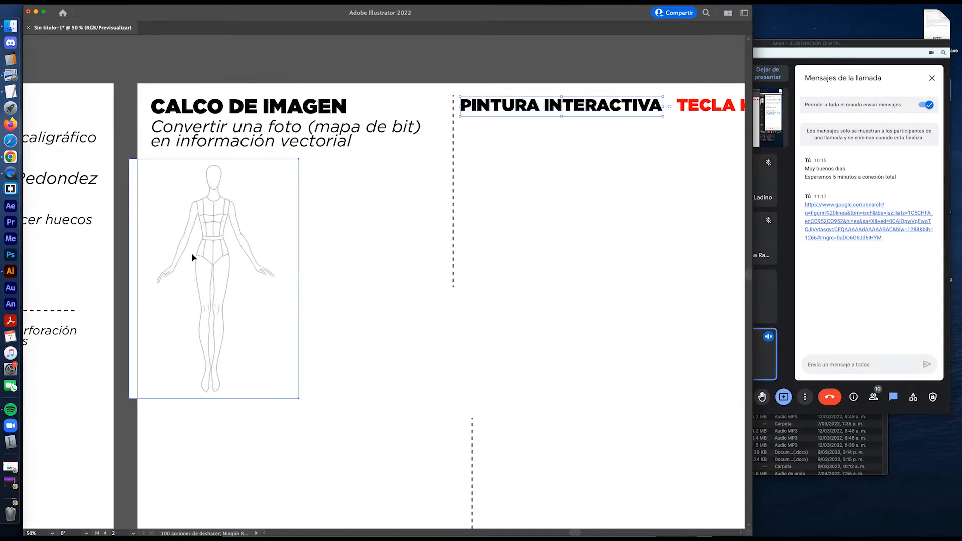
click(192, 253)
drag(246, 235, 249, 239)
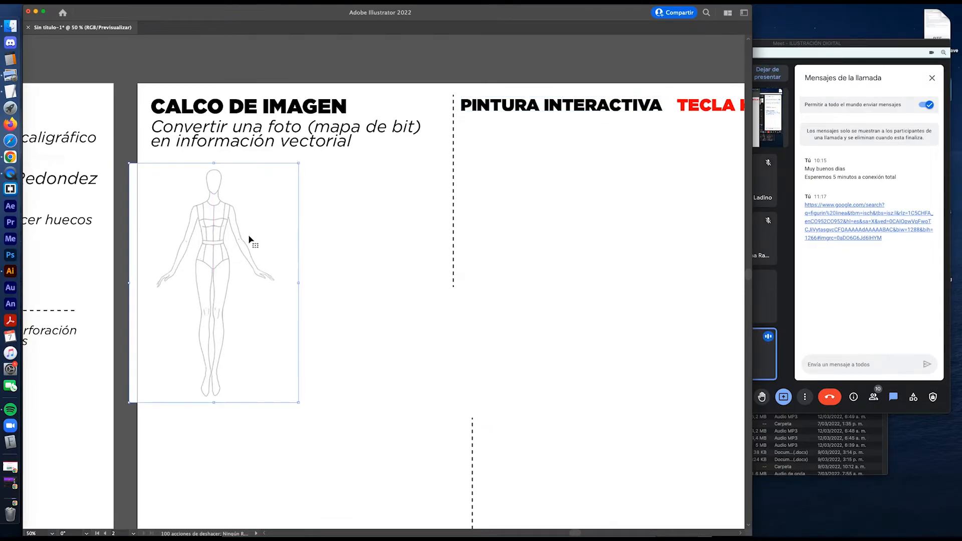
scroll(281, 242, left, 2)
scroll(282, 242, down, 1)
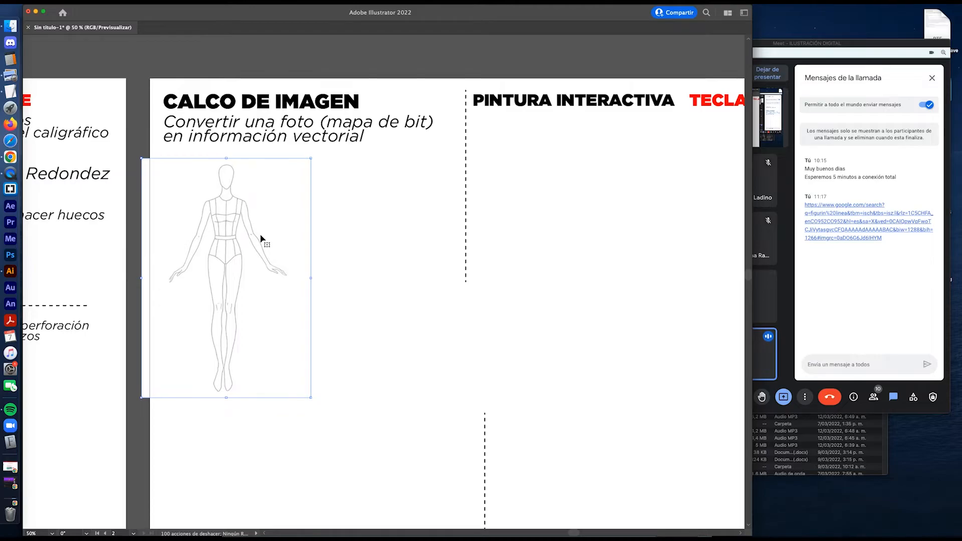
drag(277, 198, 273, 222)
Step: Show the hidden panels and look through the Calco de imagen presets available for the selected figure
key(Tab)
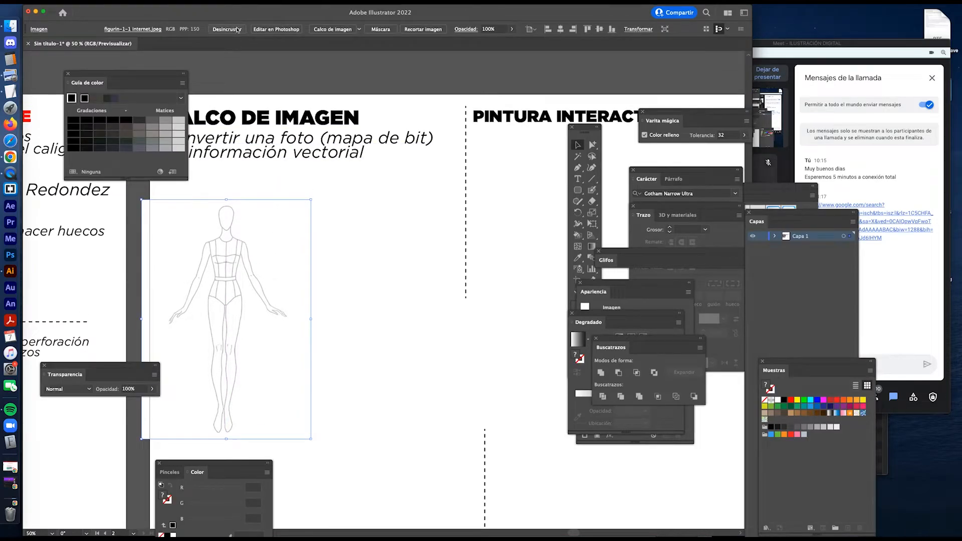
key(Tab)
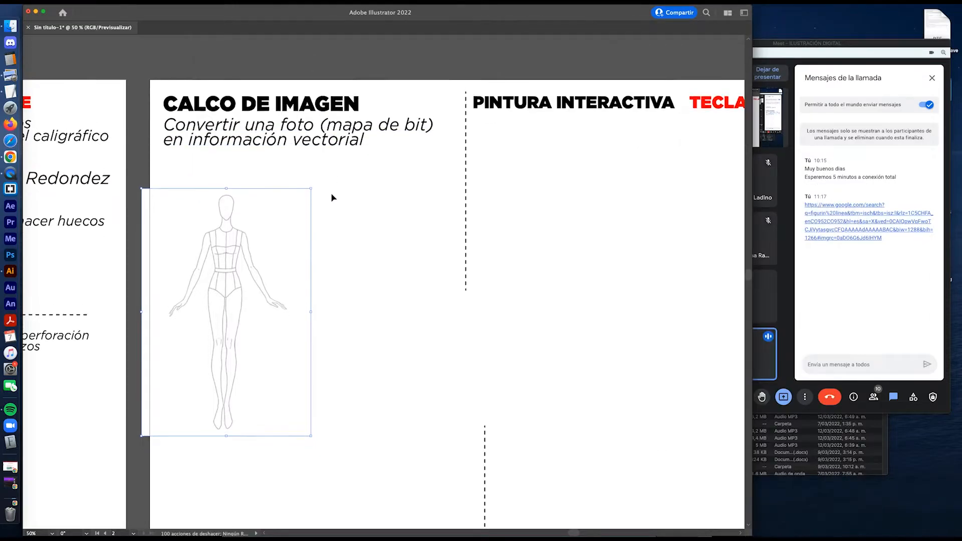
key(Tab)
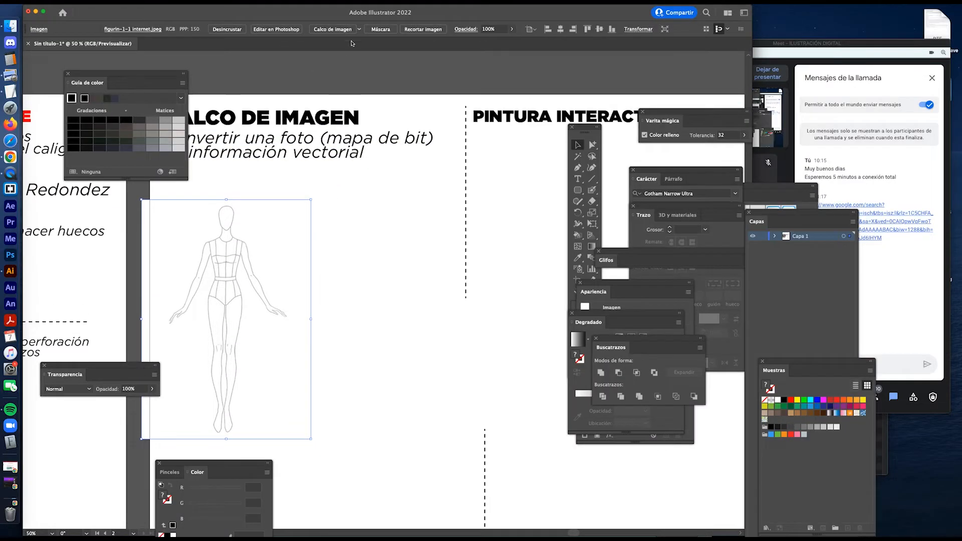
click(357, 248)
drag(317, 247, 374, 236)
drag(310, 257, 309, 224)
scroll(334, 233, up, 2)
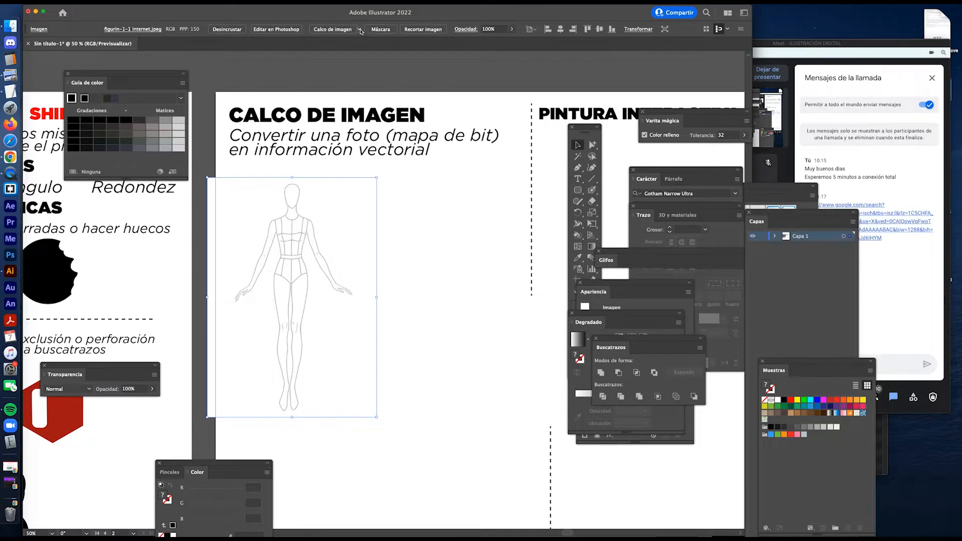
click(360, 30)
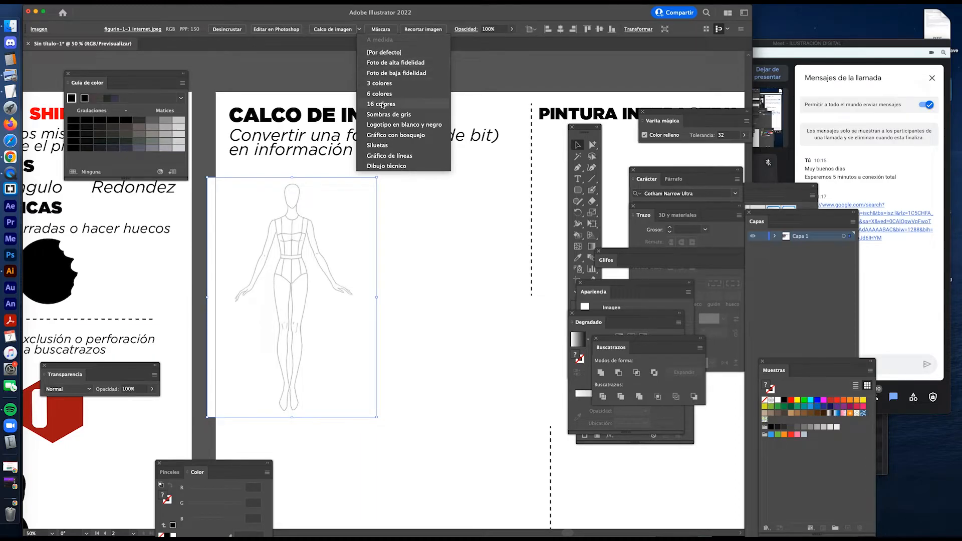
click(360, 31)
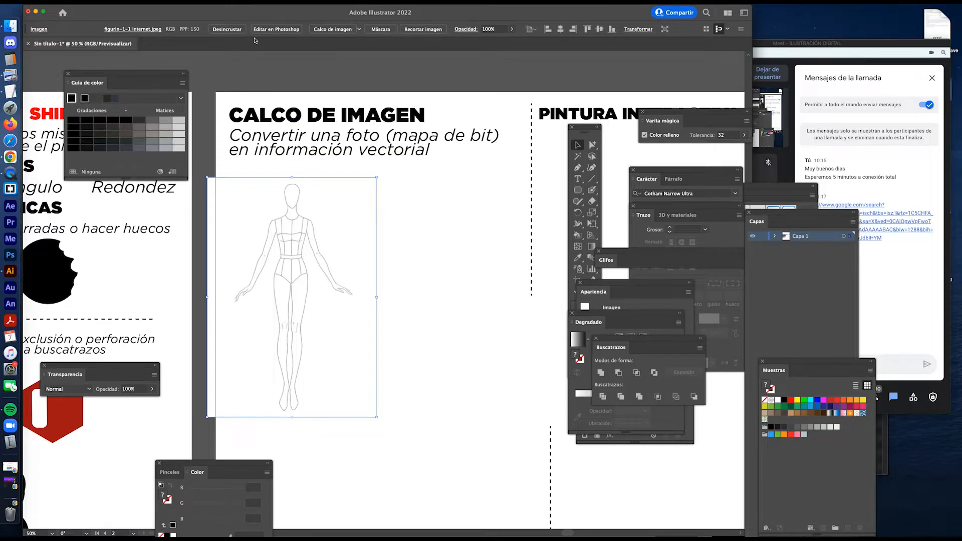
Step: Open the Calco de imagen panel, position it beside the figure and shift the tools panel out of its way
click(231, 2)
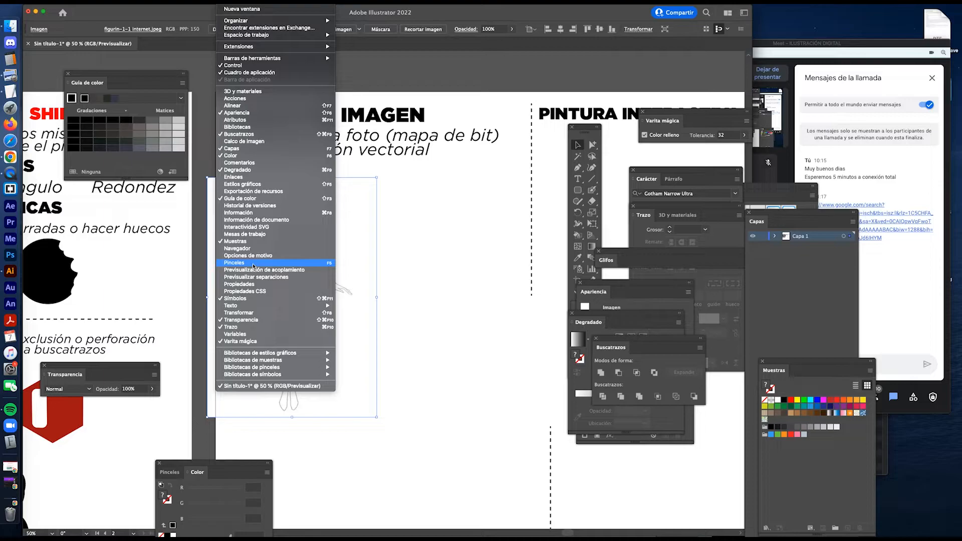
click(270, 142)
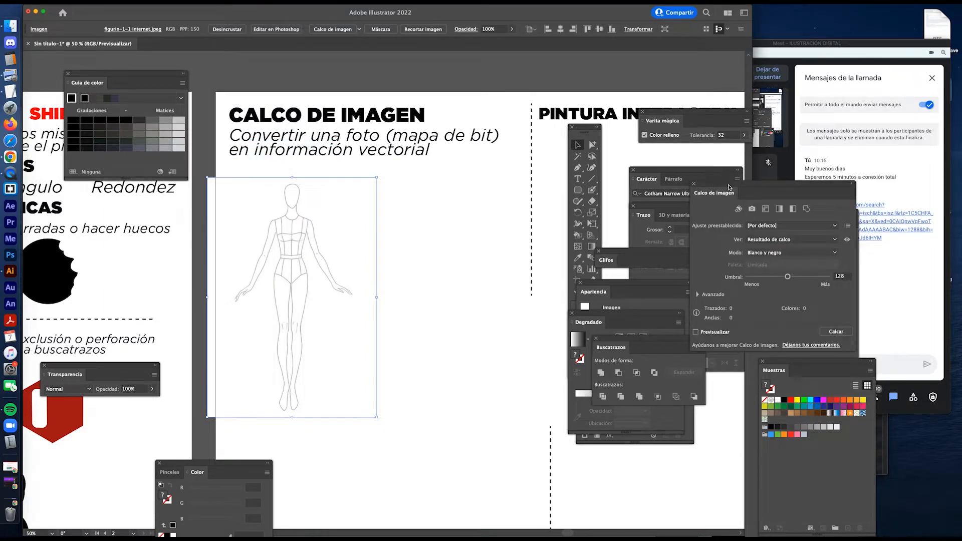
drag(729, 187, 441, 187)
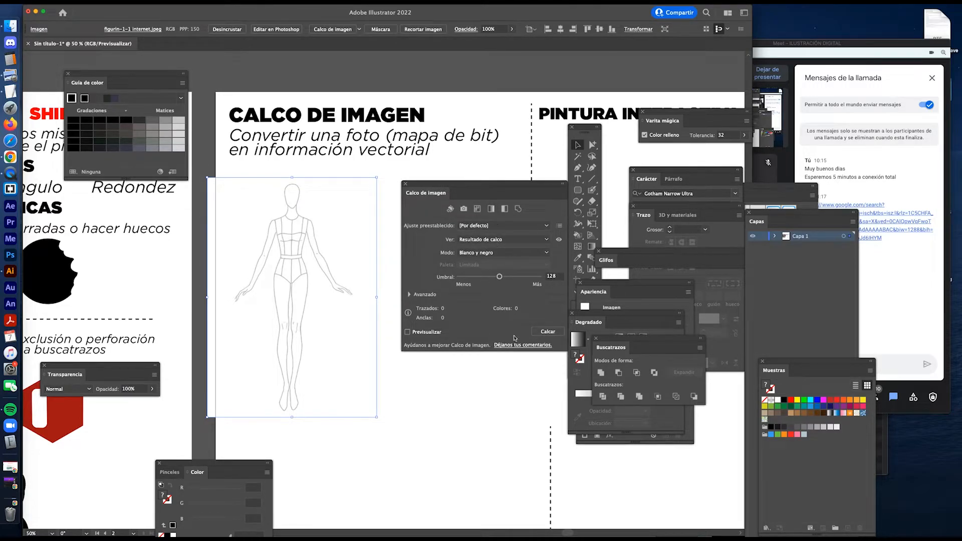
drag(579, 128, 603, 109)
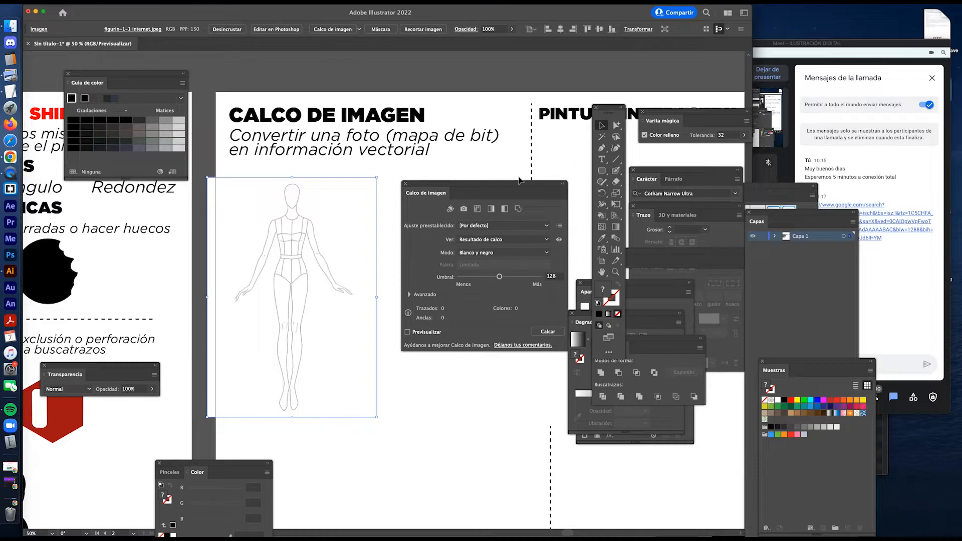
drag(499, 190, 508, 174)
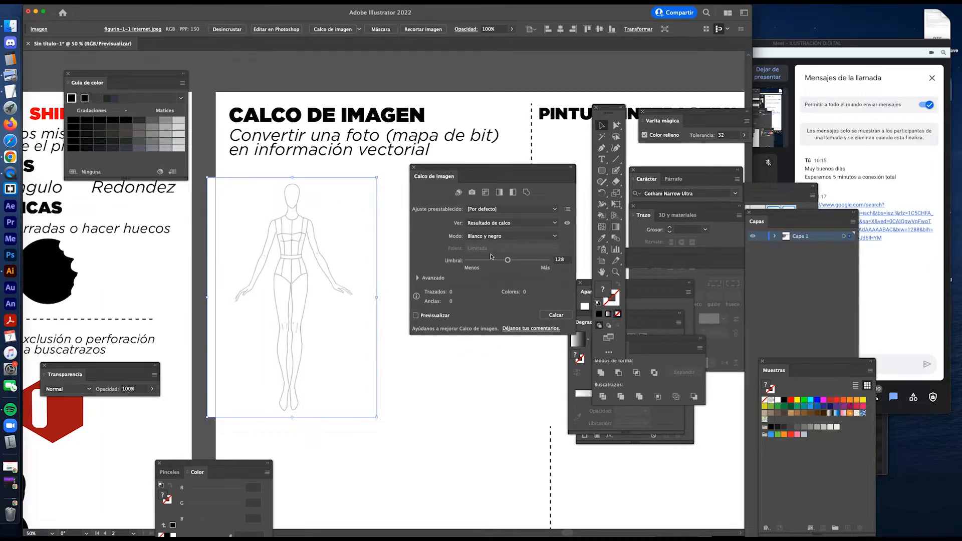
Step: Preview a Blanco y negro trace of the figure with the threshold at 228, try a lower threshold, and close the tracing panel
click(415, 316)
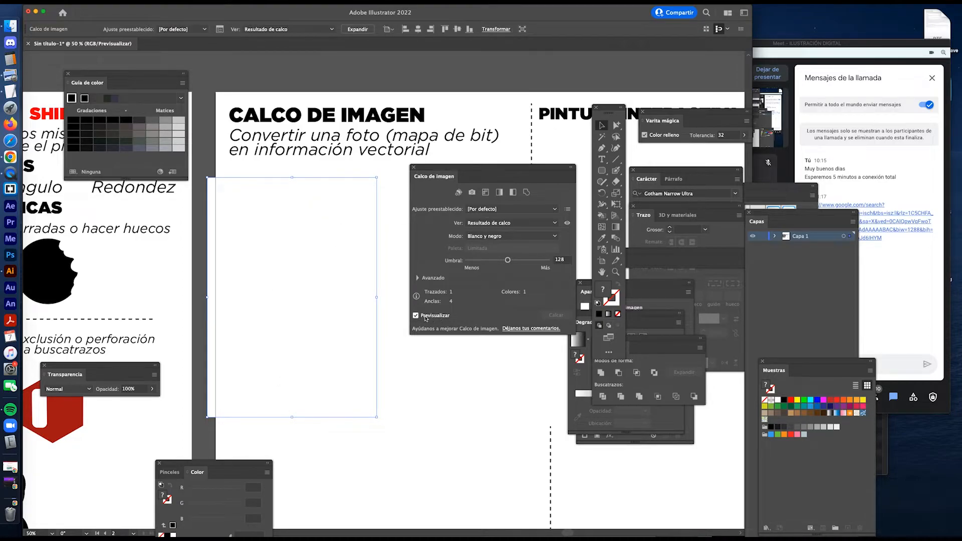
drag(508, 260, 540, 262)
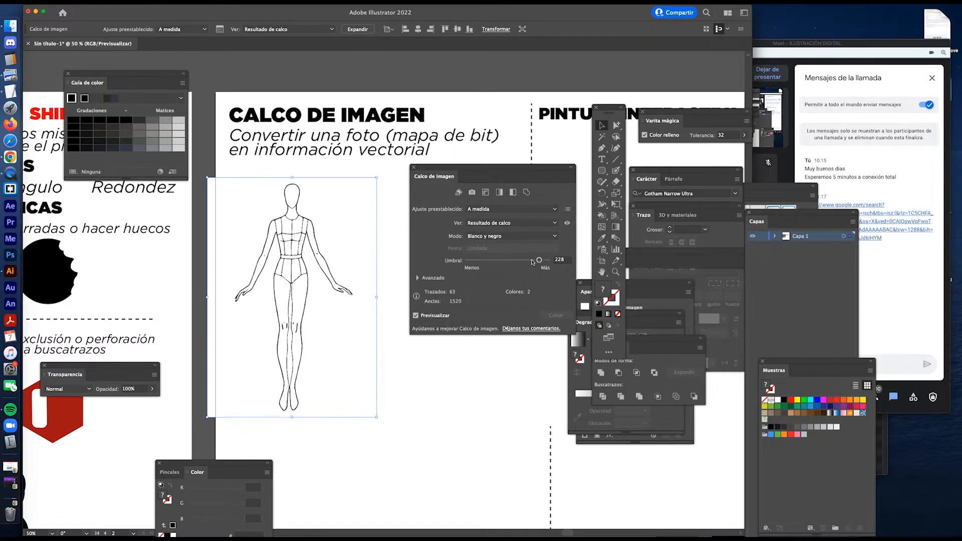
drag(503, 261, 493, 261)
click(413, 169)
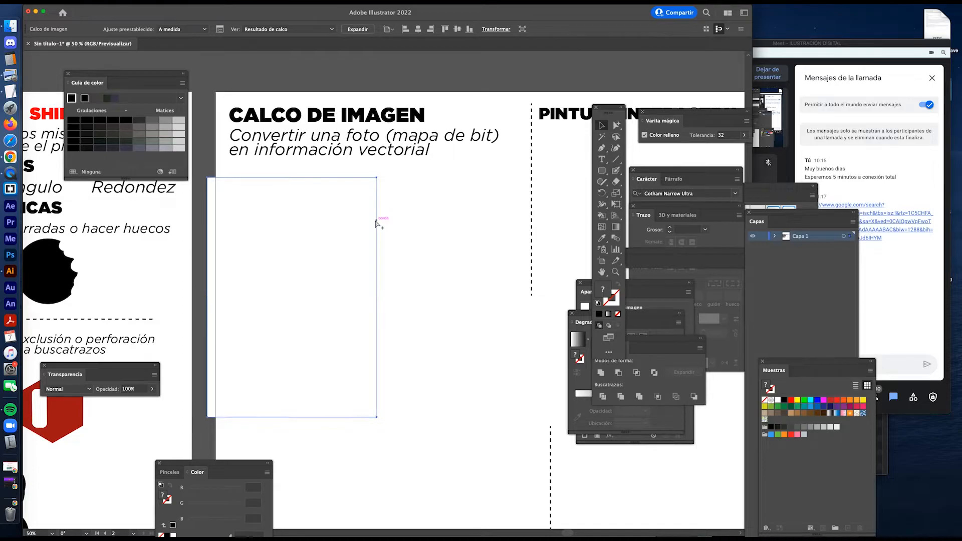
Step: Undo the threshold changes and the image trace on the figure
key(super+z)
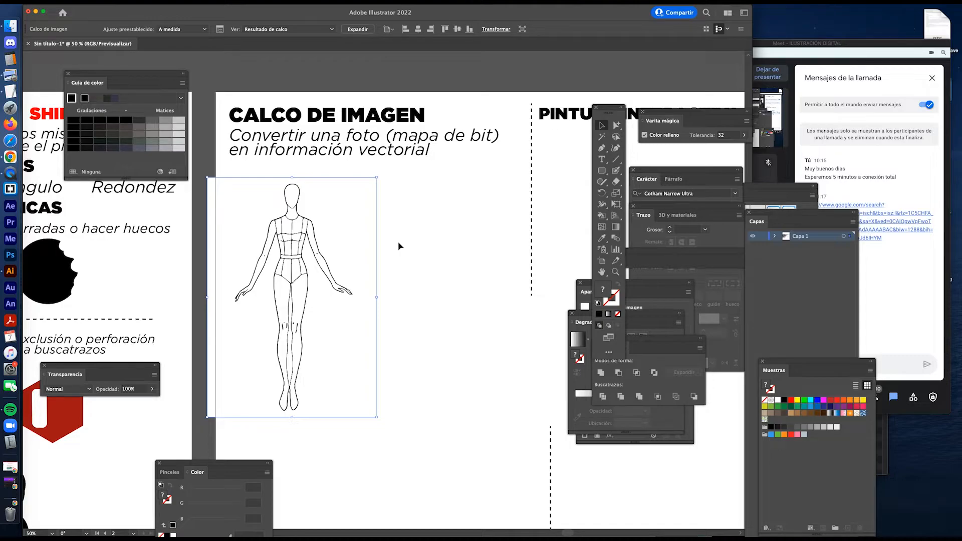
key(super+z)
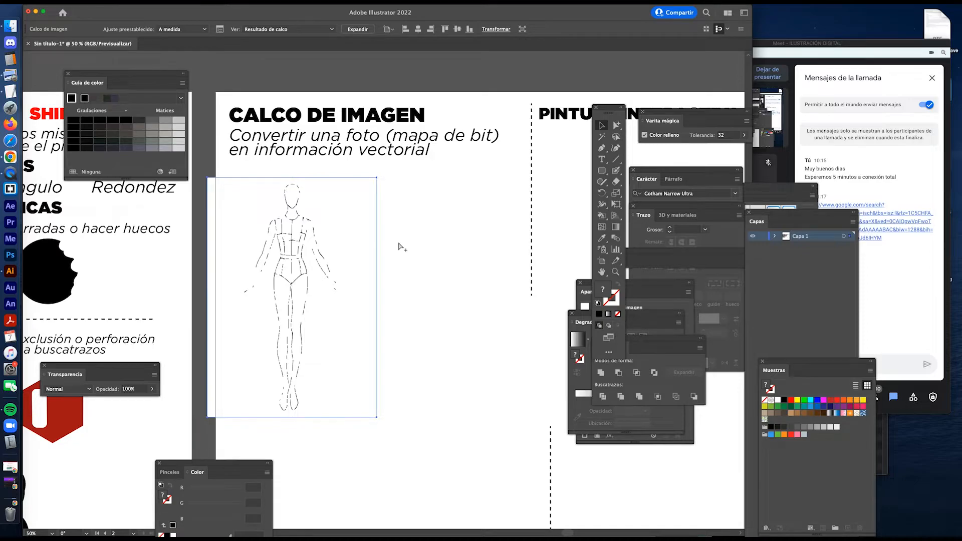
key(super+z)
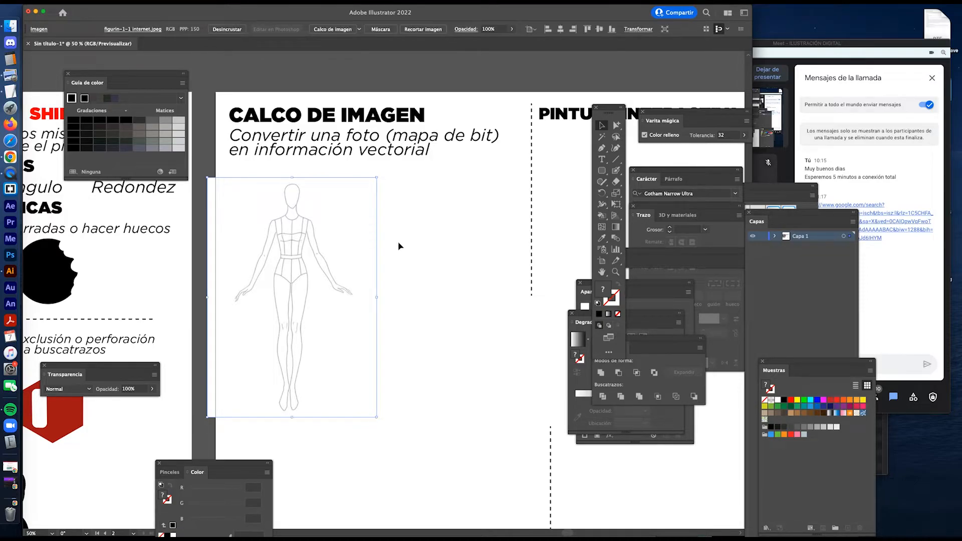
Step: Return from the video call to Illustrator and reopen the Calco de imagen panel beside the selected figure
click(802, 46)
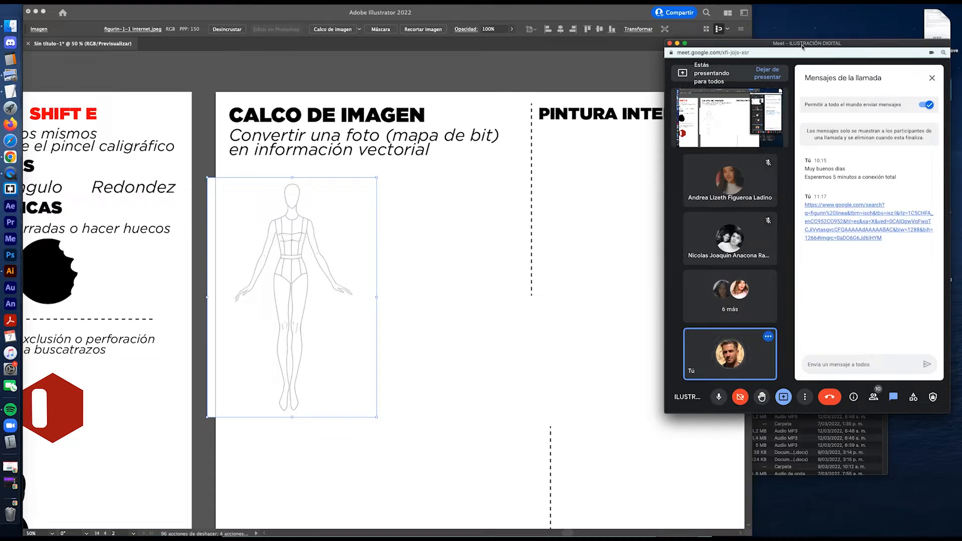
click(226, 6)
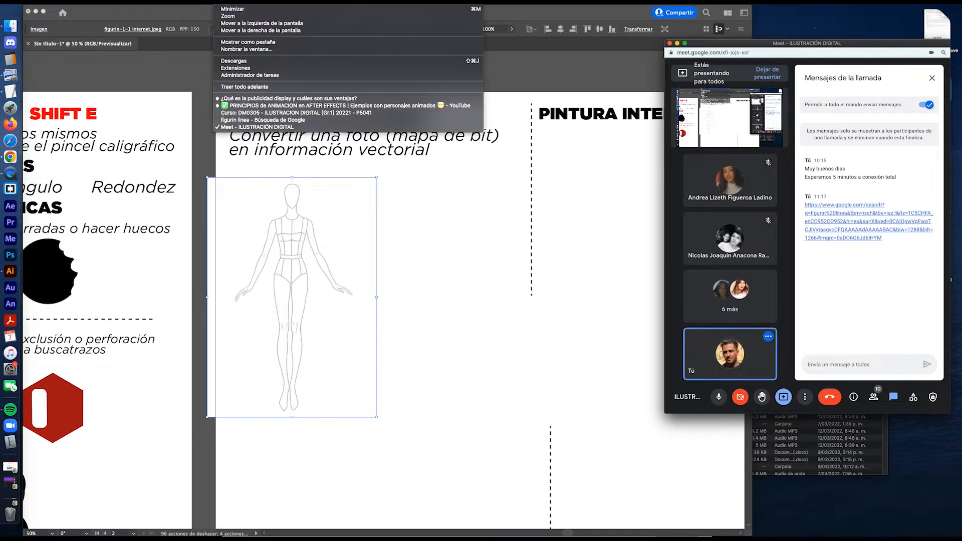
click(226, 6)
key(Tab)
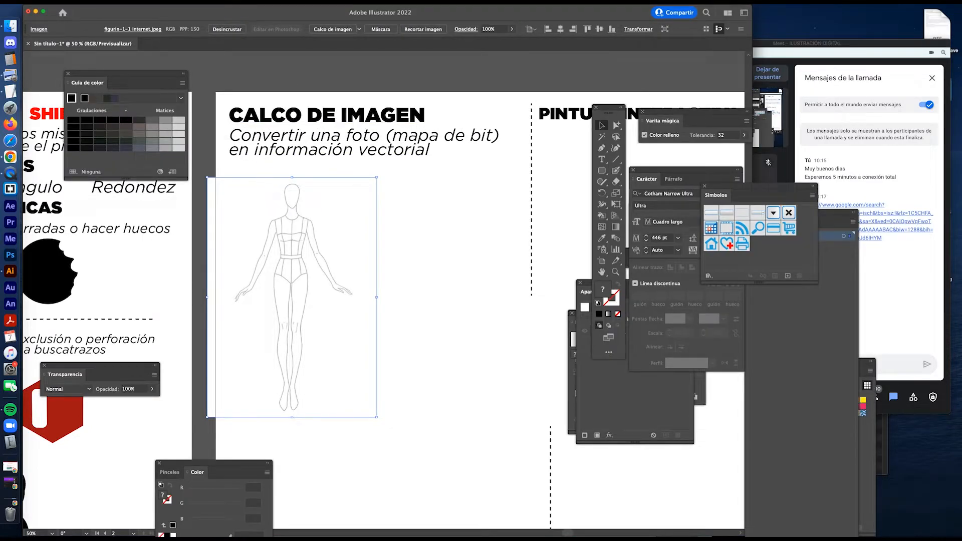
click(226, 6)
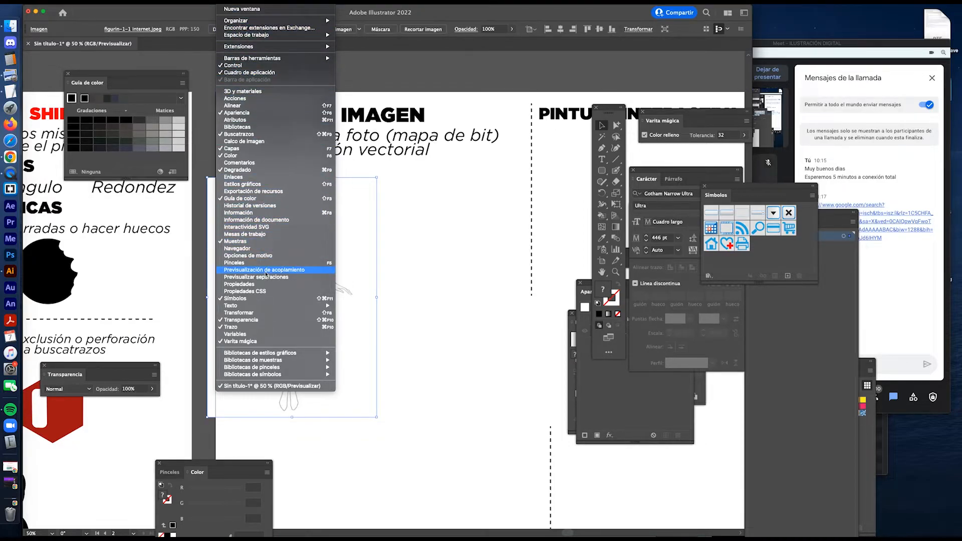
click(251, 142)
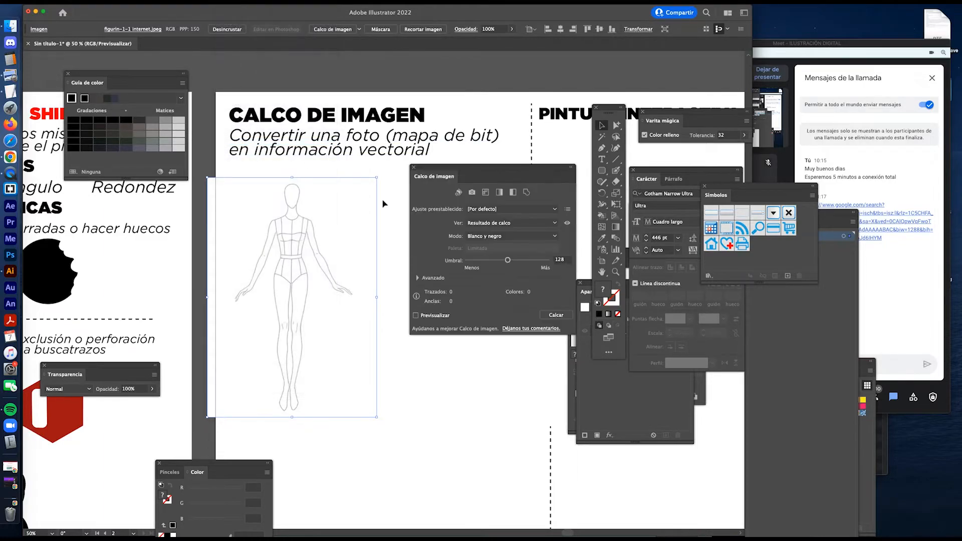
drag(433, 166, 434, 172)
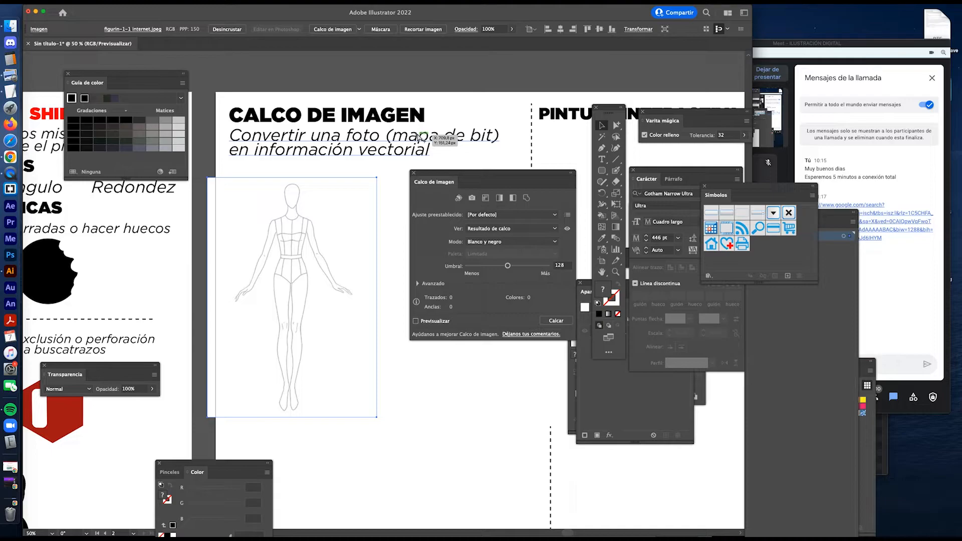
Step: Save the document to the Escritorio folder as Clase 9 in Adobe Illustrator (ai) format, keeping the Illustrator 2020 version options
key(super+s)
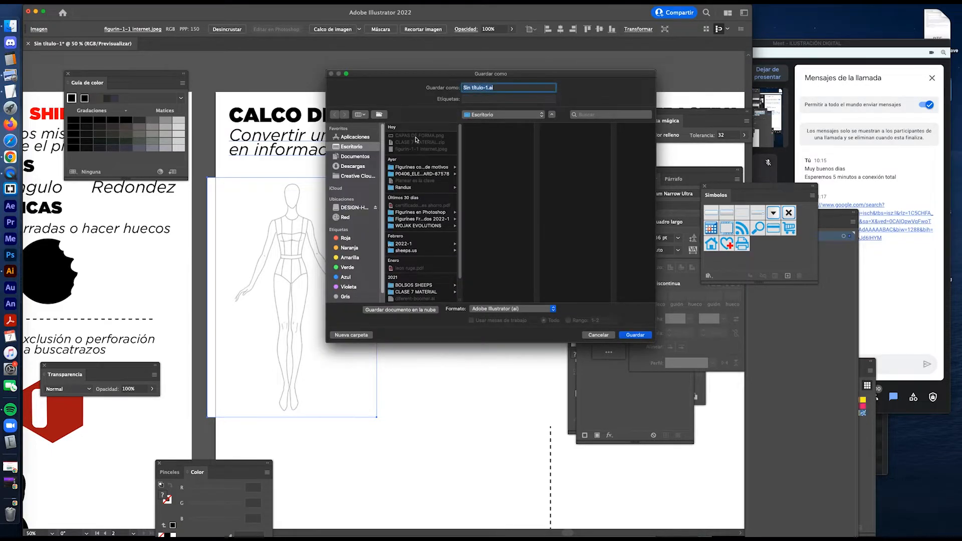
click(487, 88)
drag(488, 88, 438, 88)
text(Clase 9)
click(636, 336)
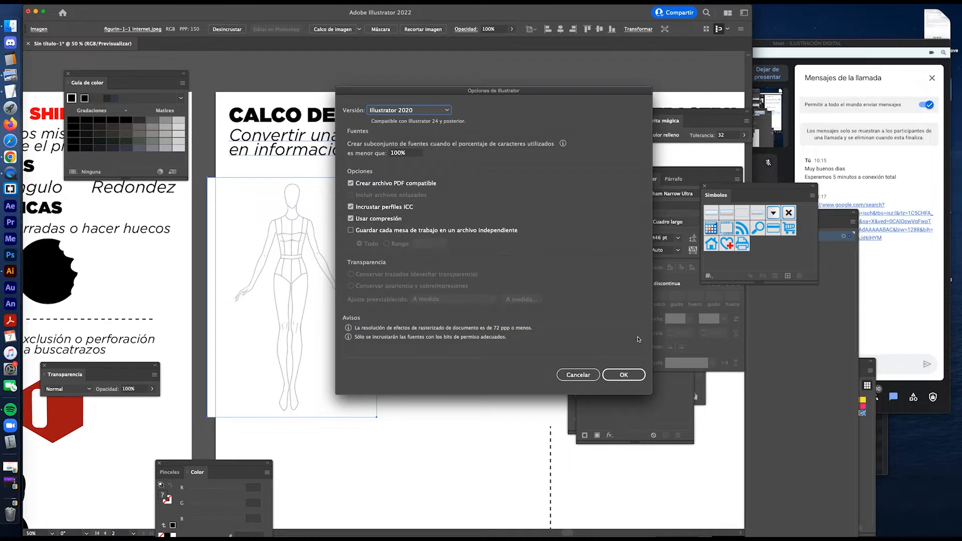
click(625, 376)
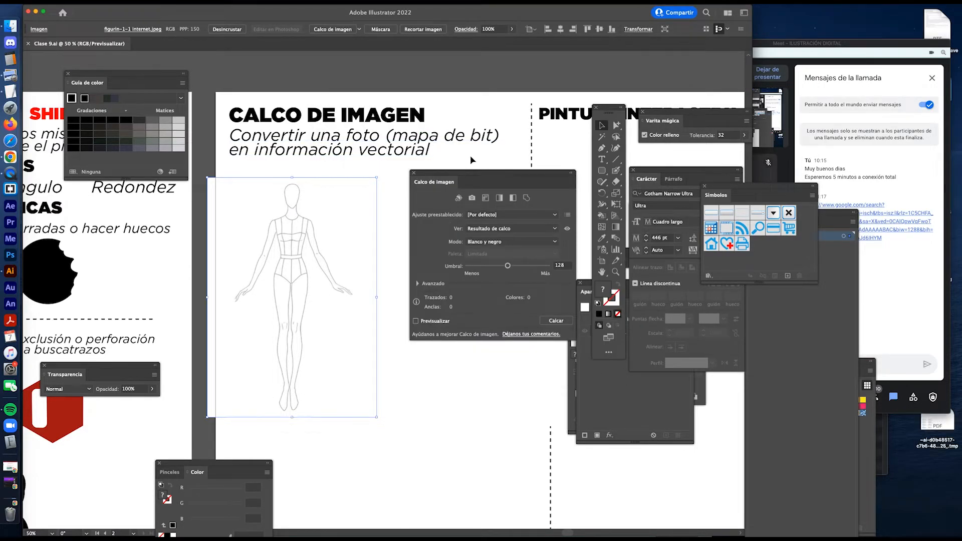
Step: Shift the Calco de imagen panel slightly and turn on the preview of the default Blanco y negro trace of the figure
drag(457, 175, 464, 164)
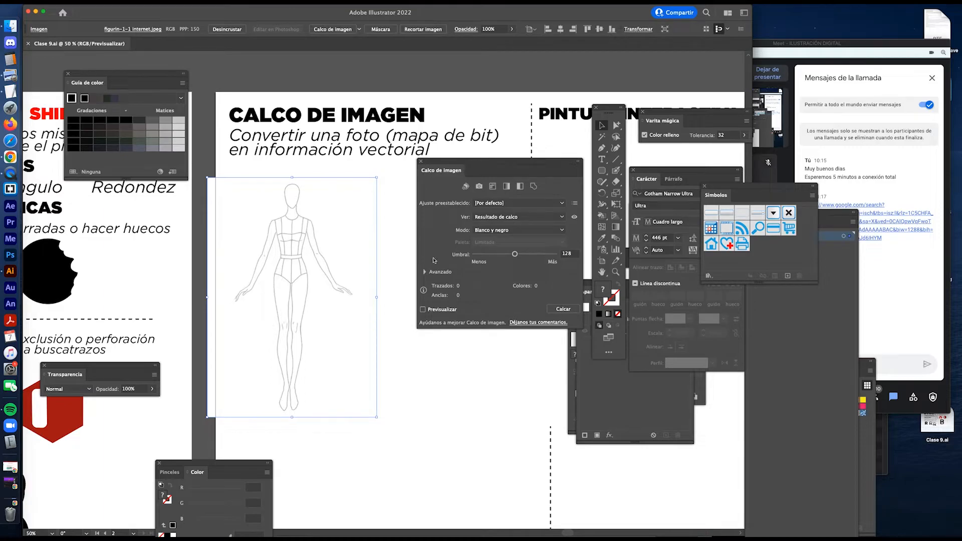
click(423, 310)
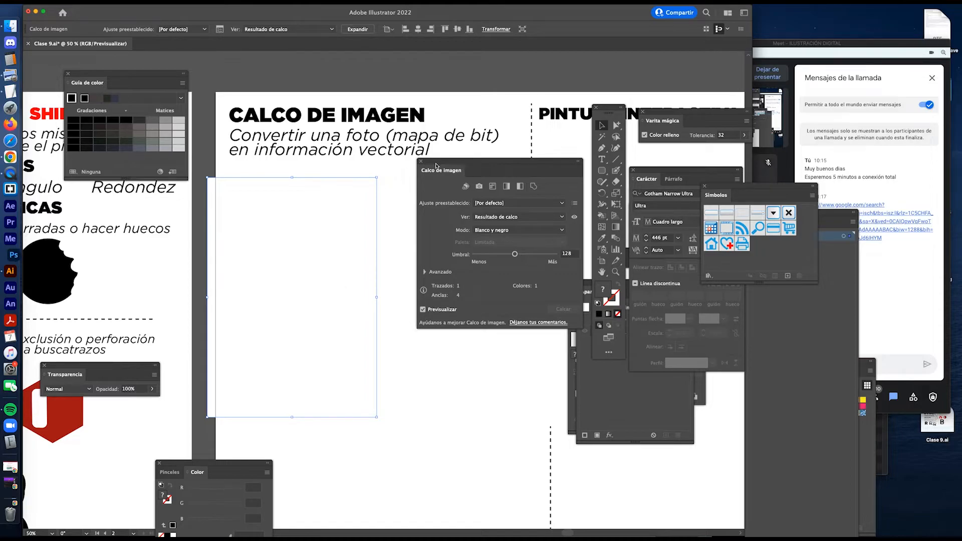
key(Tab)
key(Tab)
Step: Adjust the trace threshold (Umbral) through several values and settle on 220 for the figure
click(532, 254)
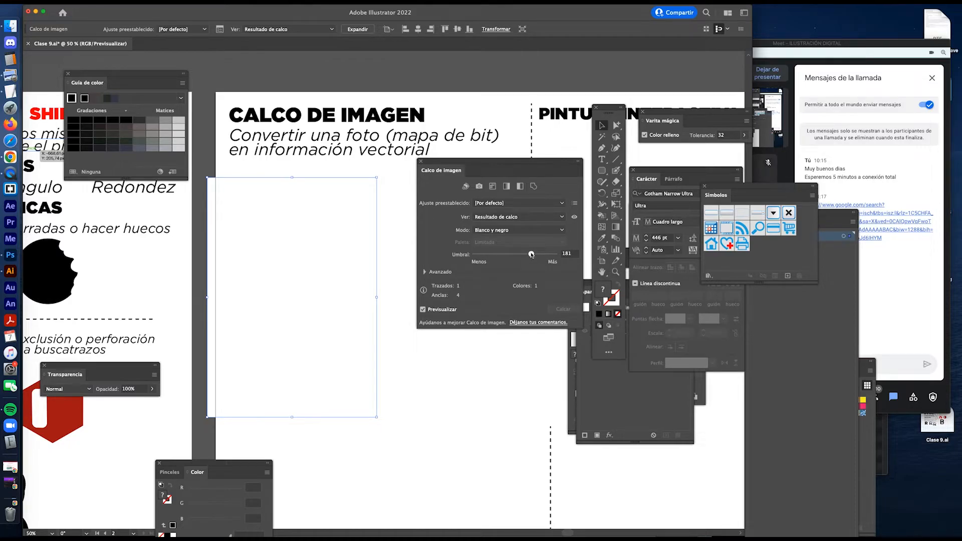
drag(532, 255, 543, 255)
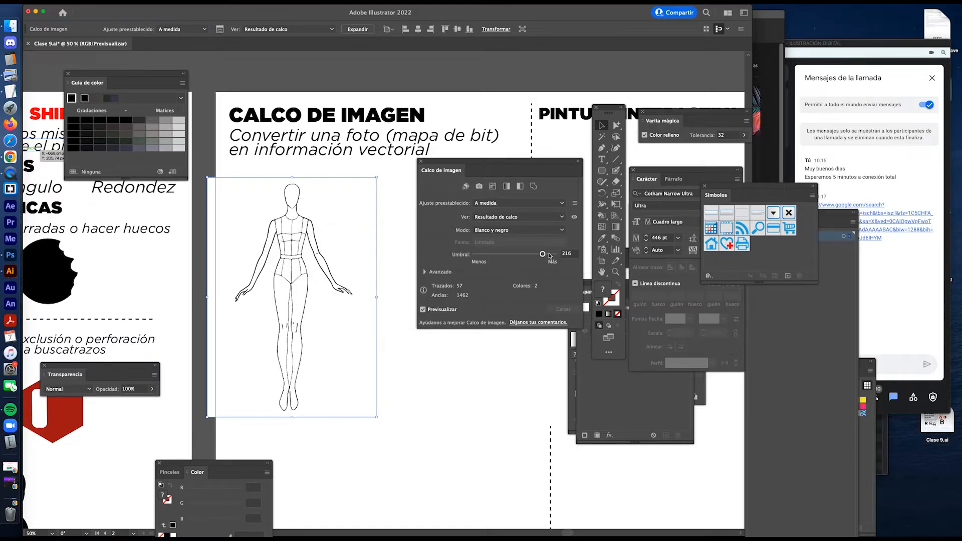
drag(549, 256, 552, 255)
drag(551, 256, 547, 256)
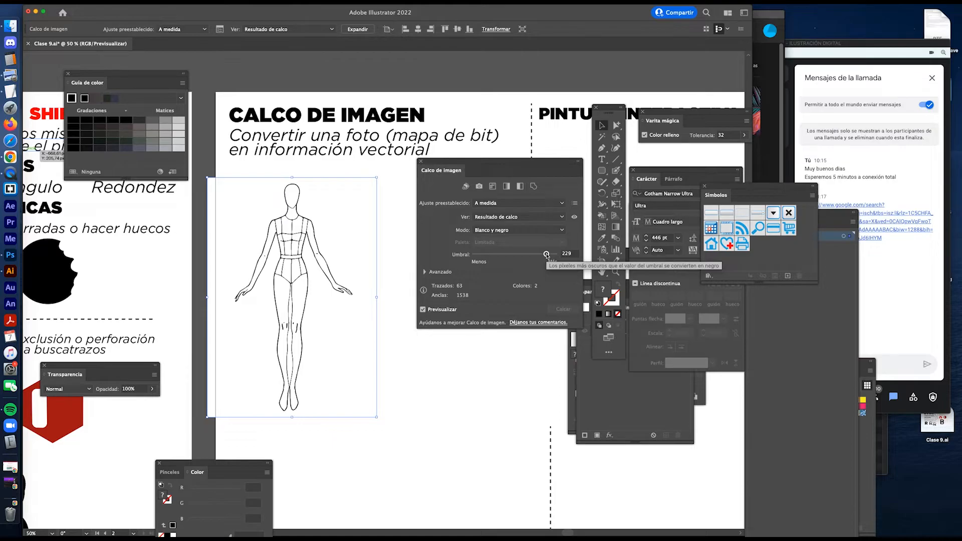
drag(547, 256, 542, 257)
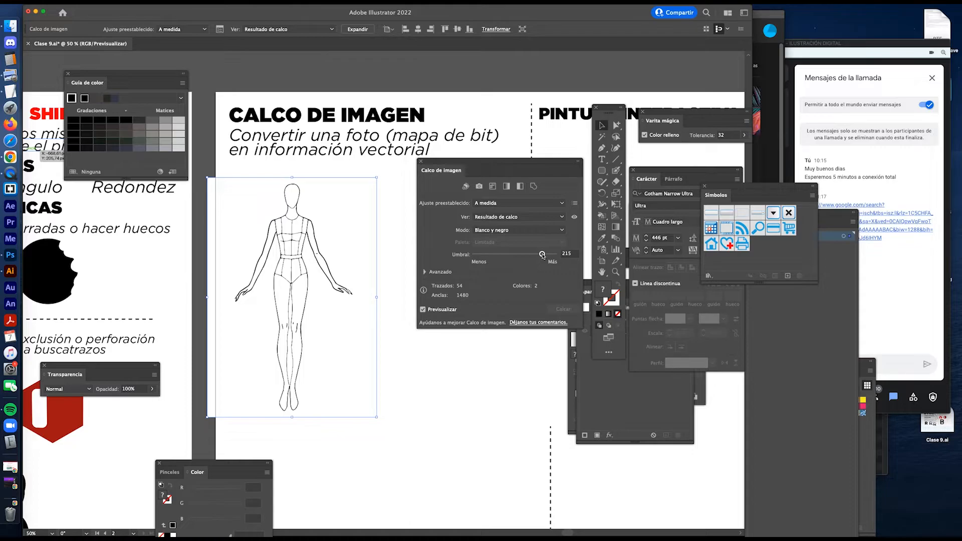
drag(543, 256, 544, 256)
Step: Examine the traced figure's lines at 100% zoom, moving the tracing panel aside and hiding the floating panels
key(z)
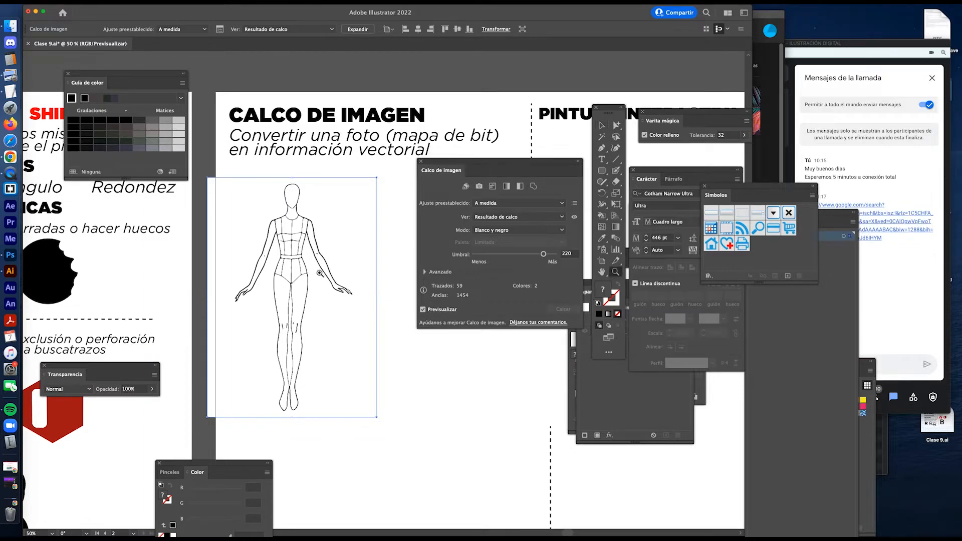
click(300, 277)
drag(394, 291, 333, 276)
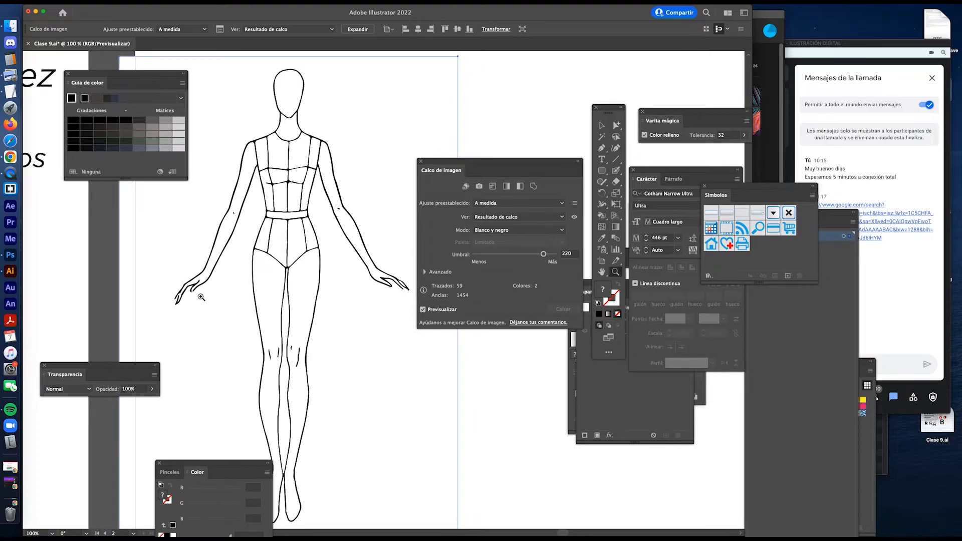
scroll(237, 279, up, 1)
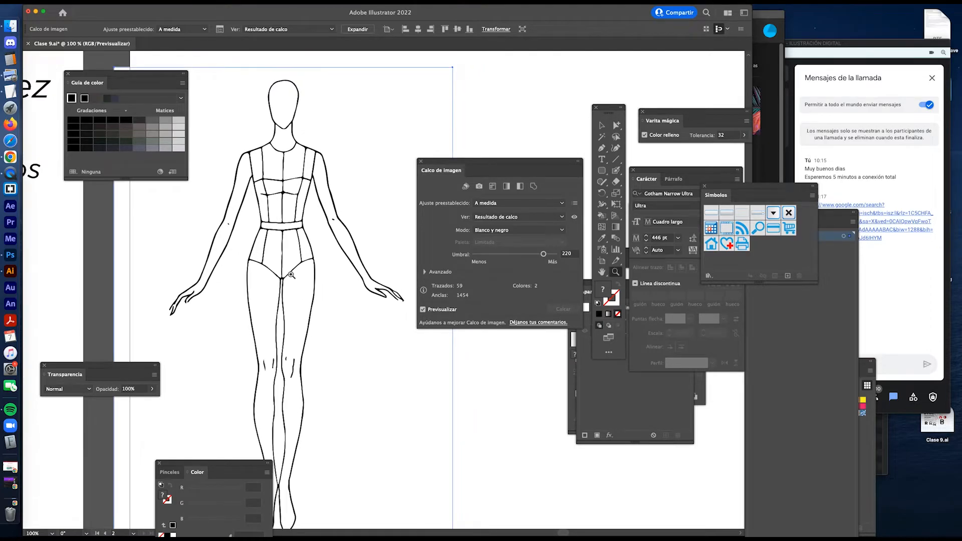
drag(305, 290, 329, 282)
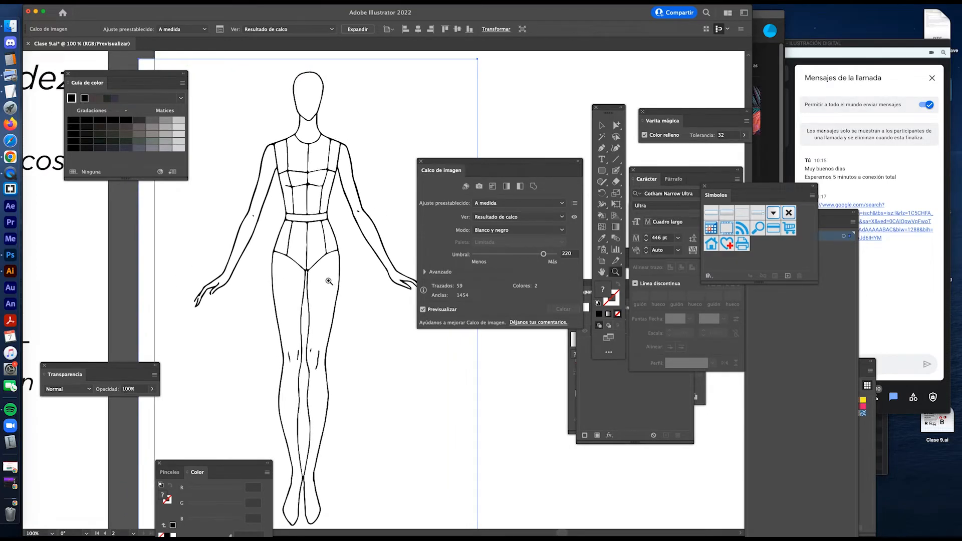
drag(434, 164, 443, 154)
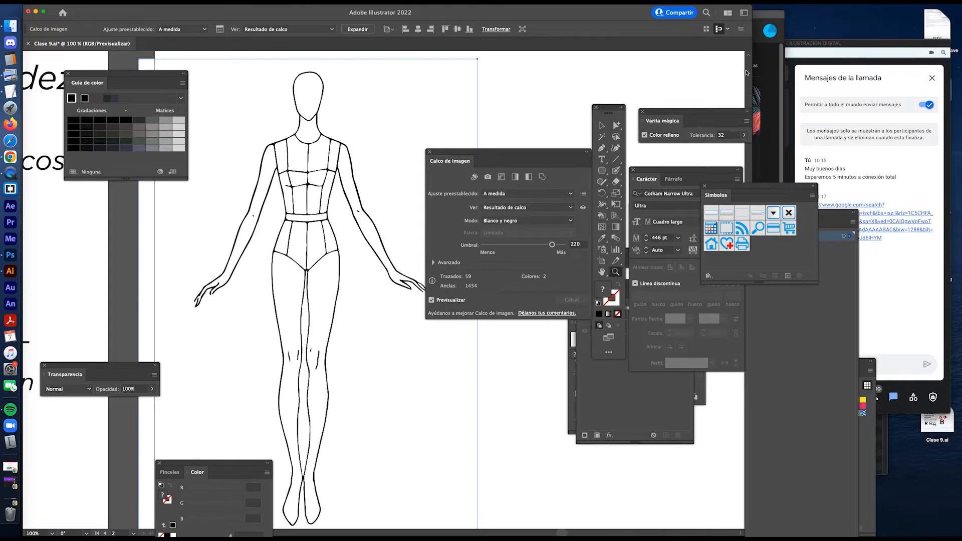
click(854, 48)
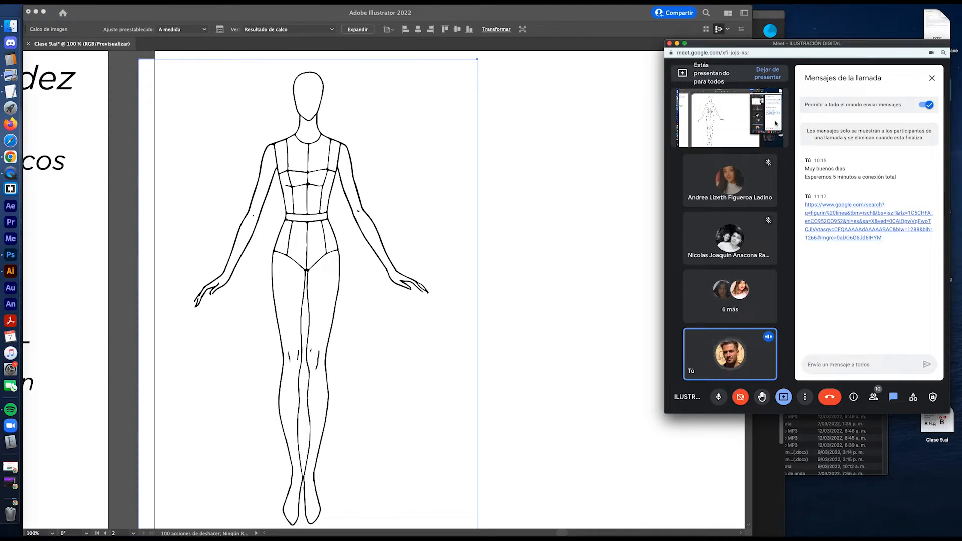
click(512, 255)
key(Tab)
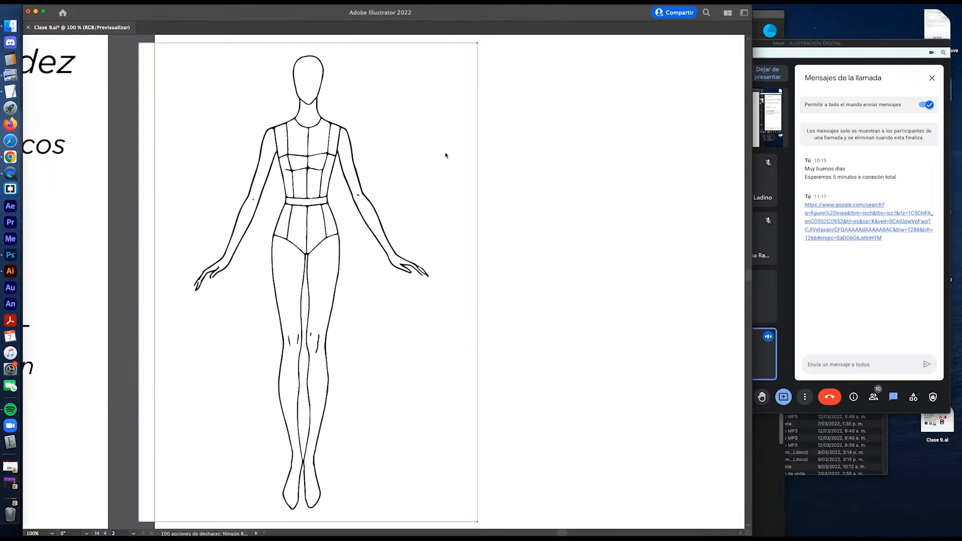
scroll(421, 253, down, 1)
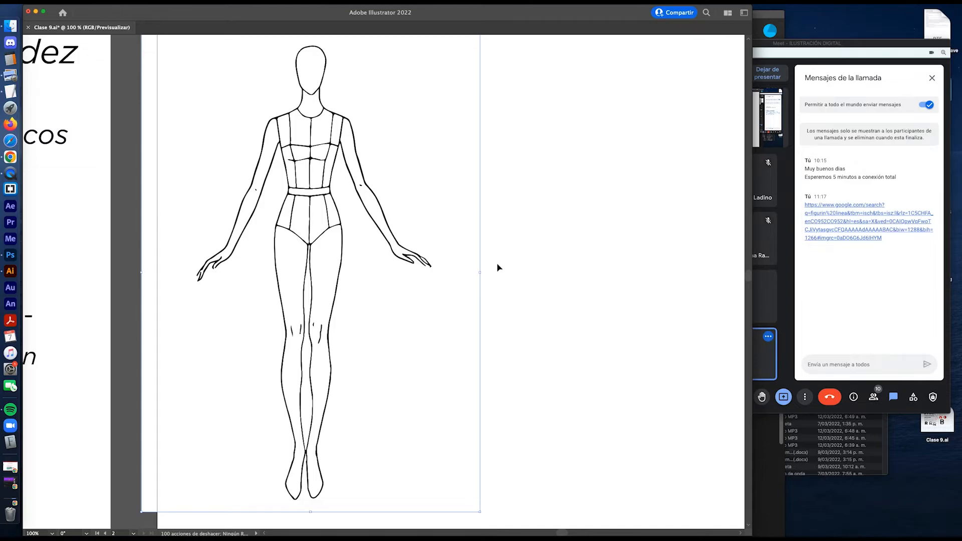
Step: Compare the unexpanded trace in outline and preview modes, switching between them repeatedly
key(super+y)
key(z)
key(super+y)
key(super+y)
key(super+y)
key(super+y)
key(super+y)
key(super+y)
key(super+y)
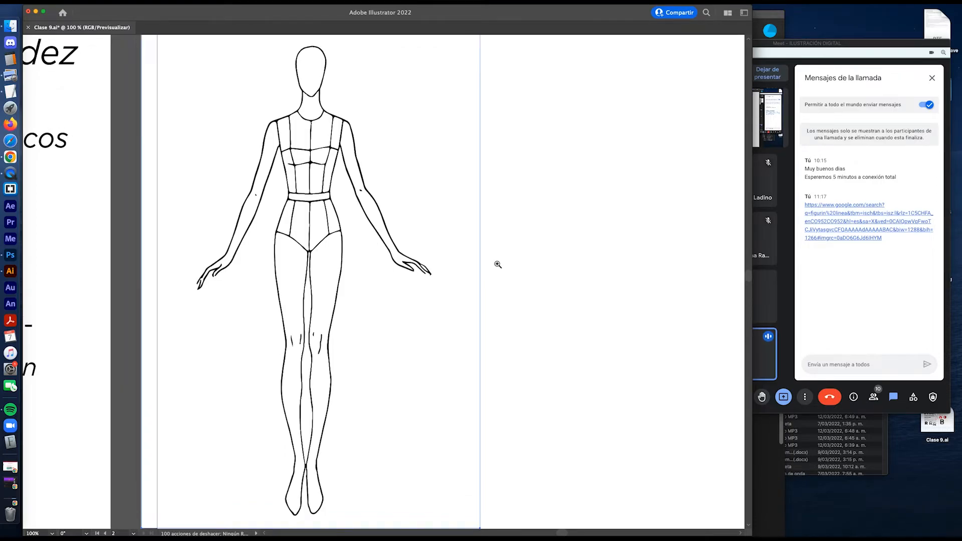
Step: Show the panels again, expand the figure's image trace into editable paths, and move the tracing panel away from the figure
key(Tab)
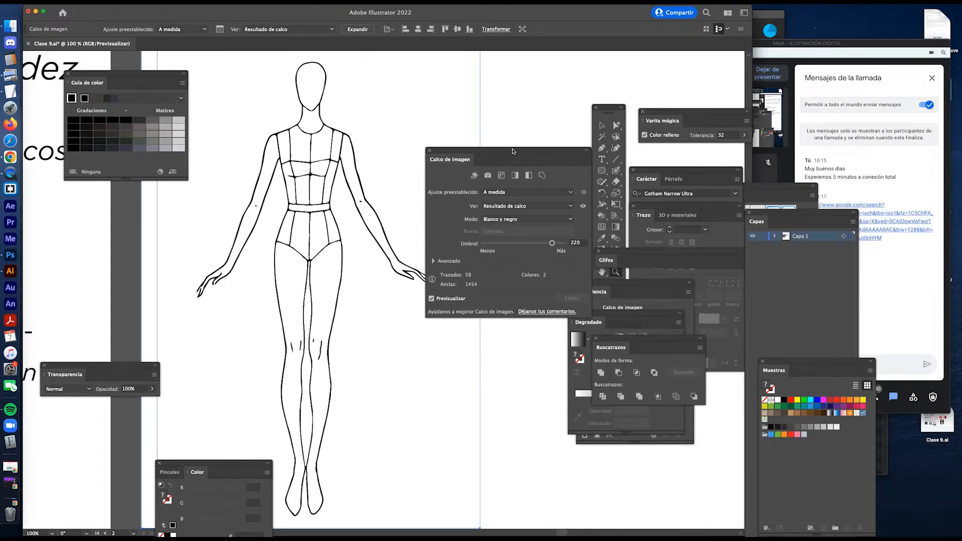
drag(514, 157, 532, 132)
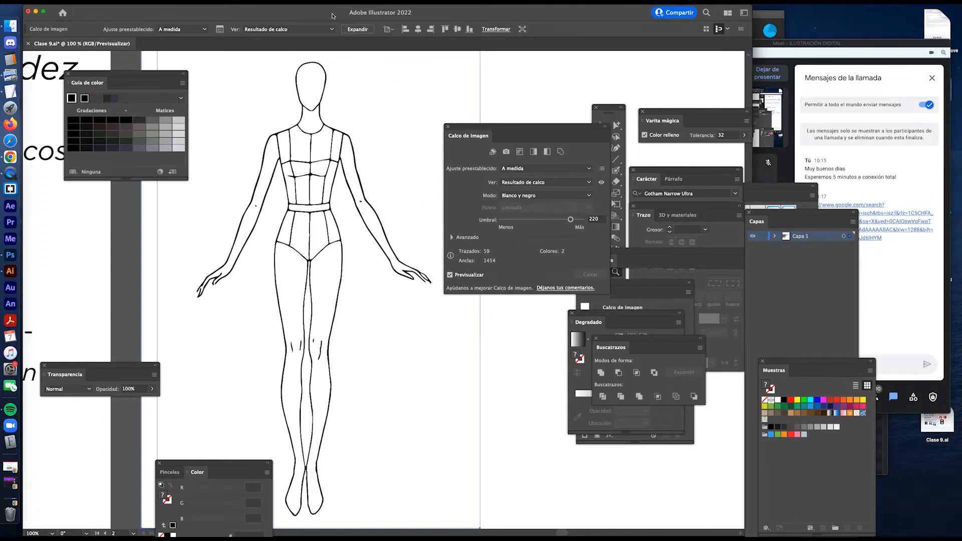
click(358, 29)
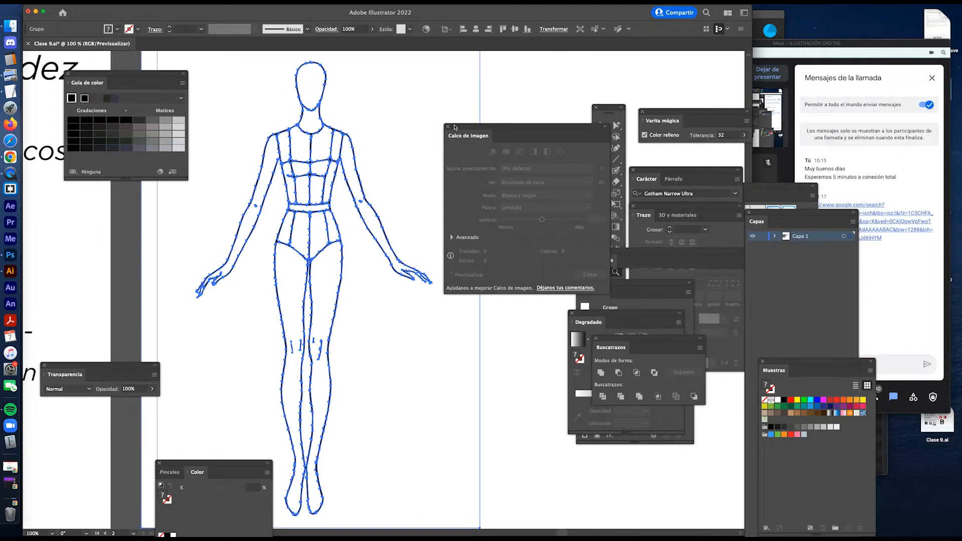
drag(455, 126, 557, 161)
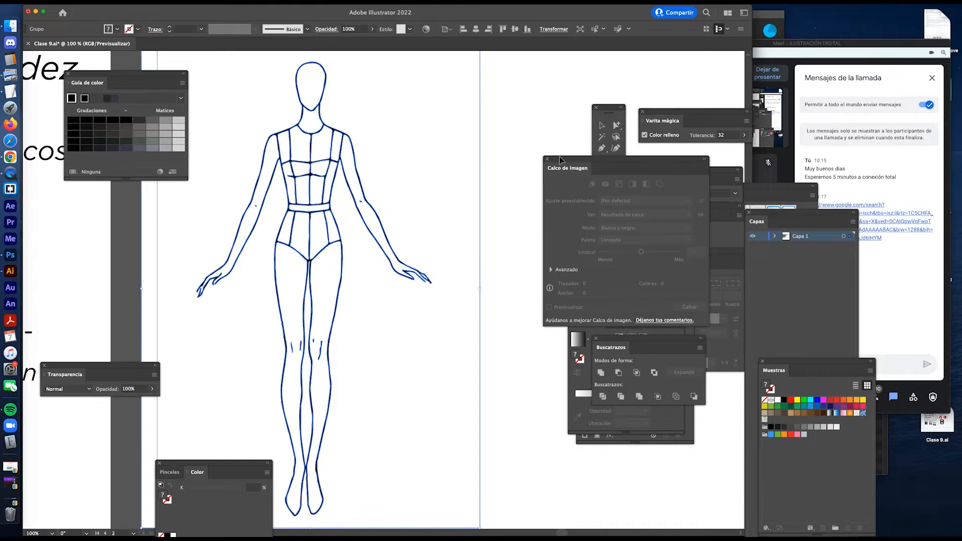
Step: Check the expanded figure's vector paths in outline mode, and inspect the whole figure at 66.67% both selected and deselected
key(super+y)
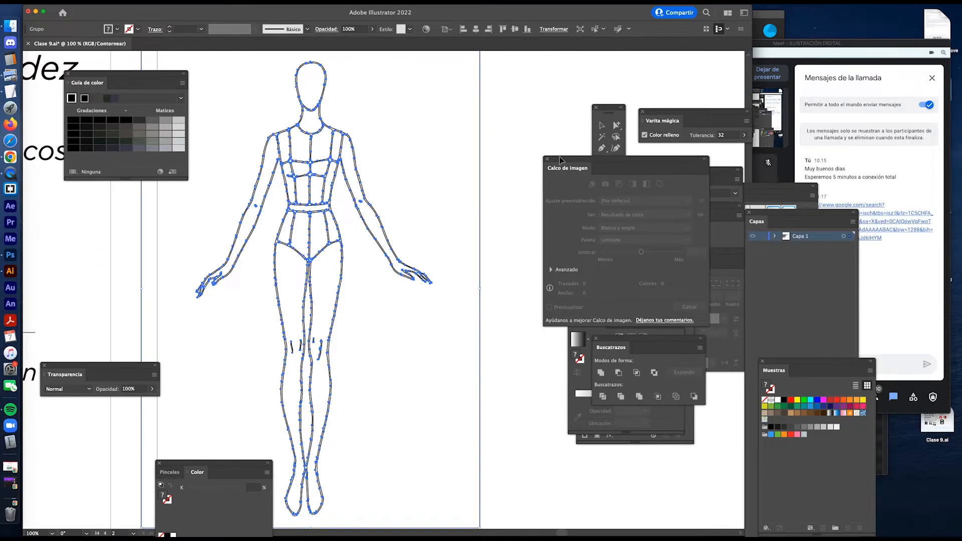
key(super+y)
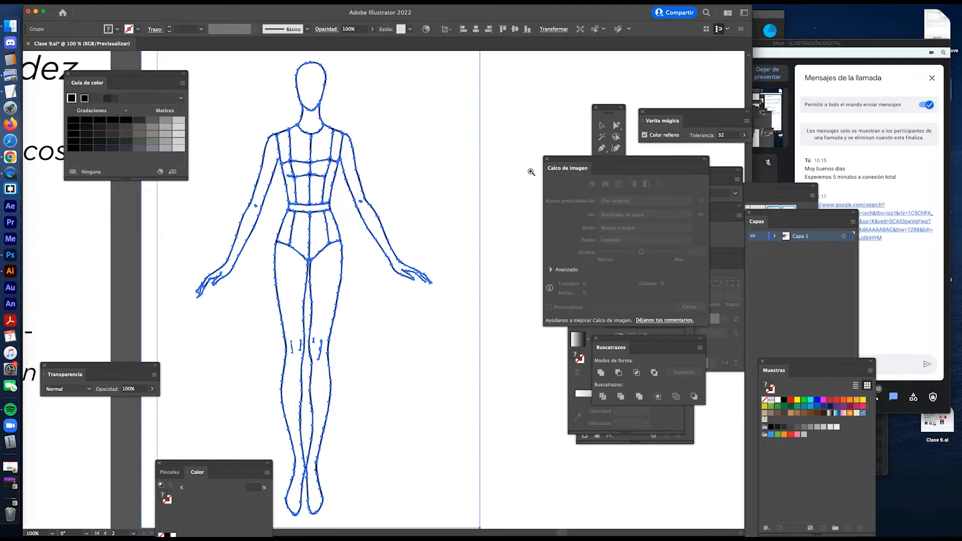
key(shift+super+a)
alt+click(398, 223)
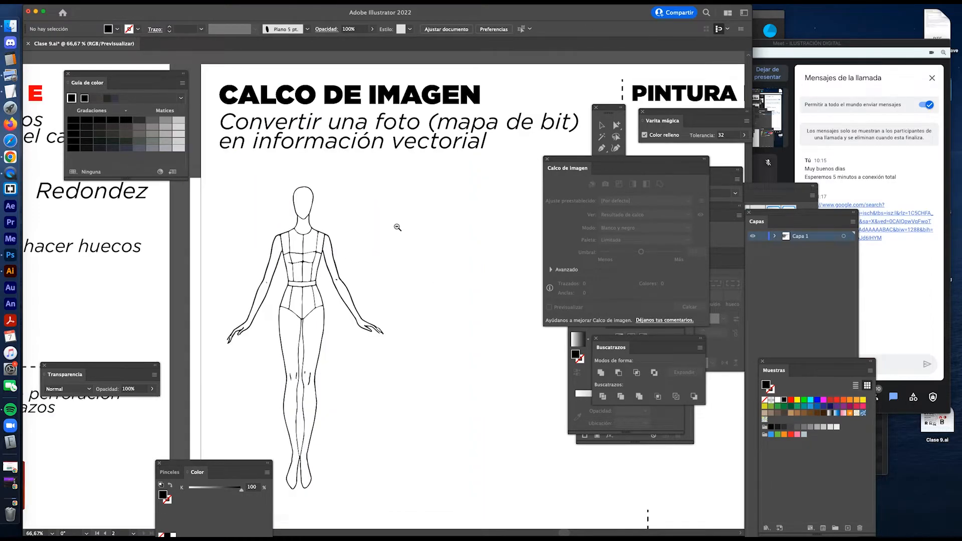
scroll(386, 211, down, 3)
scroll(386, 211, right, 2)
click(274, 227)
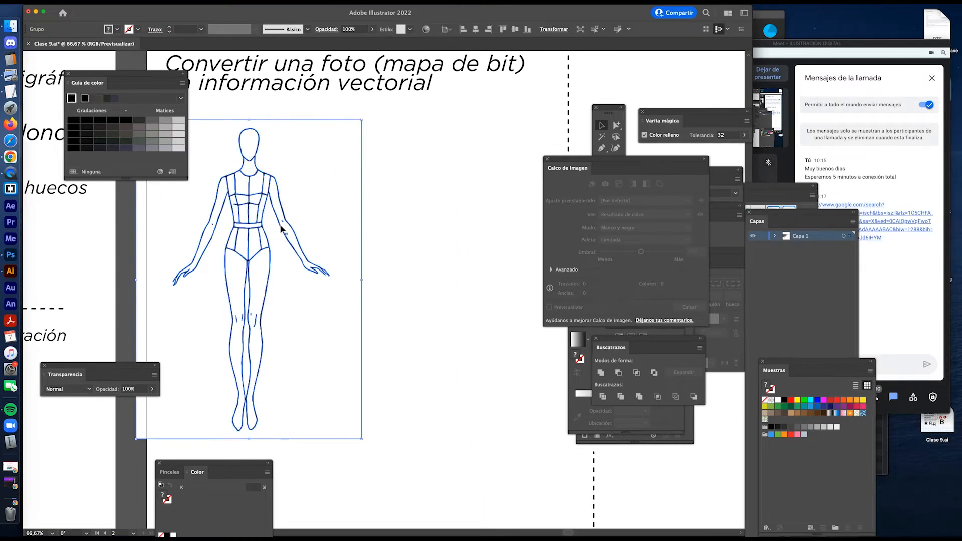
click(386, 254)
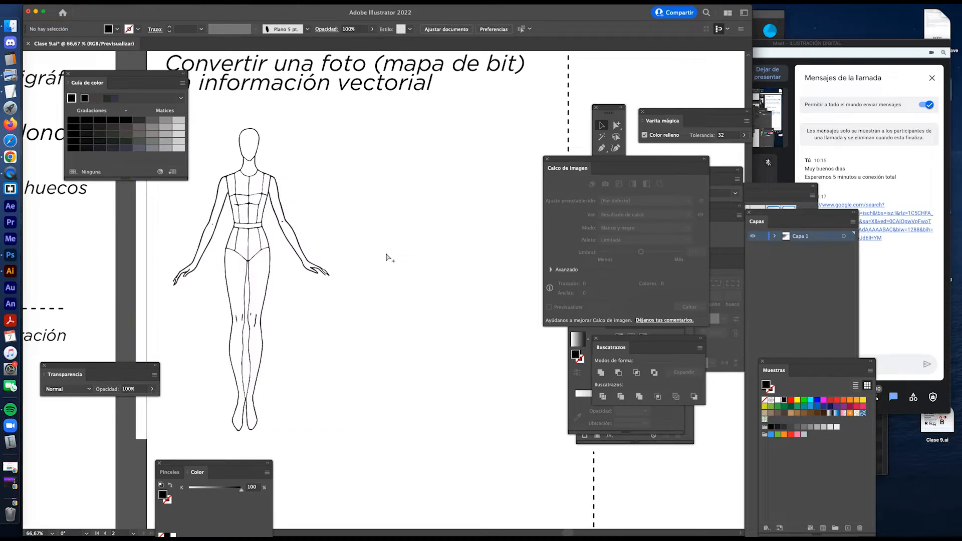
Step: Undo the expansion of the figure's trace and apply it again
key(ctrl+z)
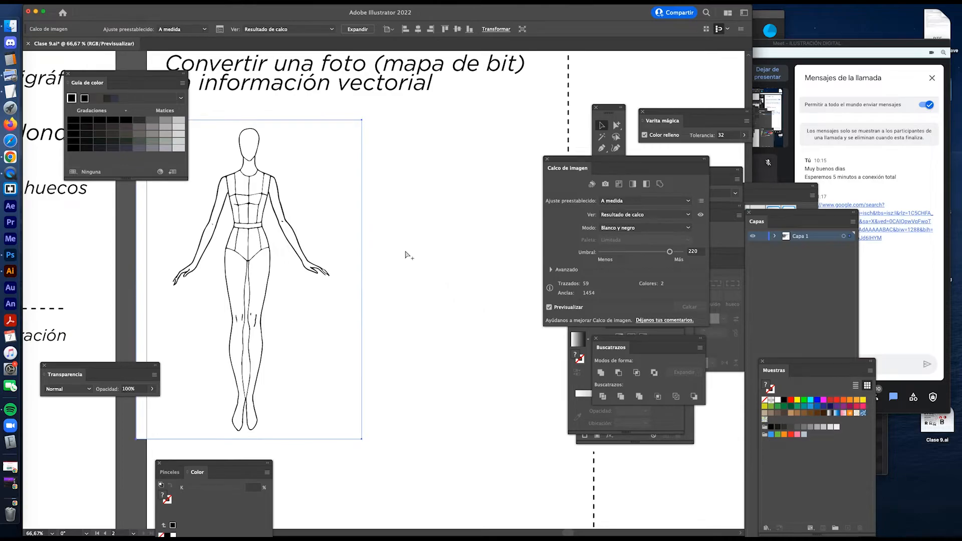
key(ctrl+alt+e)
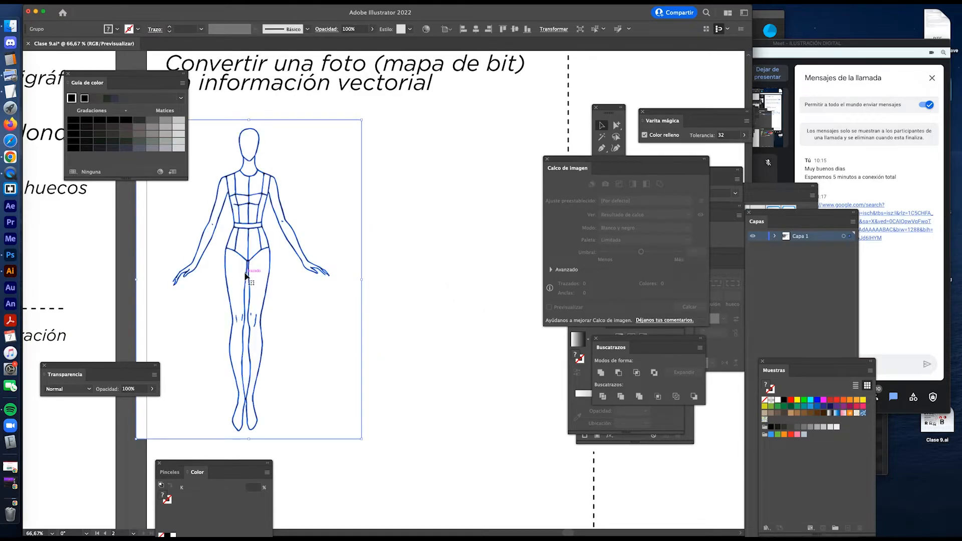
Step: Revert the figure to its unexpanded image trace and restore the expanded vector paths
key(ctrl+z)
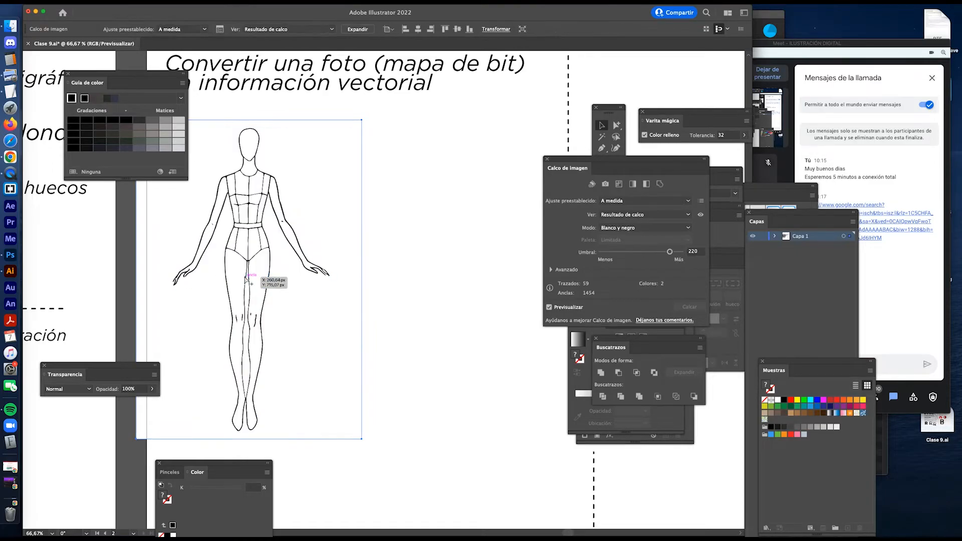
key(ctrl+z)
key(ctrl+shift+z)
key(ctrl+shift+e)
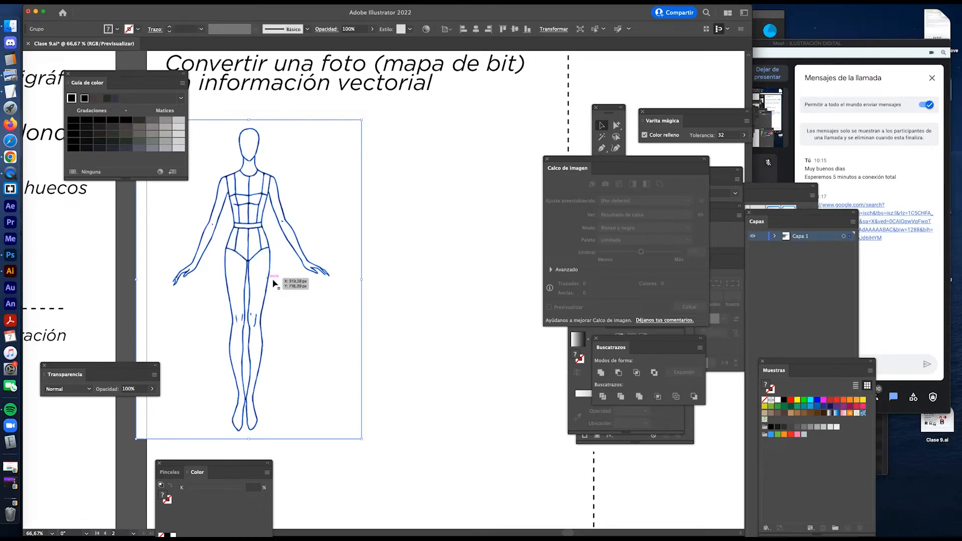
Step: Move the expanded figure to the right within its column, leaving its original place empty
drag(246, 297, 466, 297)
click(262, 304)
key(Delete)
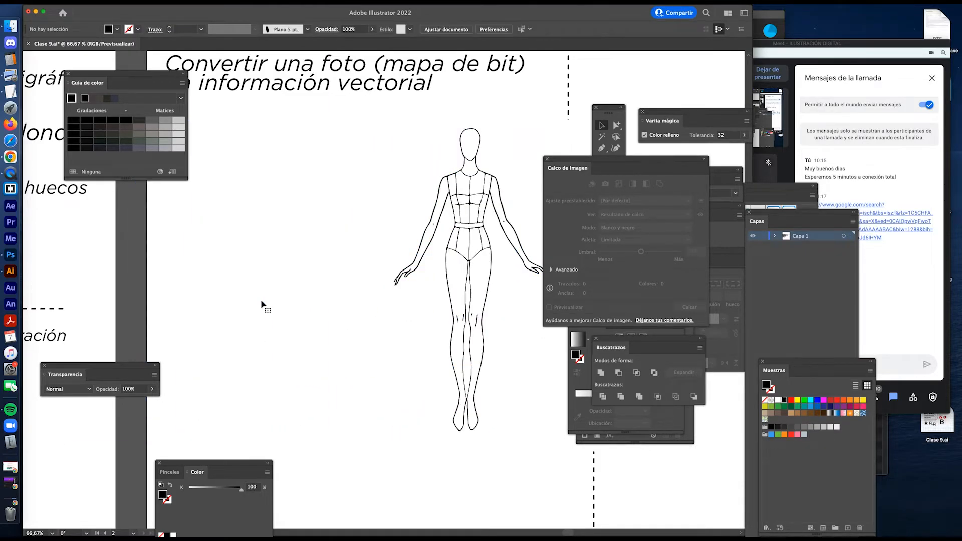
Step: Place figurin-1-1 internet.jpeg from the Escritorio folder and position it to the left of the traced figure
key(ctrl+shift+p)
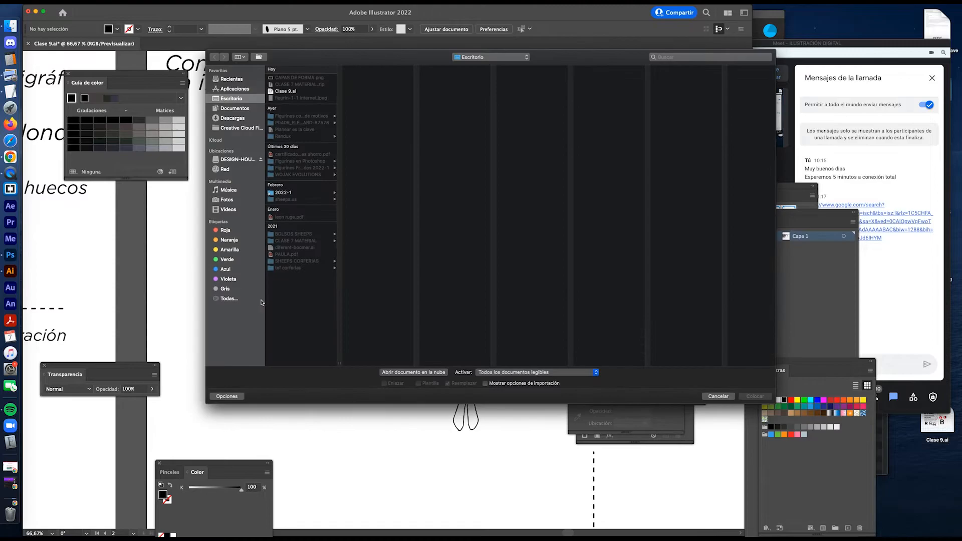
click(304, 98)
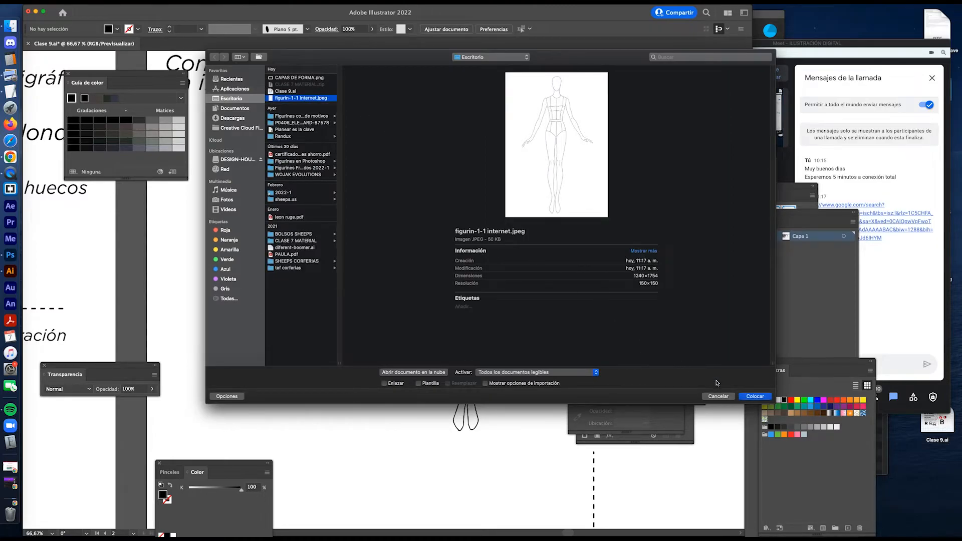
click(755, 396)
click(245, 153)
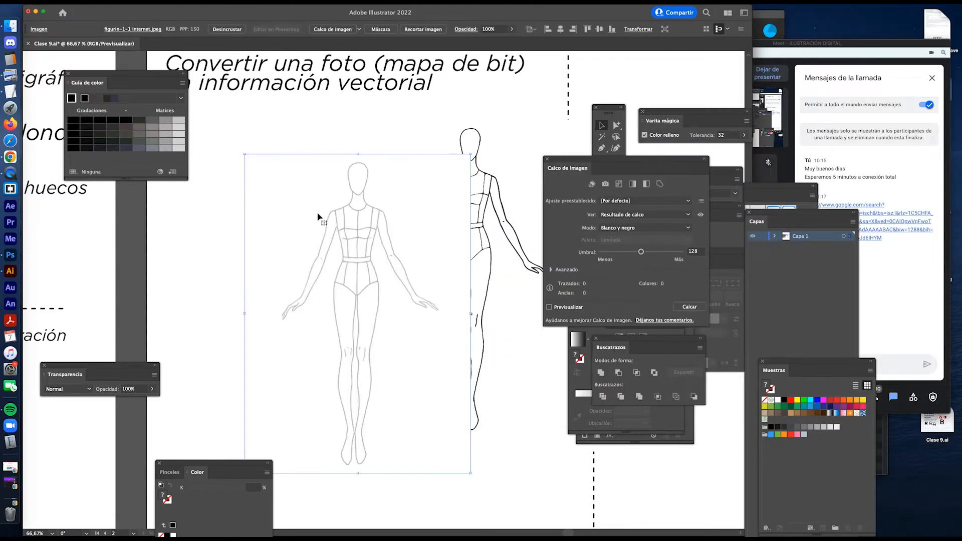
drag(373, 324, 282, 279)
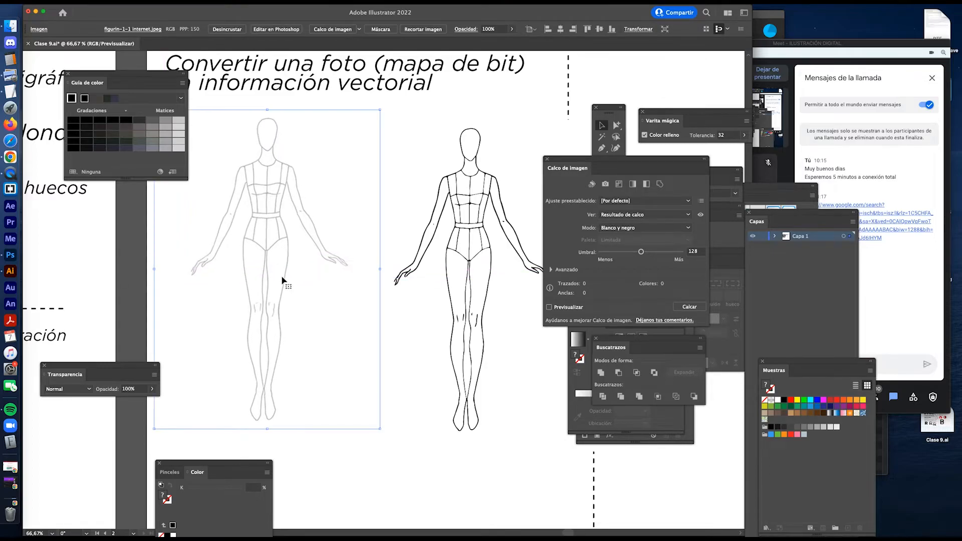
Step: Duplicate the CALCO DE IMAGEN heading, change the copy to FOTO, and position it beside the grey figure's legs
scroll(364, 134, up, 2)
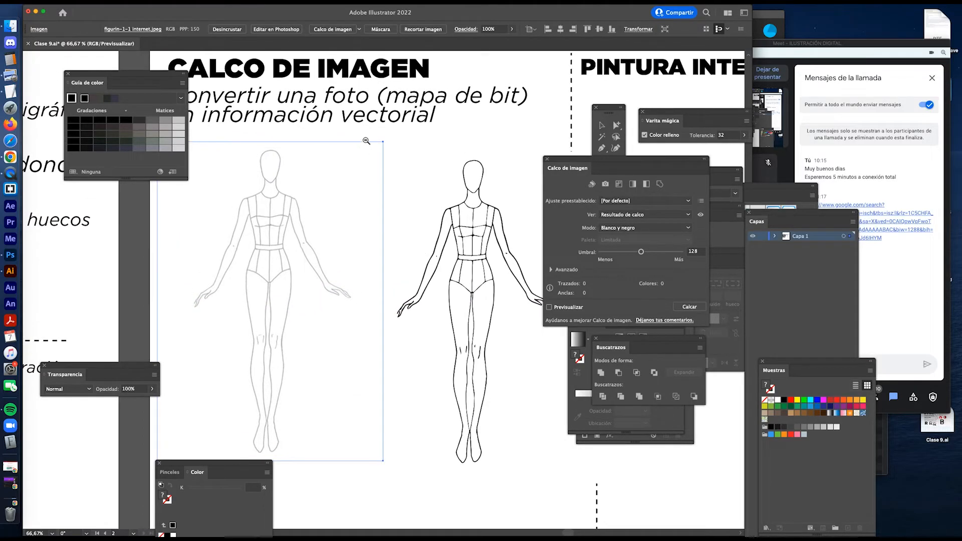
drag(383, 70, 382, 353)
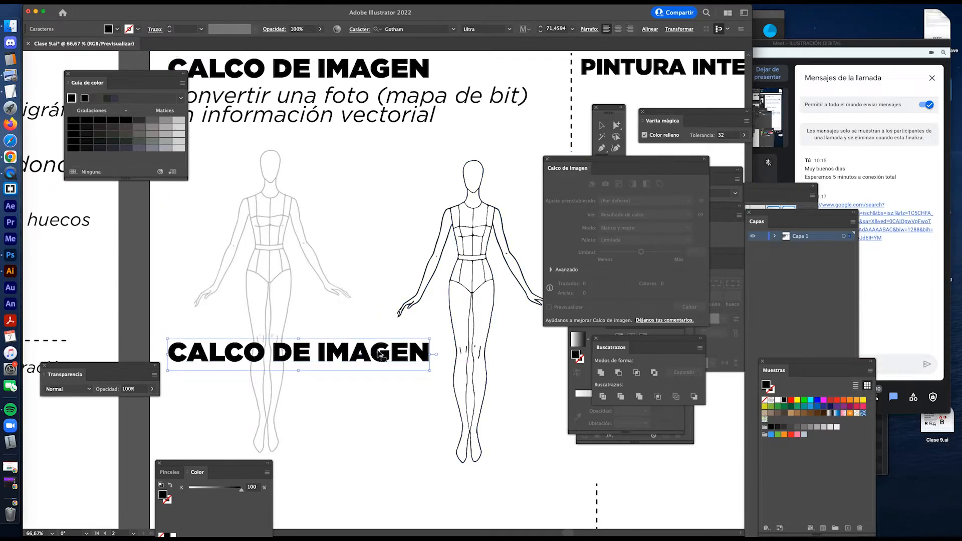
triple_click(383, 353)
text(FOTO)
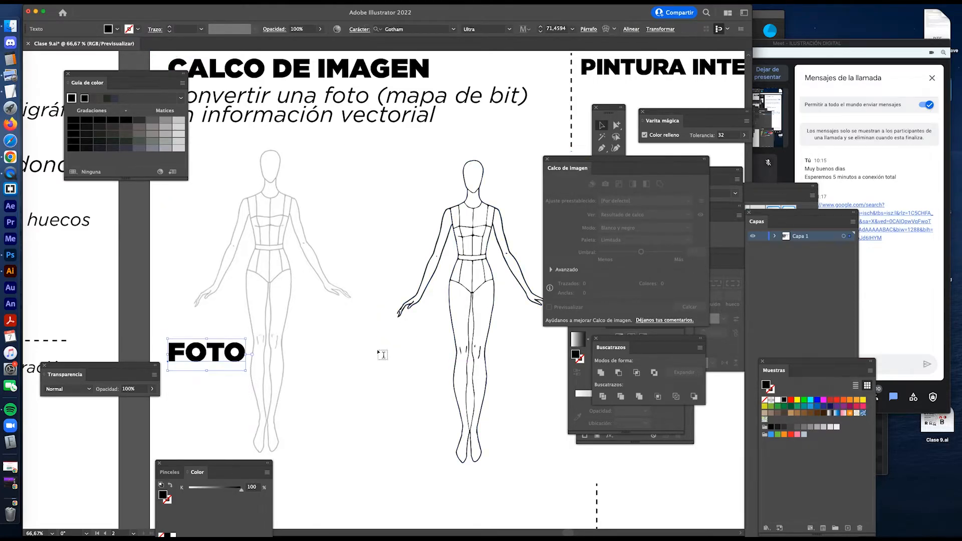
drag(297, 351, 312, 319)
drag(252, 319, 245, 330)
drag(348, 358, 236, 339)
Step: Duplicate the FOTO label beside the traced figure's lower legs and change the copy's text to CALCO
drag(140, 308, 475, 360)
double_click(473, 360)
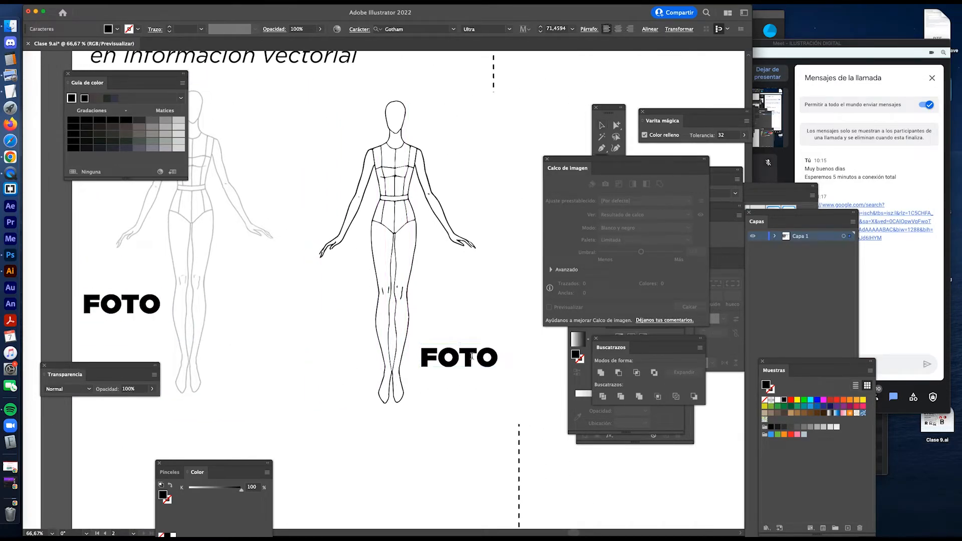
double_click(471, 357)
text(CALCO)
key(Escape)
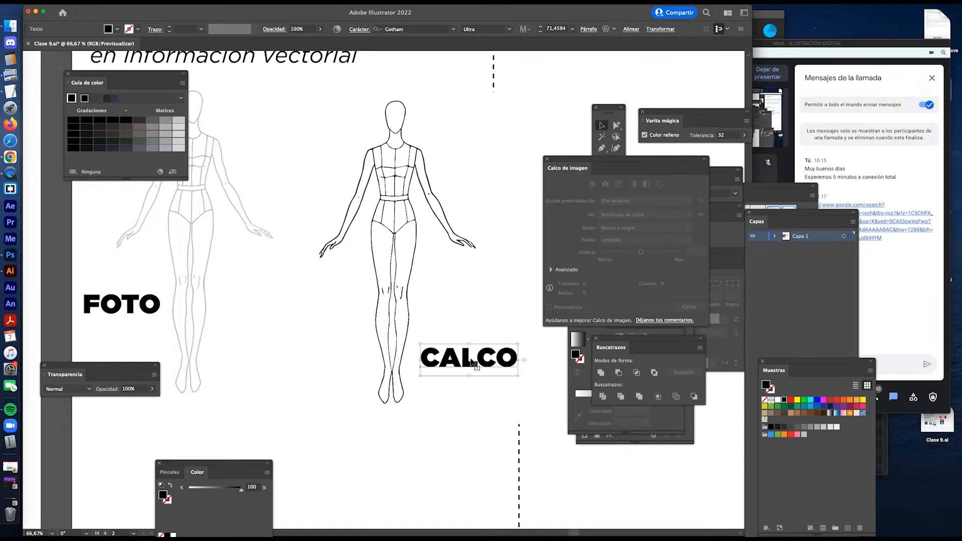
Step: Move the traced figure closer to the photo figure and shift the CALCO label toward it
click(419, 286)
drag(417, 275, 377, 270)
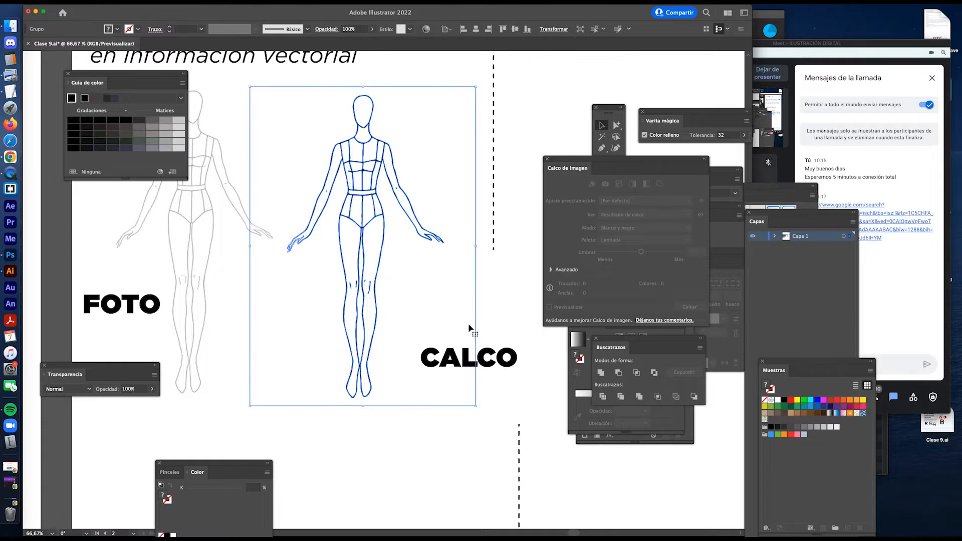
click(464, 432)
drag(476, 357, 460, 354)
Step: Bring the traced figure to the front of the stacking order
click(378, 297)
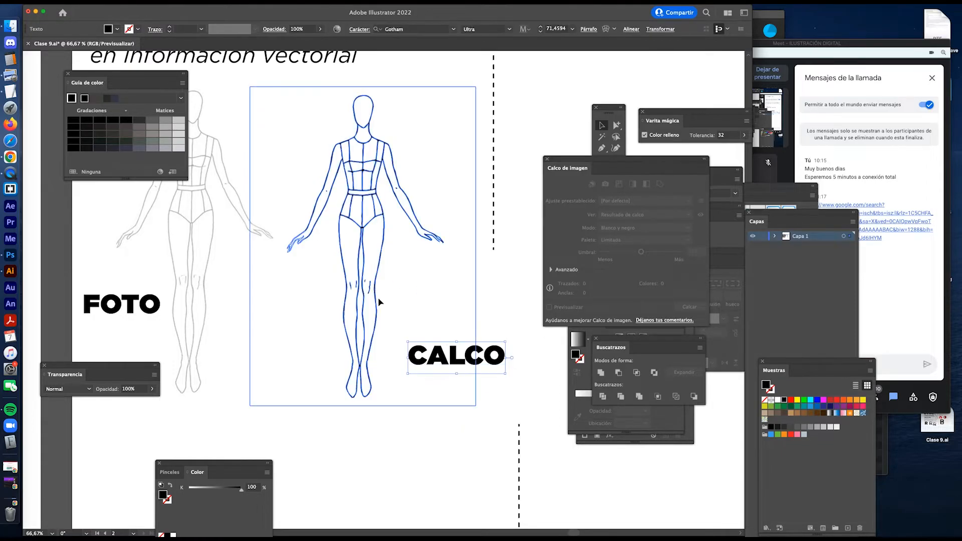
key(super+shift+bracketright)
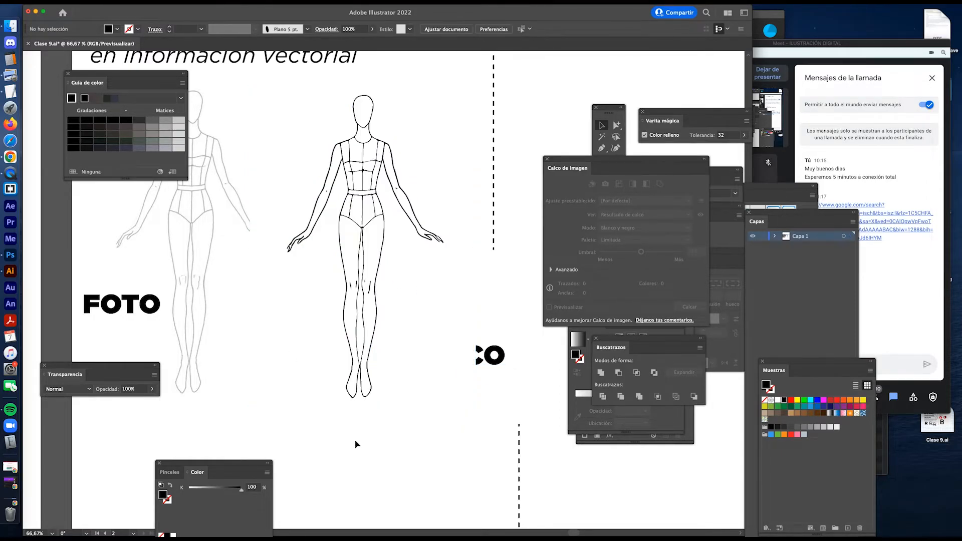
scroll(351, 432, left, 3)
scroll(351, 431, down, 2)
click(229, 265)
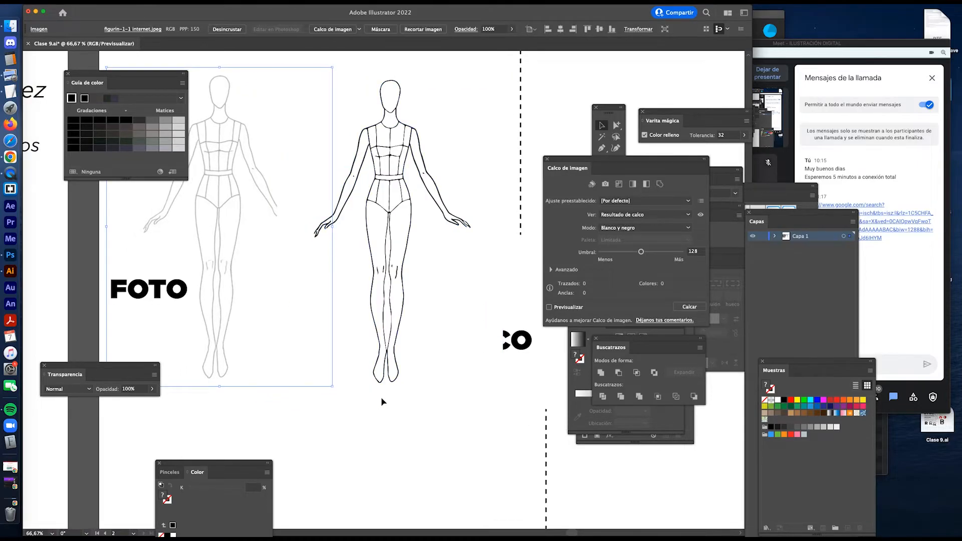
click(393, 414)
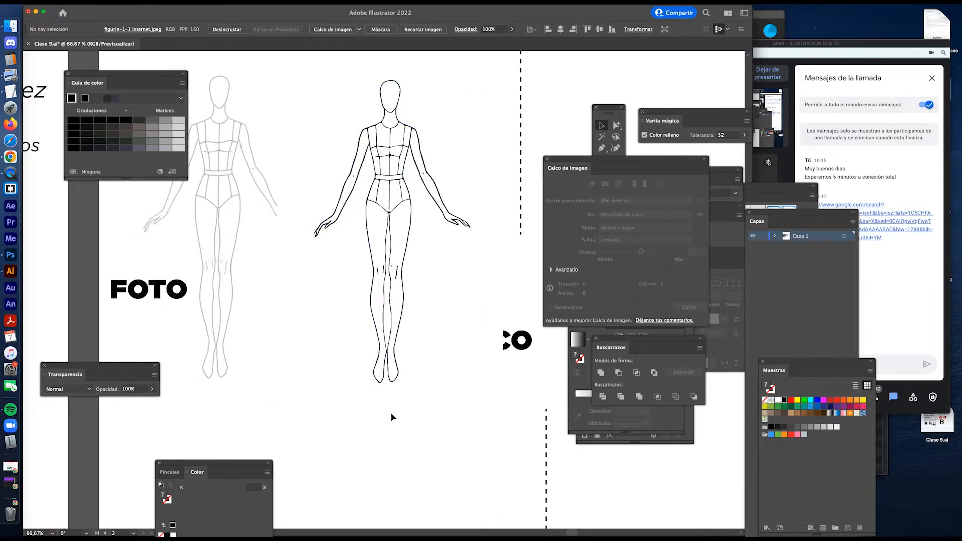
Step: Move the CALCO label closer to the traced figure's feet and bring it in front of the figure
click(519, 351)
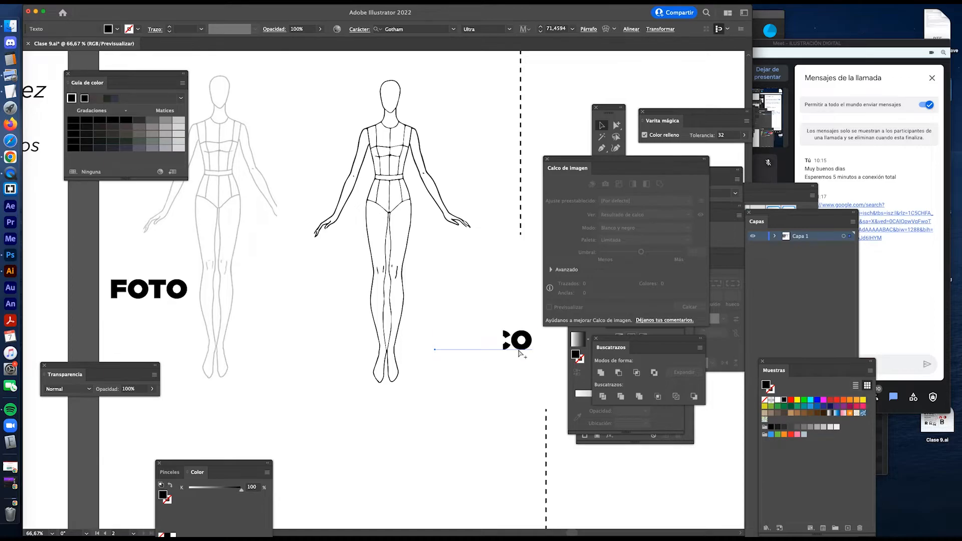
drag(520, 351, 489, 355)
click(495, 419)
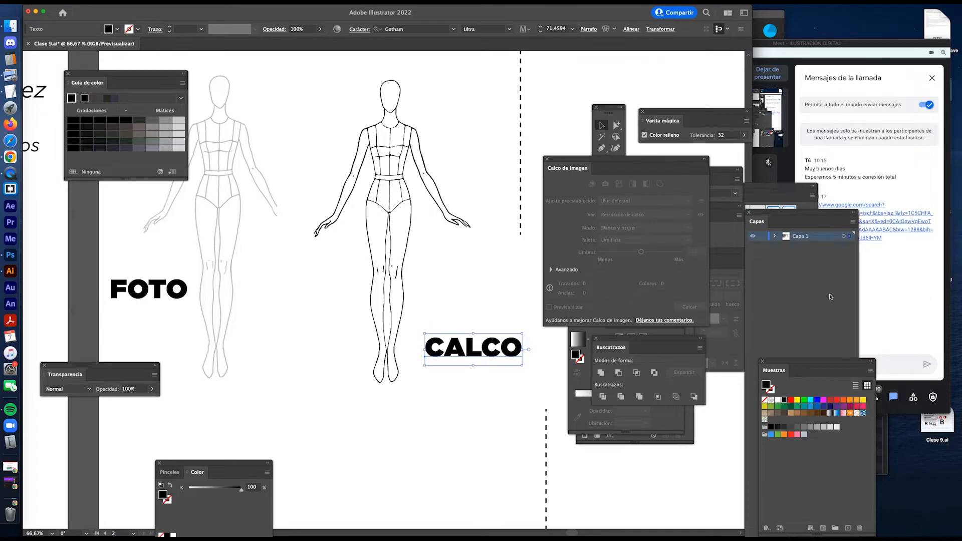
Step: Switch to the Google Meet call, unmute the microphone, and return to the Illustrator document
click(872, 307)
click(717, 404)
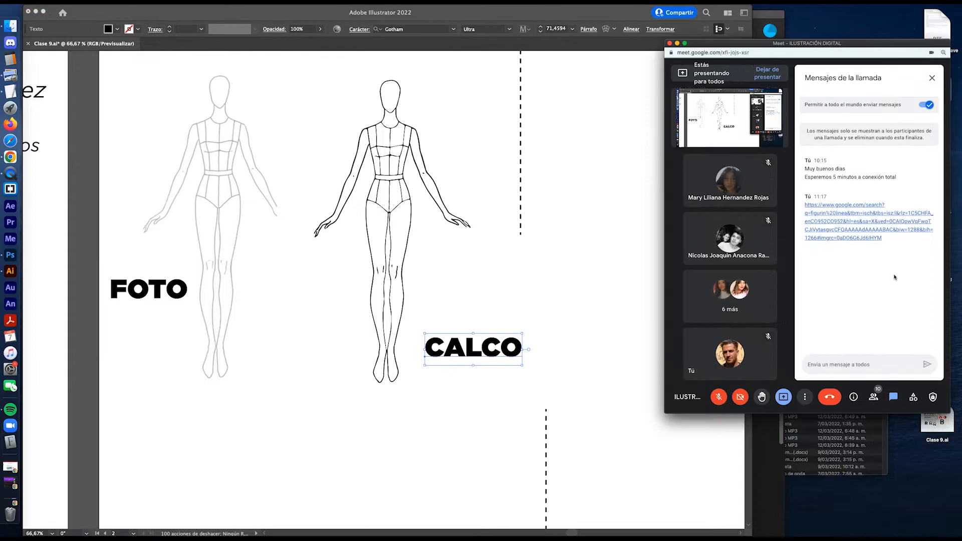
click(723, 391)
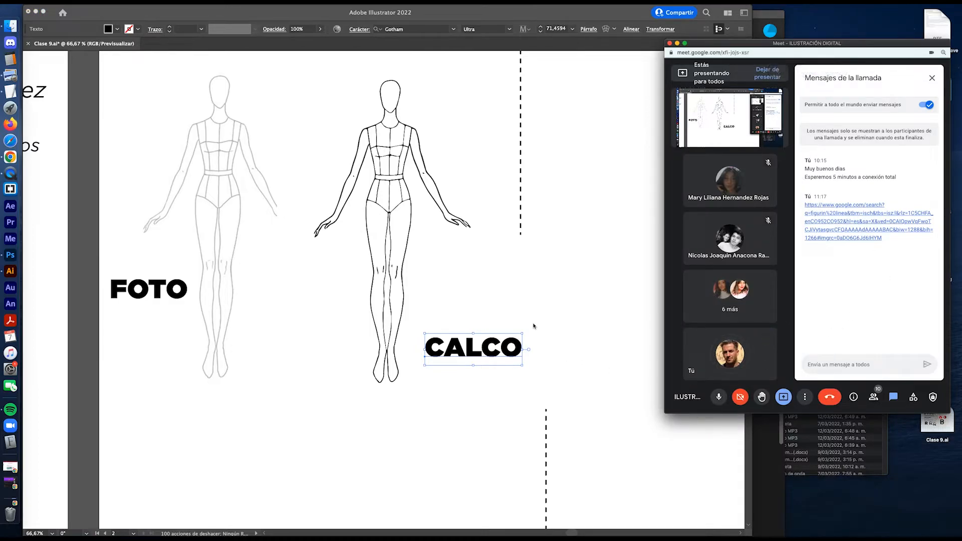
click(463, 269)
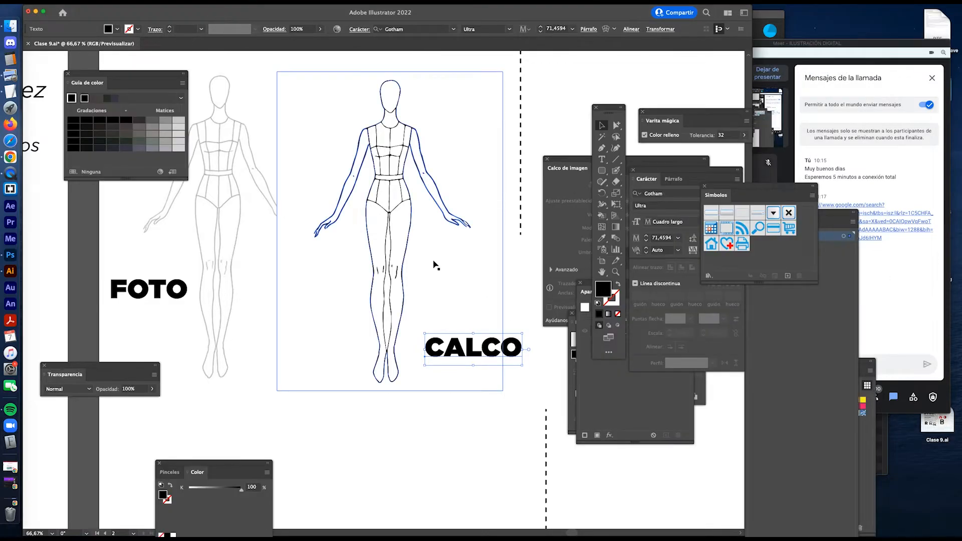
Step: Duplicate the CRACTERÍSTICAS heading from the neighbouring artboard to below the two figures
key(z)
scroll(395, 239, left, 1)
scroll(394, 239, up, 1)
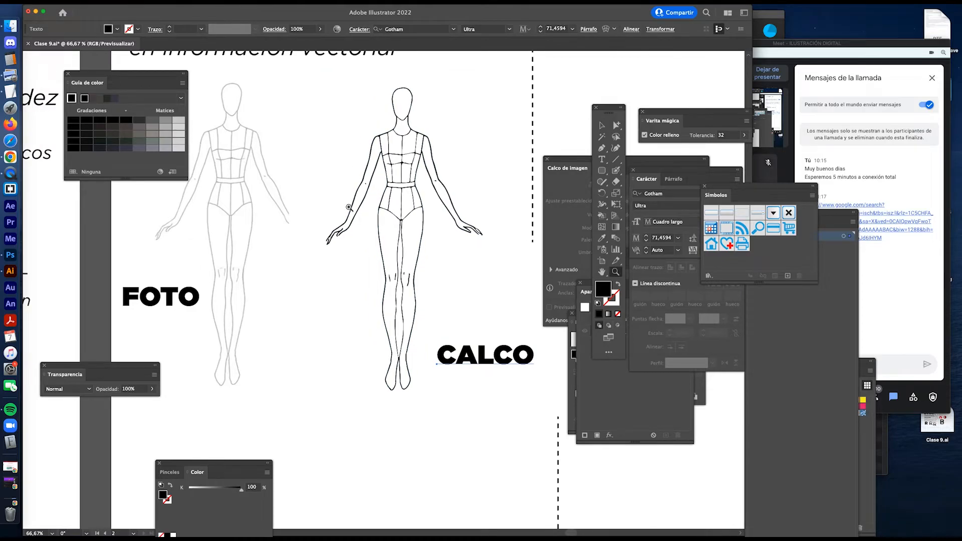
scroll(386, 236, down, 2)
scroll(417, 257, down, 3)
scroll(418, 257, left, 1)
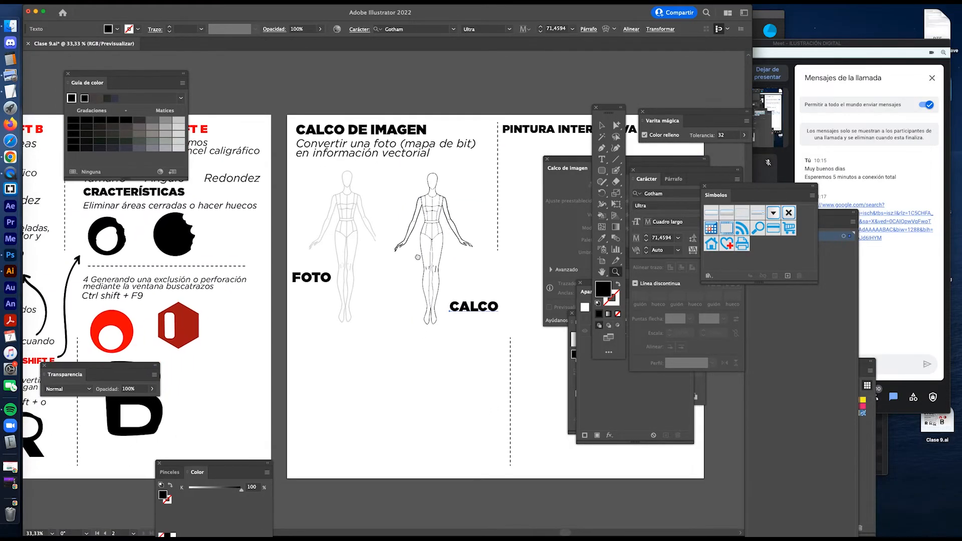
scroll(418, 258, left, 1)
click(603, 125)
drag(201, 201, 414, 348)
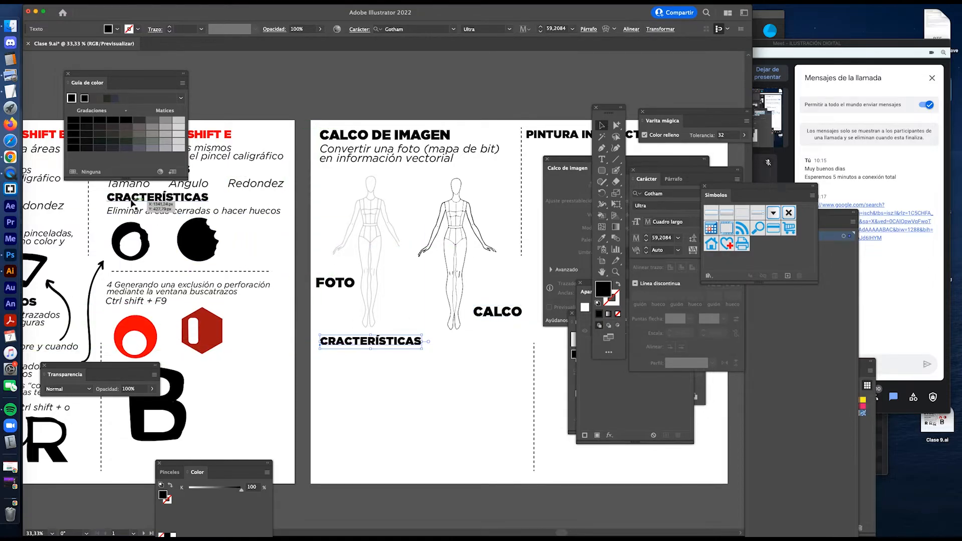
Step: Correct the original heading to CARACTERÍSTICAS and put a correctly spelled version in place of the copy below the figures
double_click(127, 198)
key(BackSpace)
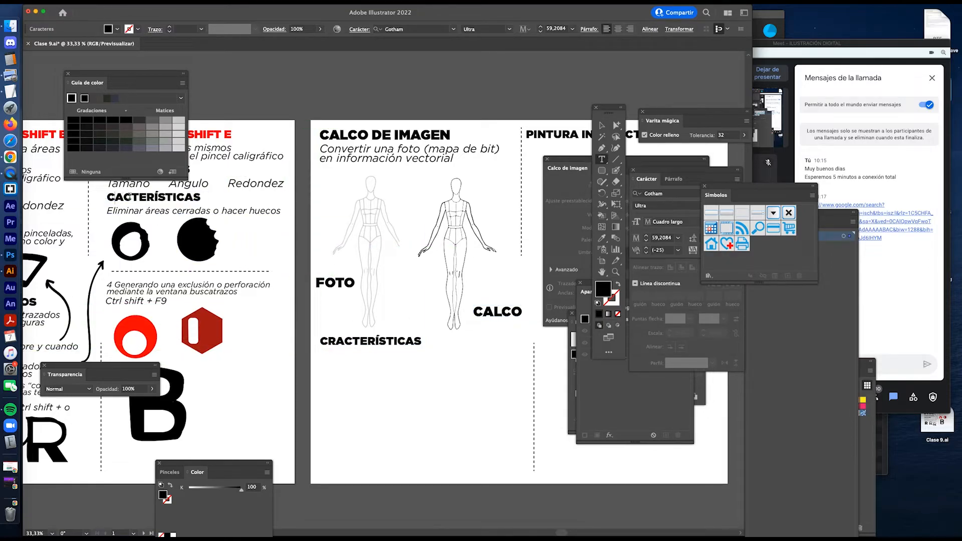
text(RA)
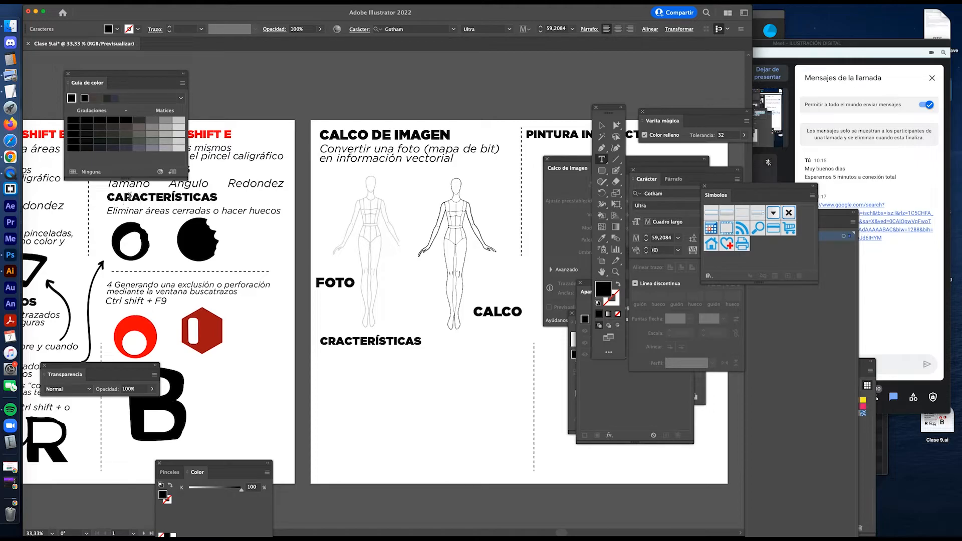
key(Escape)
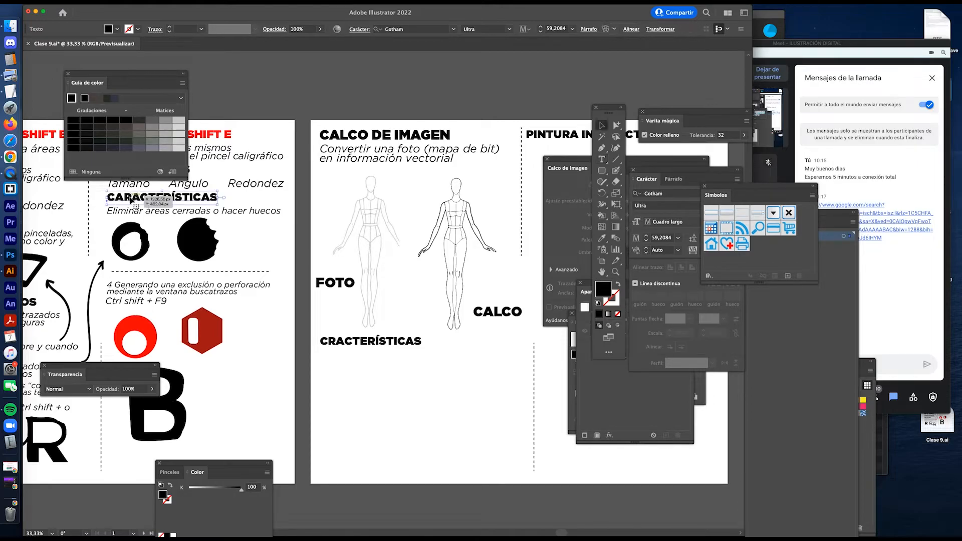
drag(412, 341, 367, 349)
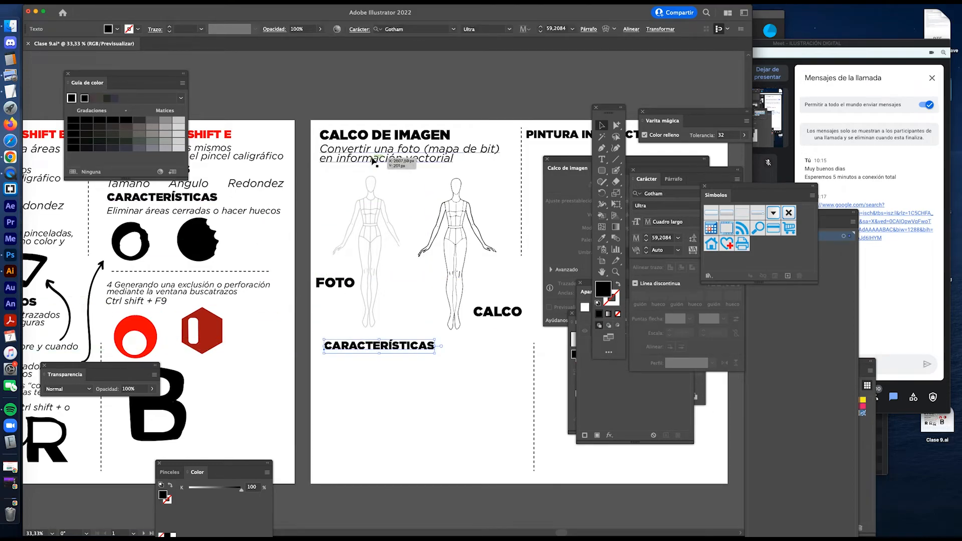
Step: Duplicate the description text under CARACTERÍSTICAS and replace the copy's text with "La linea resultante, no es línea es relleno"
drag(375, 154, 375, 365)
double_click(388, 354)
key(super+a)
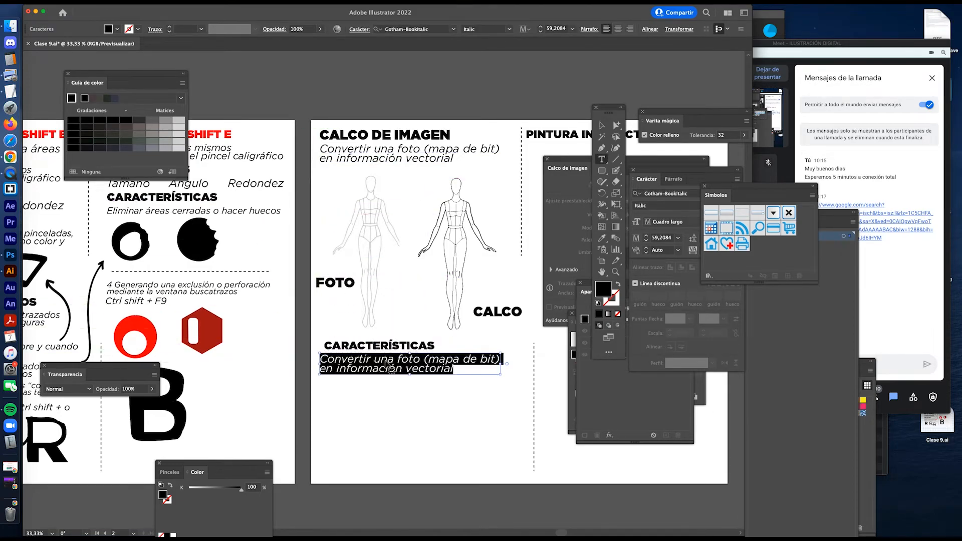
text(La linea r)
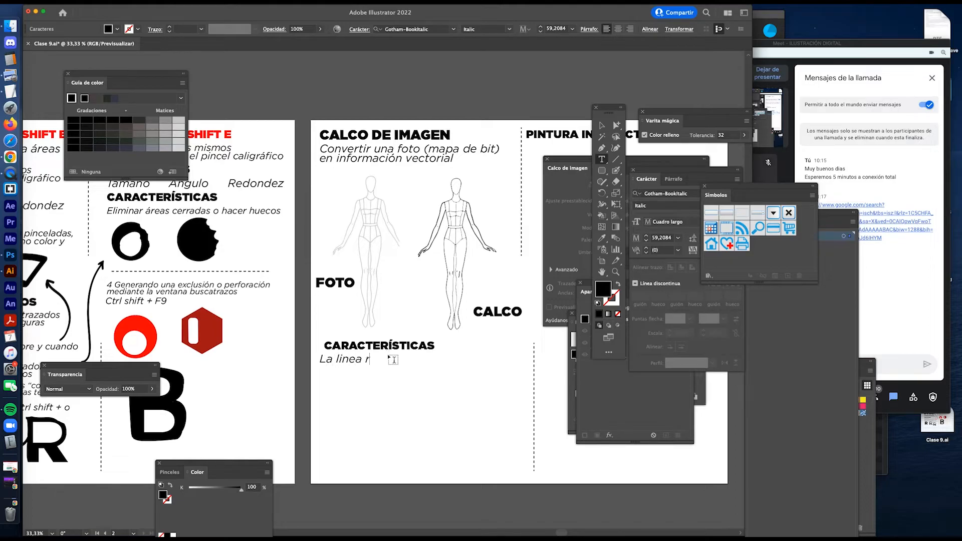
text(esultante, no es línea)
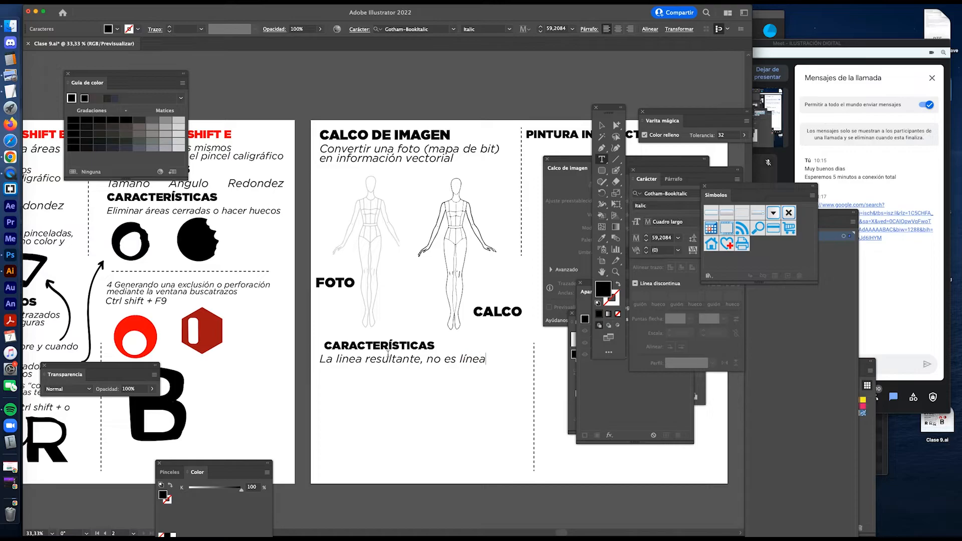
text( es)
text( relleno)
Step: Extend the description under CARACTERÍSTICAS with "(es como si la hubiese hecho con pincel de manchas)"
text( (es como si la gubvie)
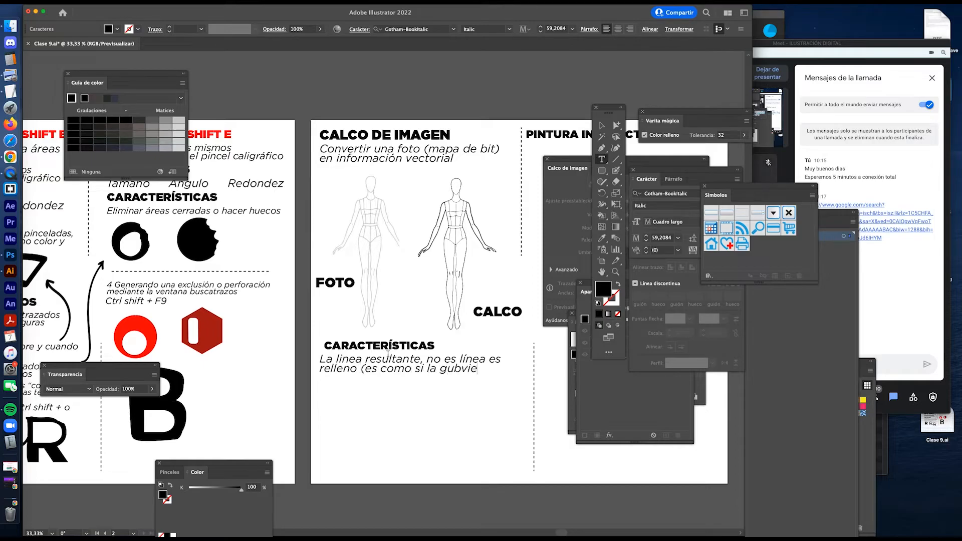
key(BackSpace)
key(BackSpace)
key(BackSpace)
key(BackSpace)
key(BackSpace)
key(BackSpace)
key(BackSpace)
key(BackSpace)
text(hiu)
text(ubiese hecho co)
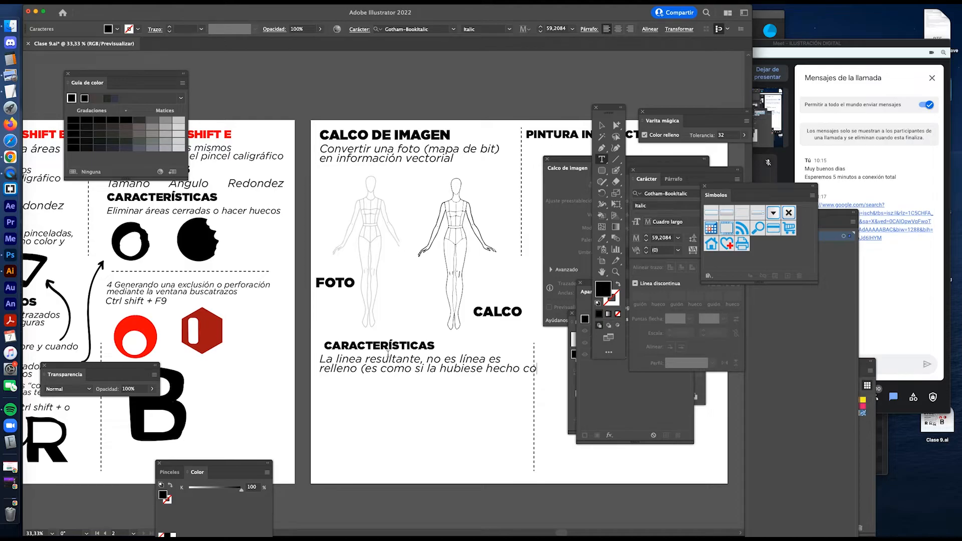
key(BackSpace)
key(BackSpace)
text(con pincel de manchas)
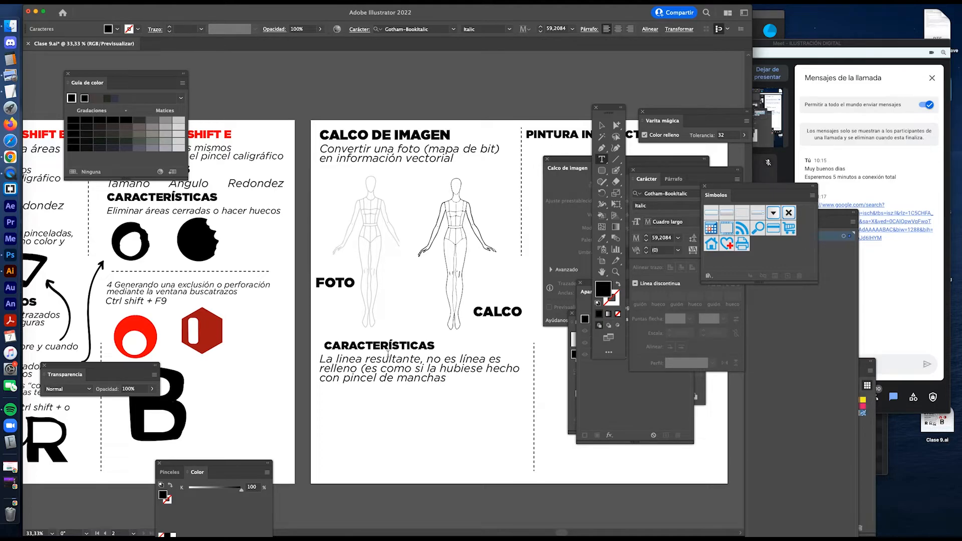
key(Escape)
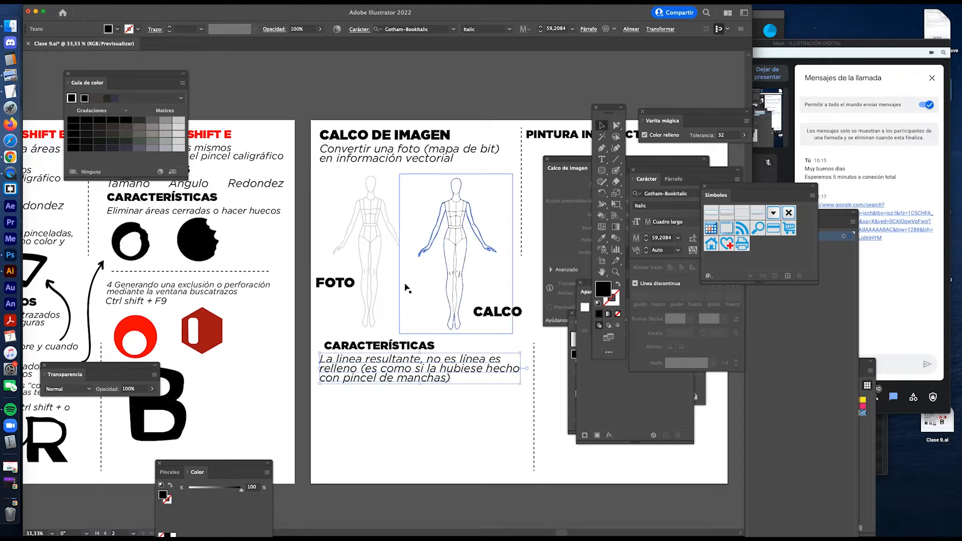
Step: Examine the traced figure's line quality up close around the knees and across the whole body, selecting its group to inspect the outlines
key(z)
drag(448, 262, 611, 434)
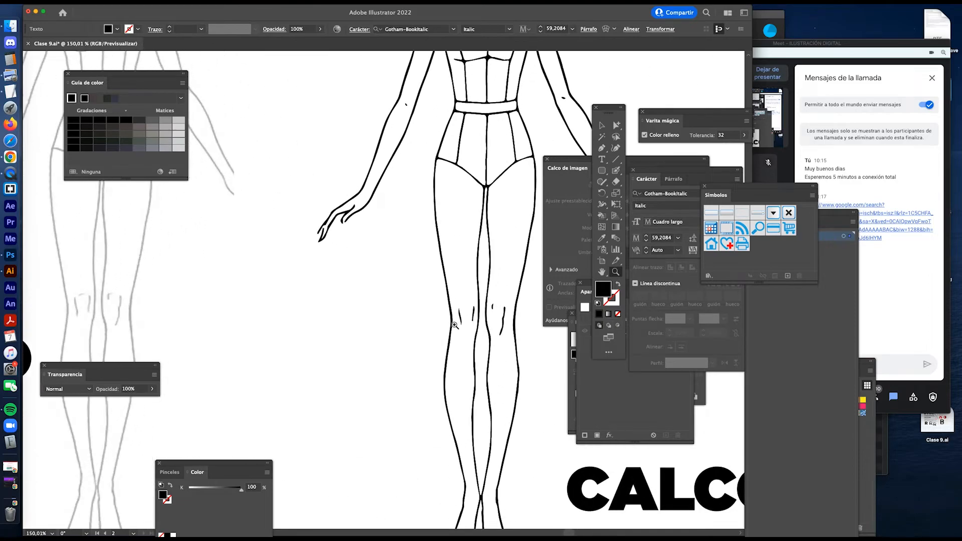
drag(455, 326, 521, 366)
key(space)
drag(521, 366, 368, 320)
key(v)
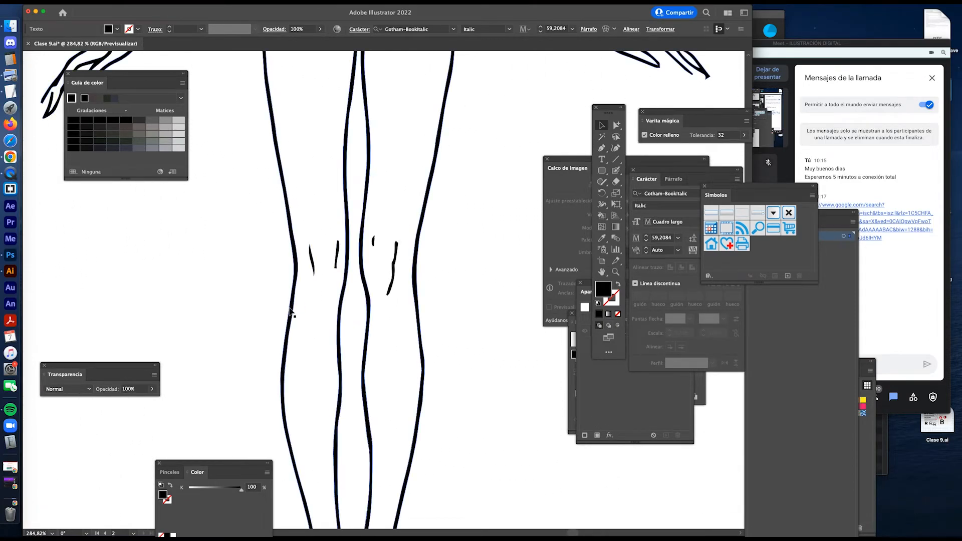
click(290, 312)
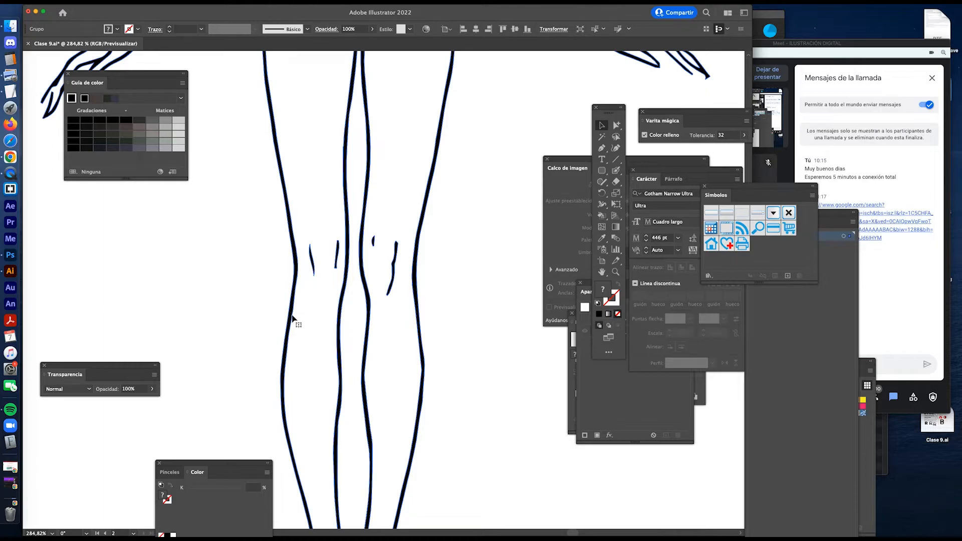
key(z)
alt+click(325, 310)
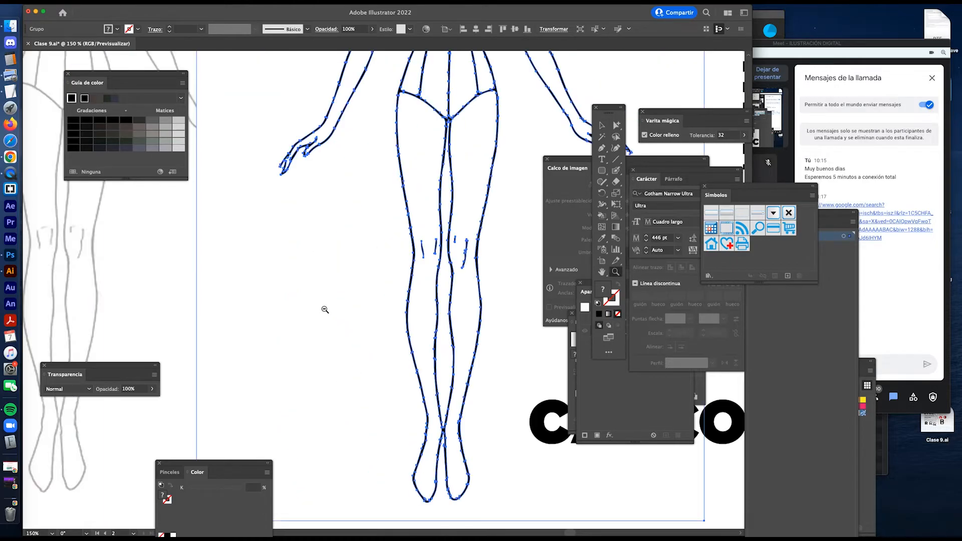
alt+click(458, 237)
key(v)
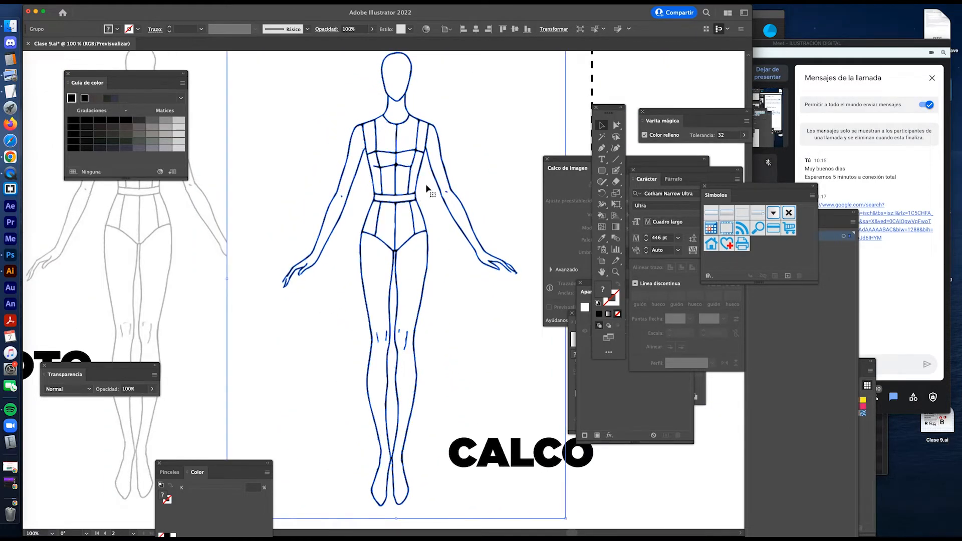
scroll(476, 199, up, 2)
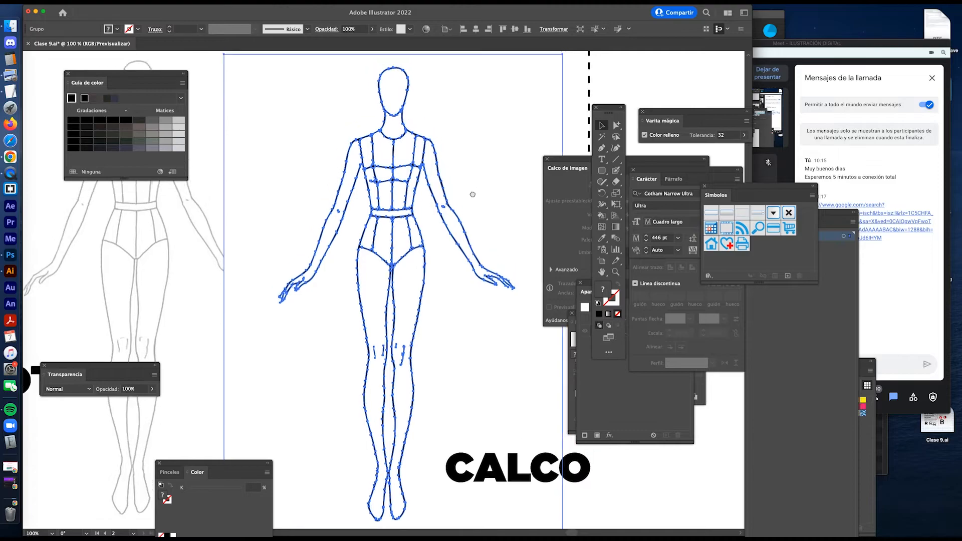
click(316, 79)
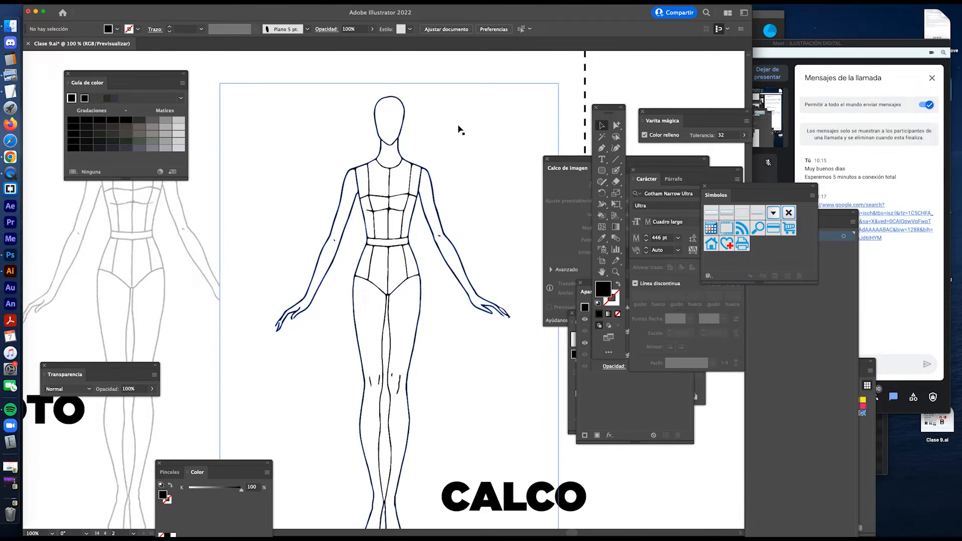
Step: Try to fill the entire traced figure group with solid black, and undo the attempt
click(392, 134)
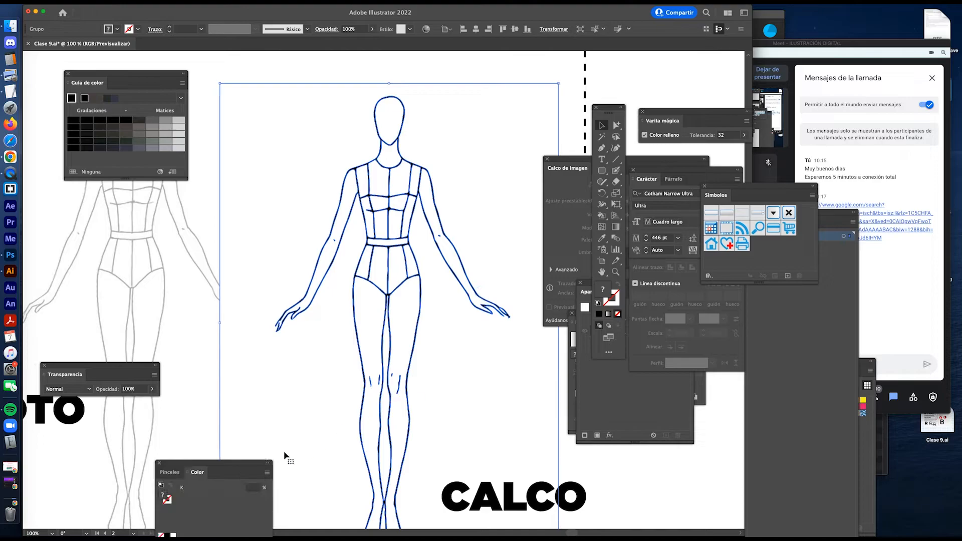
drag(230, 463, 235, 323)
drag(245, 307, 244, 307)
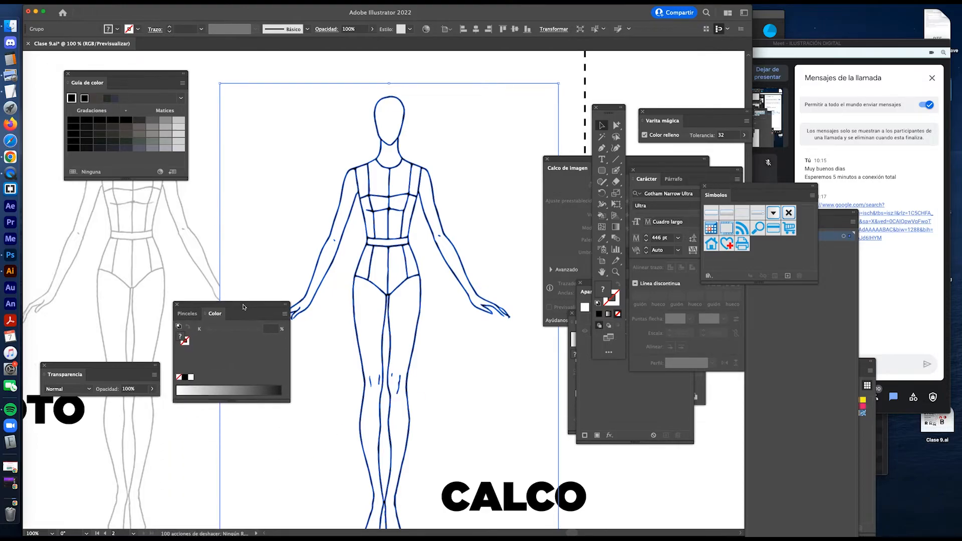
click(185, 378)
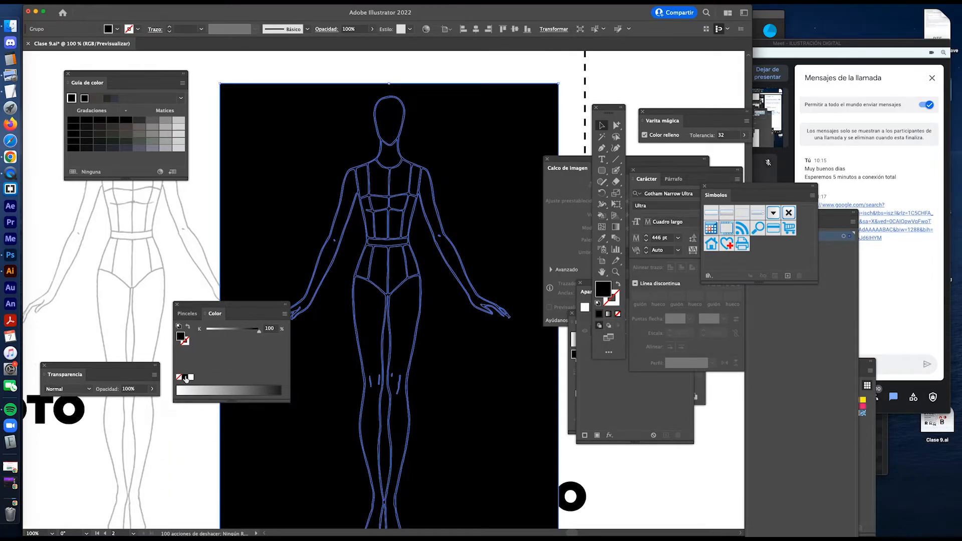
key(super+z)
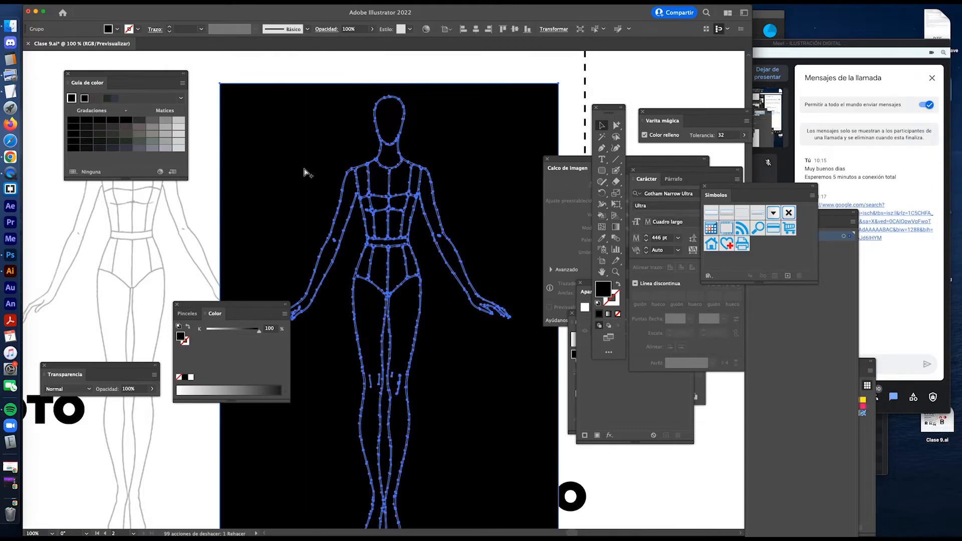
key(super+z)
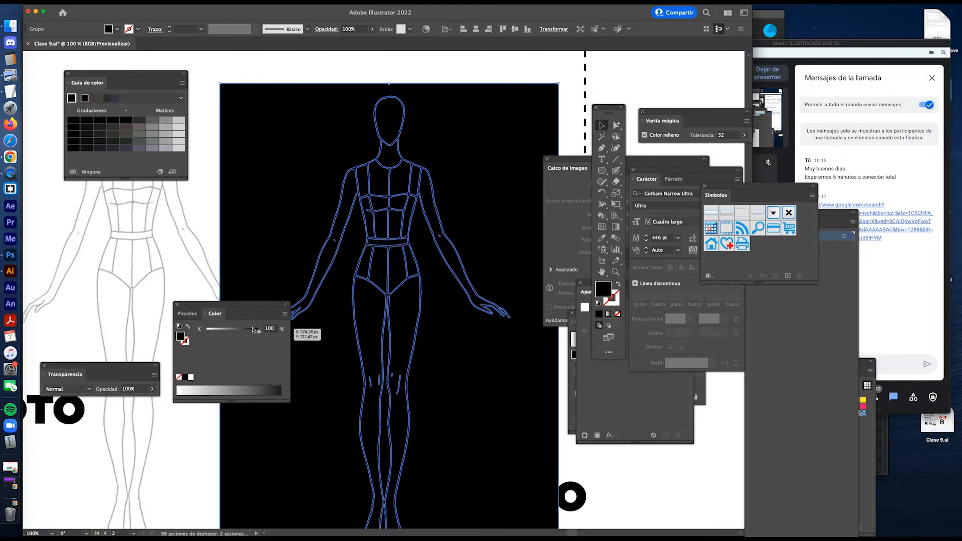
Step: Switch the colour model to RGB and fill the traced group with green, using a G value of 173
click(285, 314)
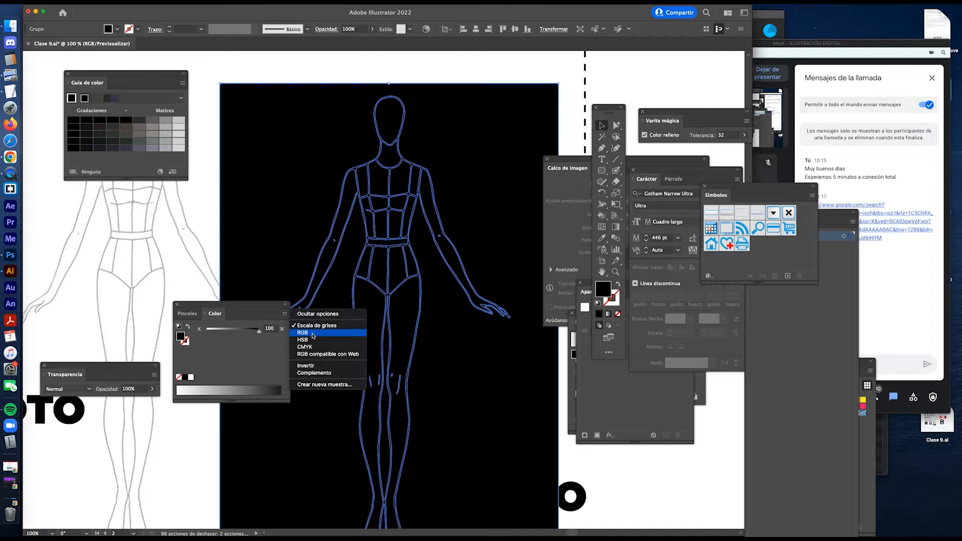
click(311, 334)
click(241, 346)
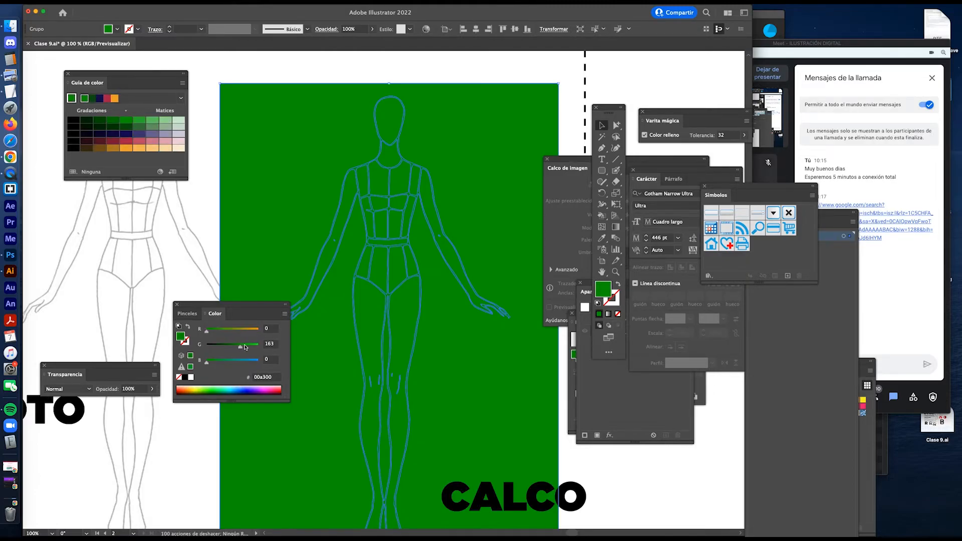
click(243, 346)
click(354, 74)
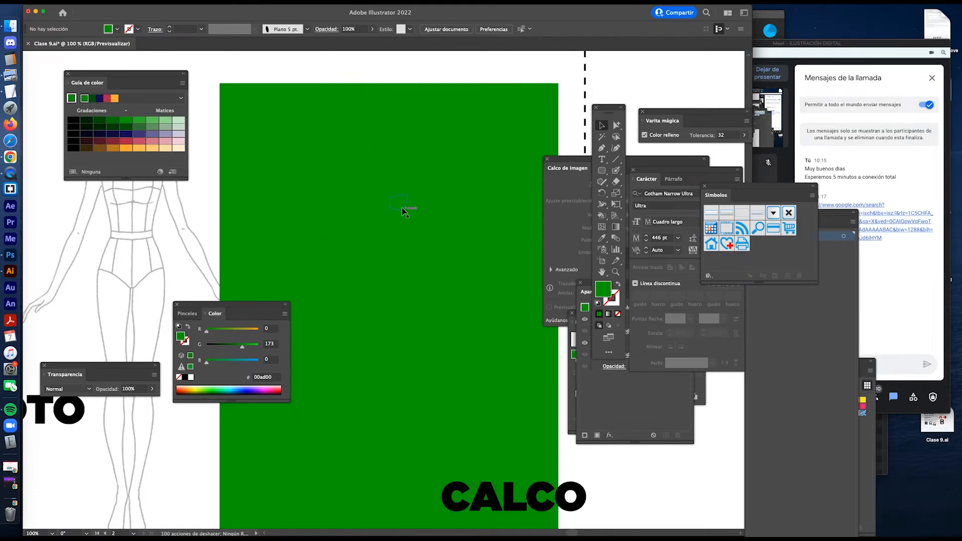
Step: Undo the green and black fills applied to the traced figure group
key(super+z)
key(super+z)
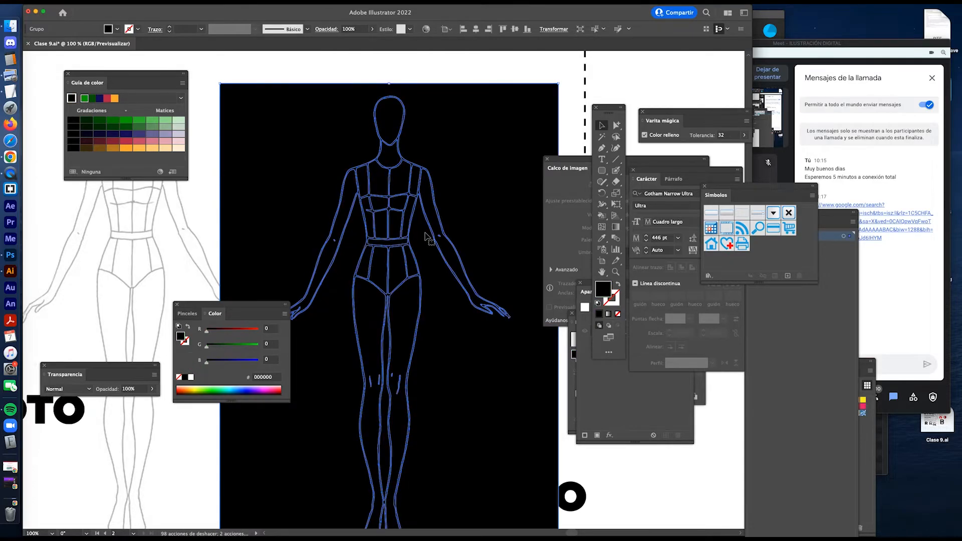
key(super+z)
key(super+z)
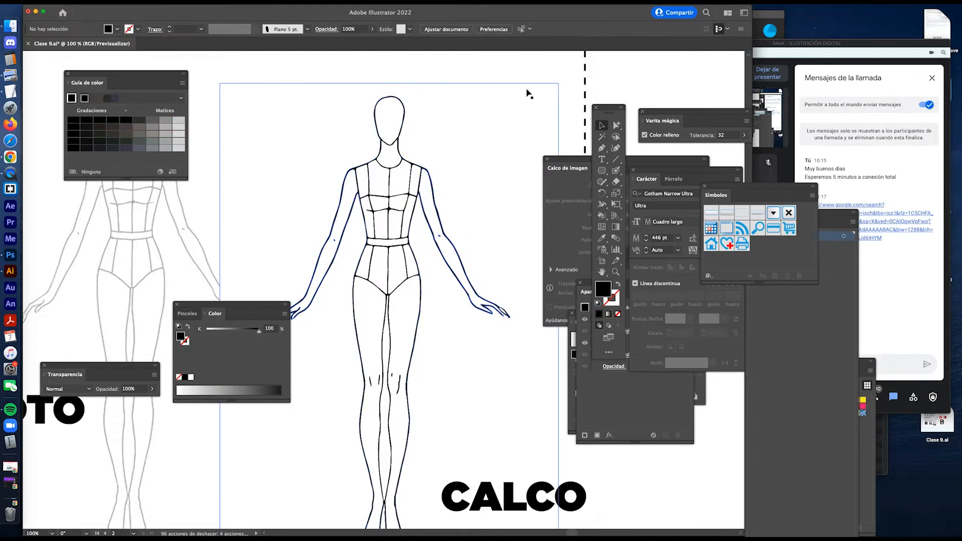
Step: Activate the Direct Selection tool and hide all panels so both the FOTO and CALCO figures are unobstructed
drag(477, 209, 451, 230)
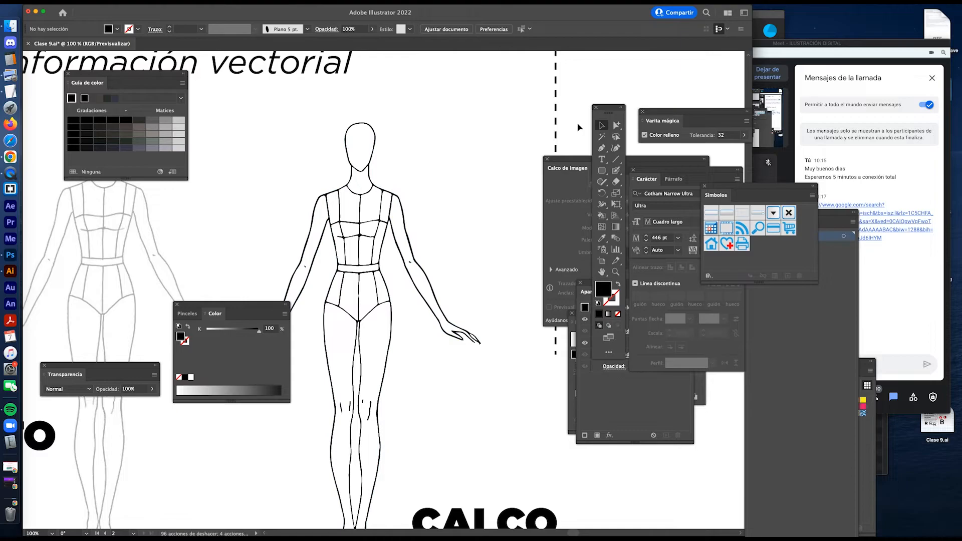
click(616, 129)
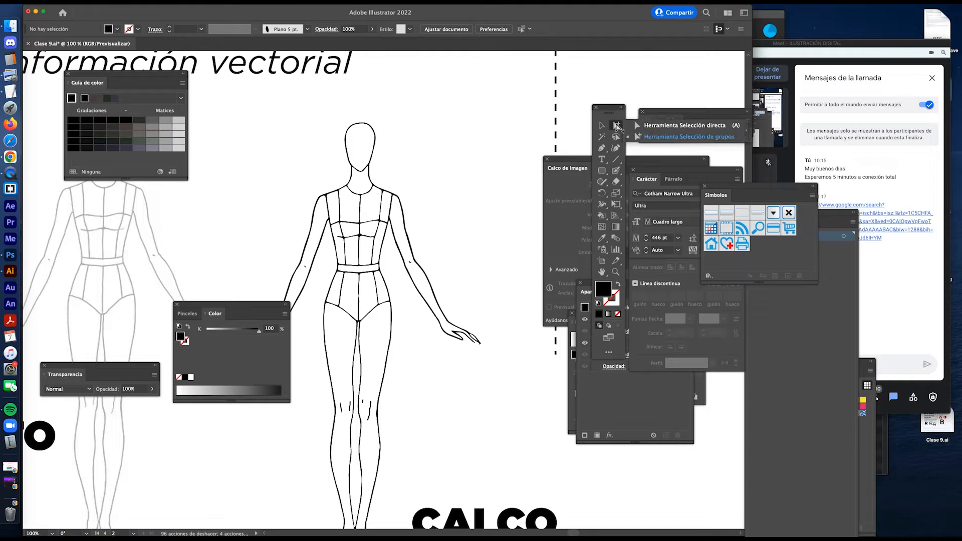
click(664, 126)
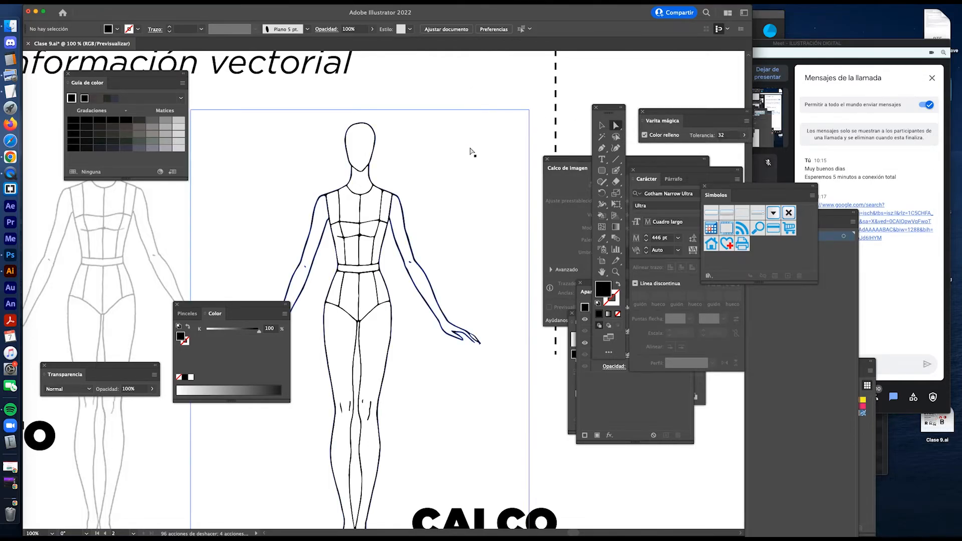
scroll(468, 157, left, 5)
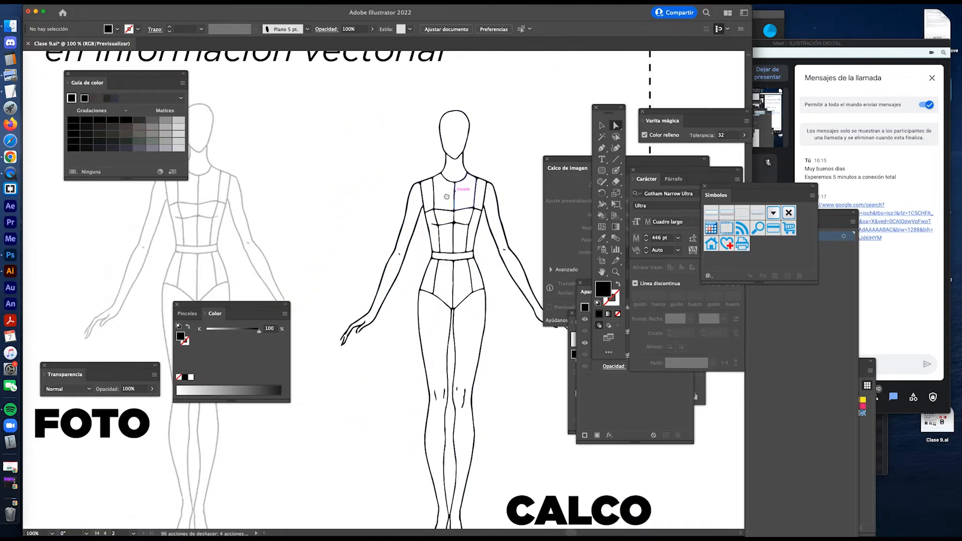
key(Tab)
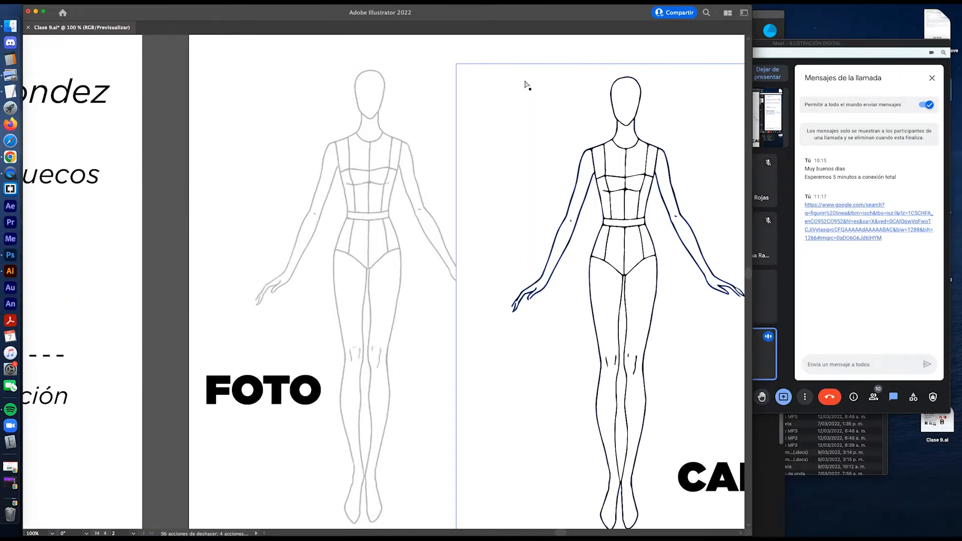
scroll(378, 404, right, 5)
scroll(402, 300, up, 2)
scroll(402, 300, right, 2)
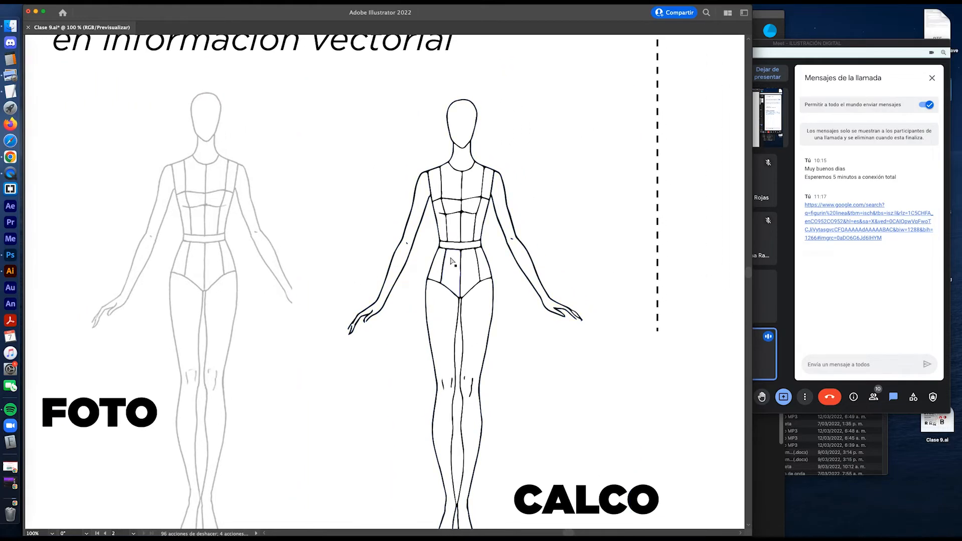
Step: Select the white background shape around the traced figure and delete it
click(536, 104)
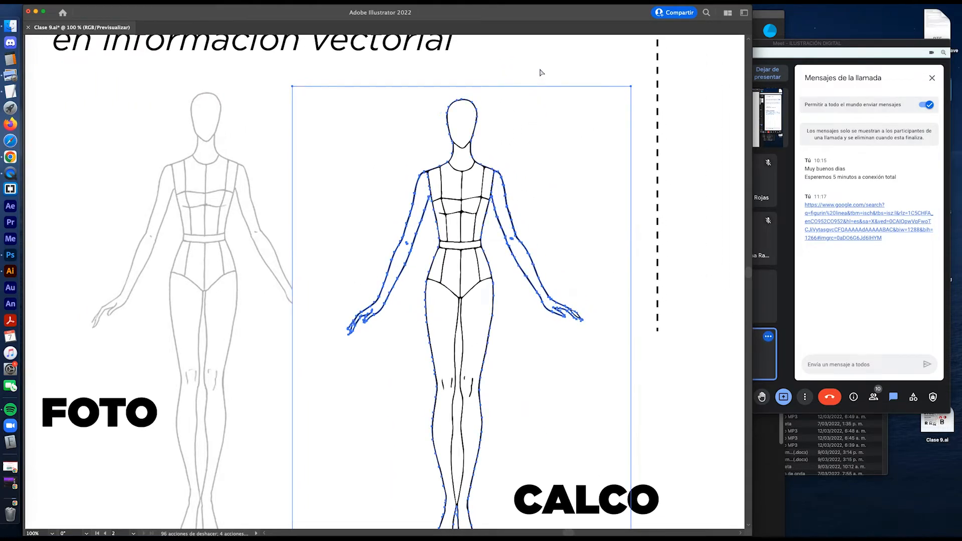
click(541, 73)
click(544, 100)
click(547, 79)
click(549, 88)
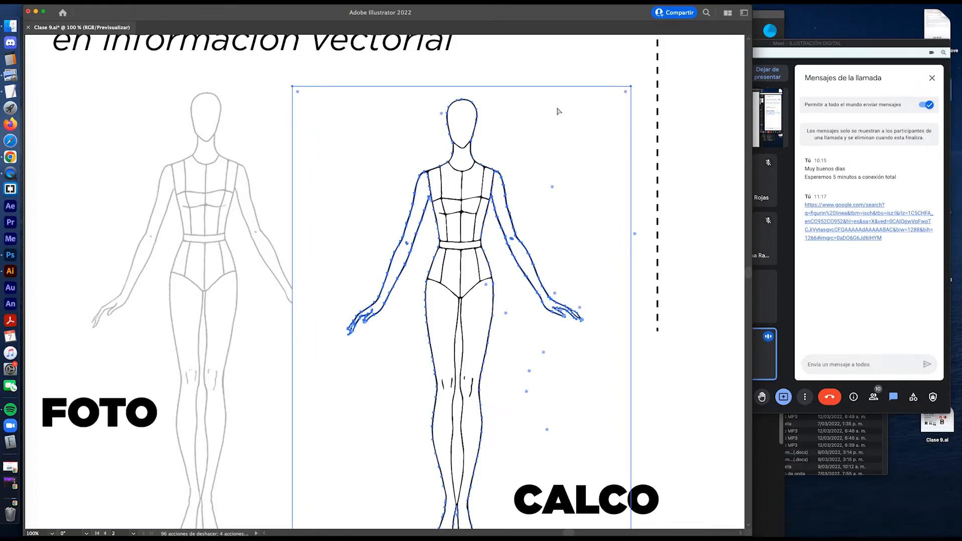
click(559, 111)
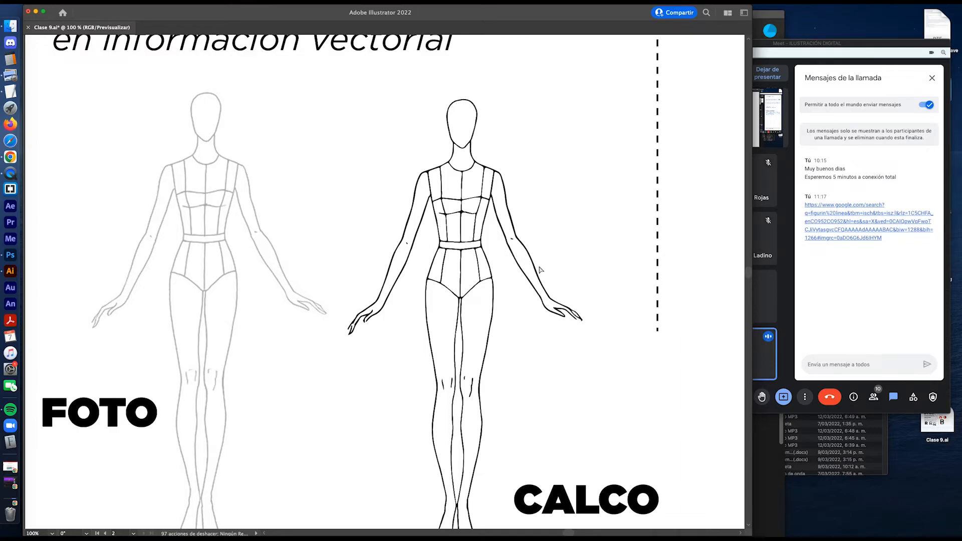
Step: Select the whole traced figure above the CALCO label and shift it very slightly
scroll(541, 271, down, 1)
scroll(533, 241, up, 3)
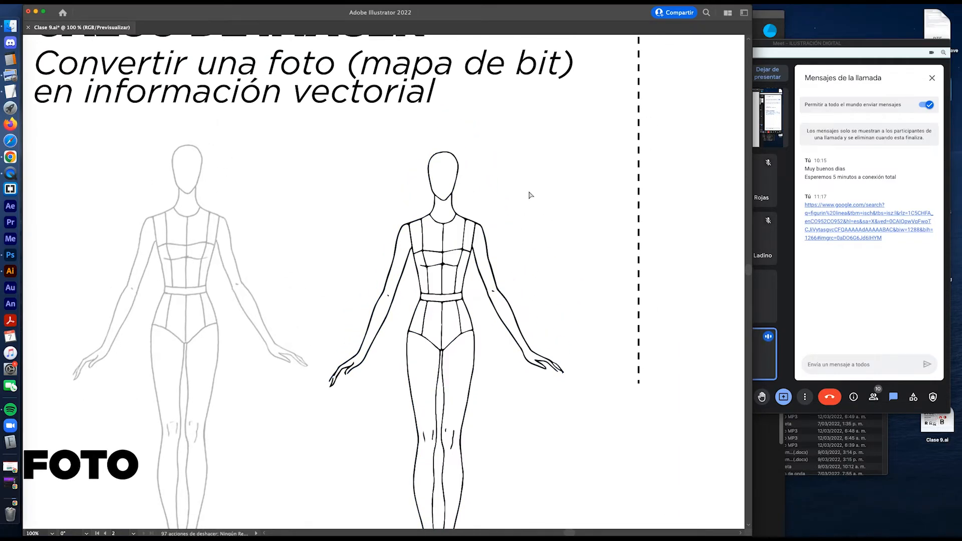
key(super+minus)
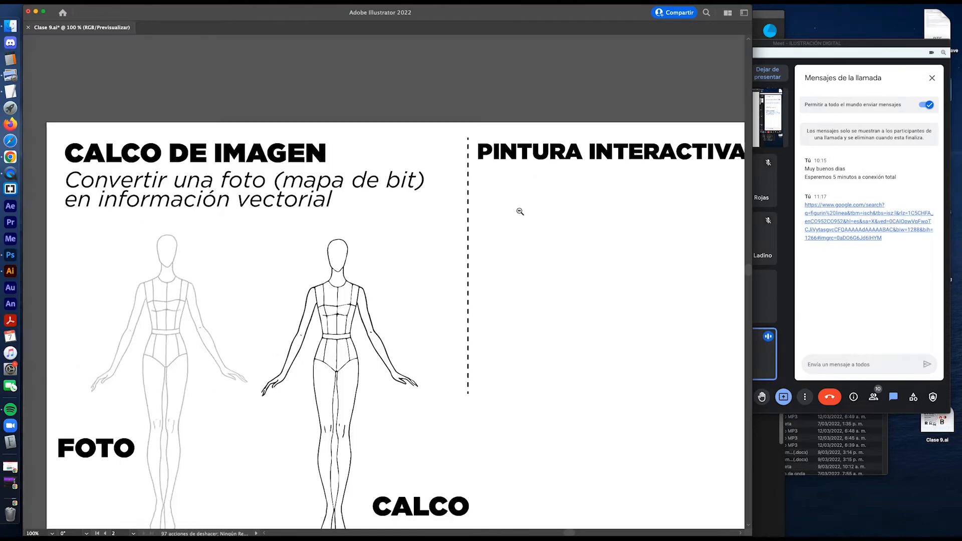
scroll(514, 206, left, 3)
scroll(514, 205, down, 2)
click(469, 268)
scroll(514, 205, down, 2)
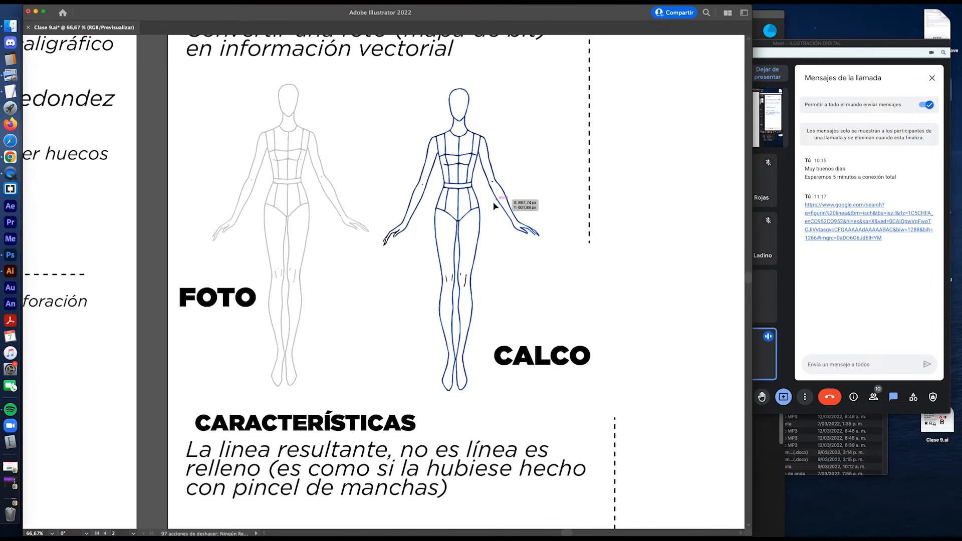
mouse_move(480, 222)
mouse_down()
mouse_move(462, 326)
mouse_move(386, 389)
mouse_move(414, 402)
mouse_move(629, 311)
mouse_move(673, 312)
mouse_move(620, 277)
mouse_move(498, 260)
mouse_move(408, 353)
mouse_move(441, 278)
mouse_move(639, 299)
mouse_move(479, 228)
mouse_up()
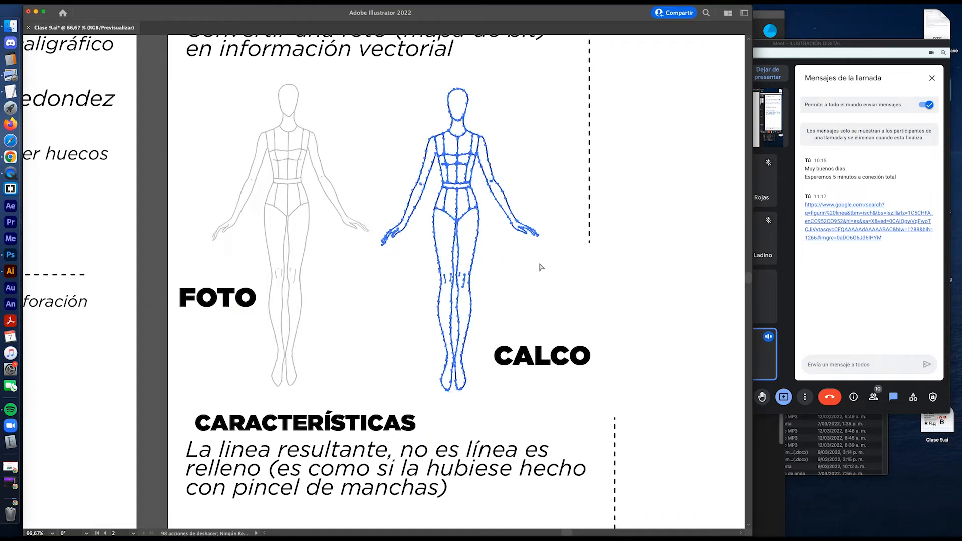
Step: Select the leftover white shape between the legs of the traced figure and delete it
click(589, 279)
click(457, 262)
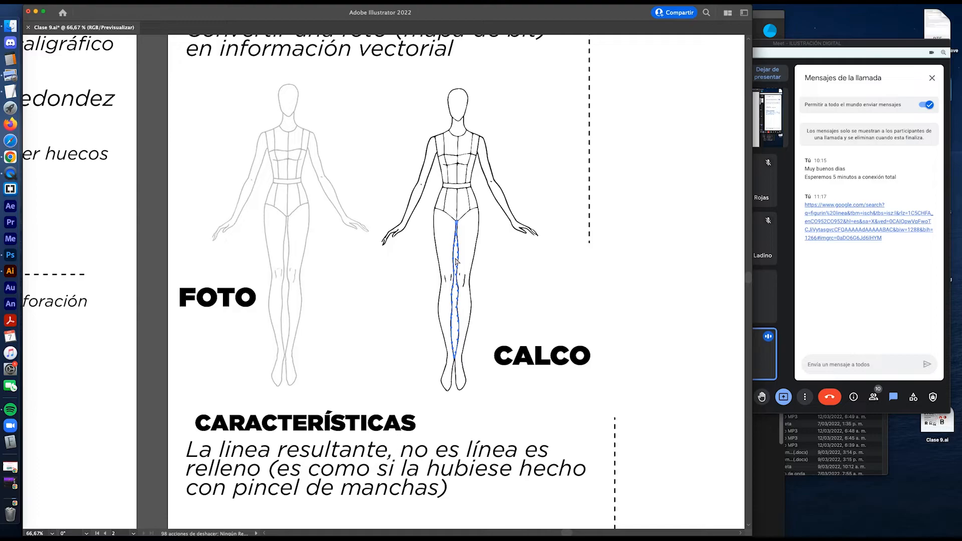
click(593, 313)
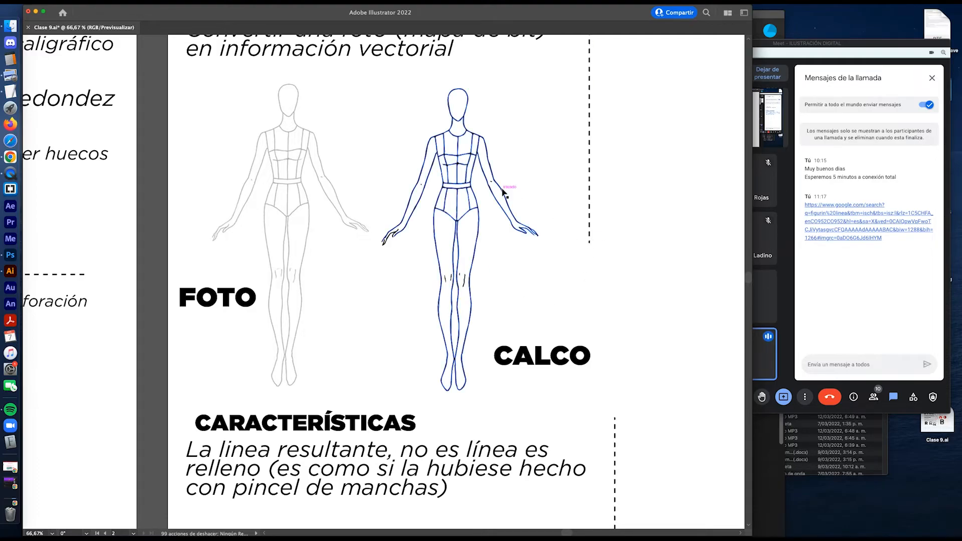
Step: Reposition the traced figure slightly so it stands level with the FOTO figure, and deselect it
mouse_move(503, 196)
mouse_down()
mouse_move(432, 313)
mouse_move(408, 328)
mouse_move(372, 329)
mouse_move(486, 216)
mouse_move(360, 398)
mouse_move(364, 383)
mouse_move(376, 412)
mouse_move(441, 200)
mouse_move(482, 211)
mouse_move(467, 210)
mouse_up()
click(490, 344)
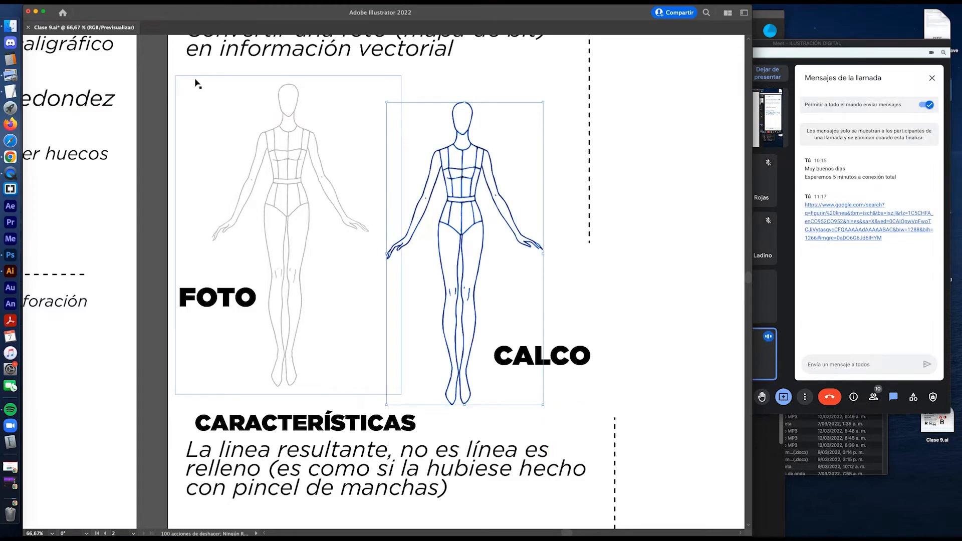
click(631, 137)
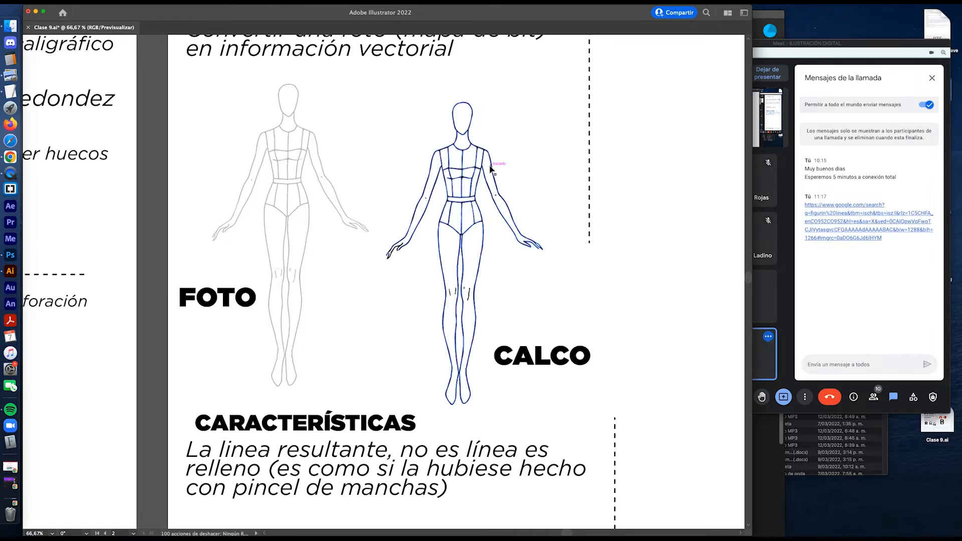
drag(491, 164, 491, 152)
click(549, 174)
Step: Show the hidden panels and move the Color panel clear of the traced figure's hand
key(z)
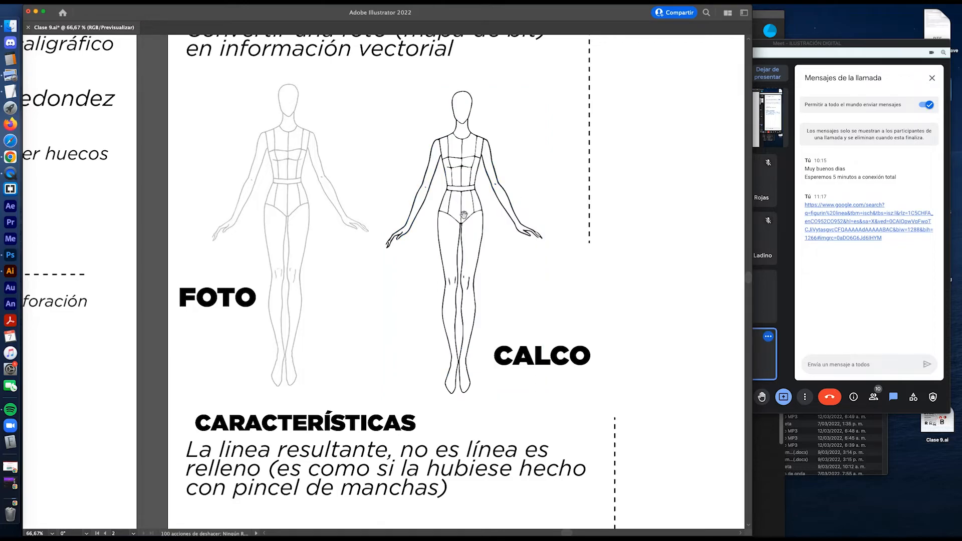
scroll(465, 215, down, 2)
scroll(464, 215, left, 2)
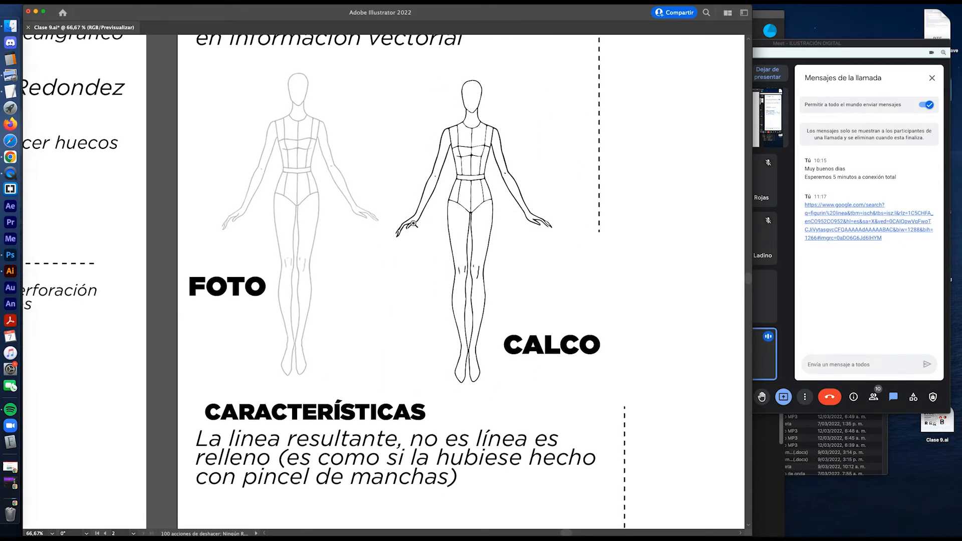
drag(415, 224, 570, 289)
mouse_move(440, 249)
mouse_down()
mouse_move(476, 269)
mouse_move(432, 267)
mouse_up()
scroll(490, 275, up, 2)
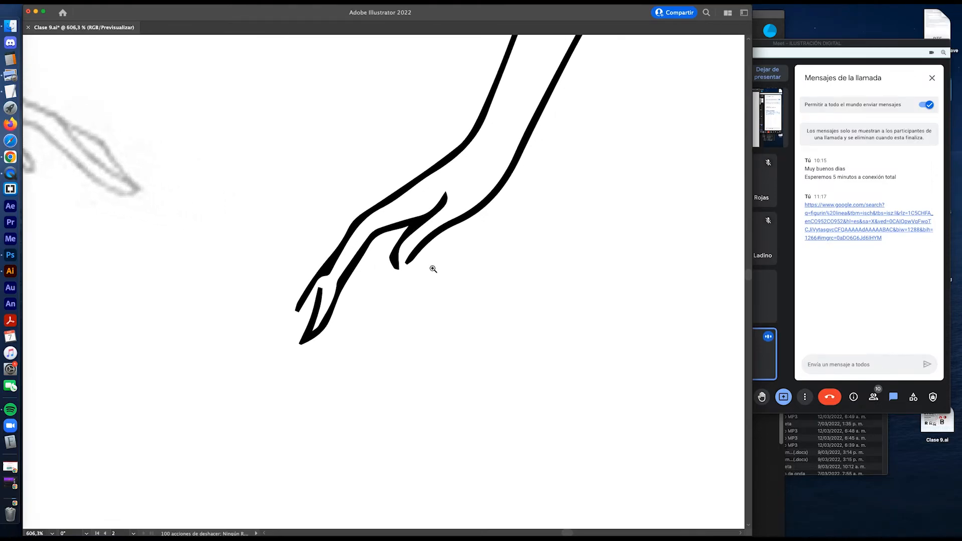
key(Tab)
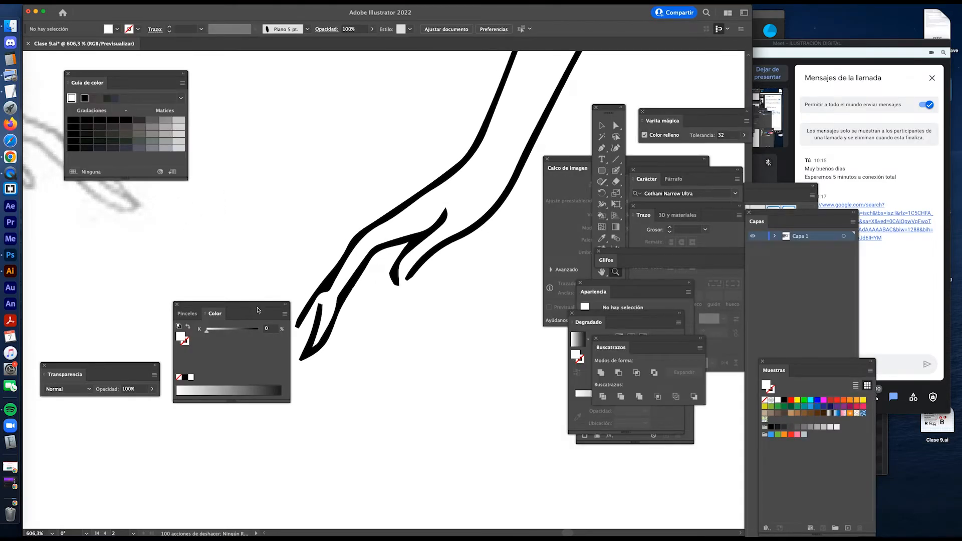
drag(258, 306, 224, 235)
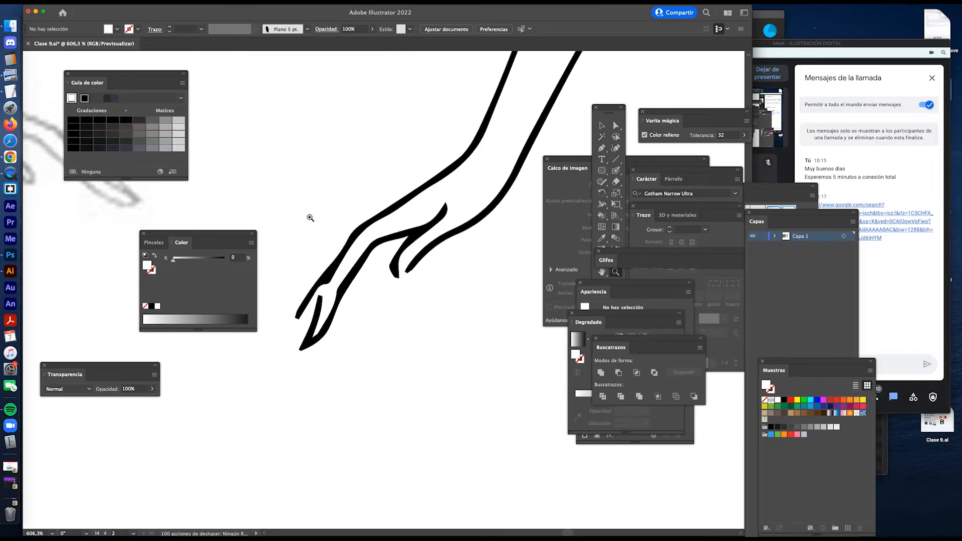
key(Tab)
key(Tab)
Step: Activate the Blob Brush and set its size to 5 pt, angle to 51° and roundness to 22%
key(shift+b)
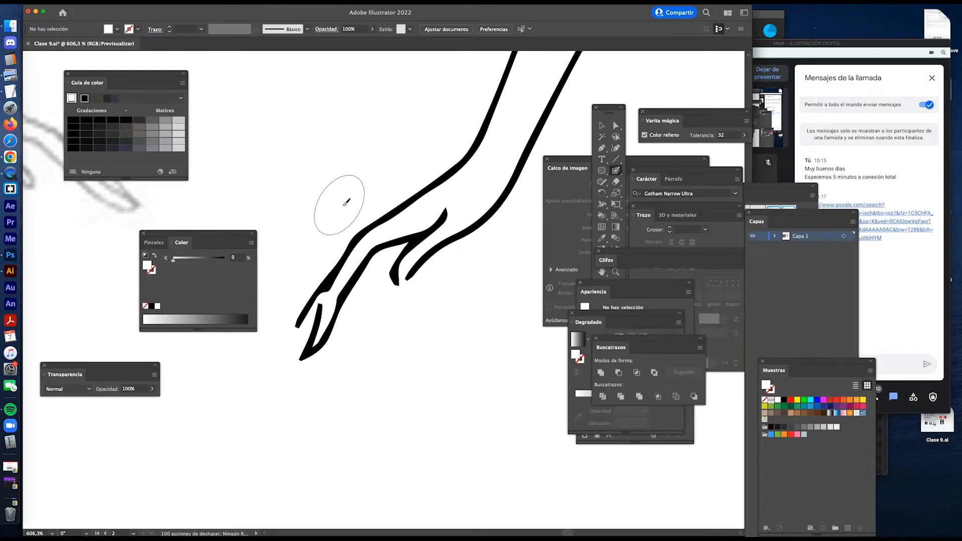
key(Return)
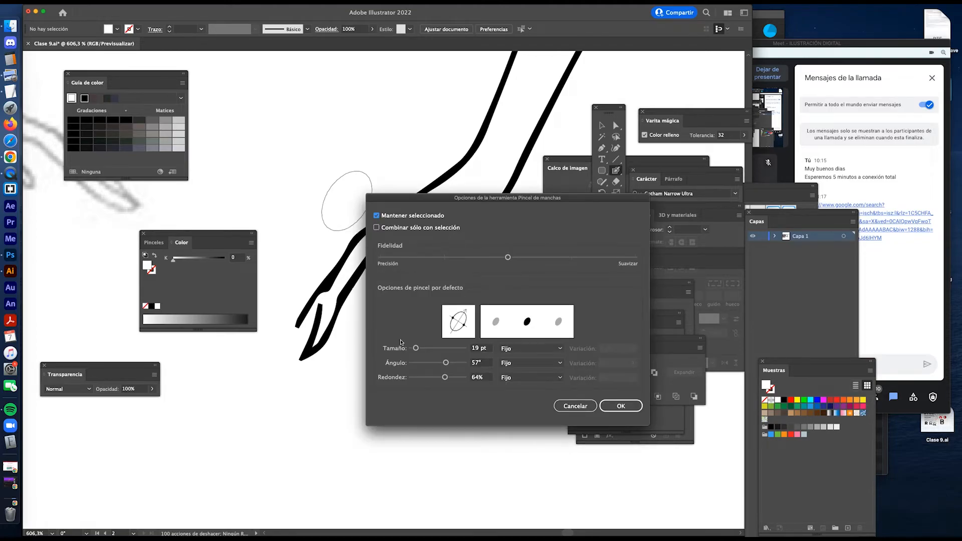
drag(414, 351, 410, 351)
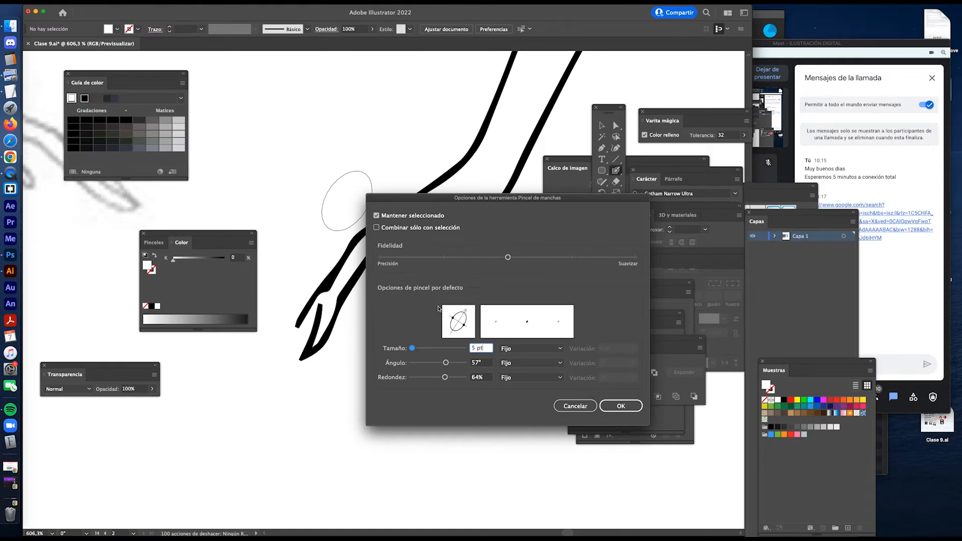
mouse_move(452, 317)
mouse_down()
mouse_move(463, 315)
mouse_move(458, 323)
mouse_up()
click(621, 406)
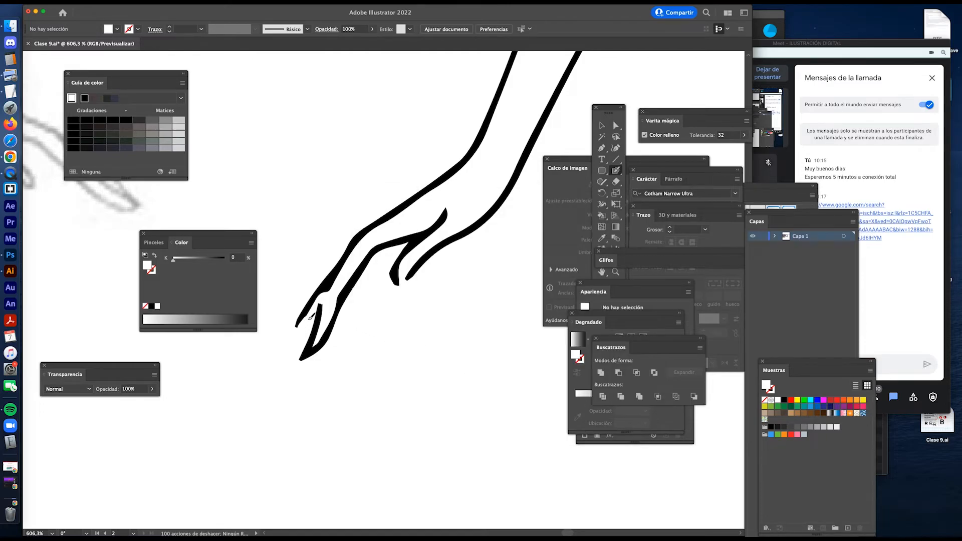
Step: Try to close the open fingertip of the traced hand with a black Blob Brush stroke, and undo the stroke
key(super+z)
click(785, 401)
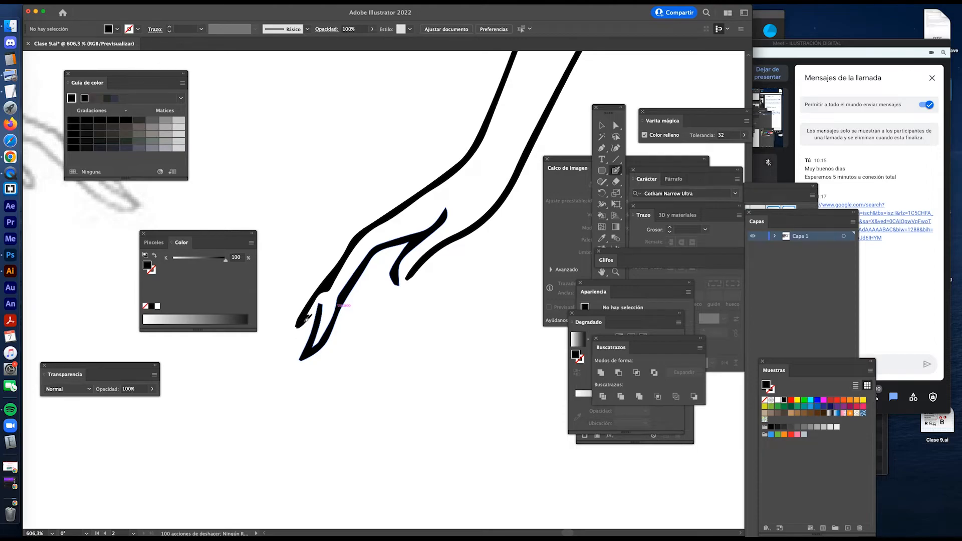
drag(317, 309, 299, 325)
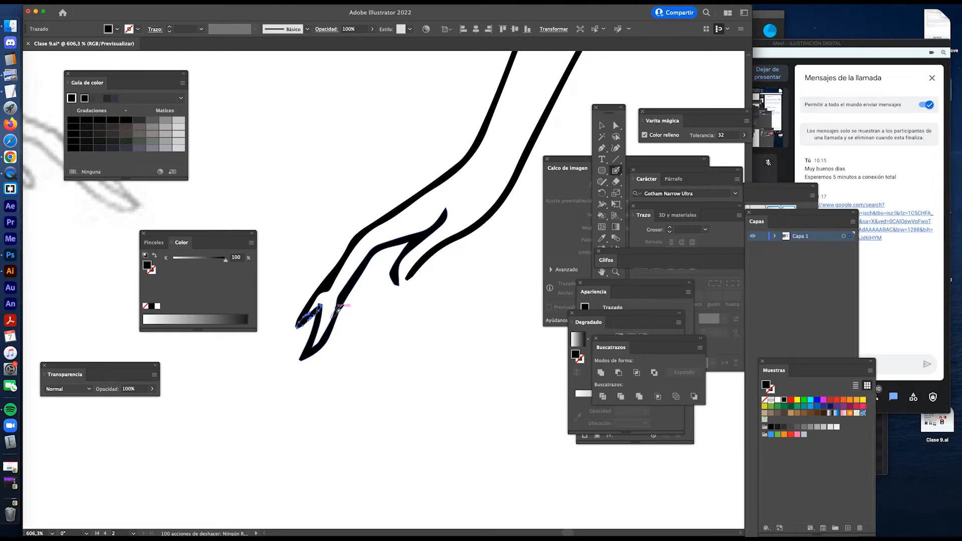
key(v)
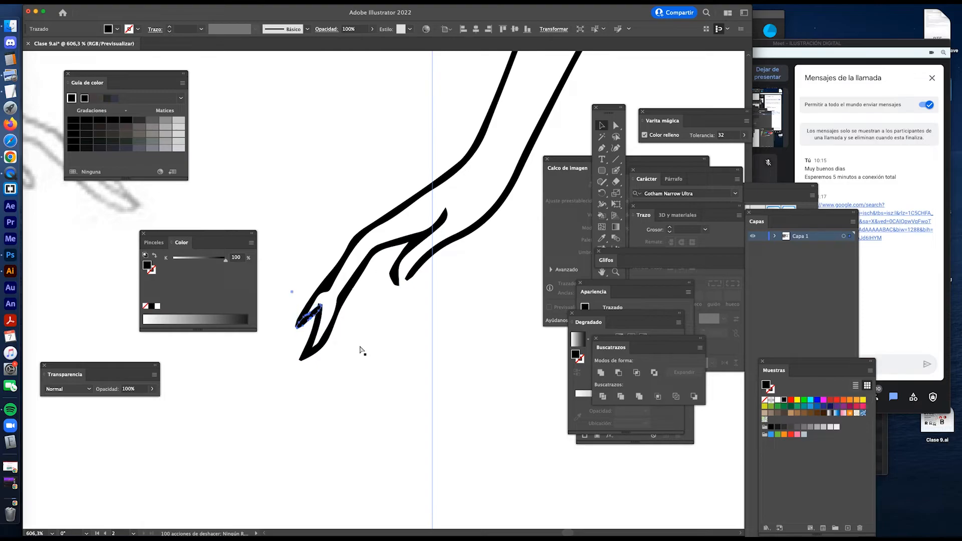
key(super+z)
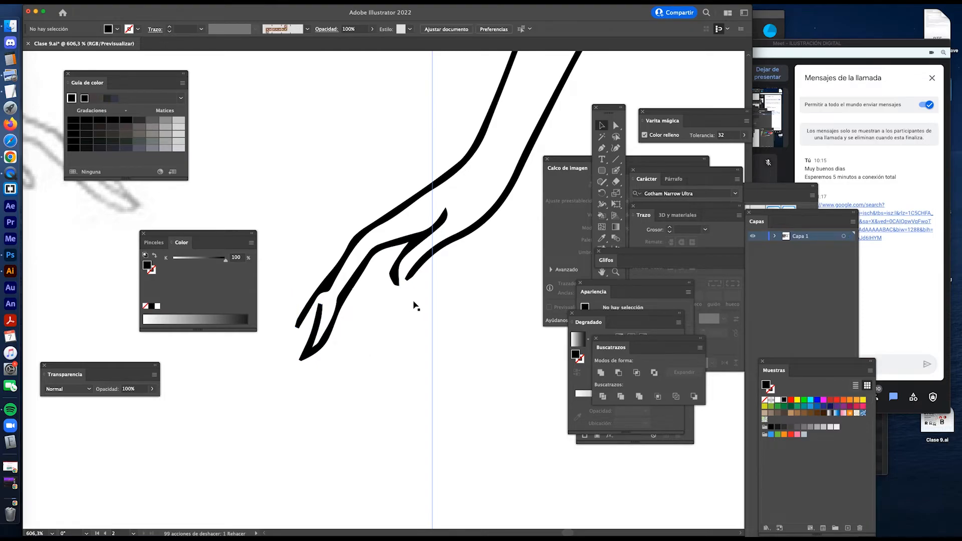
Step: Select the whole traced figure and bring its Appearance attributes into view, moving the Color panel off the hand
key(super+minus)
key(super+minus)
key(super+minus)
key(super+minus)
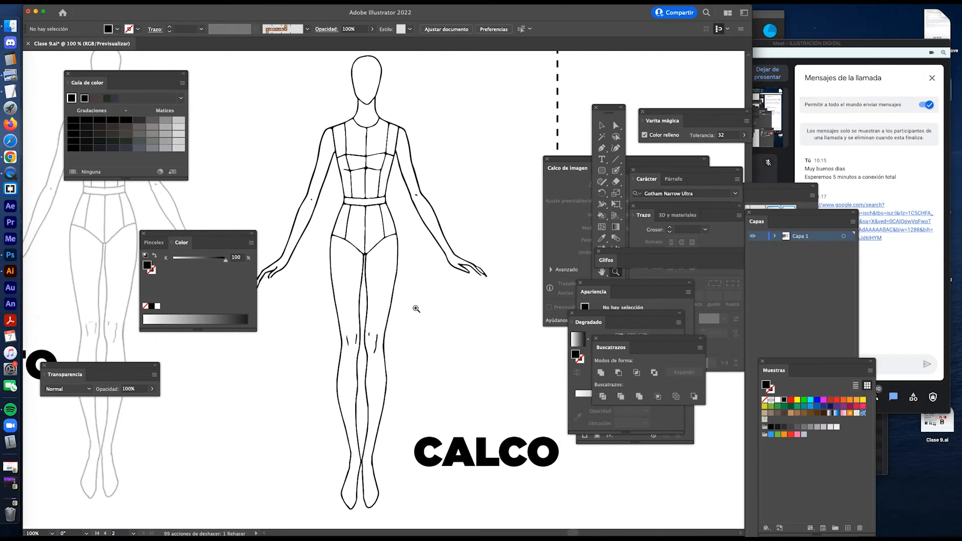
click(399, 281)
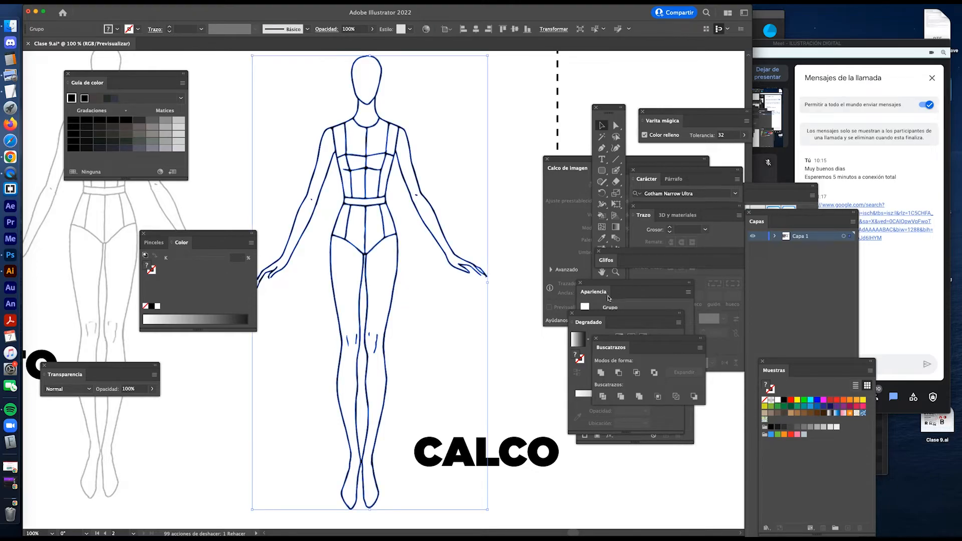
click(611, 287)
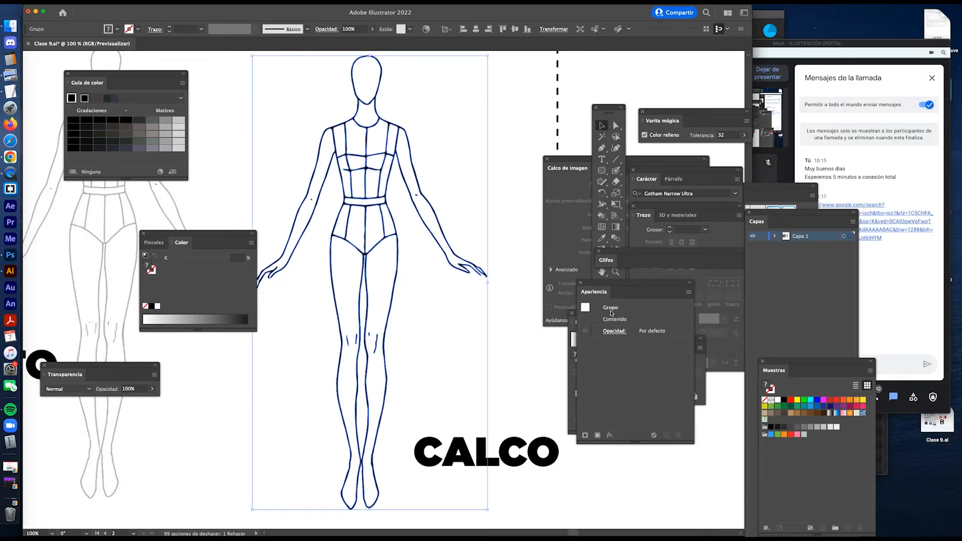
drag(233, 235, 205, 246)
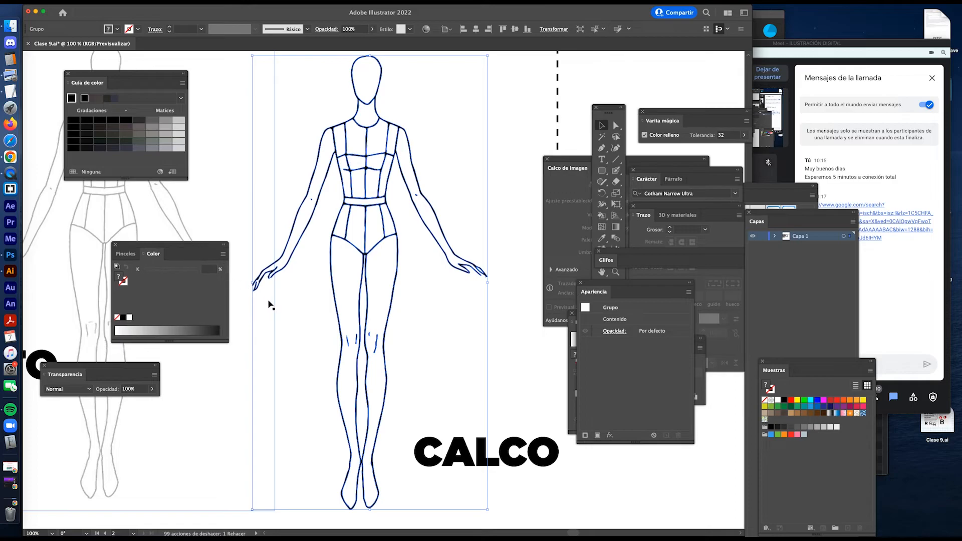
scroll(270, 288, left, 2)
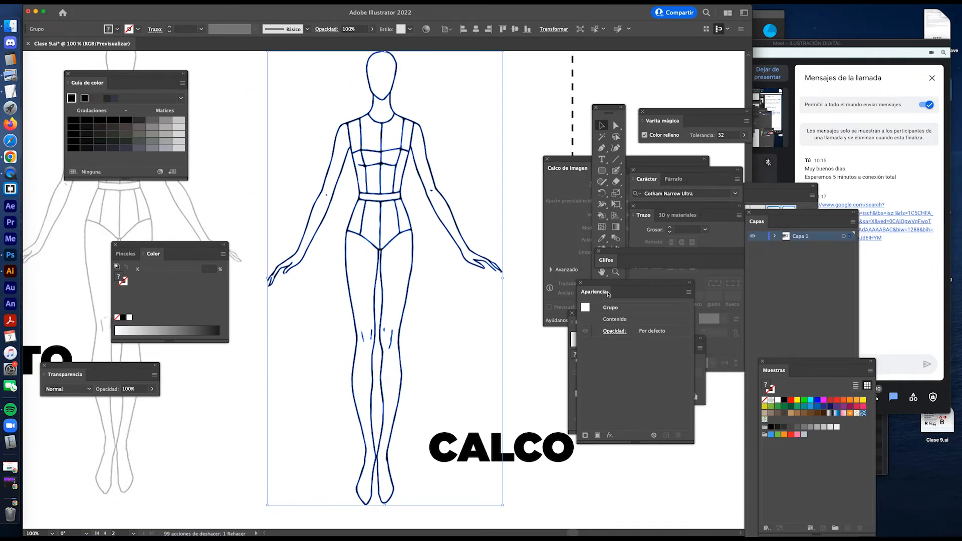
Step: Ungroup the traced figure and check its separated black outline by selecting it on its own
click(113, 3)
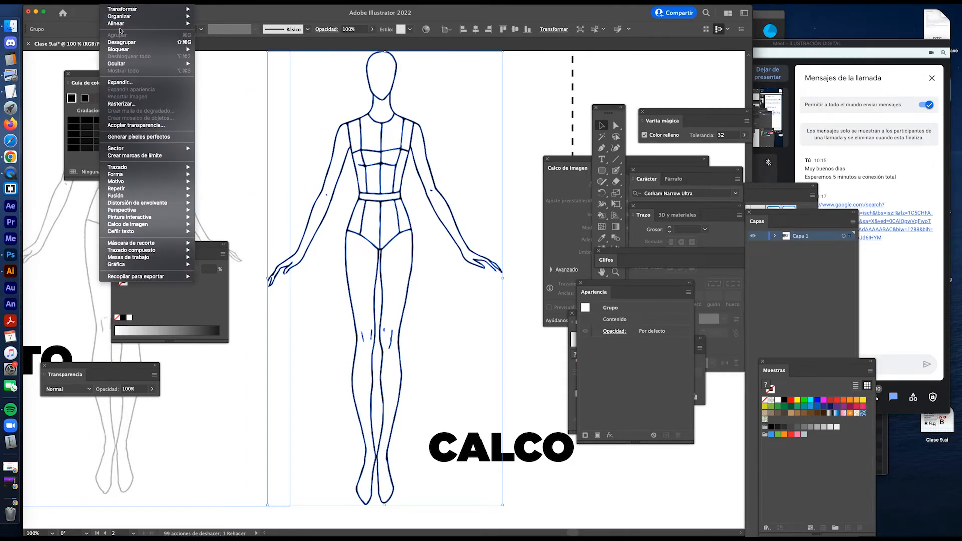
click(122, 42)
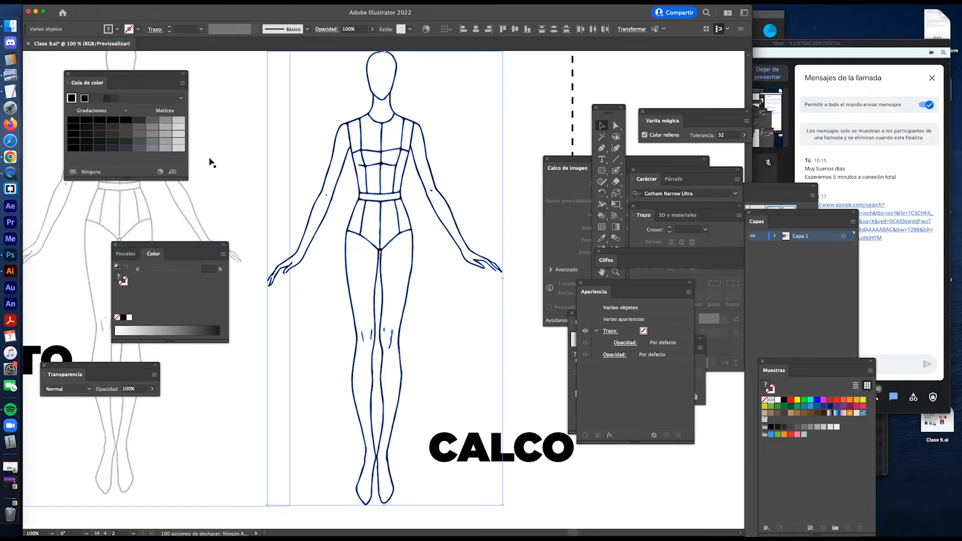
click(281, 219)
scroll(283, 236, left, 3)
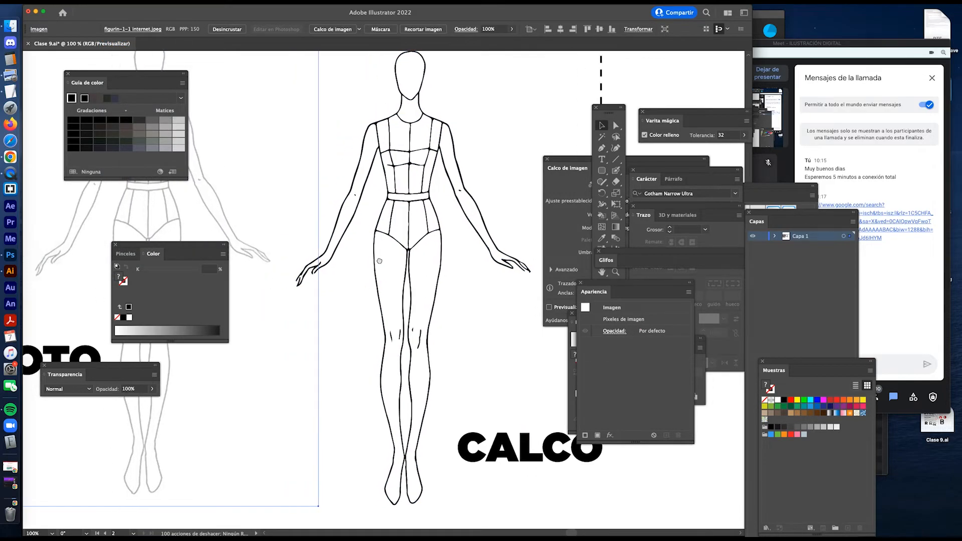
click(385, 265)
click(325, 269)
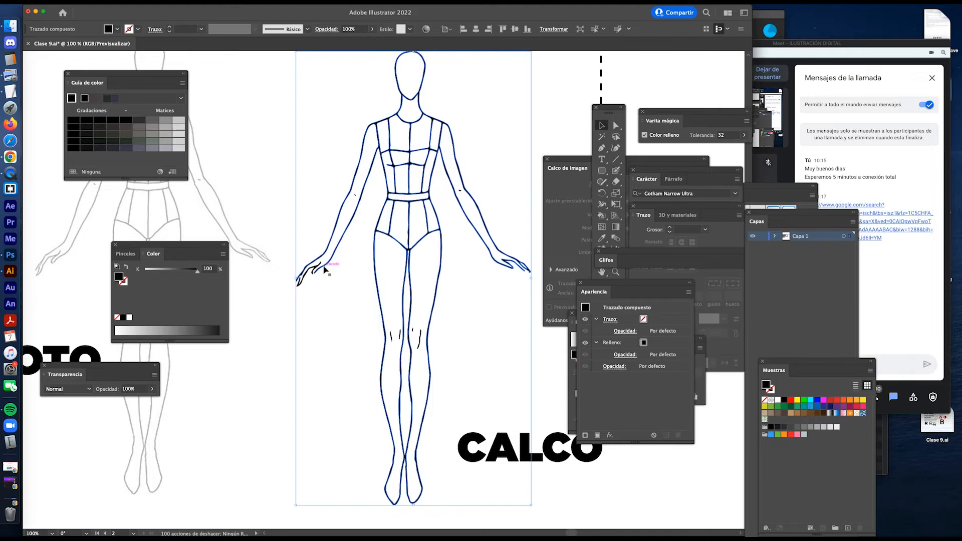
click(326, 284)
Step: Reactivate the Blob Brush for the open fingertip of the traced hand and reduce its default brush size
key(z)
drag(295, 250, 391, 343)
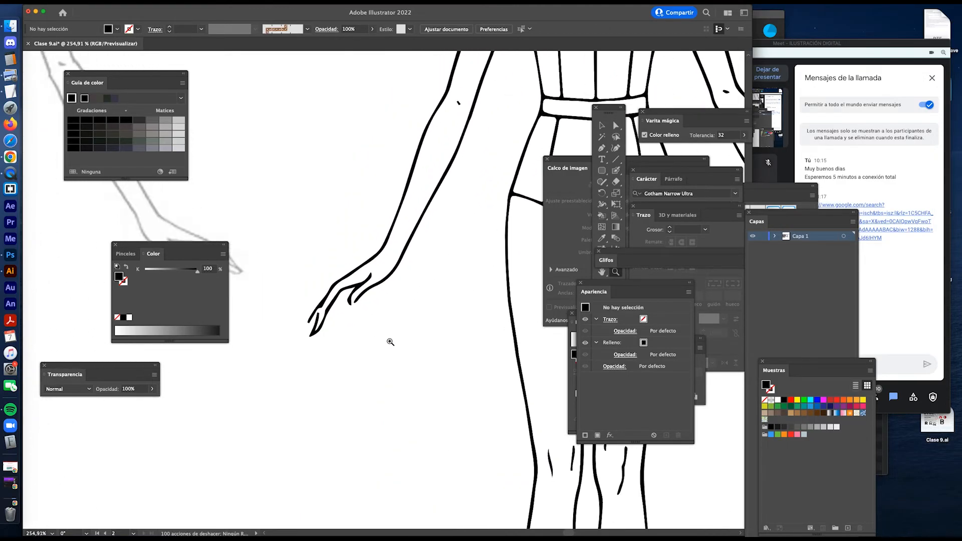
scroll(391, 342, left, 3)
key(n)
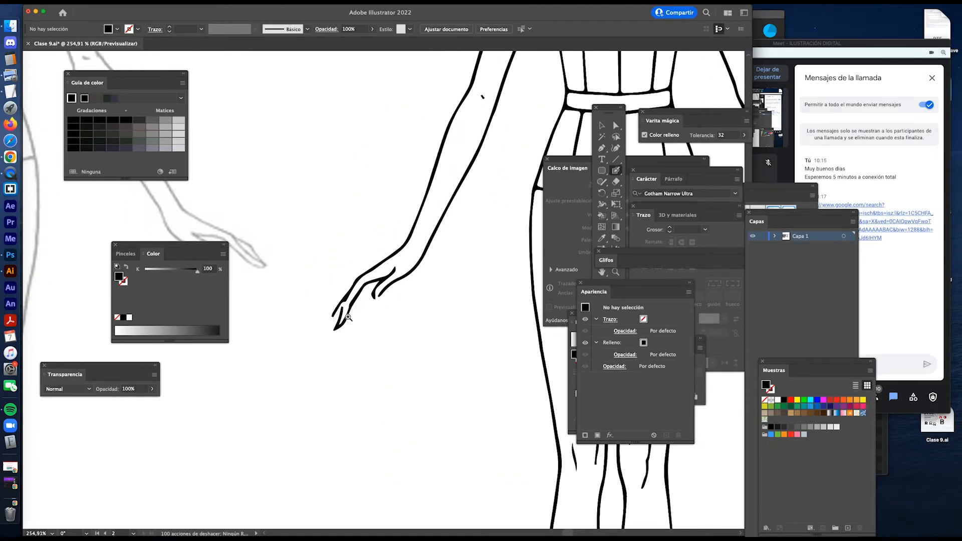
scroll(347, 317, up, 10)
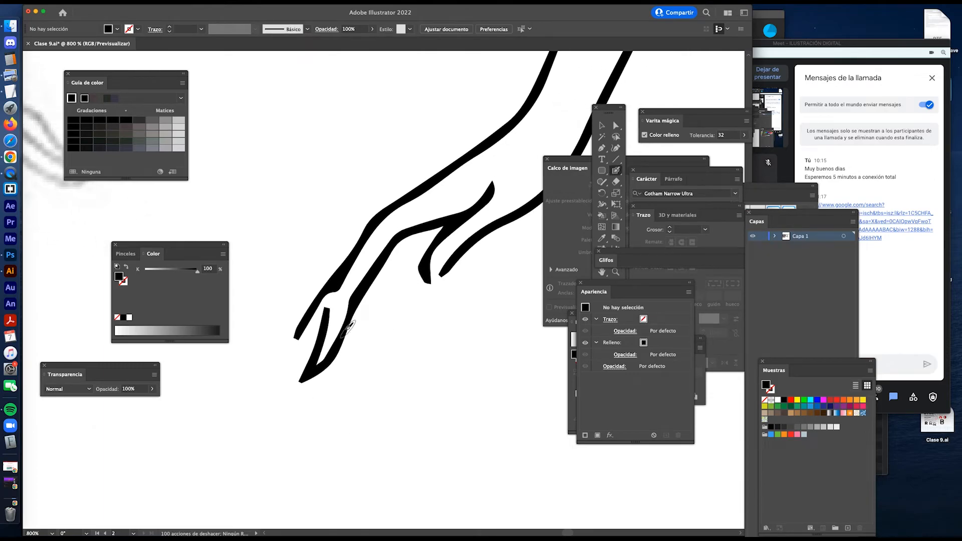
key(Return)
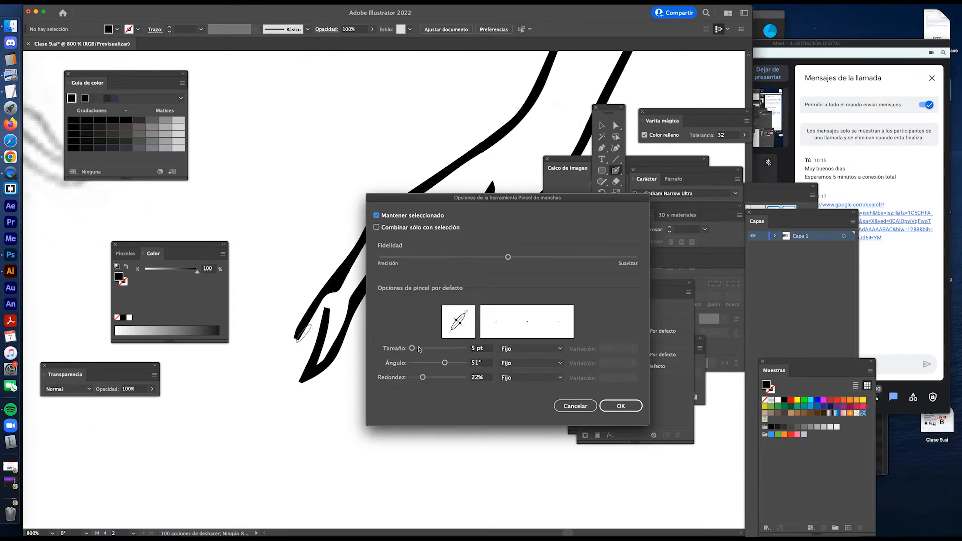
click(476, 349)
key(Return)
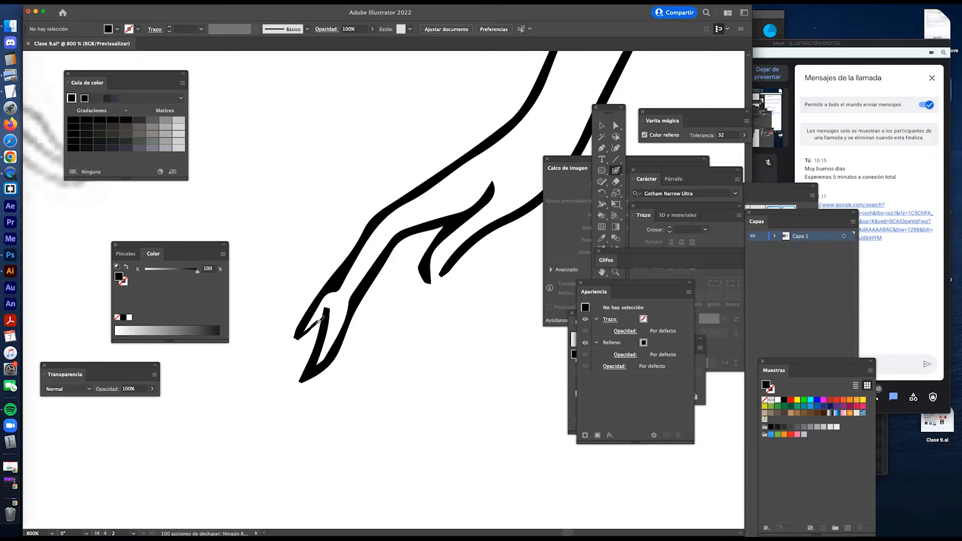
Step: Paint a thin black stroke that closes the open fingertip of the traced hand, and deselect the outline
drag(326, 310, 296, 337)
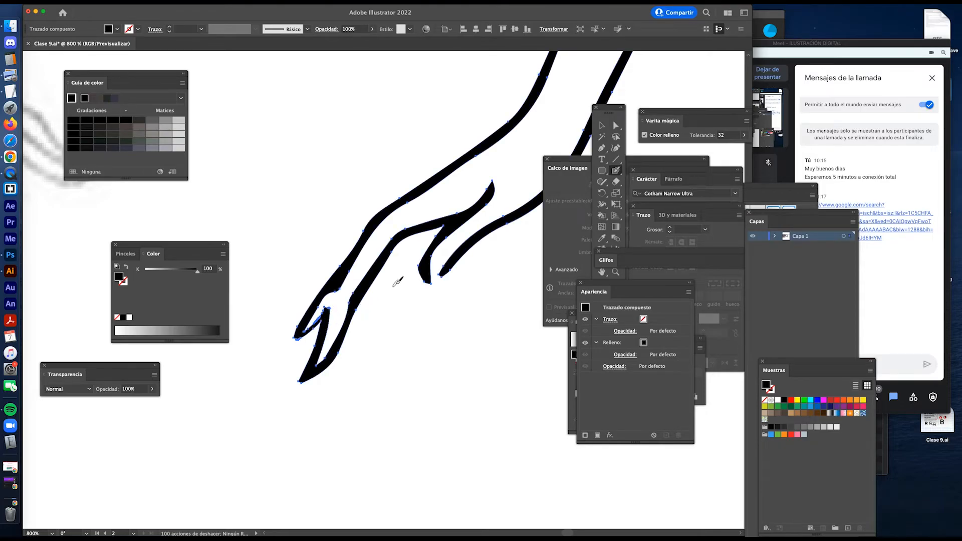
drag(456, 266, 422, 292)
key(z)
alt+click(397, 297)
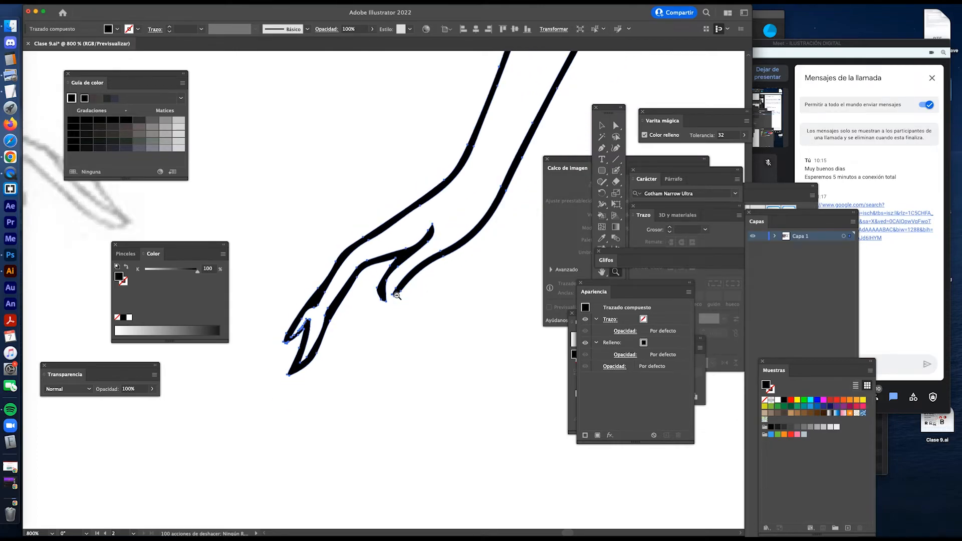
alt+click(396, 298)
alt+click(395, 298)
alt+click(397, 299)
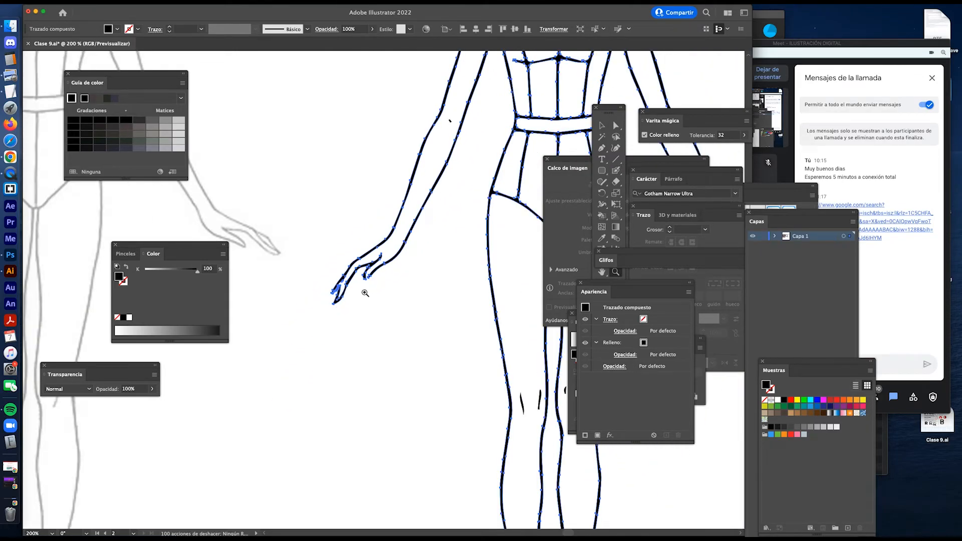
key(v)
click(370, 304)
key(z)
click(353, 290)
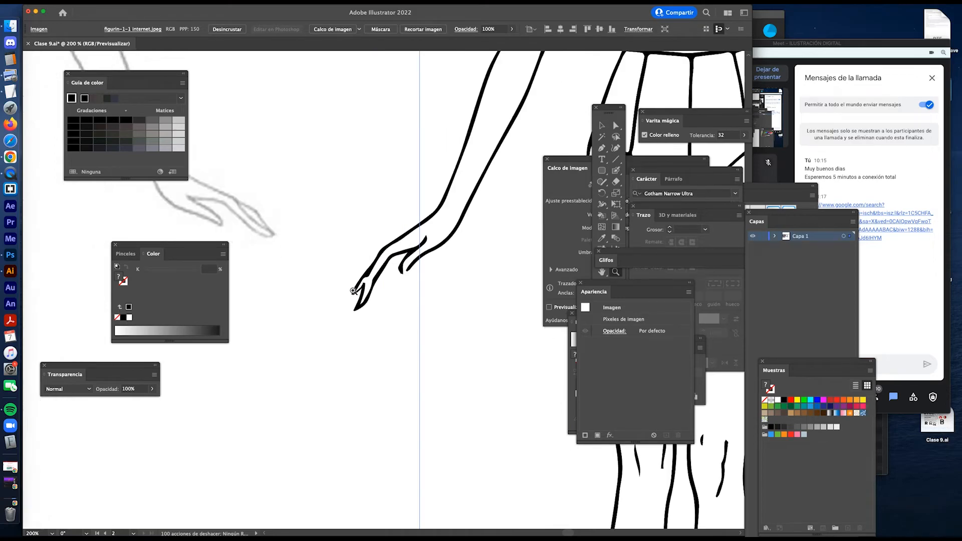
Step: Select the traced outline and close the open thumb tip of the hand at the drawing's left with a Blob Brush stroke
click(353, 290)
click(406, 303)
click(421, 282)
key(n)
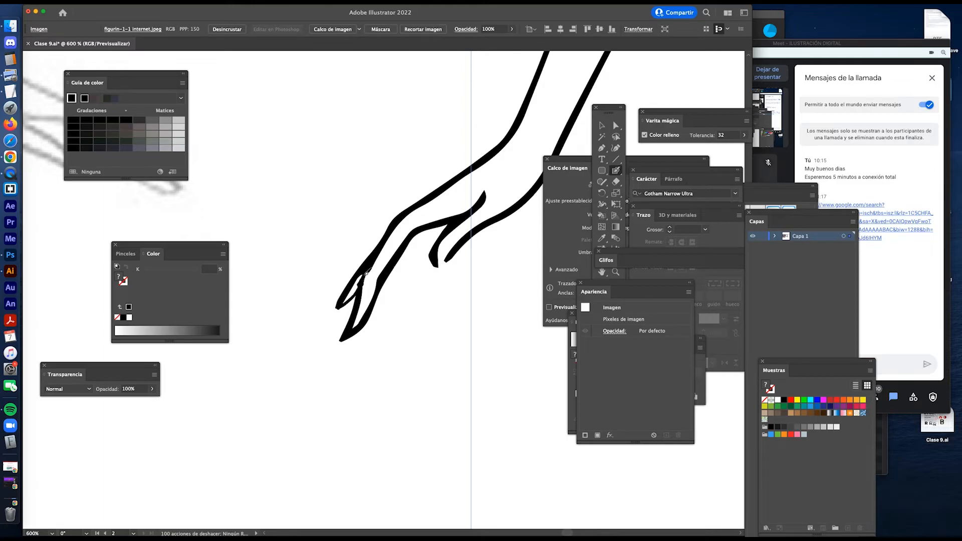
super+click(363, 280)
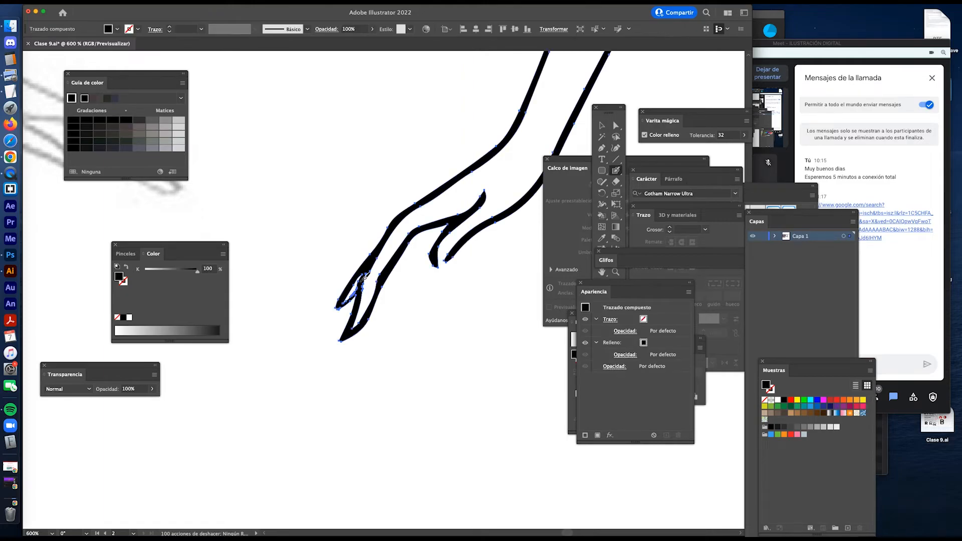
scroll(433, 279, up, 2)
scroll(433, 280, right, 2)
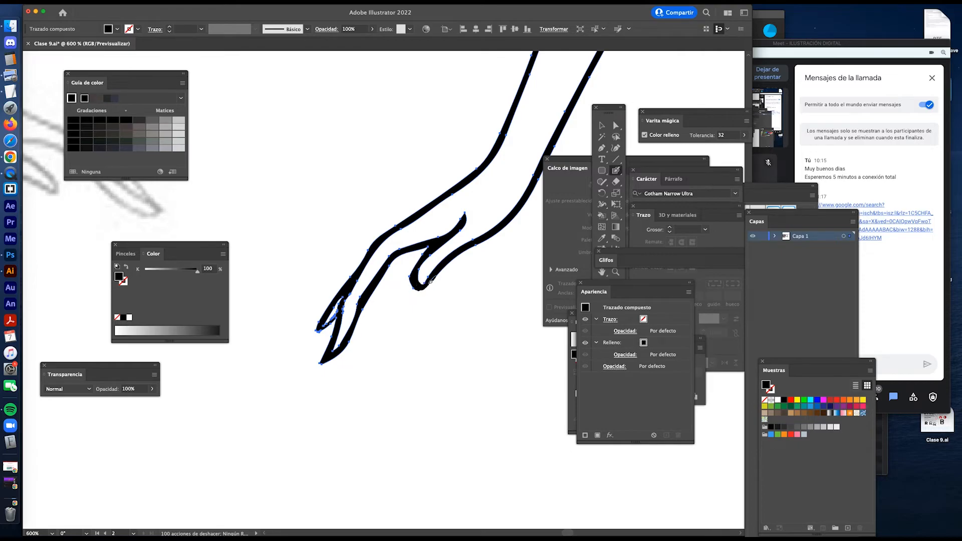
drag(435, 276, 431, 276)
Step: Try adding a curved Blob Brush contour above the fingers of the same hand, deselect the outline, and undo the stroke
scroll(351, 280, right, 1)
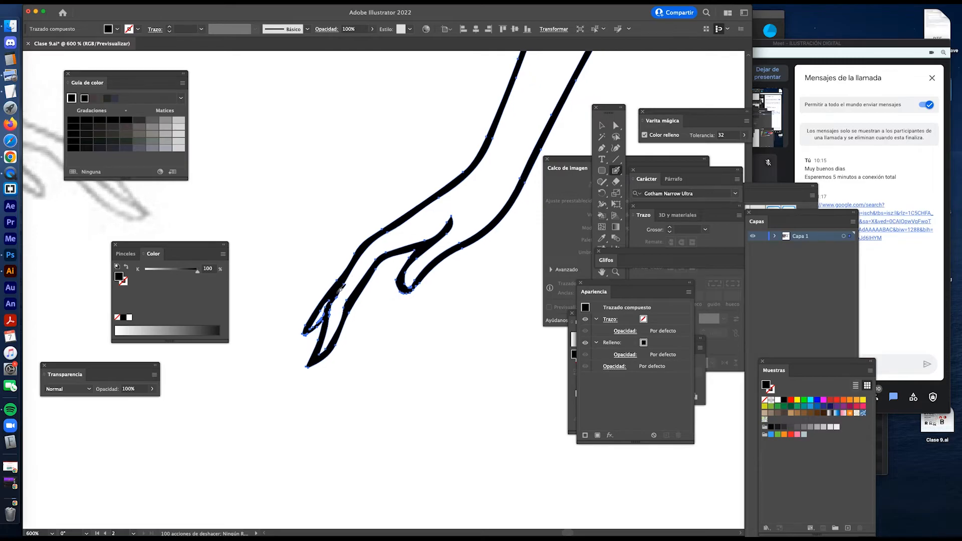
drag(327, 298, 358, 253)
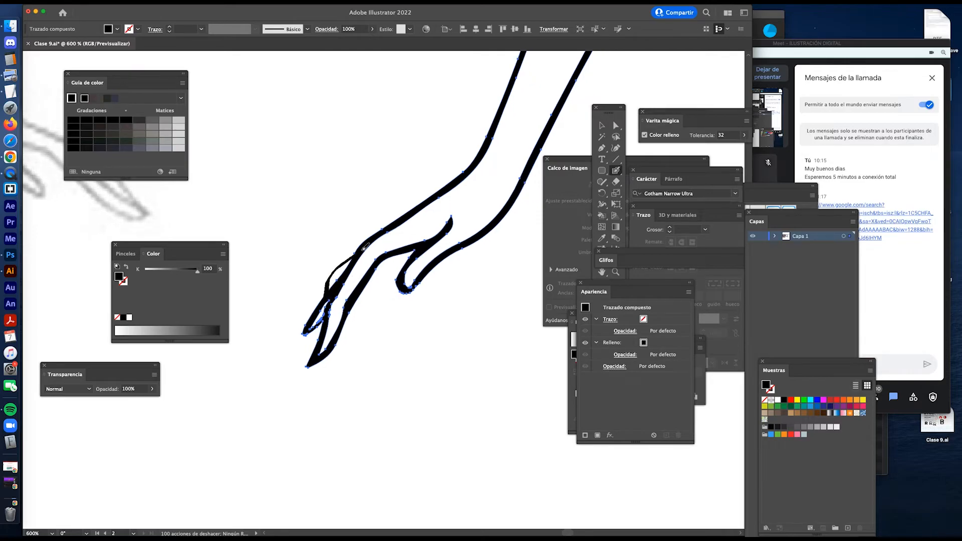
super+click(434, 331)
key(super+minus)
key(super+minus)
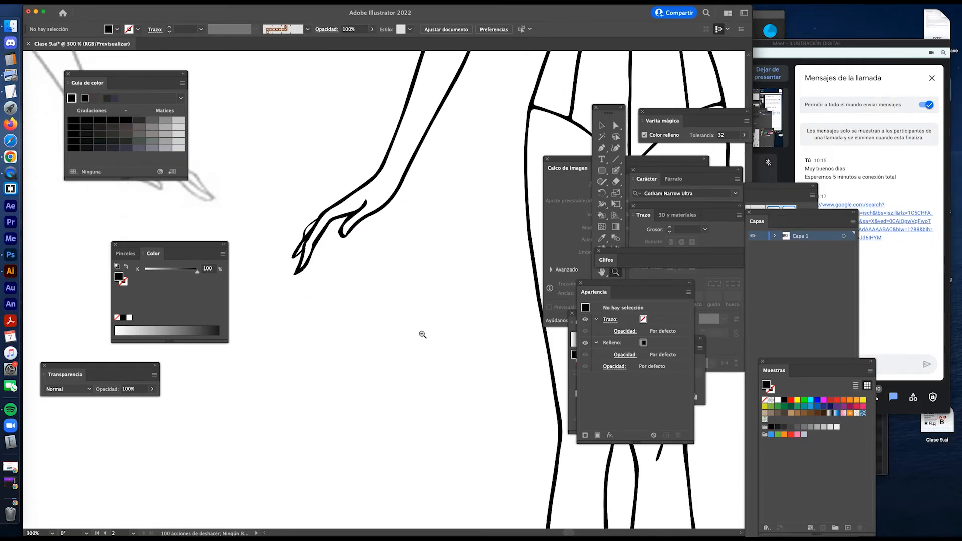
key(super+z)
Step: Close the open fingertip of the traced figure's opposite hand with a black Blob Brush stroke
scroll(436, 320, down, 5)
scroll(327, 333, up, 5)
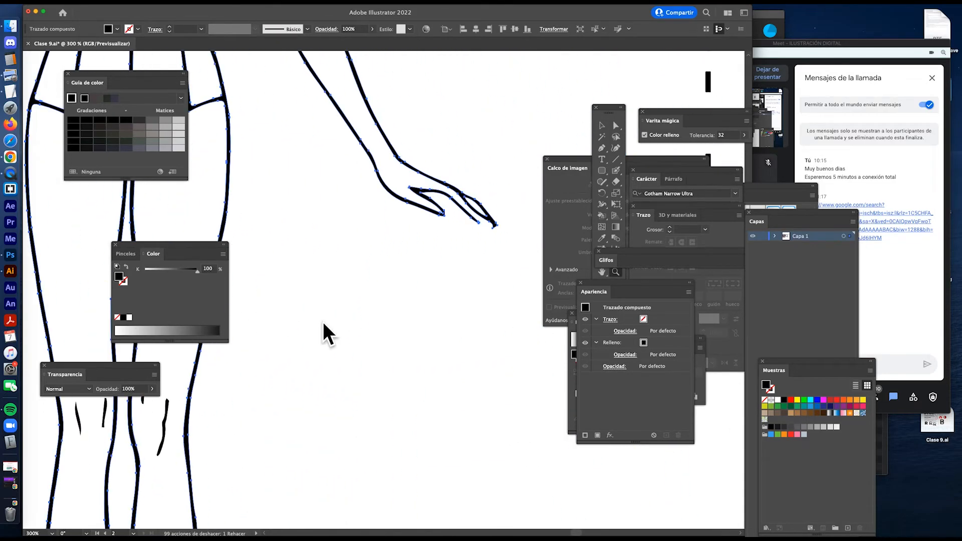
scroll(327, 321, up, 2)
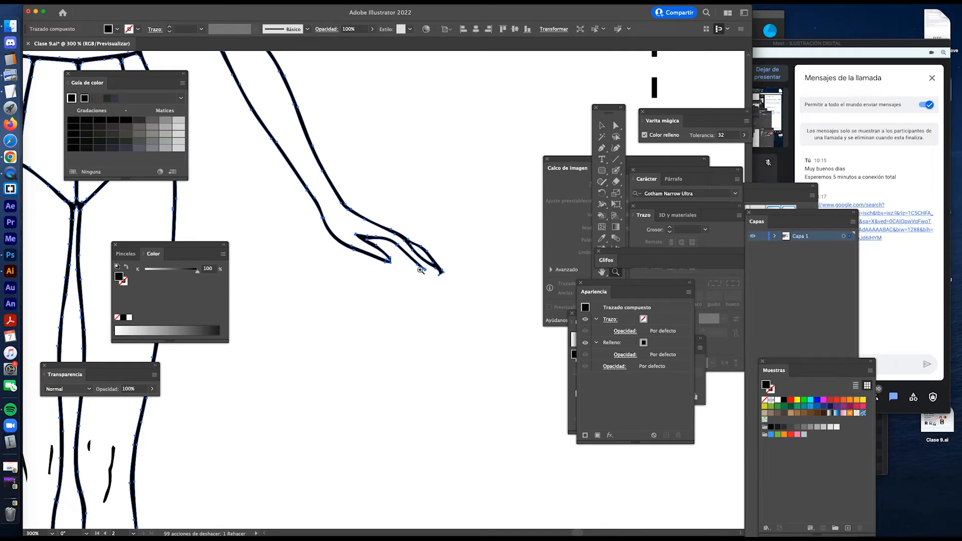
scroll(485, 333, up, 3)
scroll(485, 333, up, 2)
key(n)
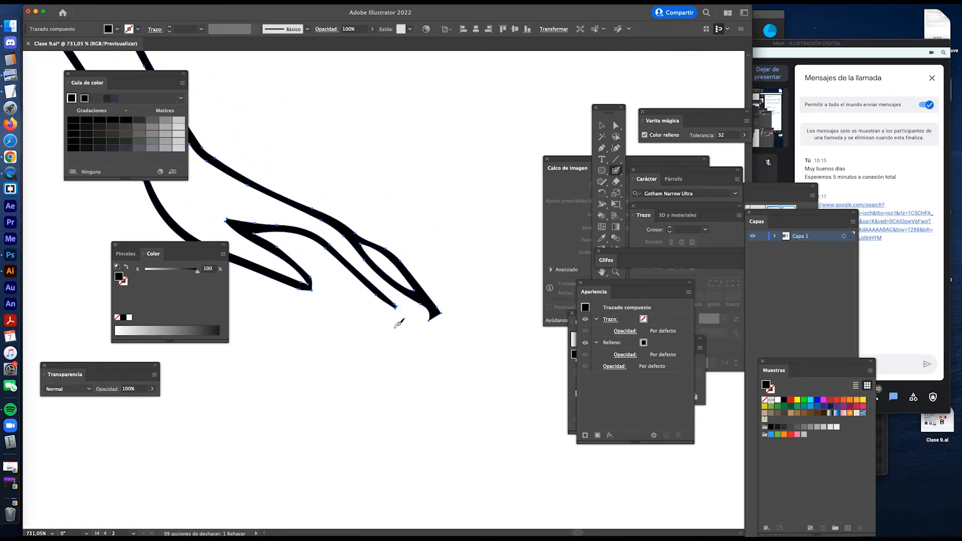
key(Return)
mouse_move(471, 316)
mouse_down()
mouse_move(406, 313)
mouse_move(430, 321)
mouse_move(429, 301)
mouse_up()
key(Return)
Step: Set the Eraser size to 10 pt, tidy the closed fingertip, and deselect the outline
key(shift+e)
key(Return)
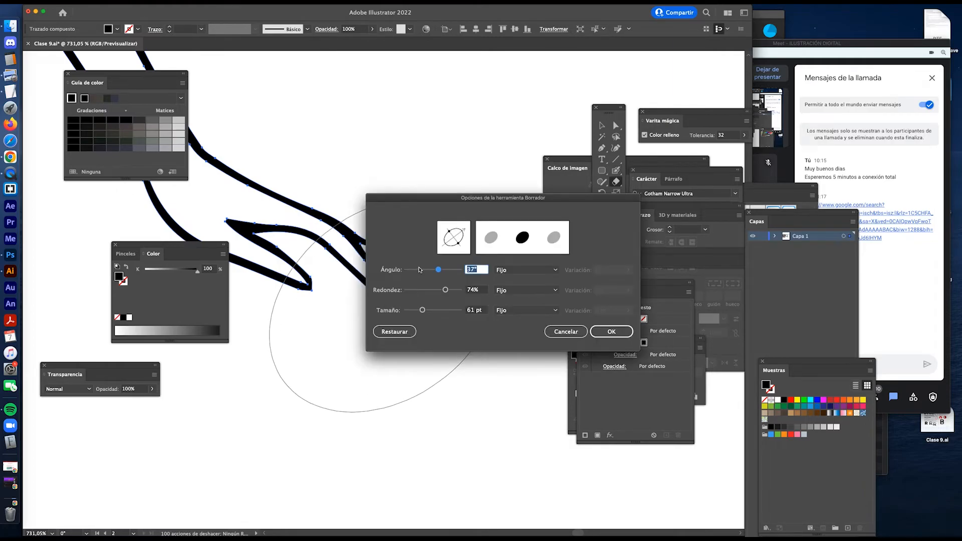
drag(422, 310, 410, 312)
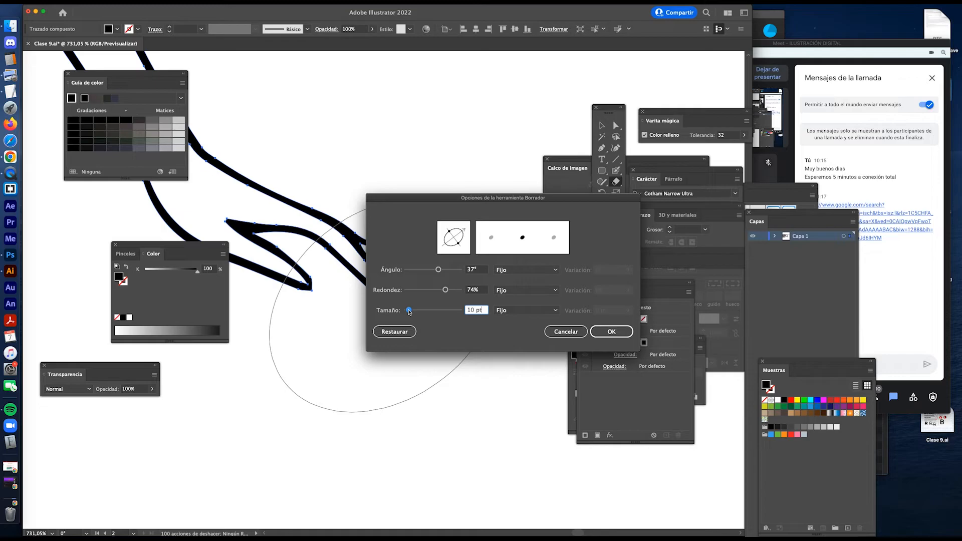
key(Return)
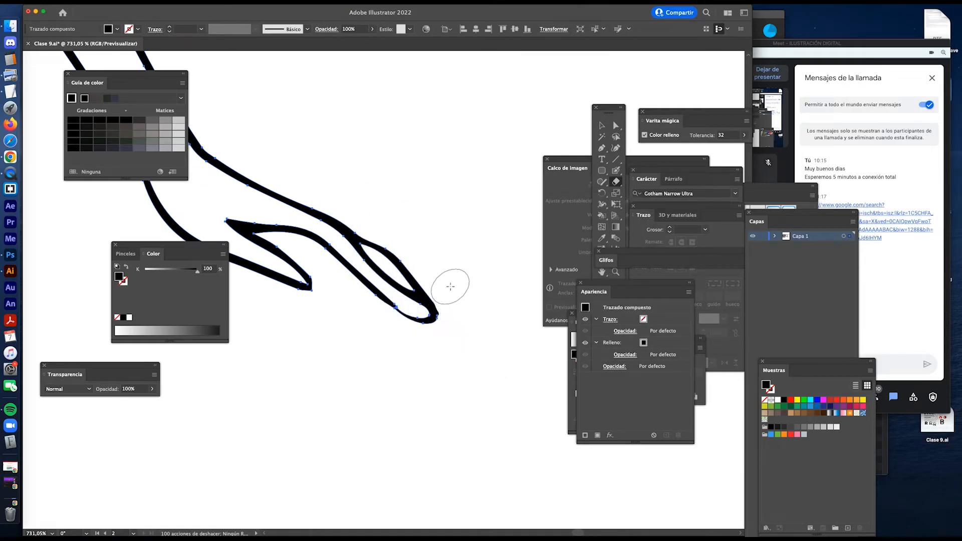
key(z)
alt+click(384, 335)
alt+click(380, 339)
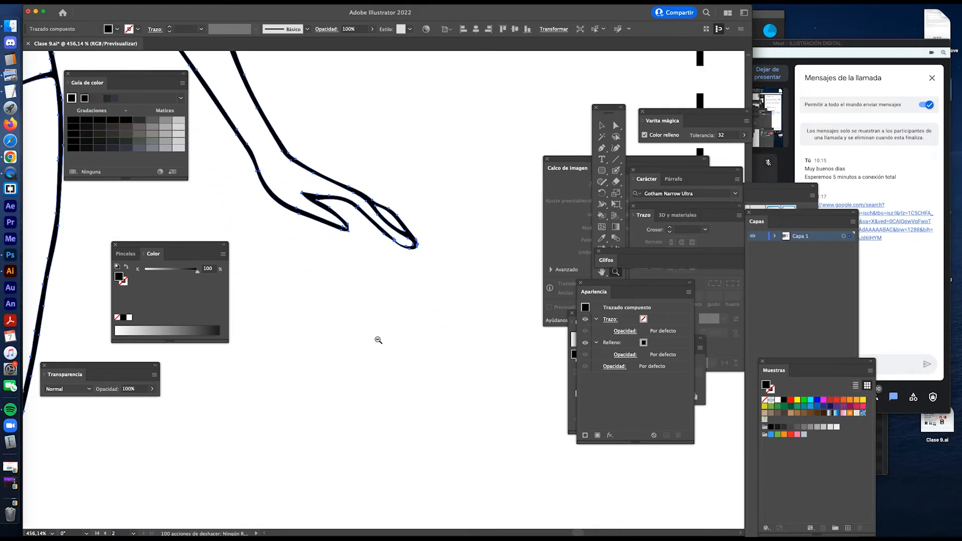
alt+click(378, 340)
key(super+shift+a)
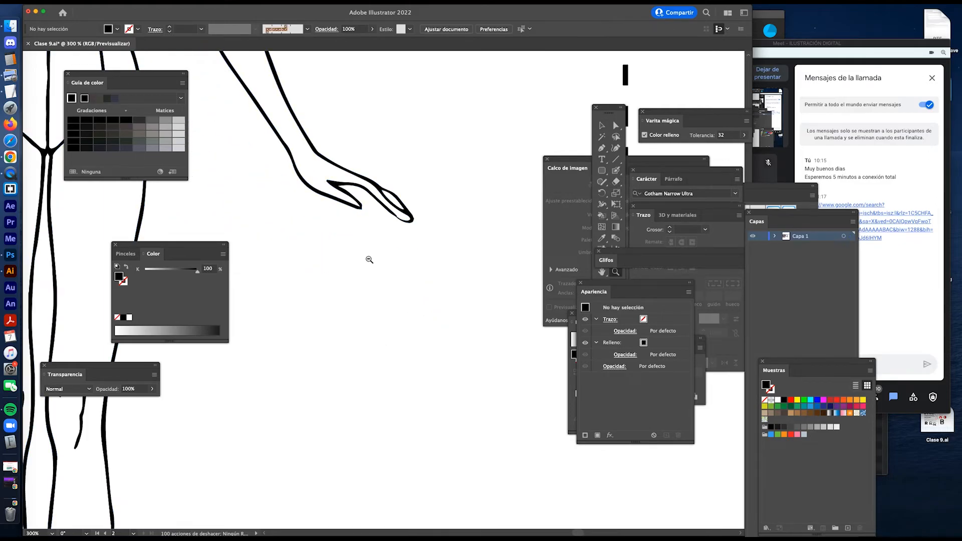
Step: Examine the whole CALCO figure and its torso for lines that are still incomplete
key(super+1)
drag(366, 332, 400, 291)
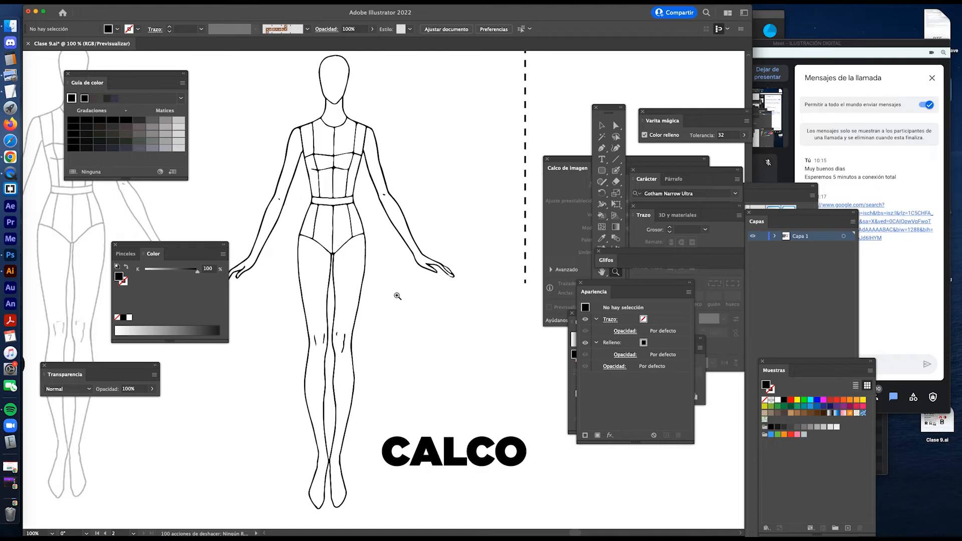
key(v)
drag(376, 350, 402, 362)
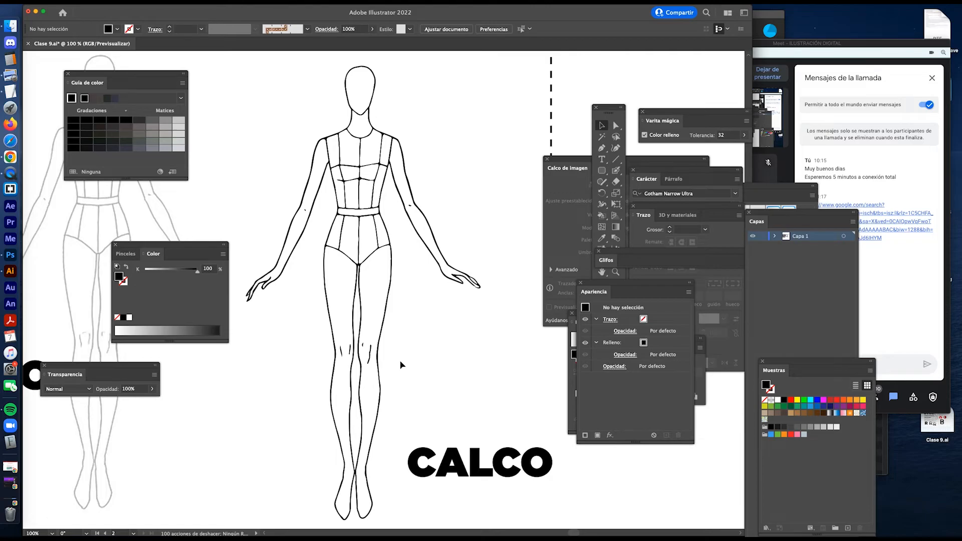
key(z)
drag(307, 210, 436, 288)
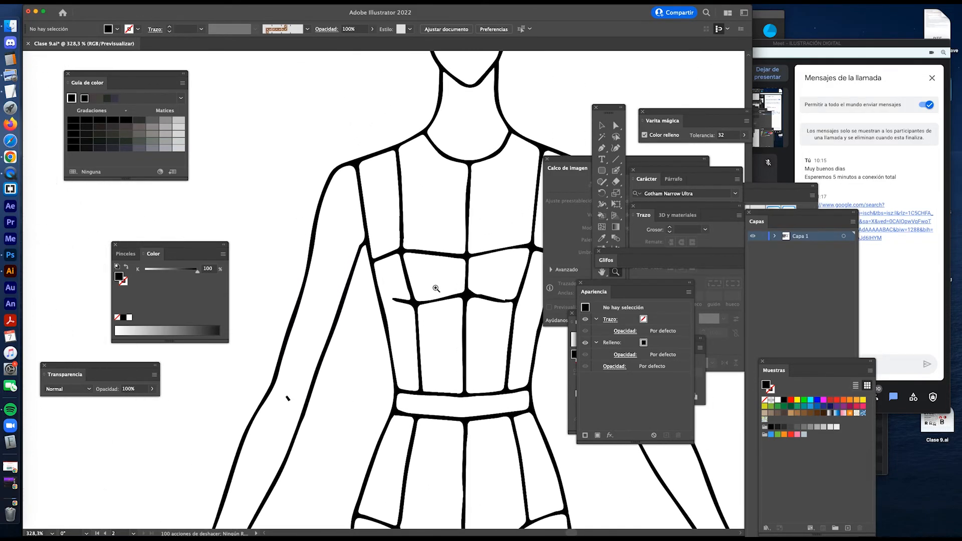
scroll(436, 289, right, 4)
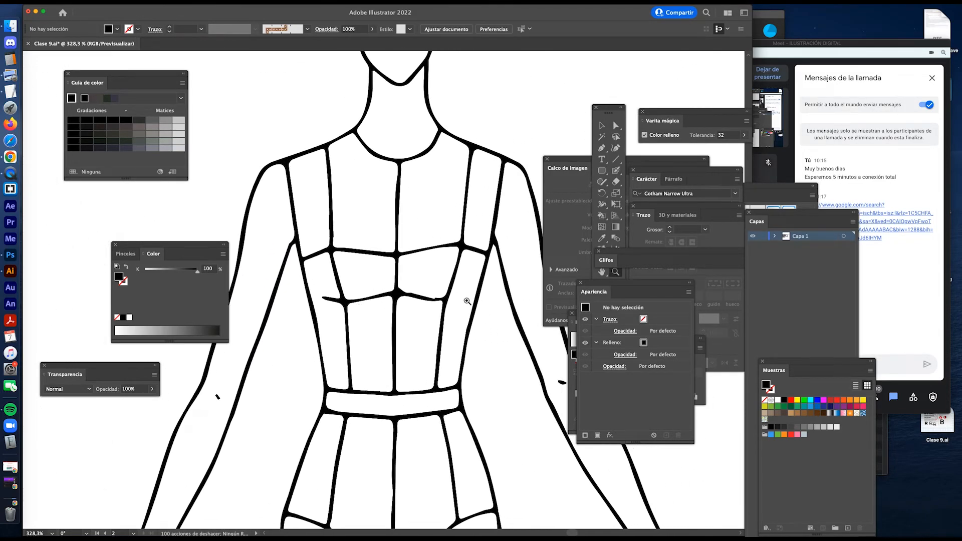
scroll(351, 303, right, 6)
scroll(351, 303, down, 2)
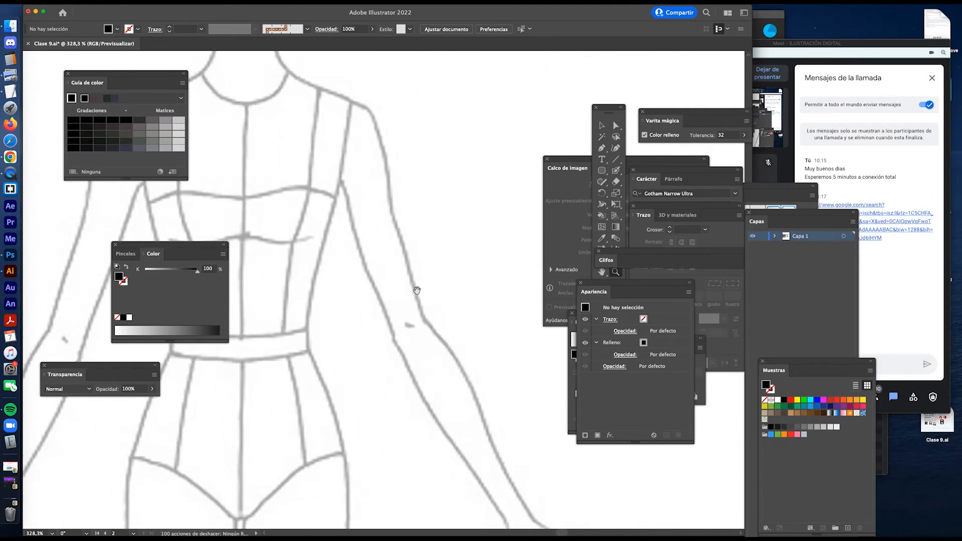
scroll(417, 291, right, 6)
scroll(400, 279, down, 4)
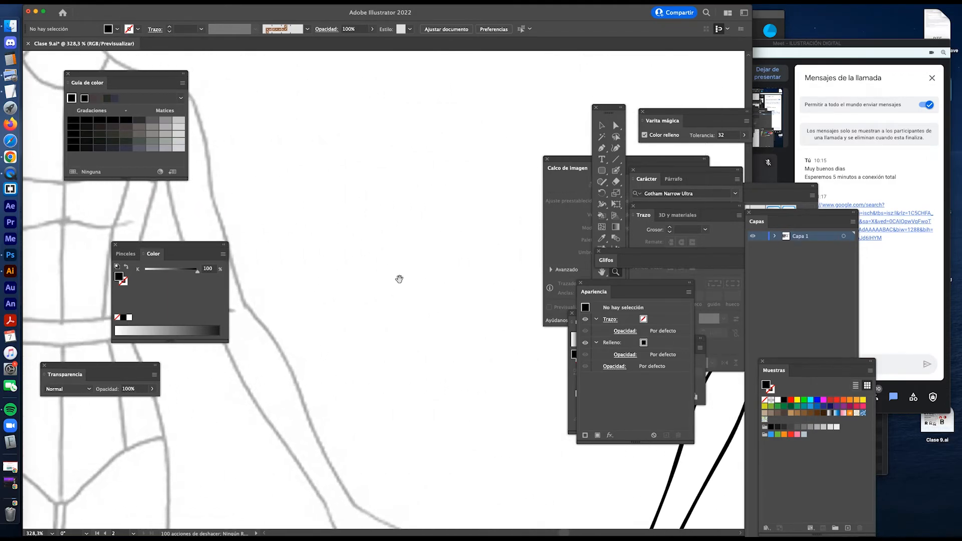
scroll(399, 279, down, 4)
scroll(376, 300, up, 4)
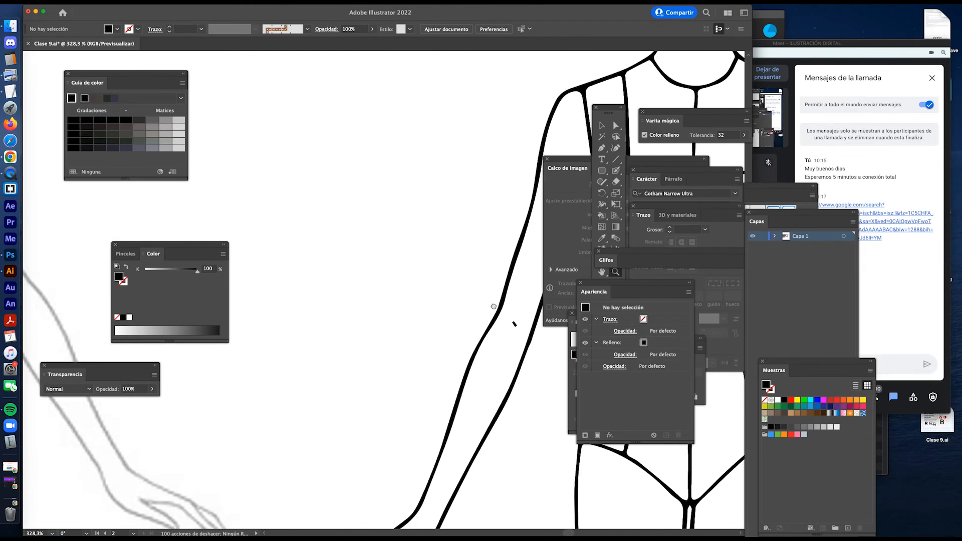
drag(494, 306, 223, 324)
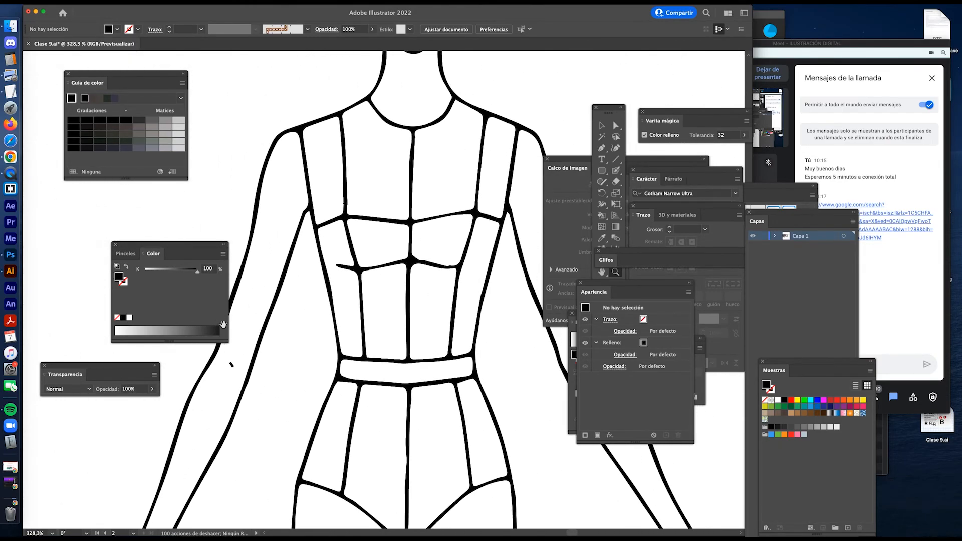
Step: Reactivate the Blob Brush for the traced bust line and set its default brush angle to 180°
scroll(383, 275, up, 4)
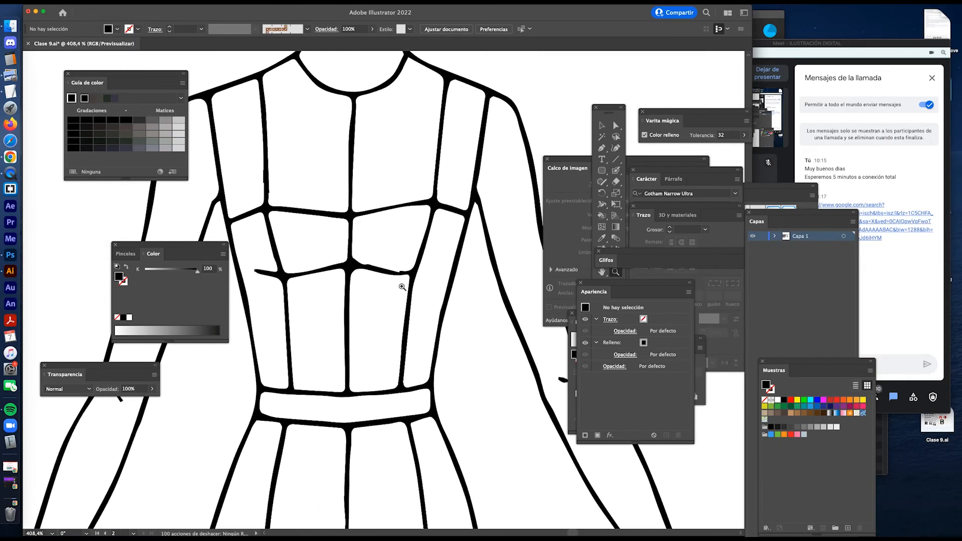
scroll(403, 287, up, 4)
key(b)
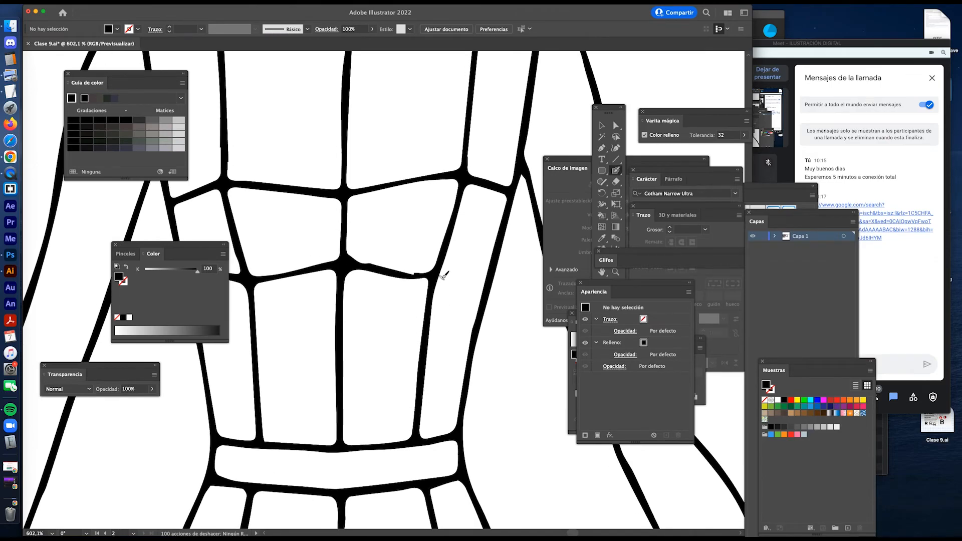
key(Return)
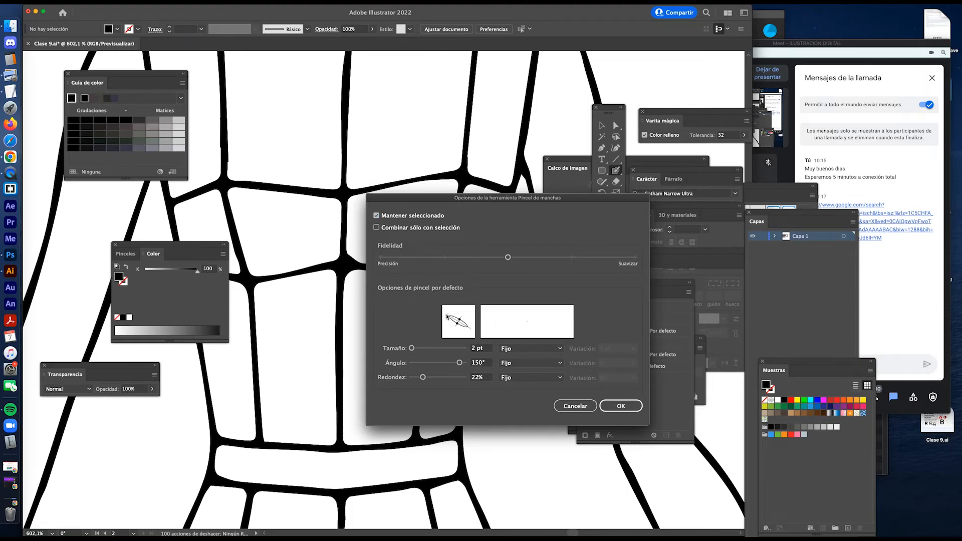
drag(448, 314, 444, 321)
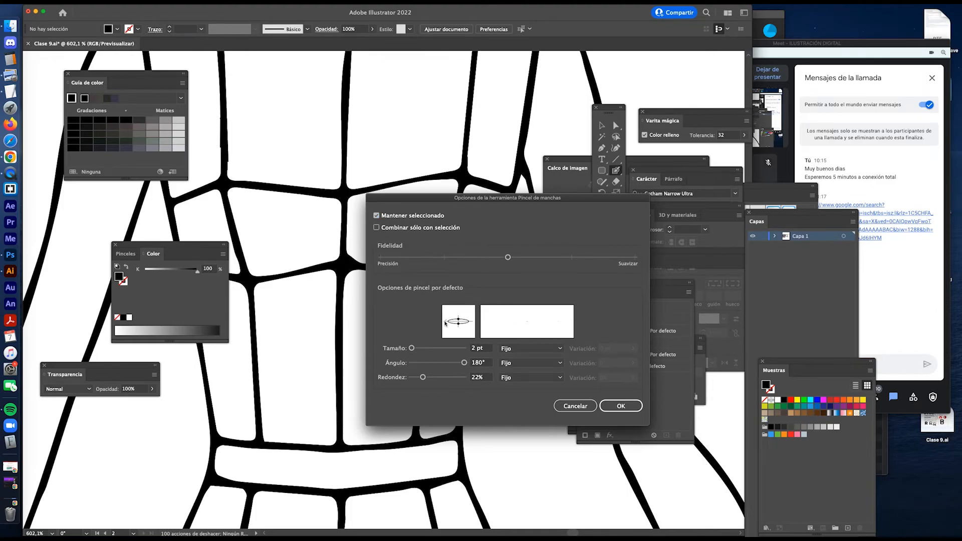
click(606, 404)
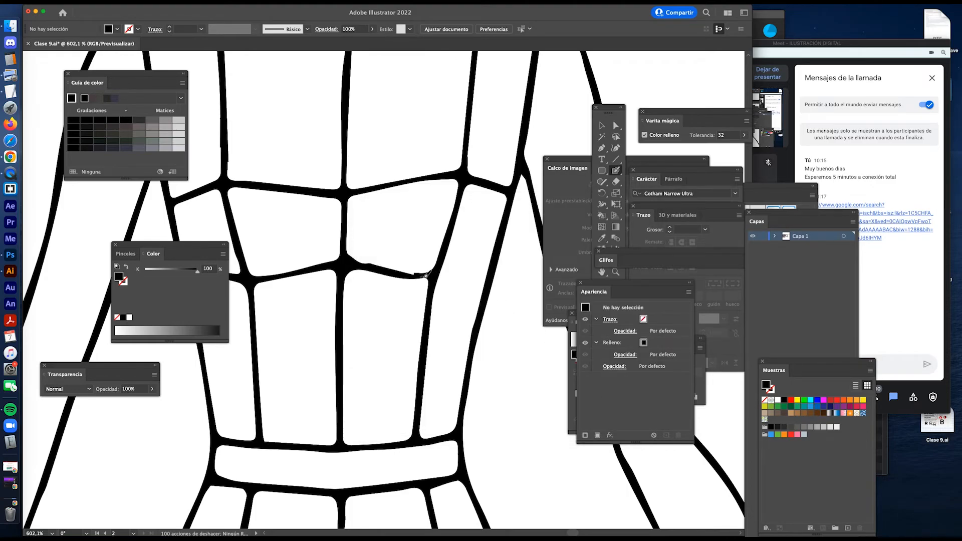
Step: Try extending the short end of the traced bust line with a Blob Brush stroke, and remove the stroke
drag(446, 268, 470, 256)
mouse_move(443, 286)
mouse_down()
mouse_move(481, 285)
mouse_move(422, 301)
mouse_up()
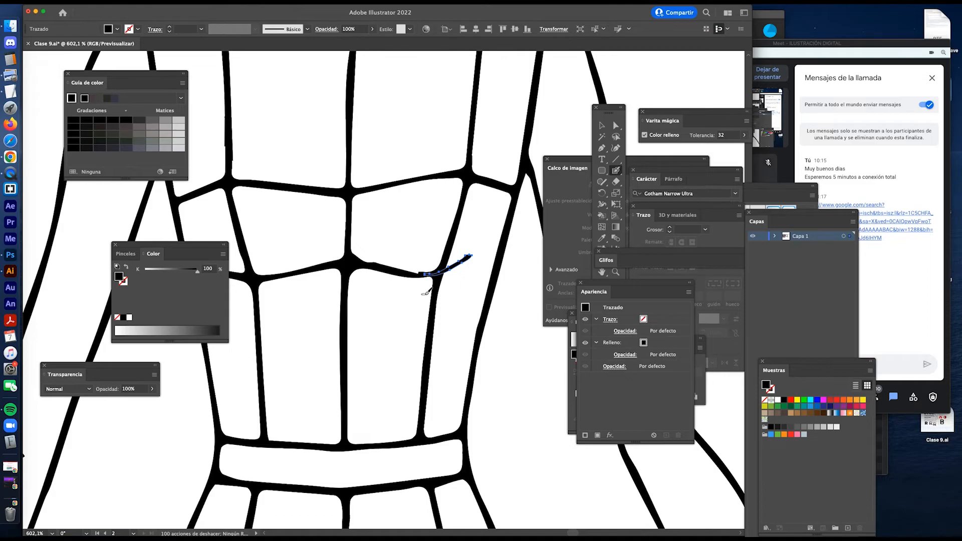
key(Delete)
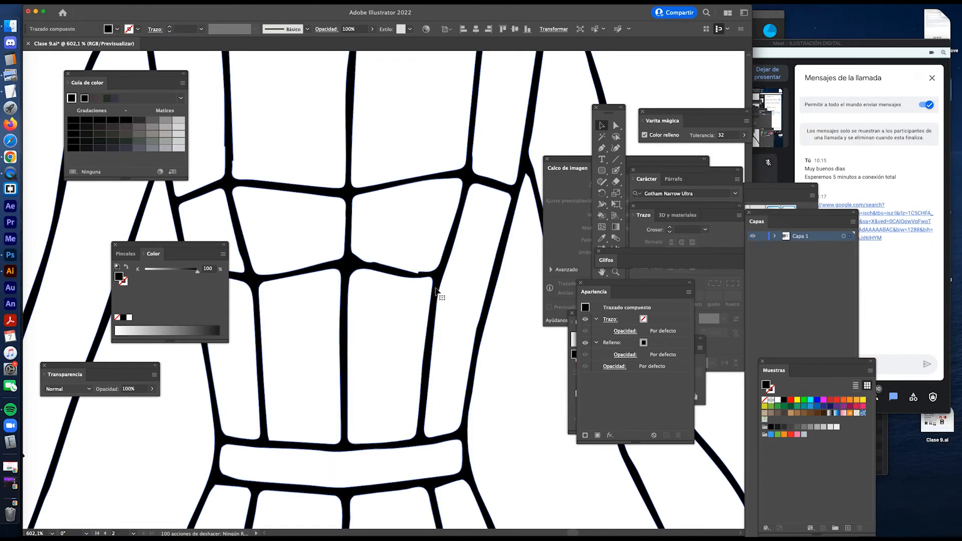
key(v)
click(451, 305)
key(super+z)
Step: Isolate the outline's compound path and extend the short end of the bust line past the princess seam with Blob Brush strokes
double_click(434, 279)
key(n)
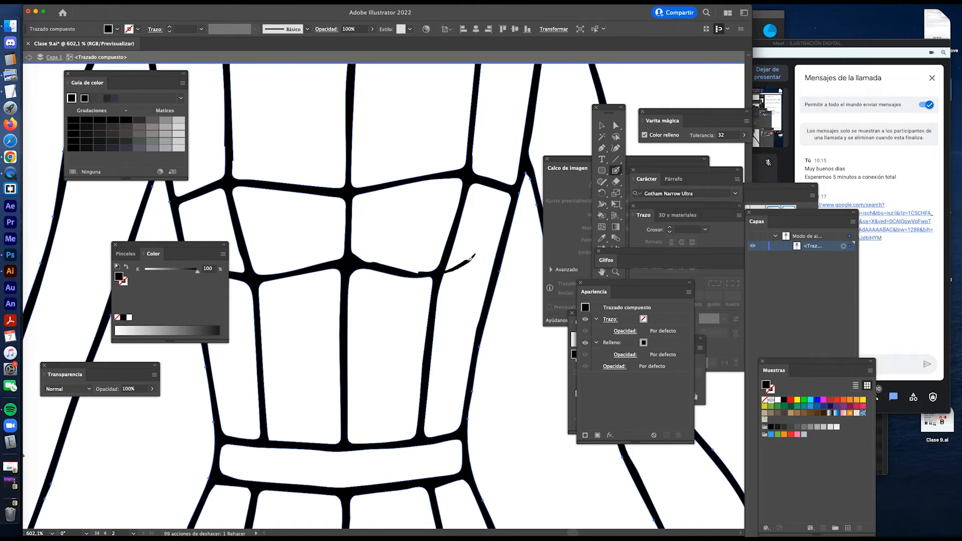
drag(471, 258, 473, 258)
key(super+z)
drag(442, 271, 470, 263)
drag(442, 270, 469, 264)
drag(443, 271, 476, 260)
Step: Activate the Eraser for the opposite end of the bust line and set its size to 2 pt
scroll(396, 311, left, 5)
key(z)
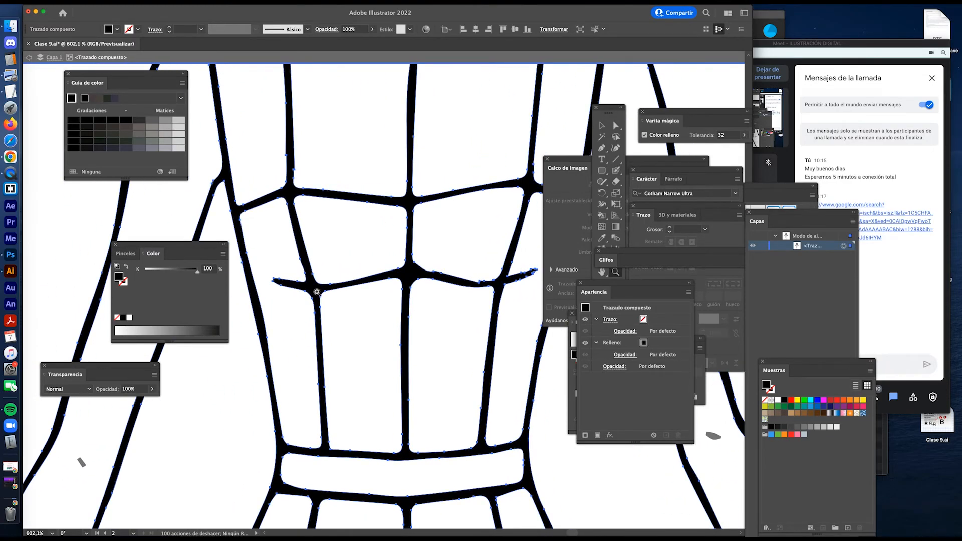
click(316, 292)
click(315, 293)
drag(402, 290, 353, 306)
key(shift+e)
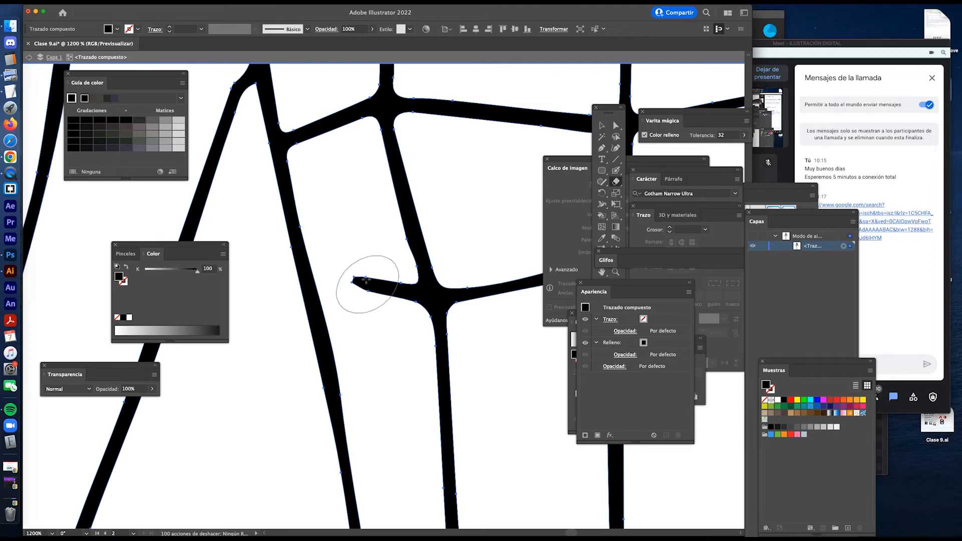
key(Return)
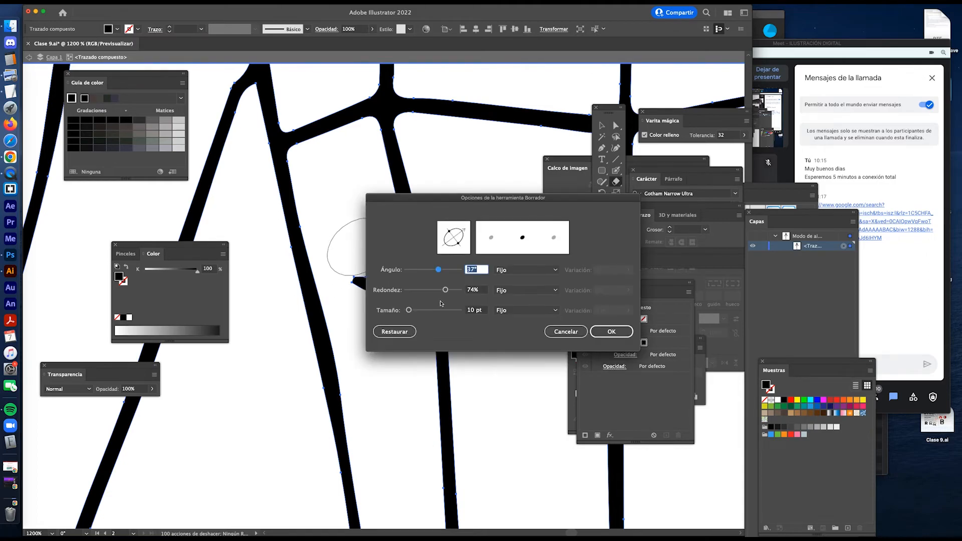
drag(410, 310, 408, 311)
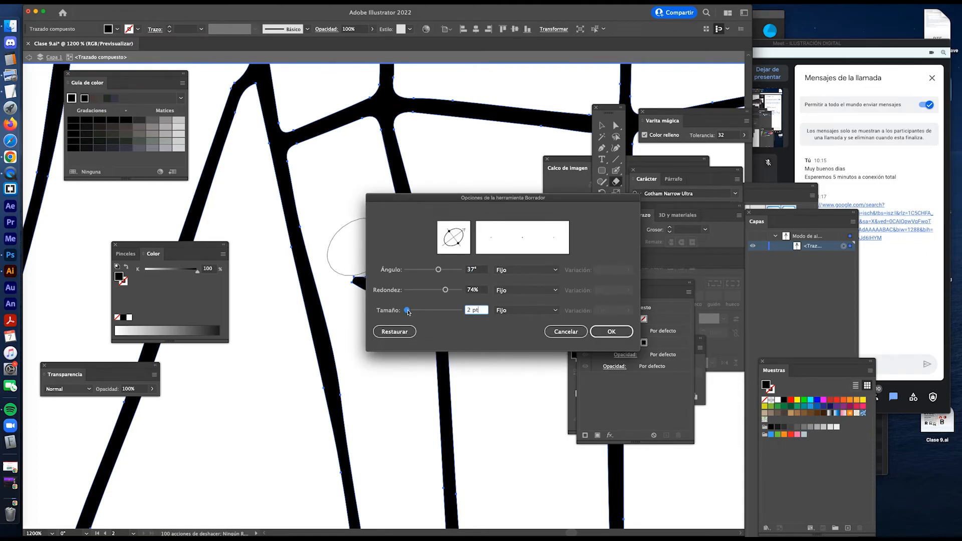
click(611, 331)
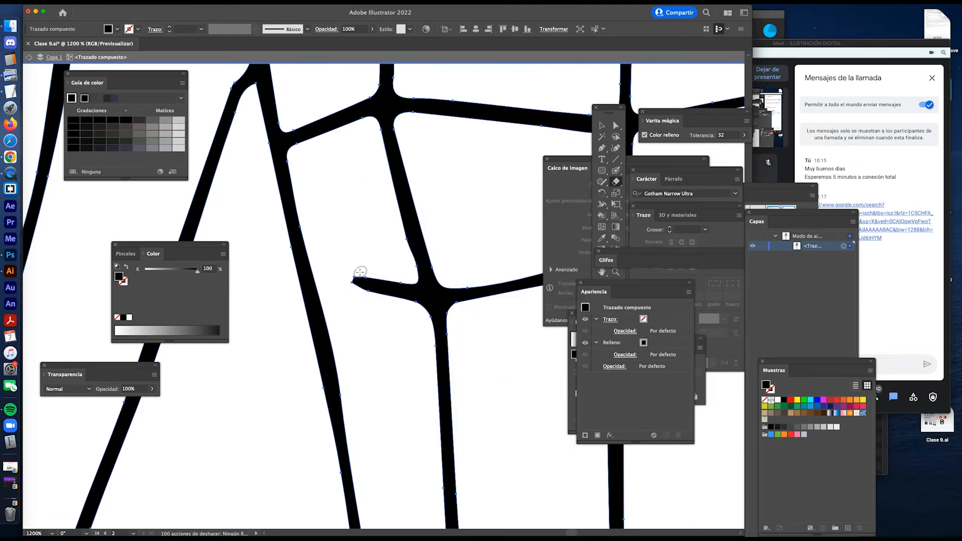
Step: Thin the tip of the traced bust line's opposite end with an Eraser stroke
mouse_move(354, 271)
mouse_down()
mouse_move(412, 285)
mouse_move(386, 248)
mouse_move(444, 294)
mouse_move(353, 269)
mouse_move(399, 277)
mouse_move(355, 277)
mouse_move(396, 281)
mouse_up()
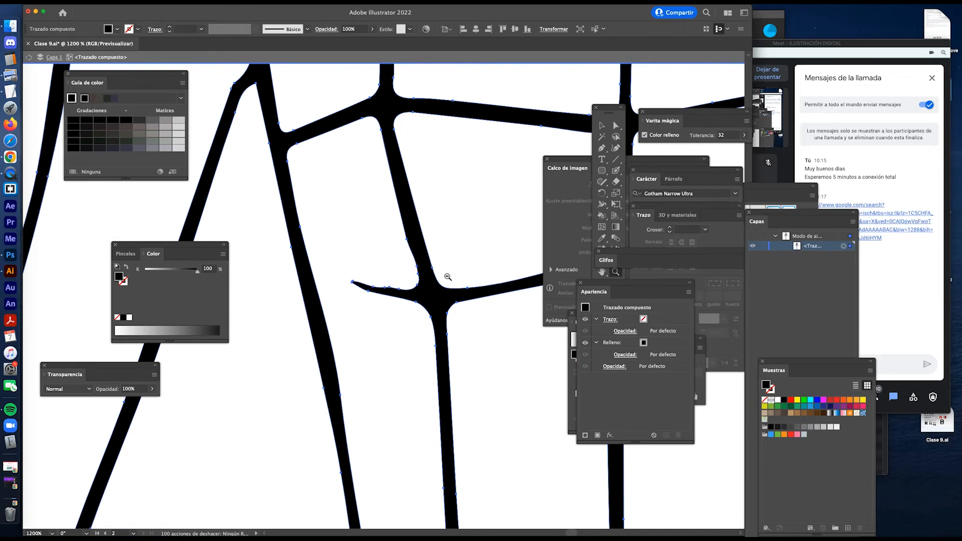
alt+super+click(443, 282)
alt+click(442, 283)
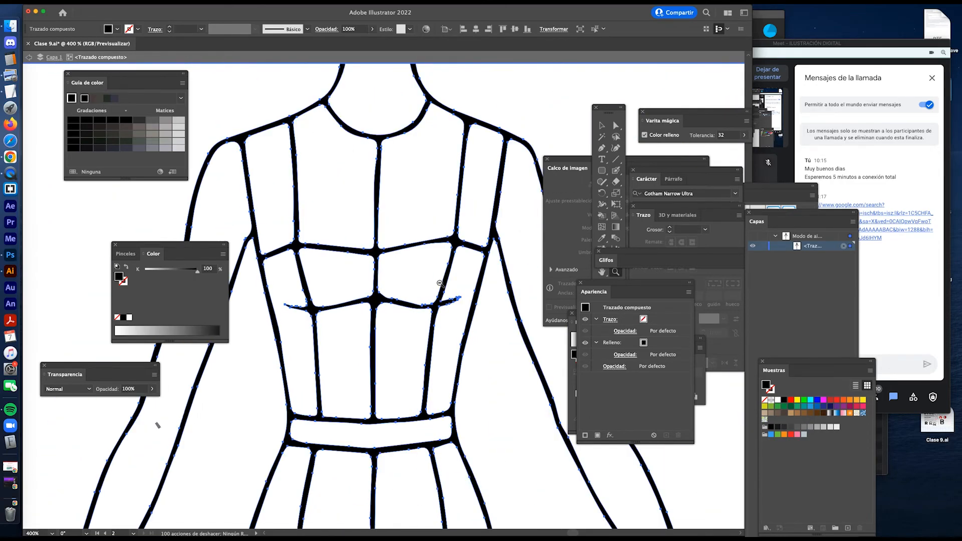
Step: Retouch the notch in the bust line beside the princess seam with the Blob Brush
super+click(495, 346)
drag(437, 322, 509, 366)
key(n)
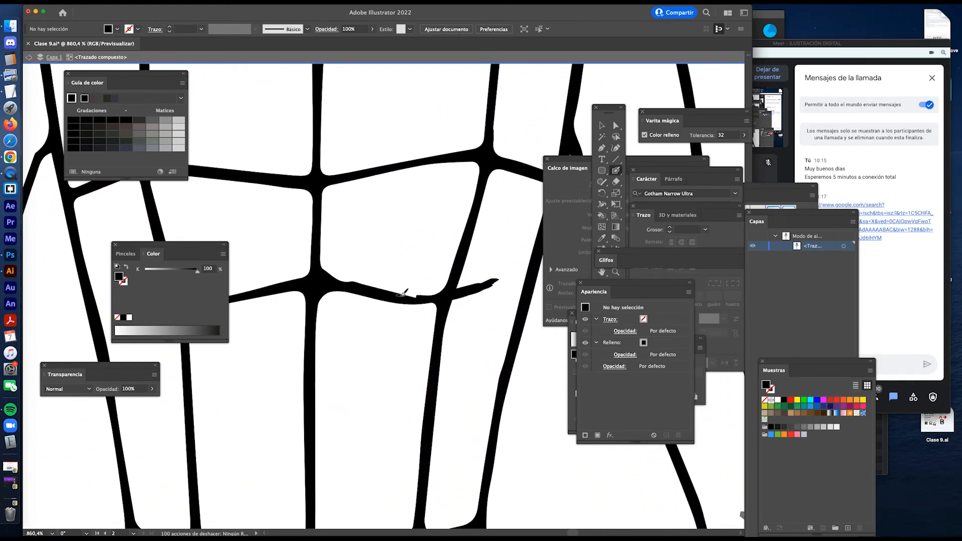
super+click(418, 295)
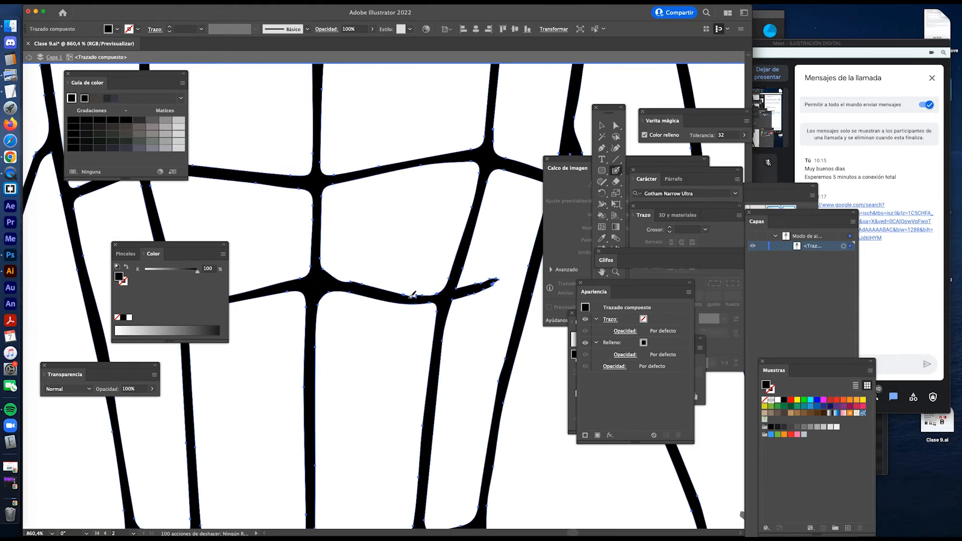
Step: Exit isolation of the traced outline's compound path and clear the selection
key(z)
key(super+1)
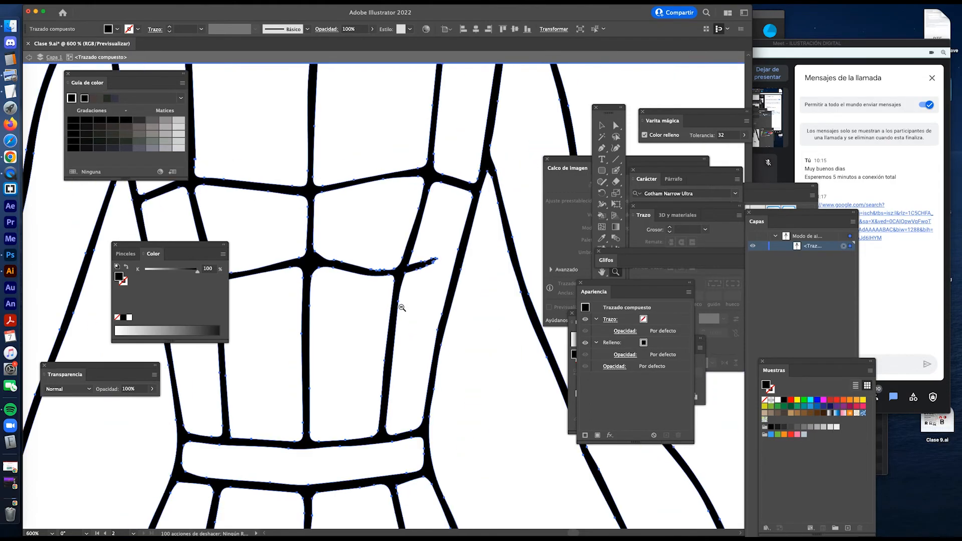
key(v)
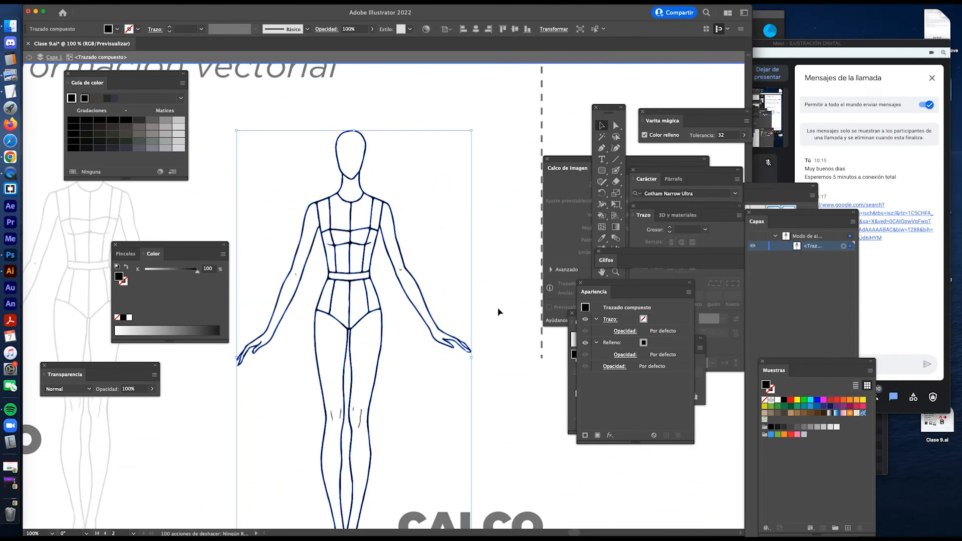
double_click(513, 311)
drag(395, 320, 427, 304)
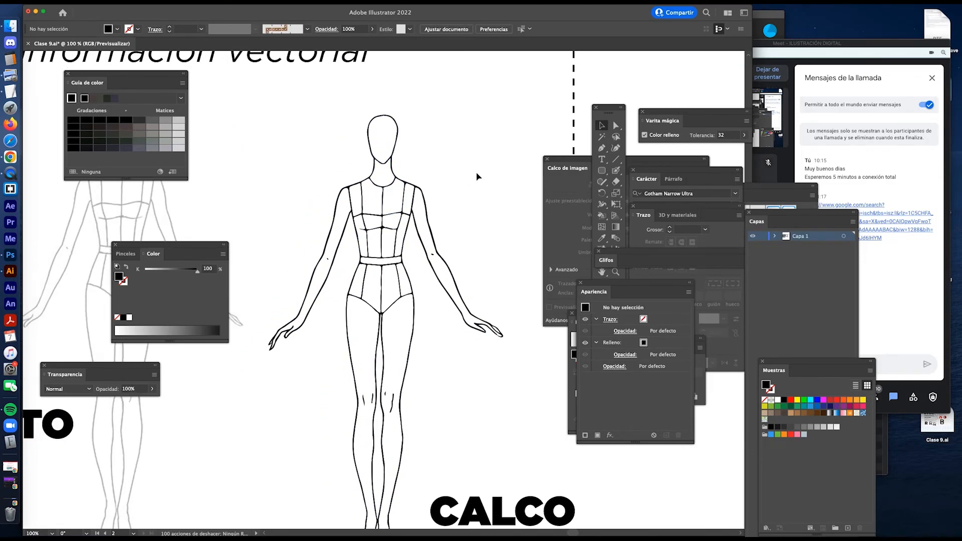
Step: Fill the CALCO figure's head with orange-red f15a24 and its neck with light orange fbb03b using Direct Selection
click(617, 126)
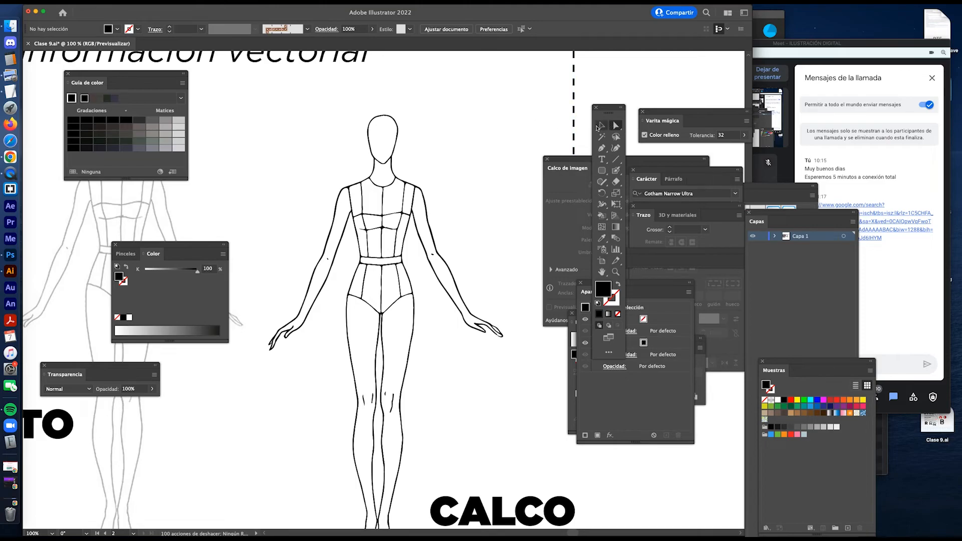
click(384, 146)
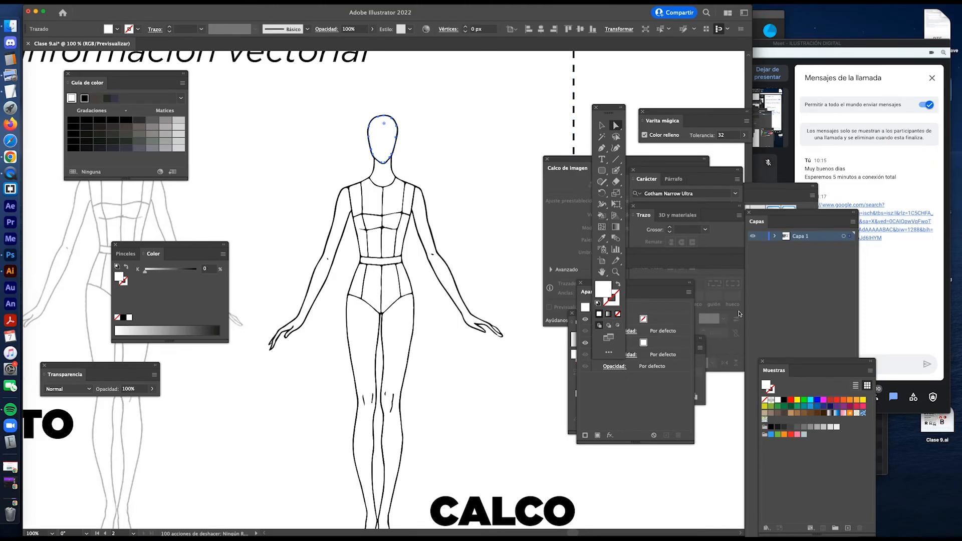
click(844, 401)
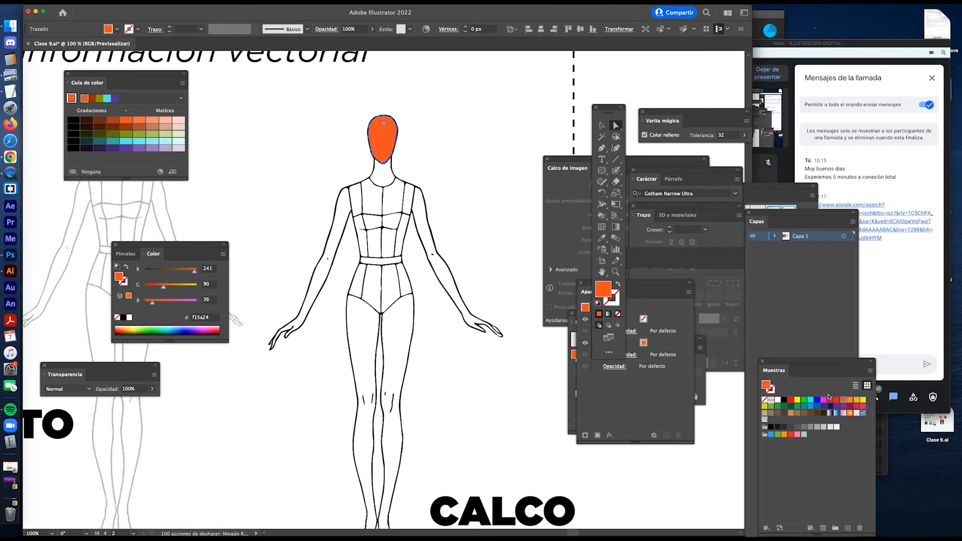
click(384, 177)
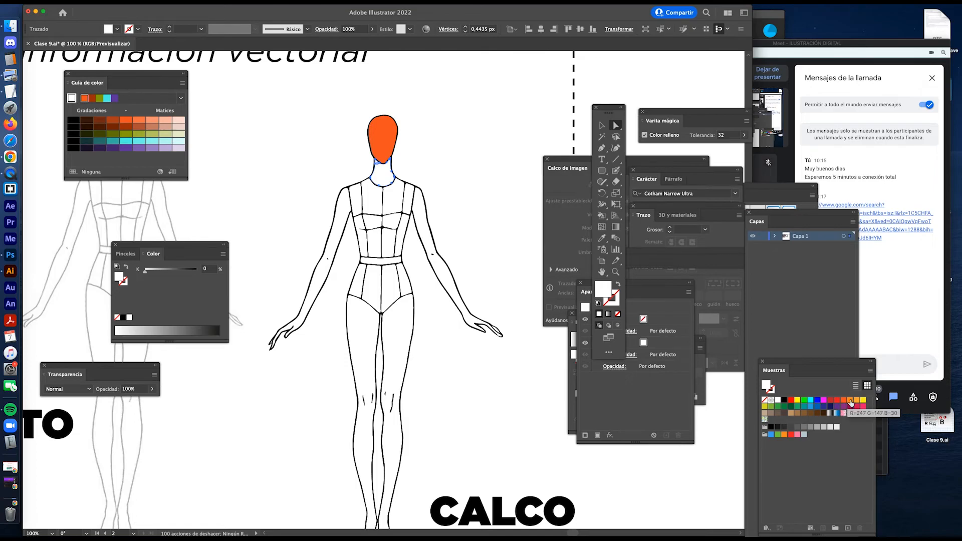
click(851, 401)
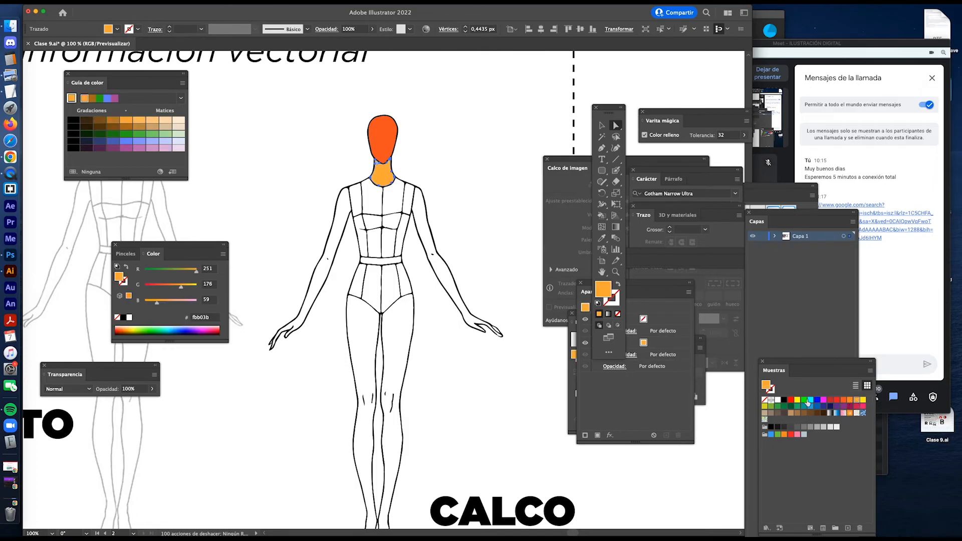
Step: Fill both upper chest panels beside the centre front line with orange f7931e and deselect
click(375, 206)
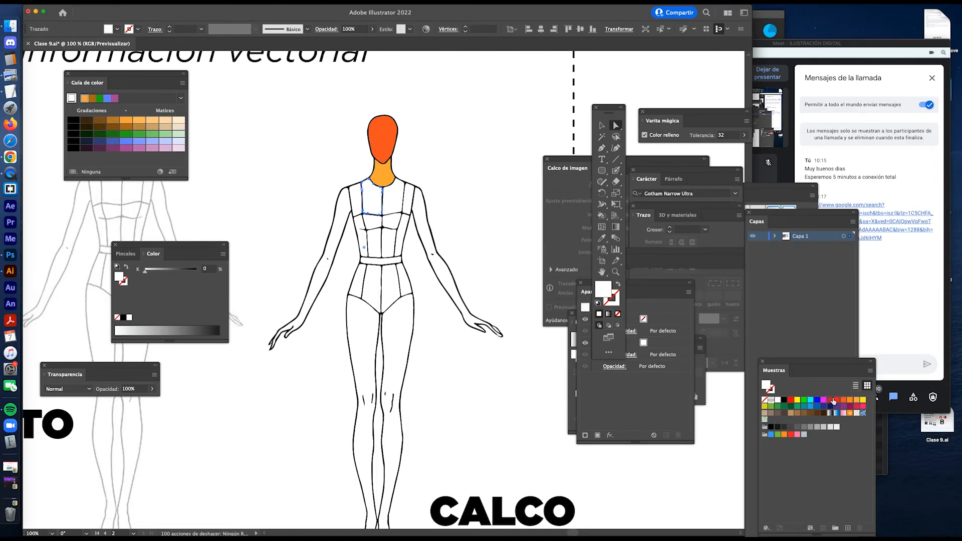
click(849, 402)
click(393, 201)
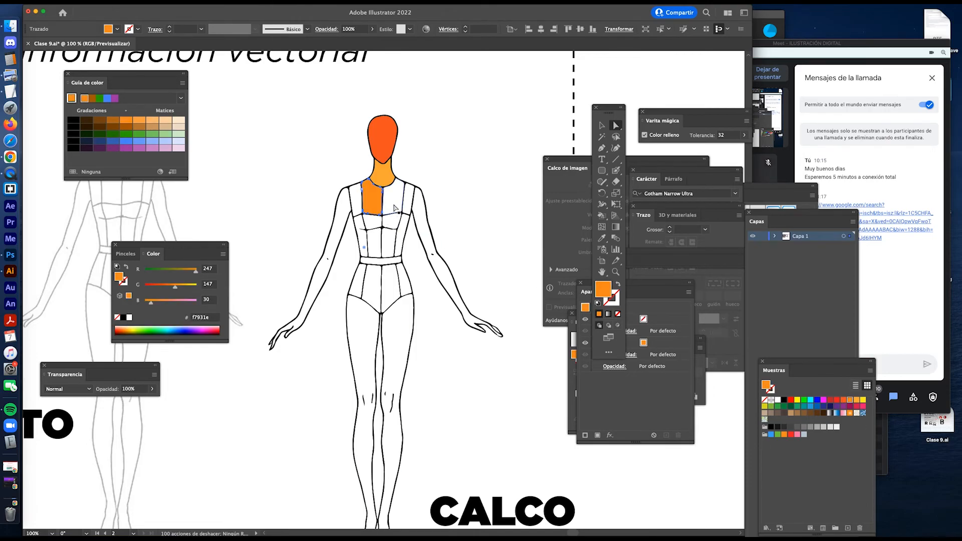
click(852, 402)
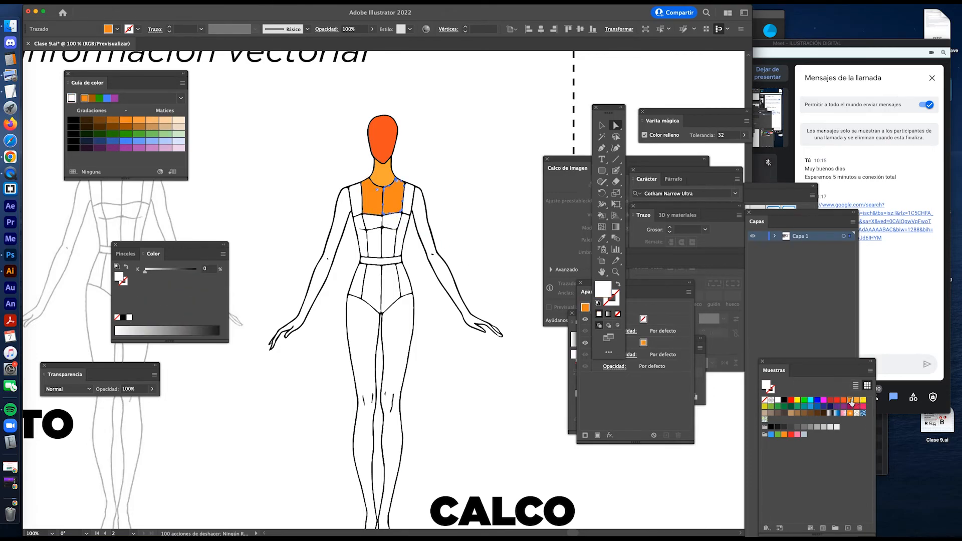
click(443, 277)
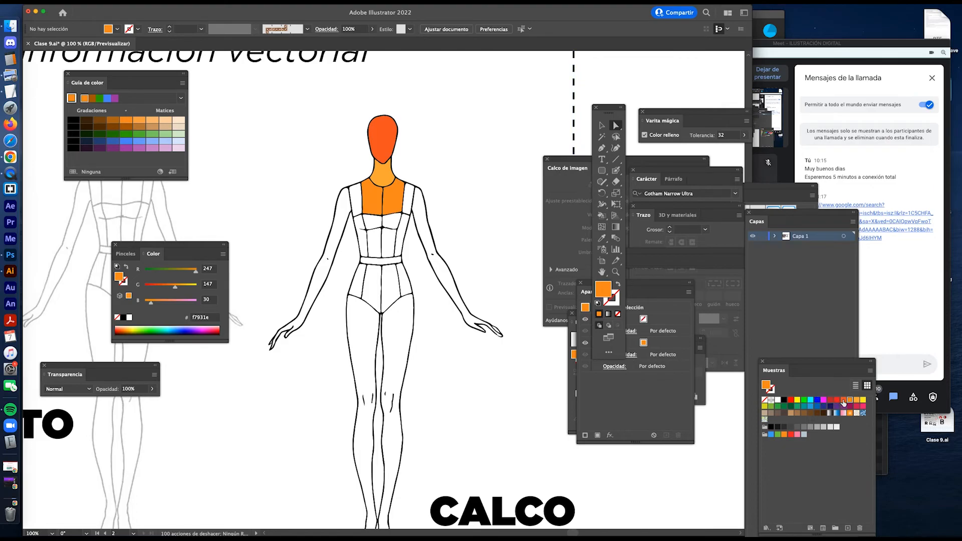
Step: Fill both legs of the CALCO figure with orange f7931e and leave nothing selected
click(844, 400)
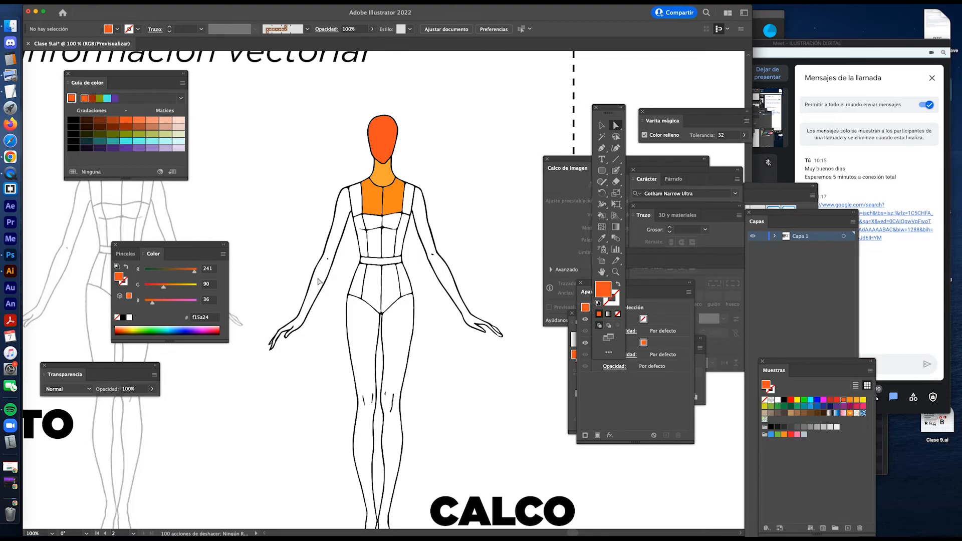
click(359, 341)
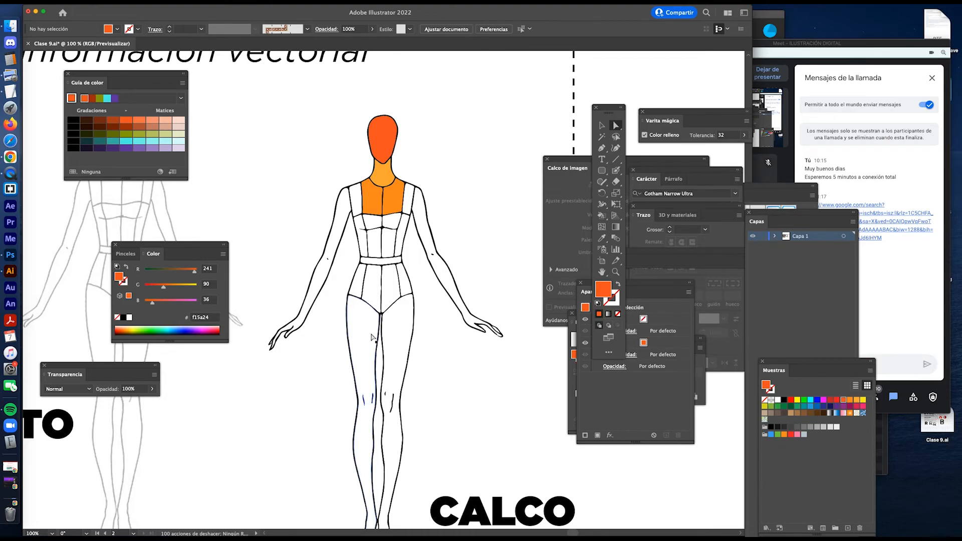
click(850, 401)
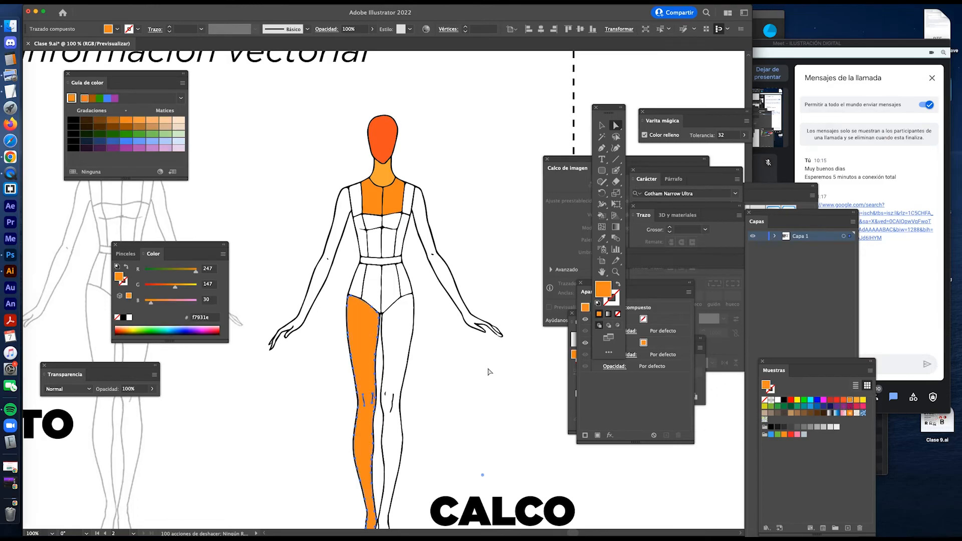
click(397, 348)
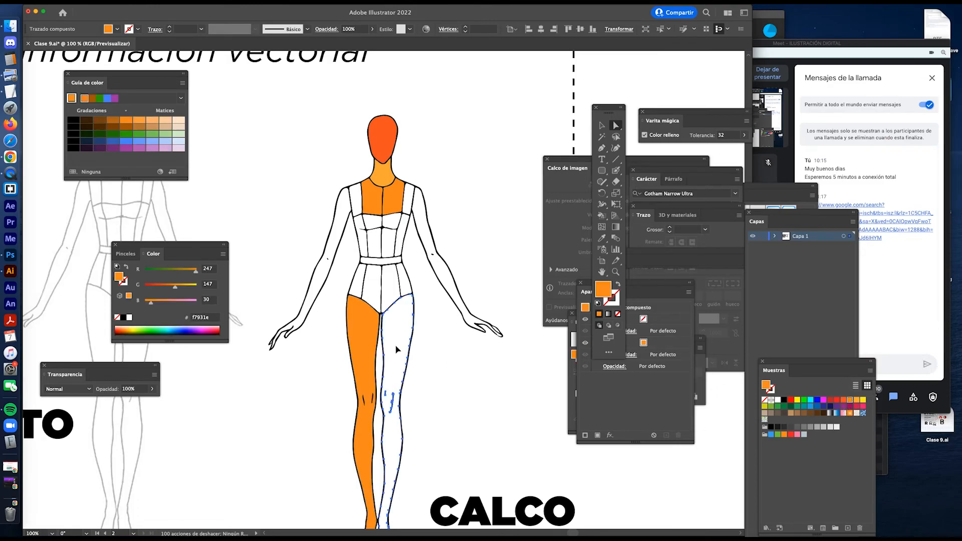
click(850, 401)
click(463, 234)
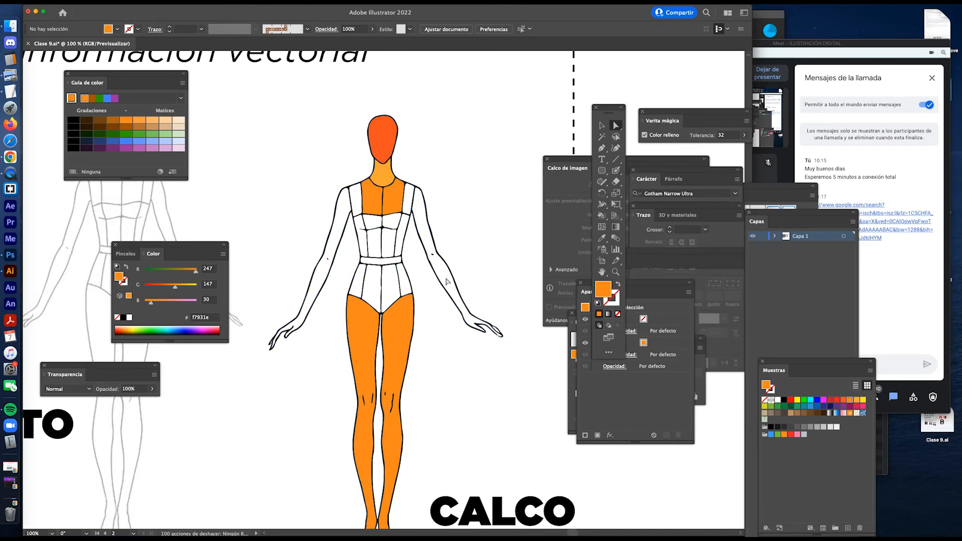
click(392, 293)
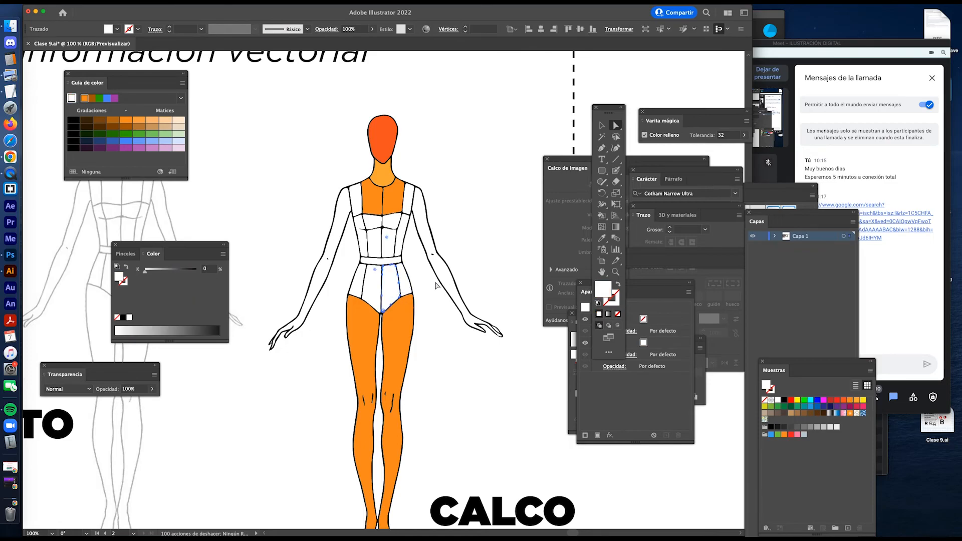
click(446, 282)
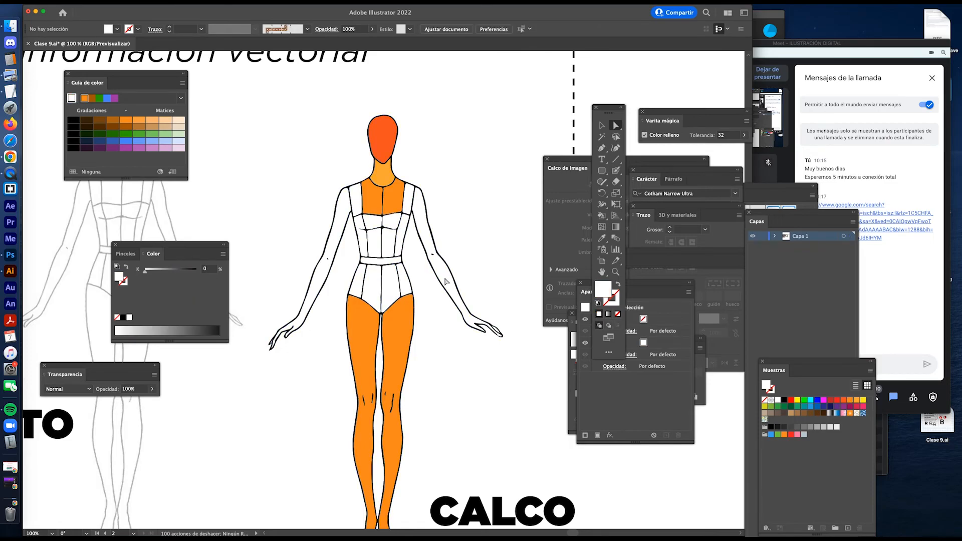
Step: Hide all panels and compare the coloured CALCO figure with the FOTO figure on the artboard
key(z)
alt+click(396, 283)
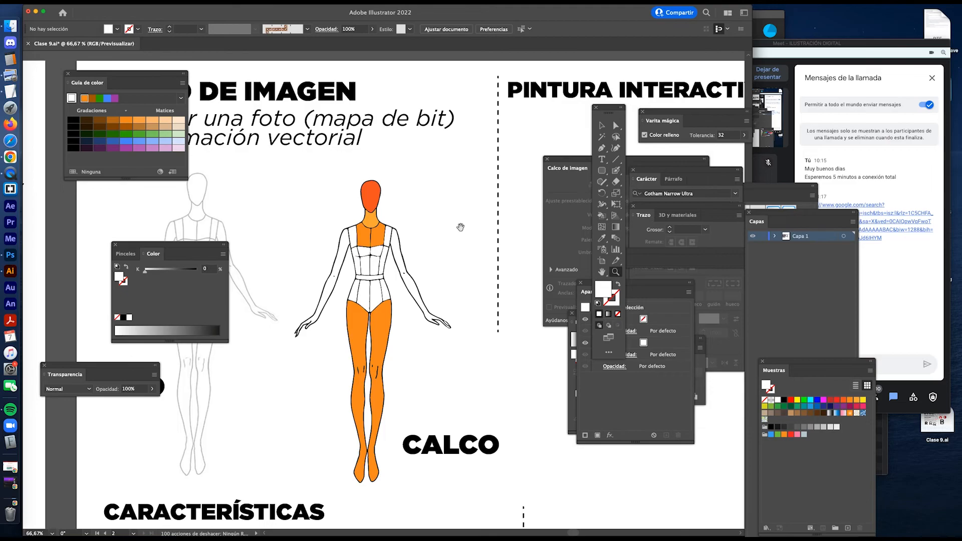
scroll(331, 240, right, 10)
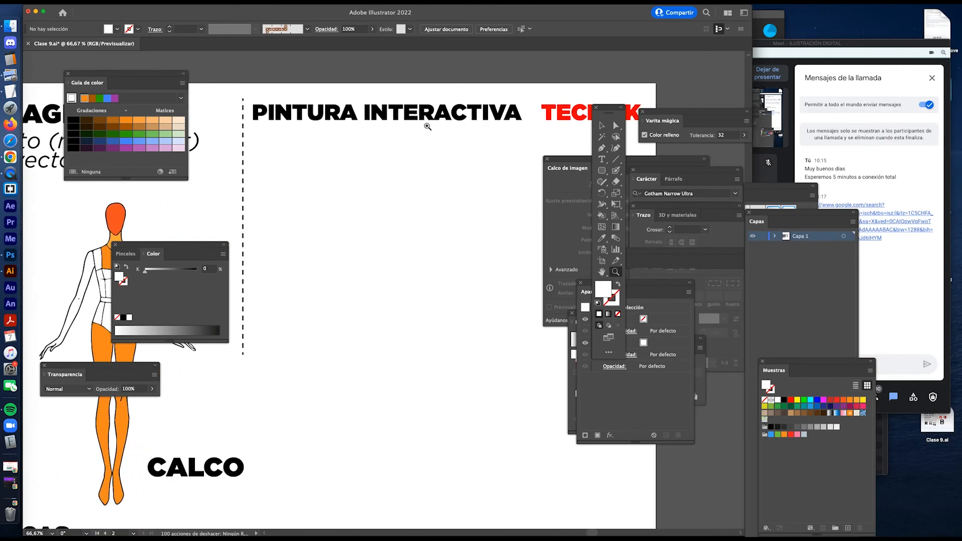
alt+click(393, 199)
scroll(373, 234, down, 5)
scroll(373, 234, left, 5)
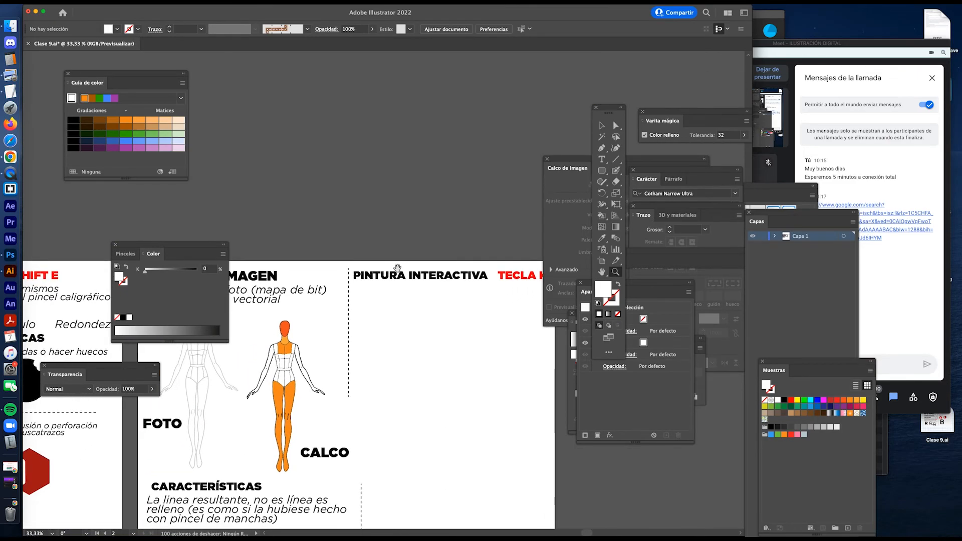
key(Tab)
scroll(448, 227, down, 3)
scroll(448, 227, left, 4)
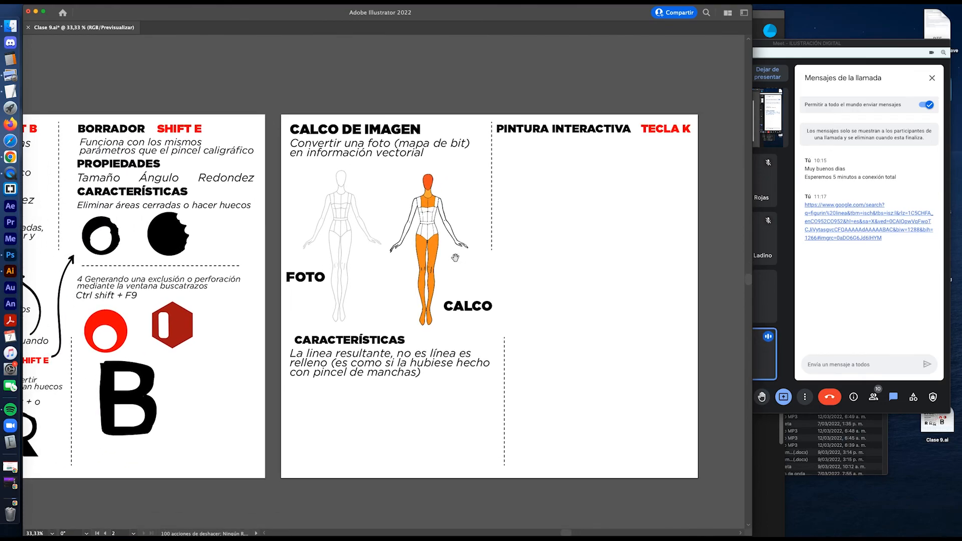
scroll(461, 229, down, 1)
scroll(462, 229, left, 3)
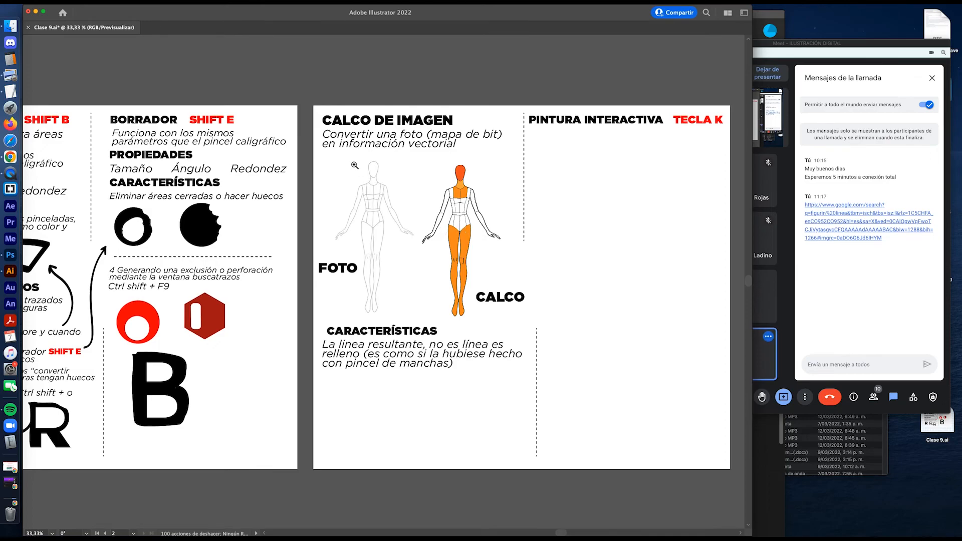
drag(355, 166, 448, 278)
scroll(447, 278, down, 1)
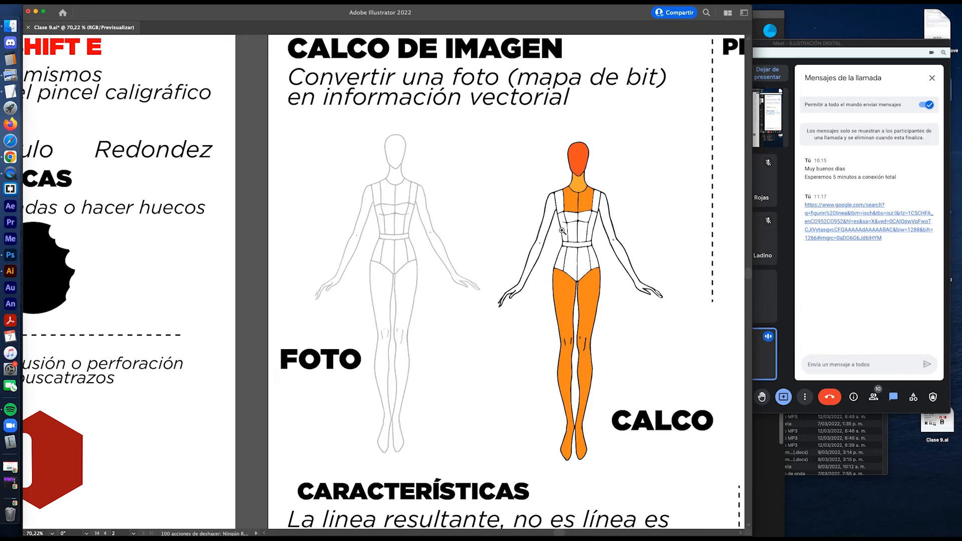
Step: Undo the test fills on the CALCO figure's legs, chest, neck and head, and clear the selection
key(super+z)
key(super+z)
key(super+z)
key(super+z)
key(super+z)
key(super+z)
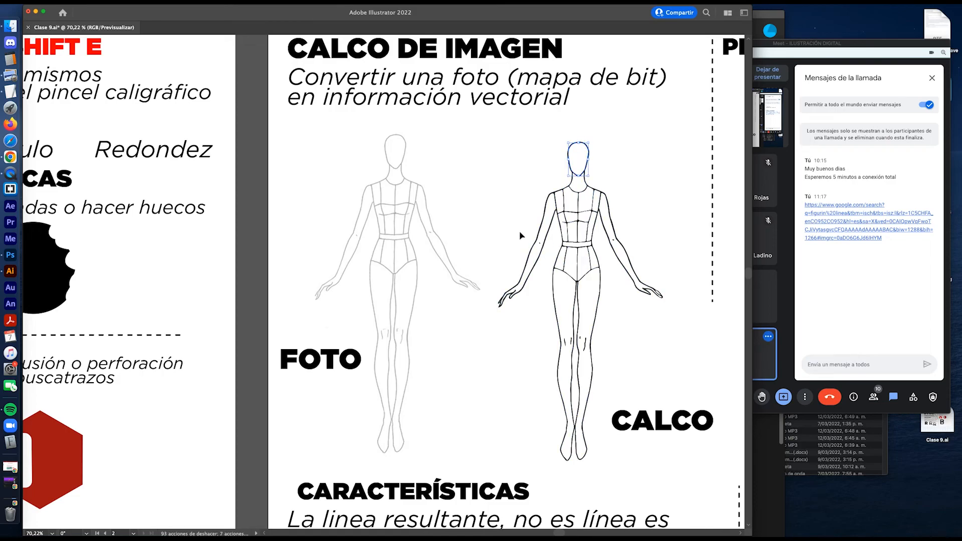
key(super+z)
click(621, 308)
Step: Examine the image trace notes alongside the blob brush and eraser notes across the two artboards
key(super+minus)
key(super+minus)
key(super+minus)
drag(486, 276, 556, 228)
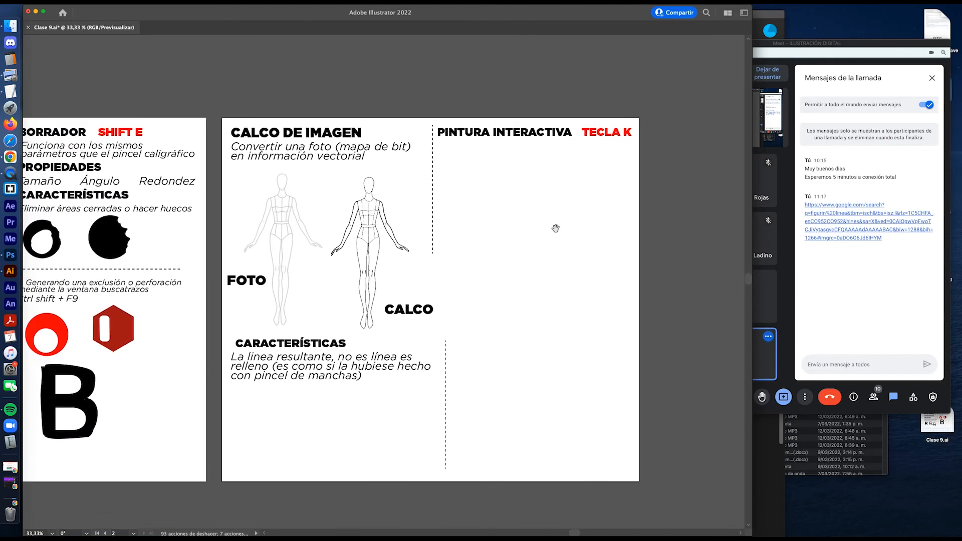
scroll(556, 229, left, 3)
scroll(551, 241, down, 2)
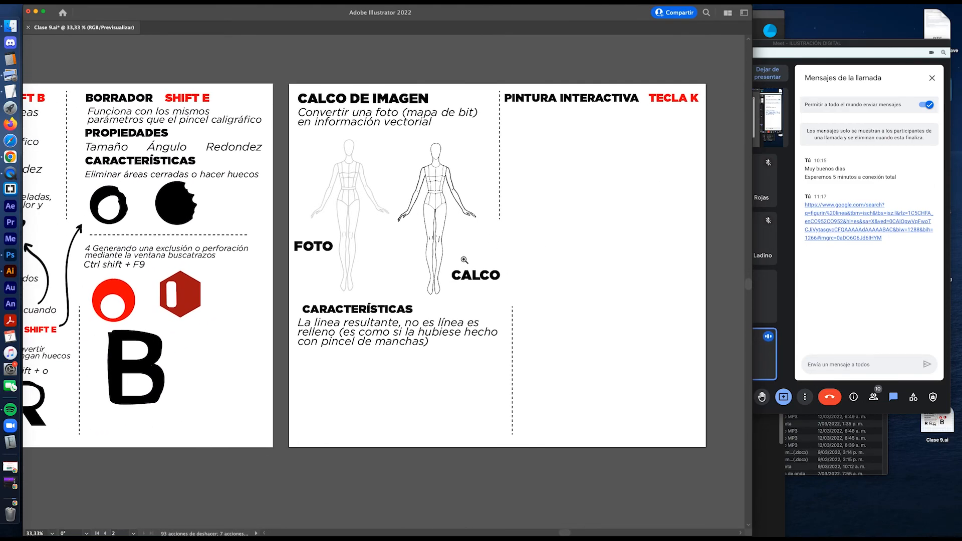
scroll(511, 316, left, 1)
scroll(527, 318, left, 6)
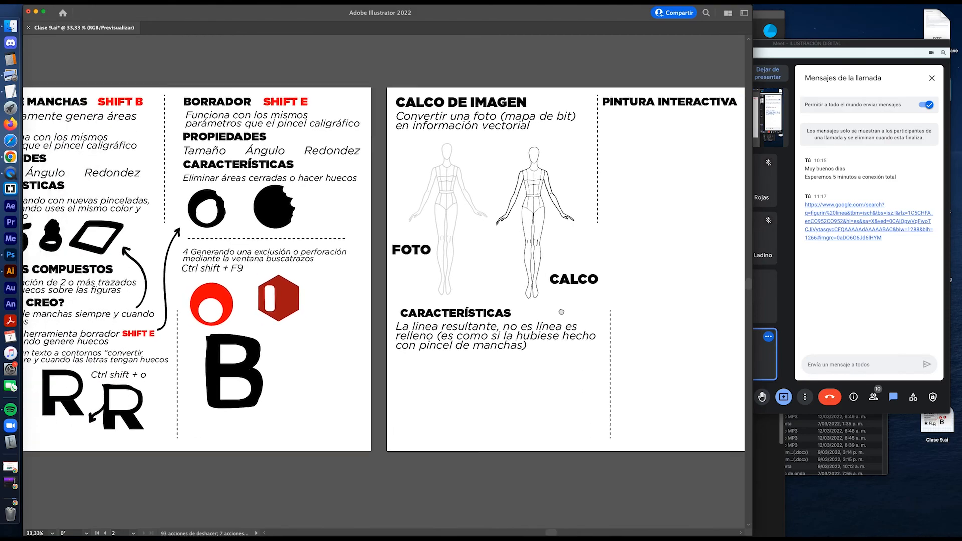
scroll(591, 307, right, 1)
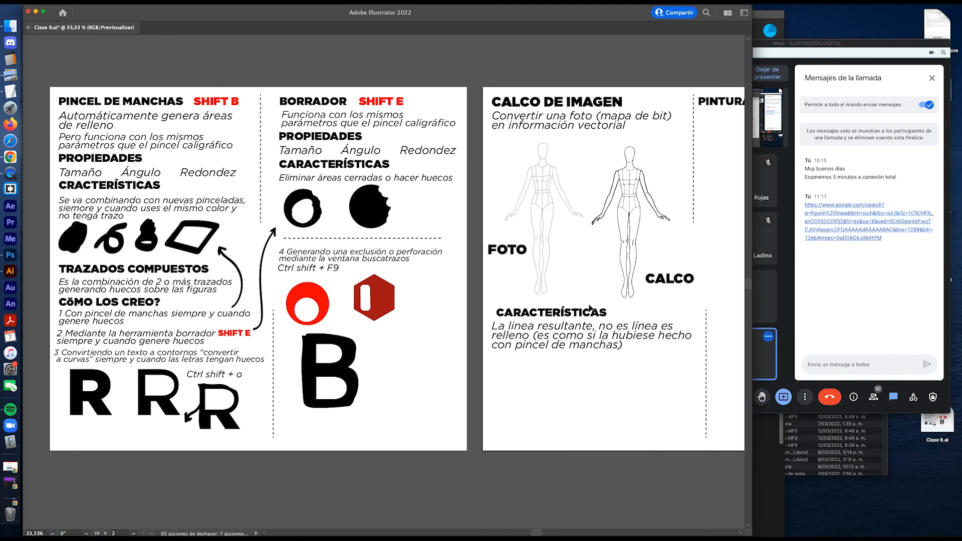
scroll(593, 304, right, 2)
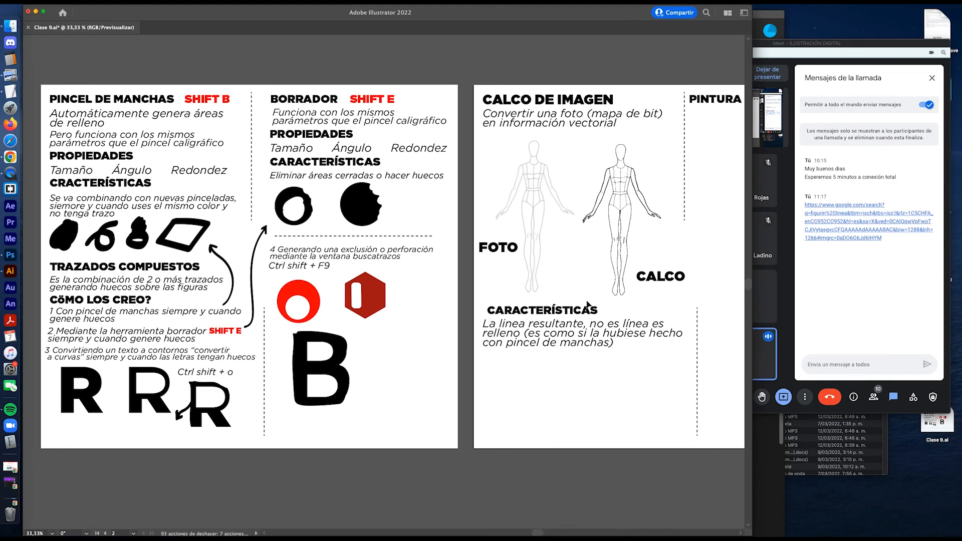